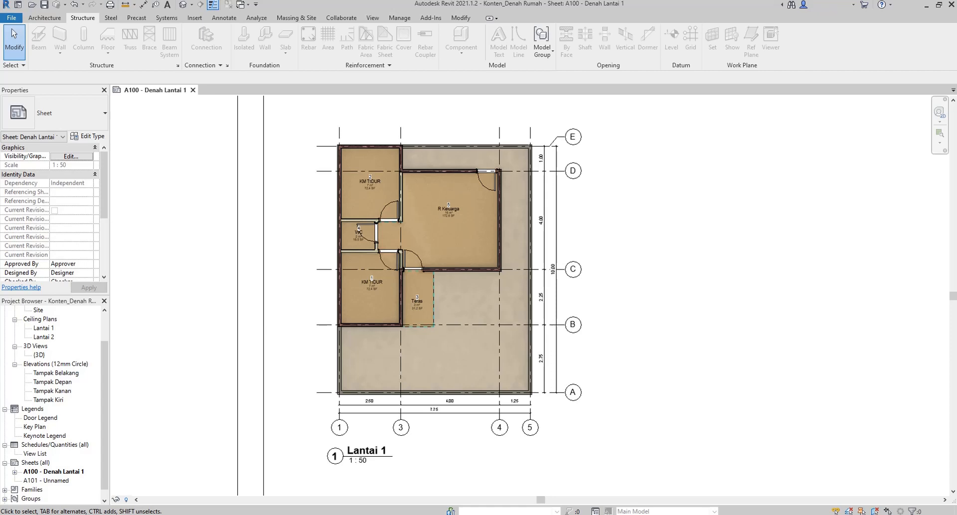
# Step: Examine the Lantai 1 floor plan and the overall layout of sheet A100 - Denah Lantai 1
pyautogui.click(629, 202)
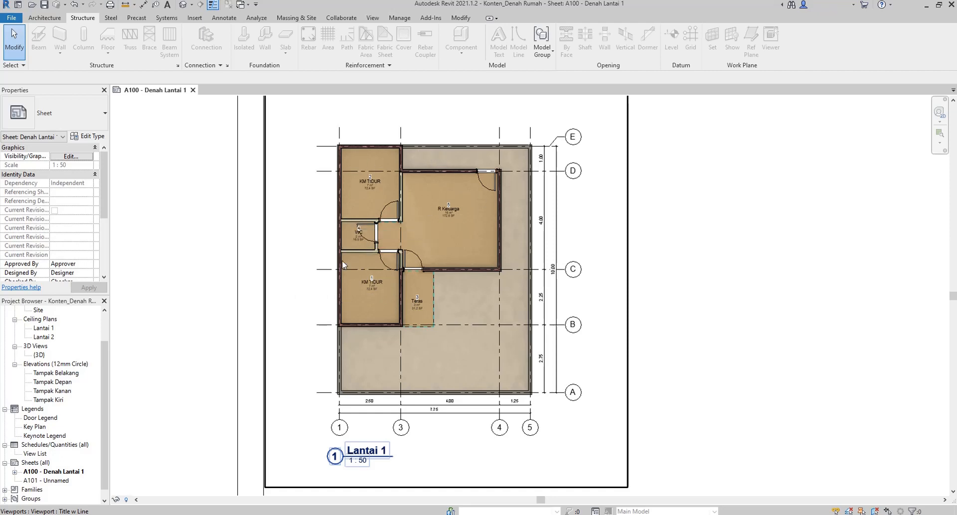
pyautogui.scroll(-1, 329, 248)
pyautogui.scroll(-3, 327, 248)
pyautogui.scroll(-1, 277, 156)
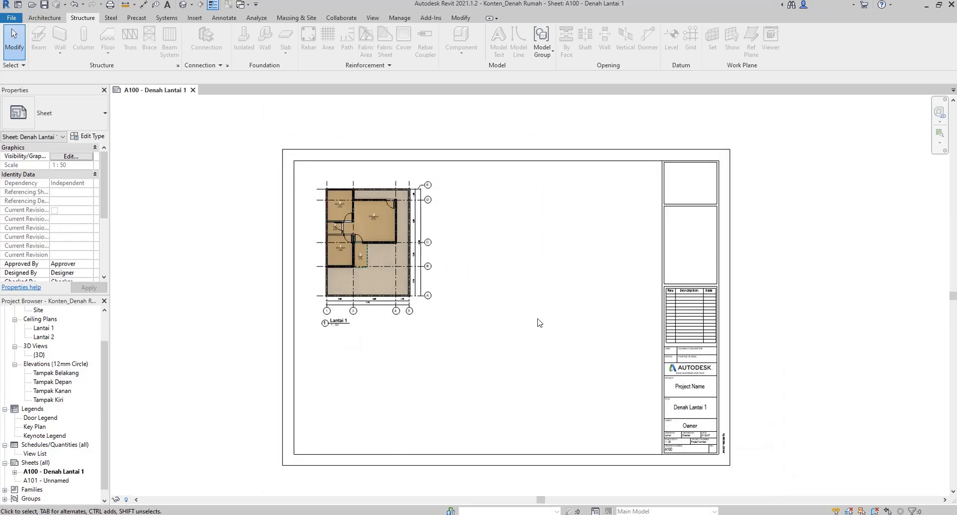
pyautogui.scroll(1, 311, 235)
pyautogui.scroll(1, 325, 219)
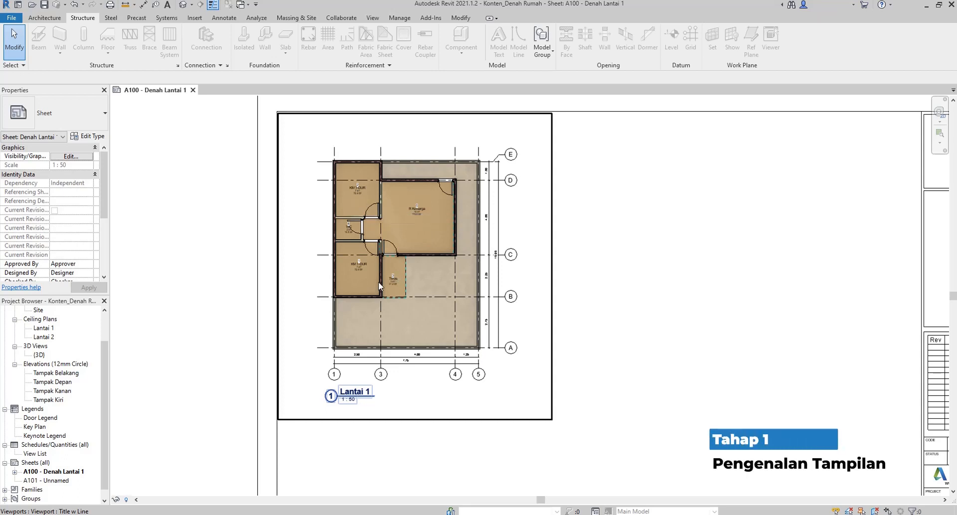
pyautogui.click(238, 221)
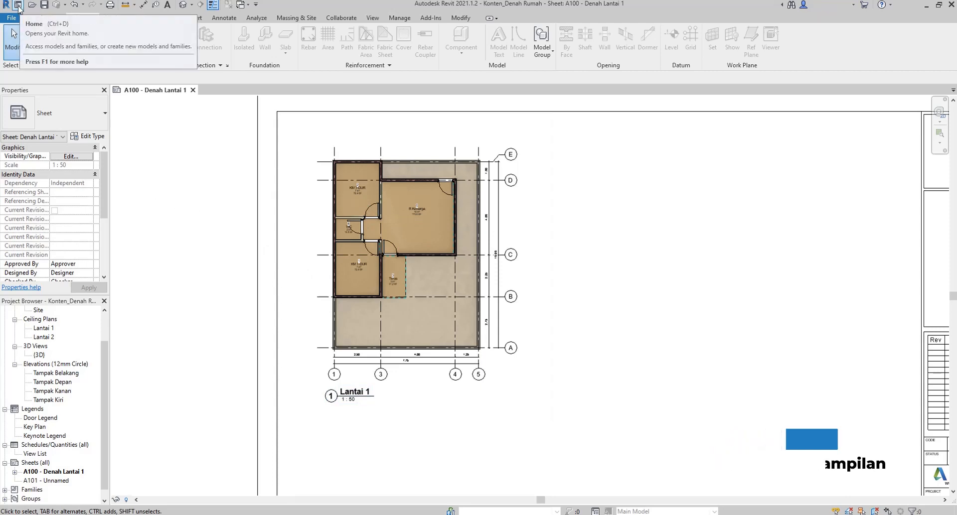
# Step: Create a new project based on the Construction Template
pyautogui.click(18, 6)
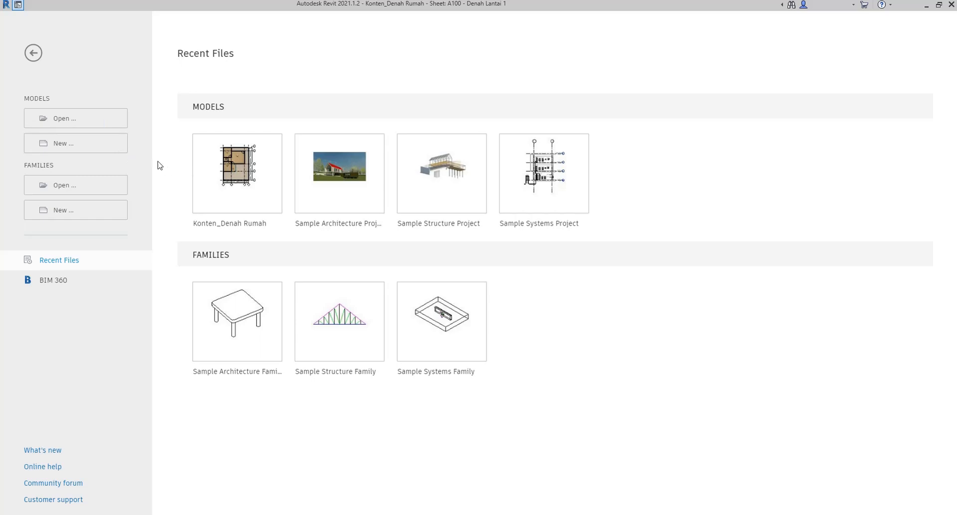
pyautogui.click(72, 150)
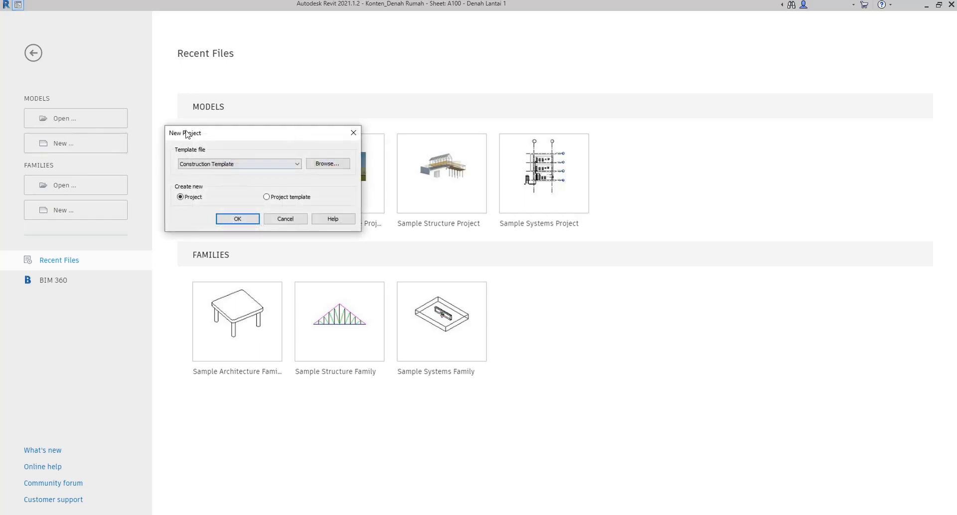
pyautogui.click(217, 166)
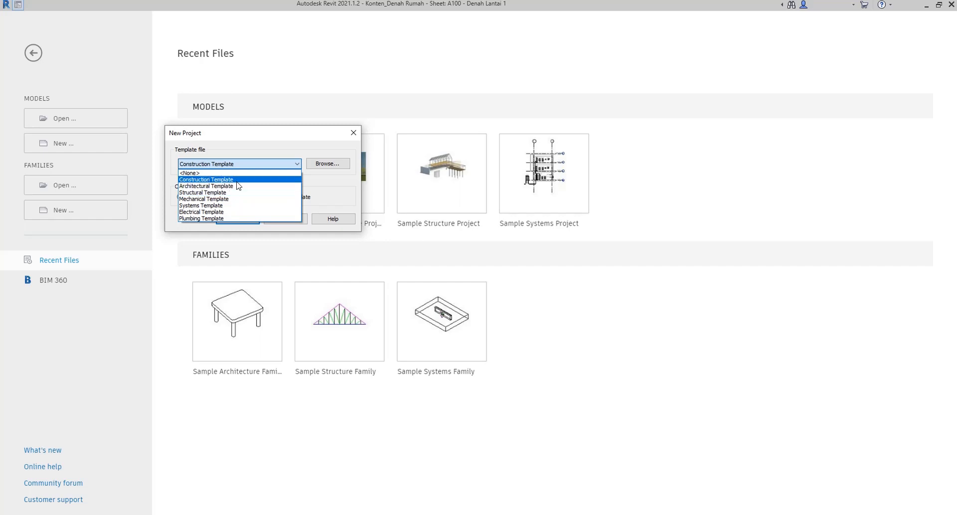
pyautogui.click(239, 180)
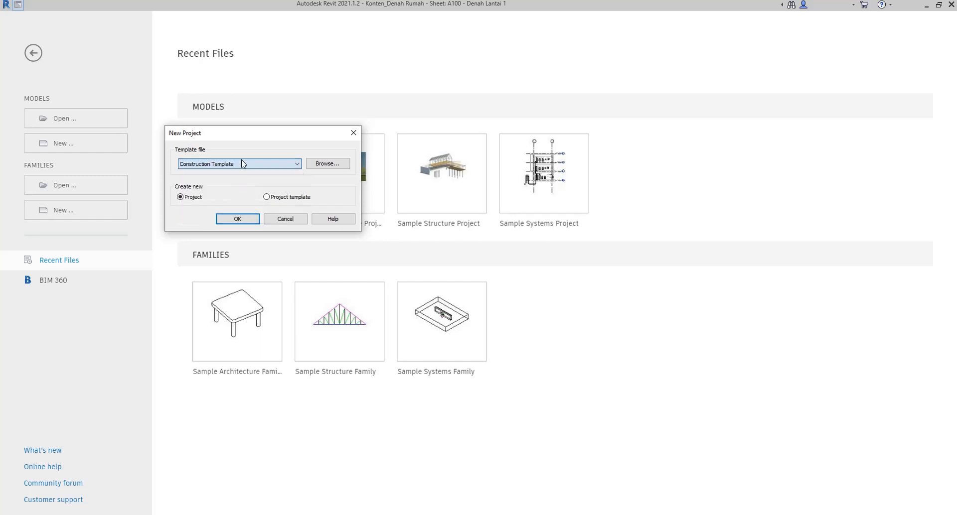
pyautogui.moveTo(249, 133); pyautogui.dragTo(241, 222)
pyautogui.click(226, 253)
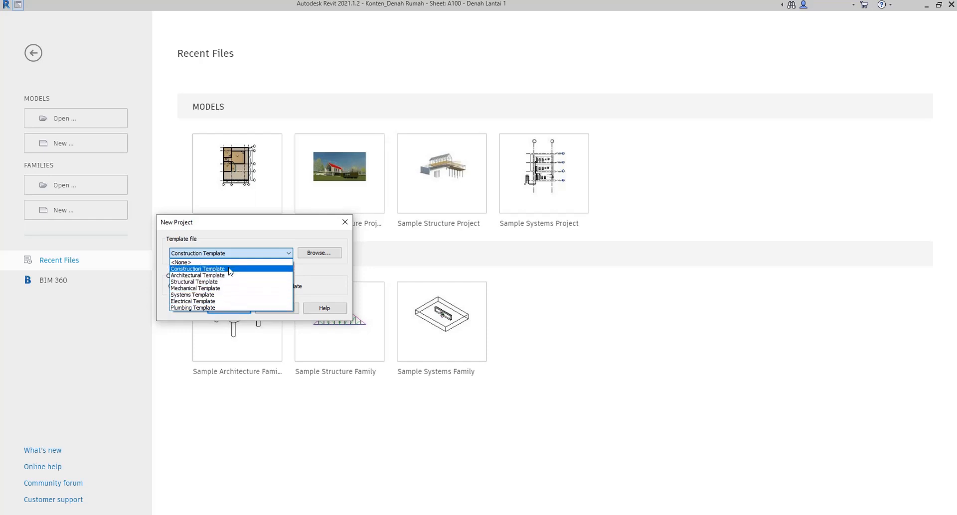
pyautogui.click(230, 272)
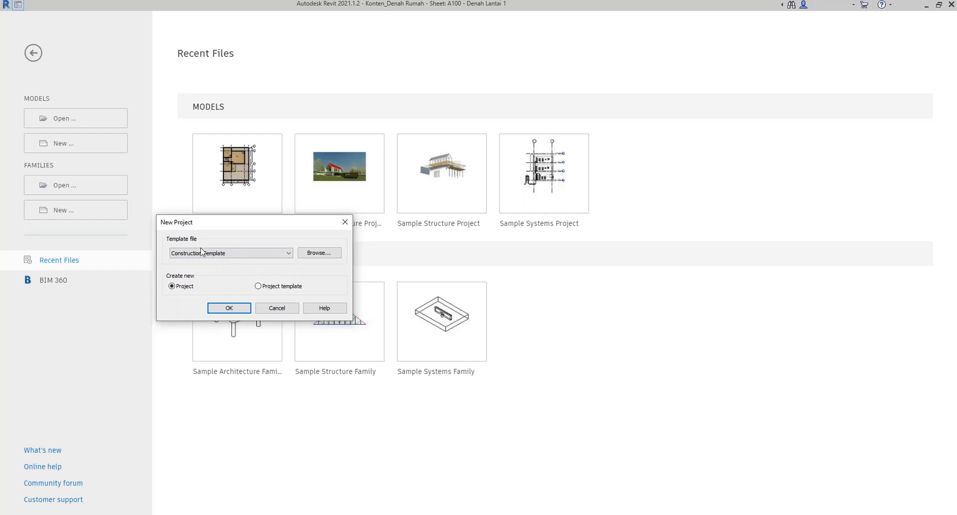
pyautogui.click(230, 308)
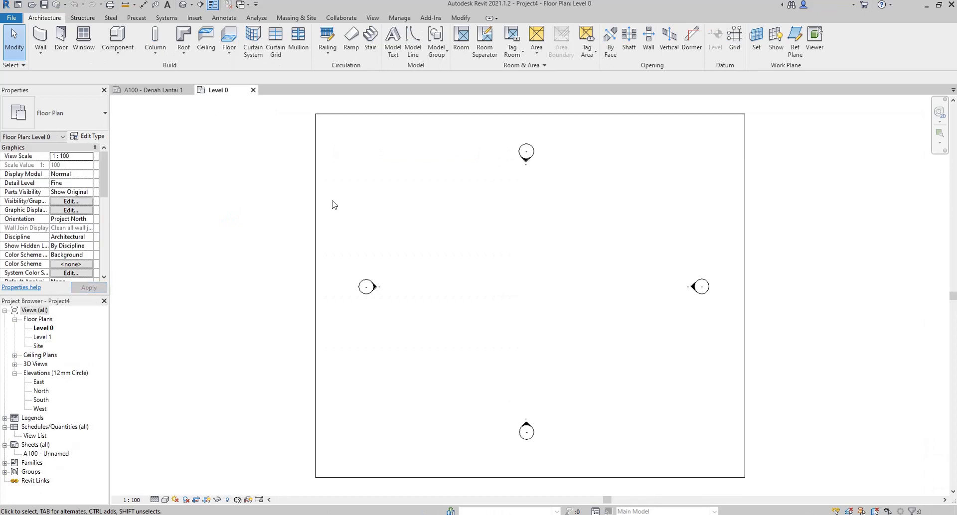
# Step: Check the grid layout on sheet A100 - Denah Lantai 1 and draw the first vertical grid in the western half of the Level 0 plan
pyautogui.scroll(-1, 357, 217)
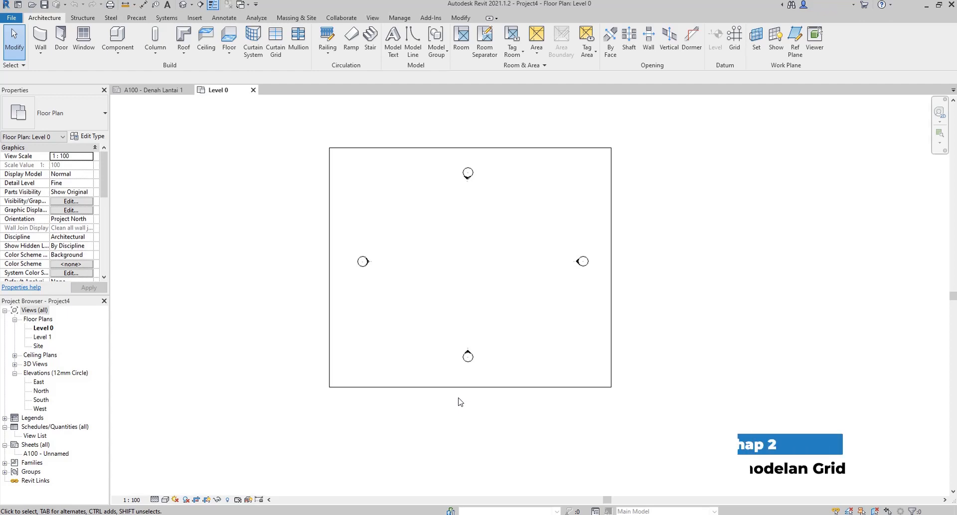
pyautogui.click(153, 90)
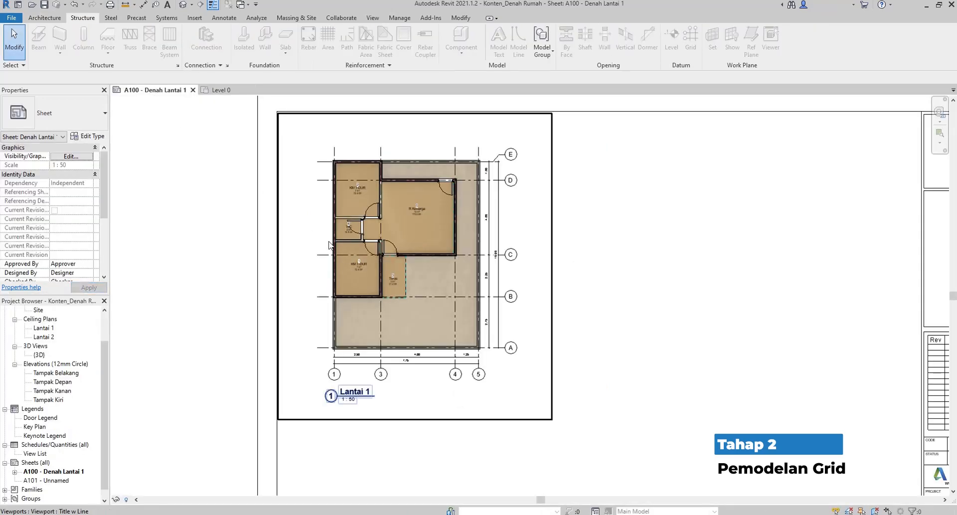
pyautogui.scroll(3, 351, 368)
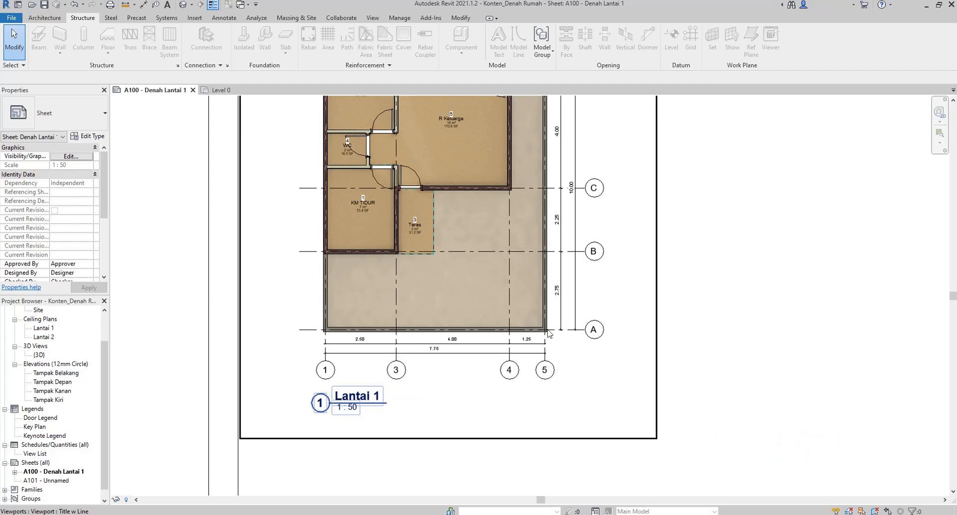
pyautogui.scroll(-1, 384, 252)
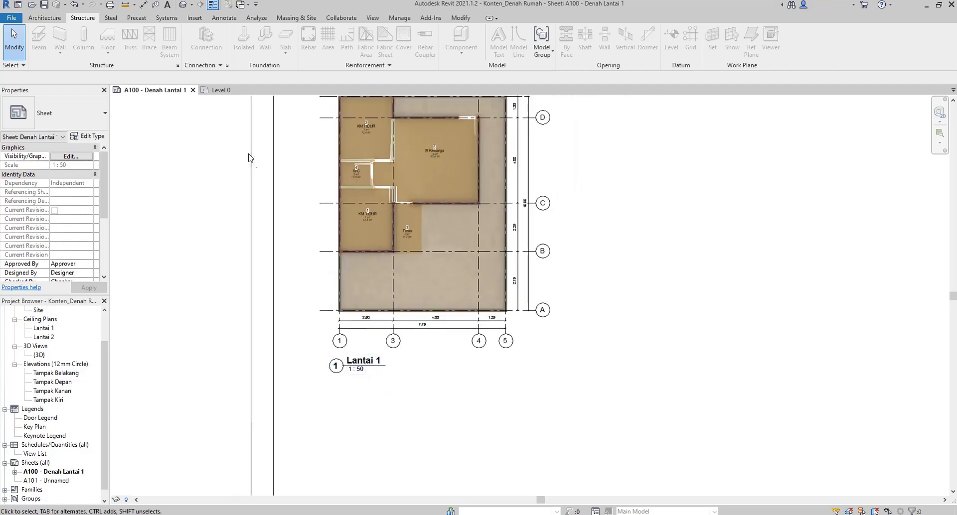
pyautogui.click(220, 91)
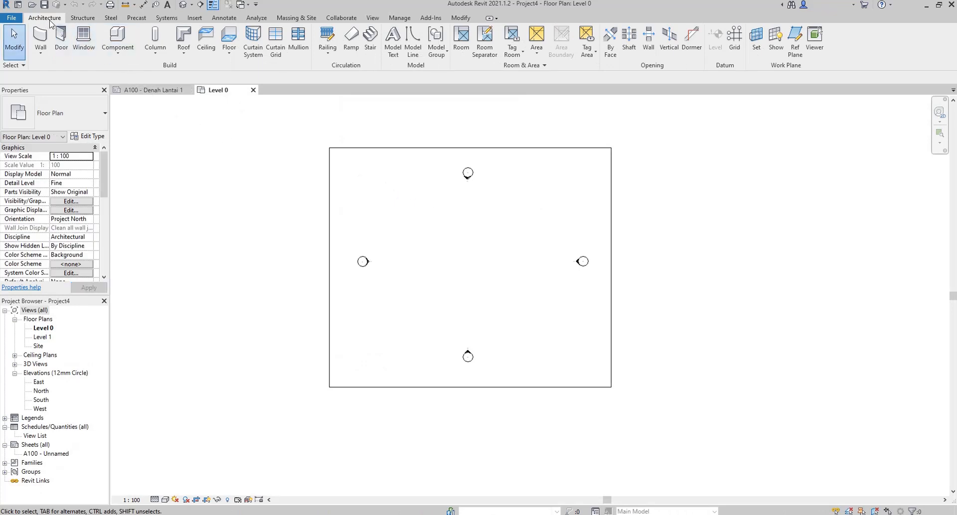
pyautogui.click(735, 57)
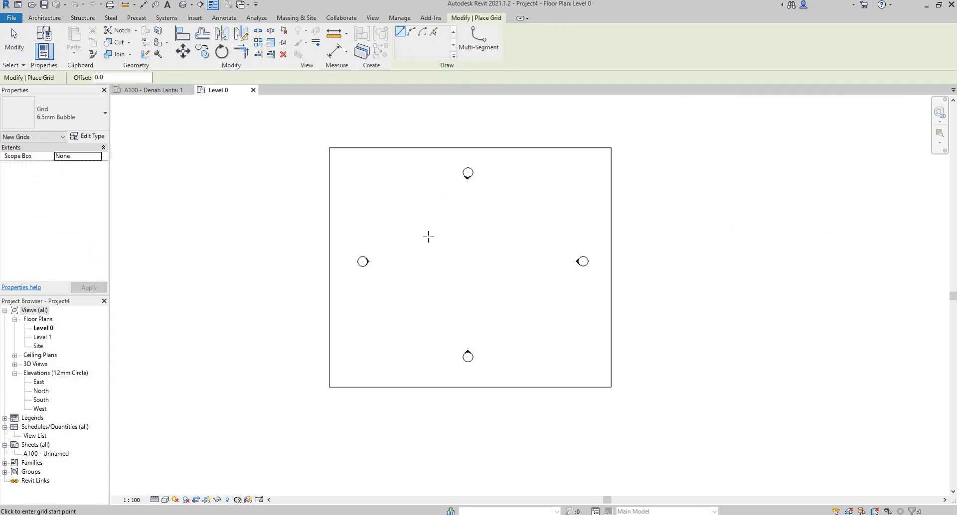
pyautogui.scroll(2, 428, 236)
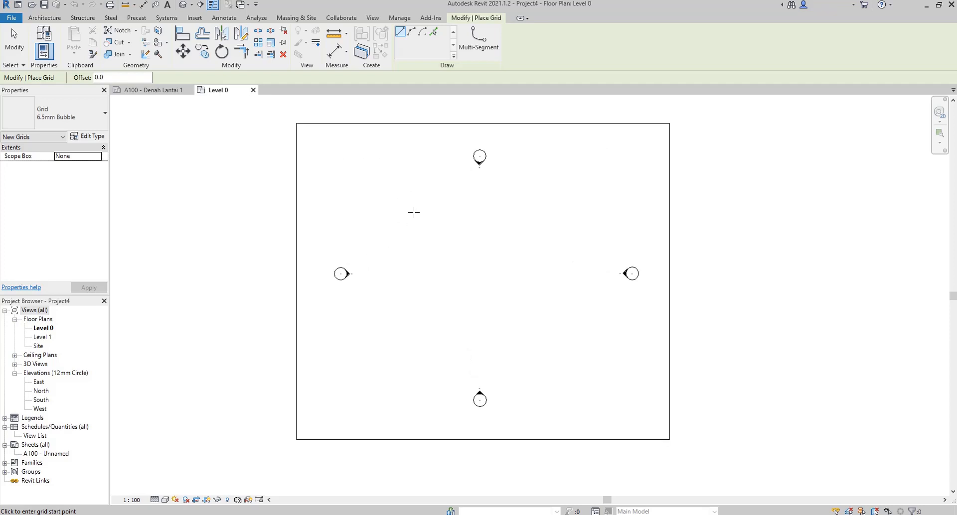
pyautogui.click(426, 209)
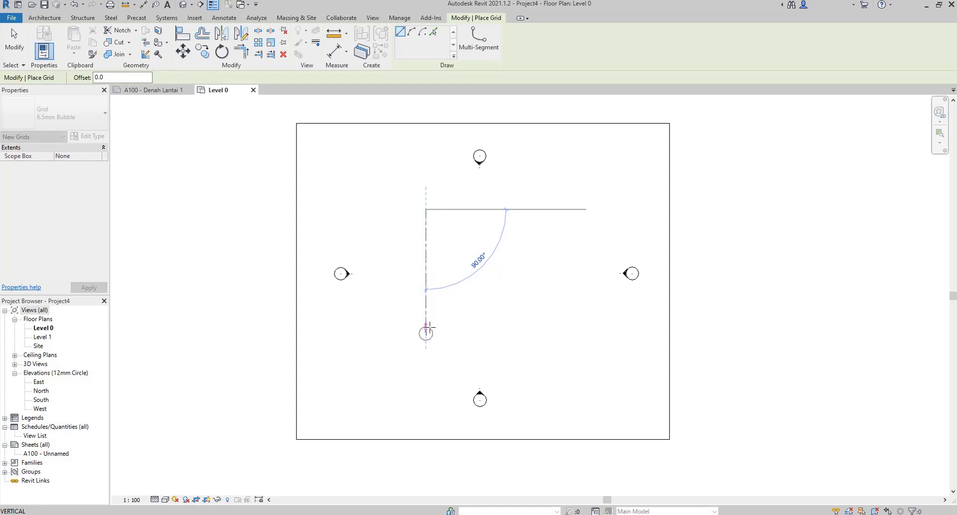
pyautogui.click(429, 327)
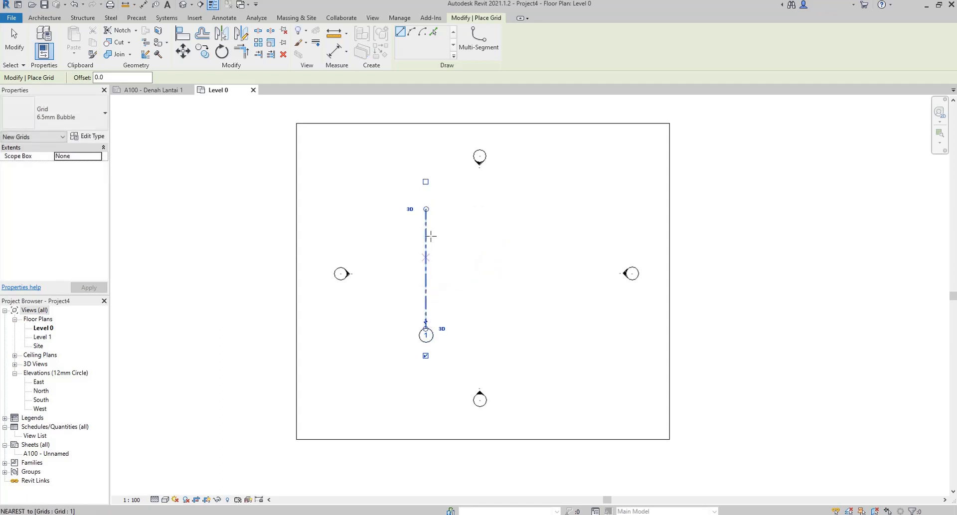
pyautogui.click(427, 217)
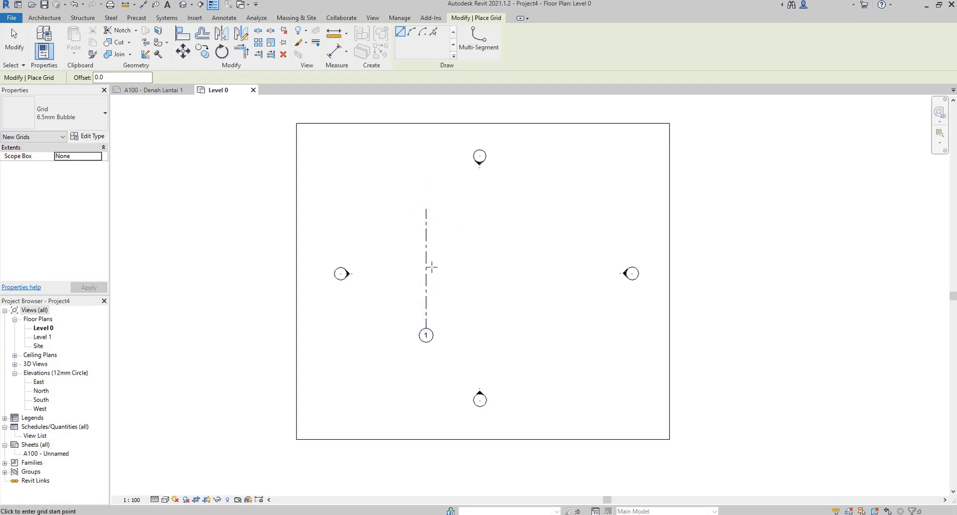
pyautogui.press('Escape')
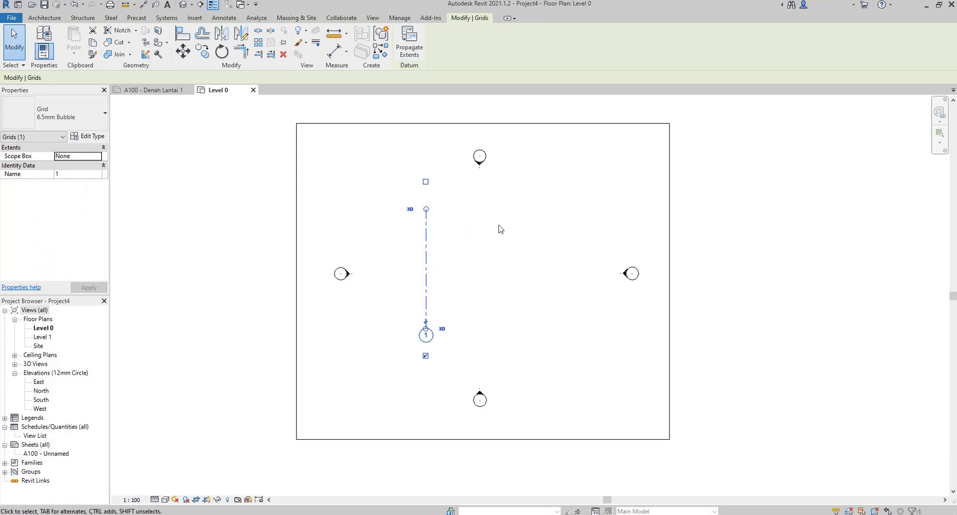
pyautogui.click(479, 263)
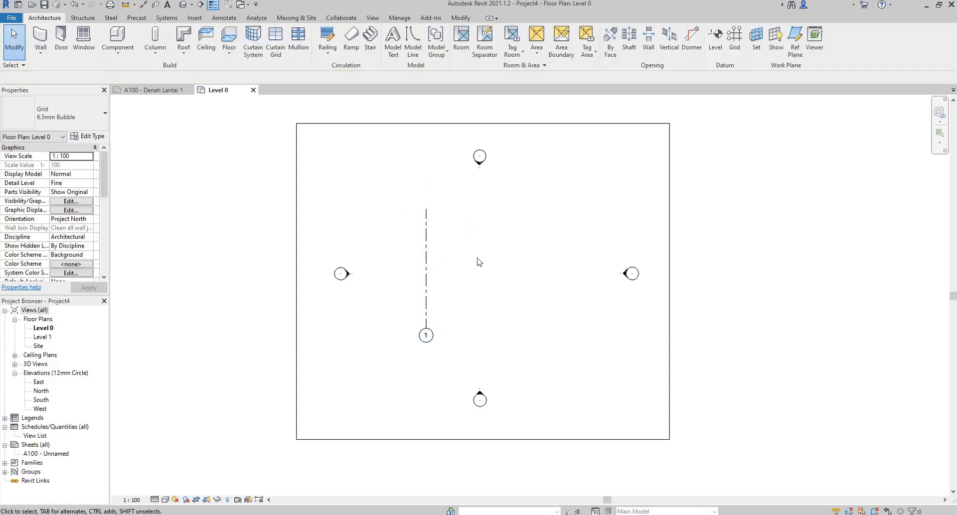
pyautogui.click(427, 258)
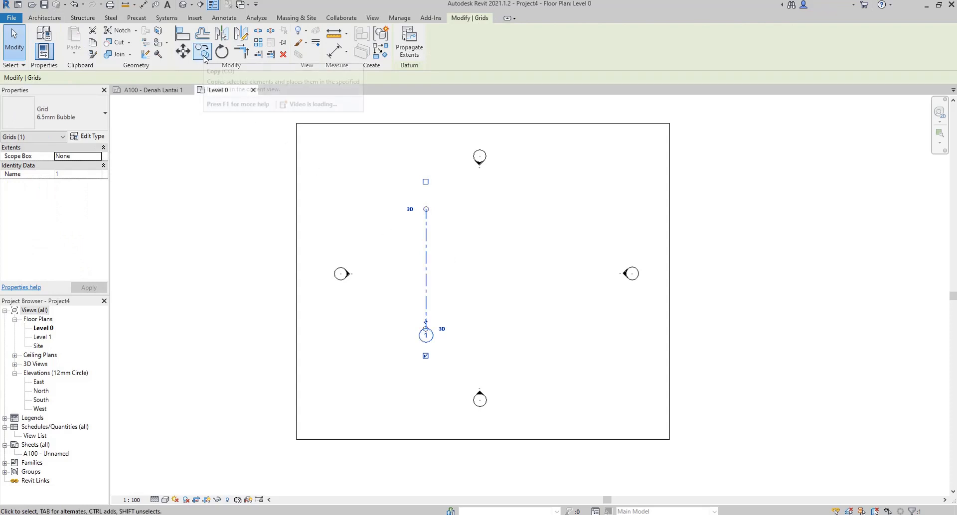
pyautogui.click(204, 58)
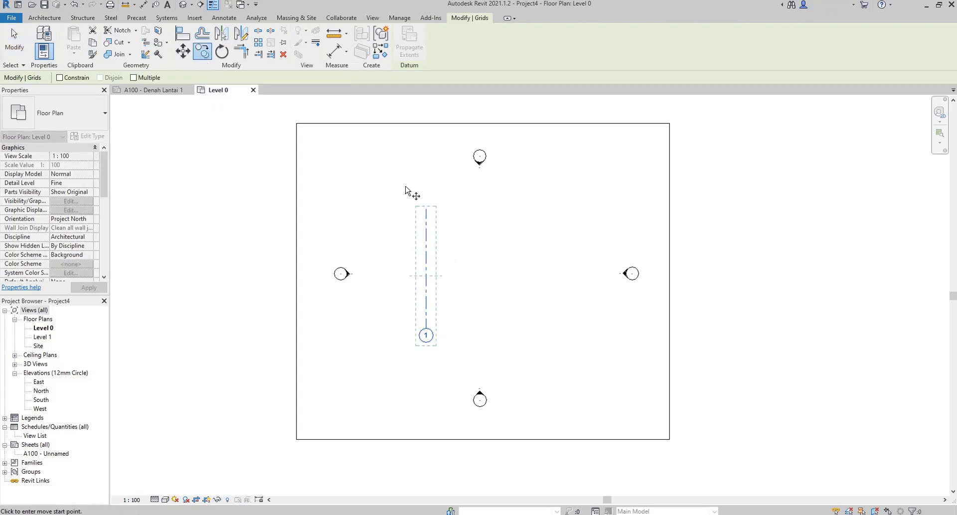
pyautogui.click(426, 236)
# Step: Check the first grid spacing on sheet A100 - Denah Lantai 1 and copy grid 1 in Level 0 by 2500 mm to the right
pyautogui.click(157, 90)
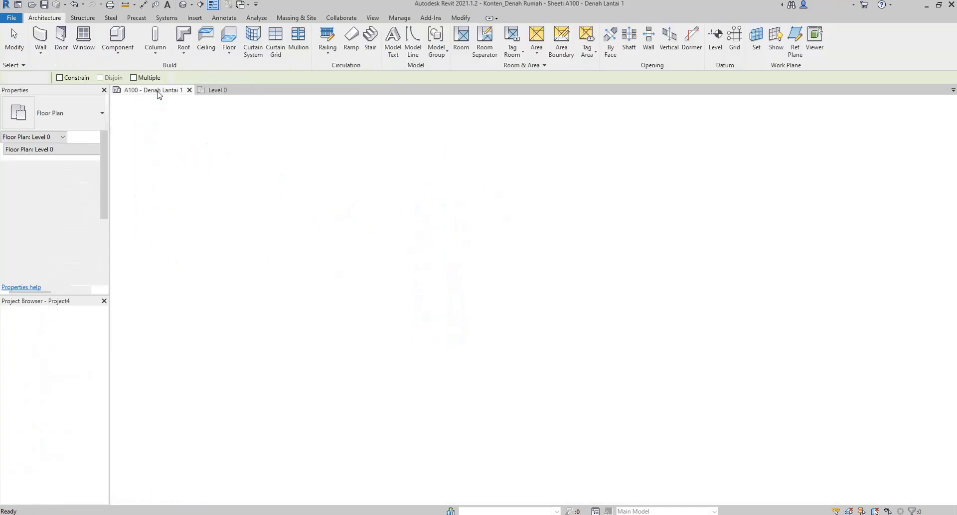
pyautogui.scroll(4, 427, 338)
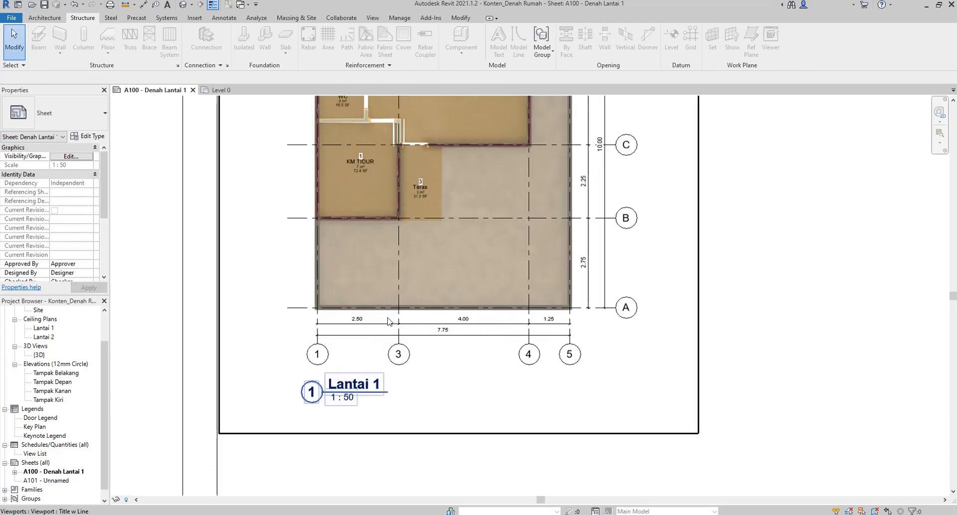
pyautogui.scroll(-2, 568, 339)
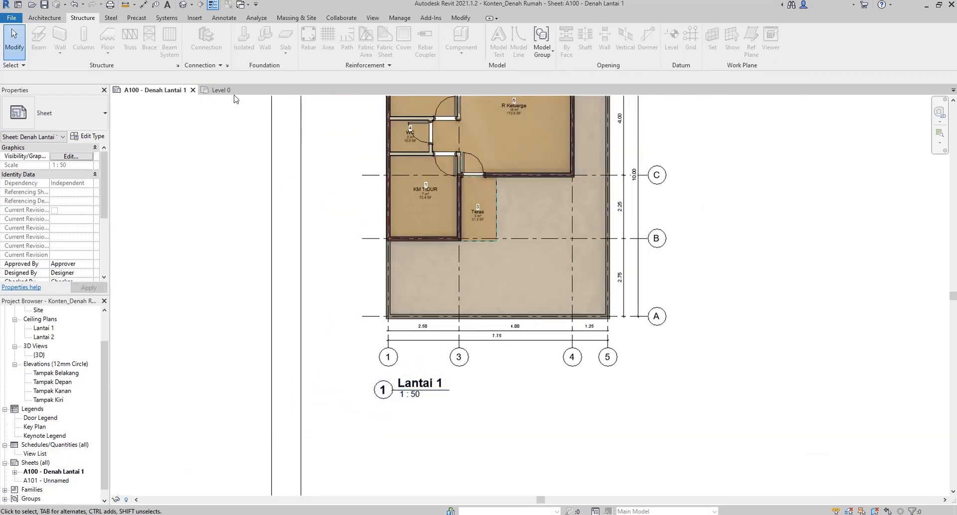
pyautogui.click(226, 90)
pyautogui.click(426, 228)
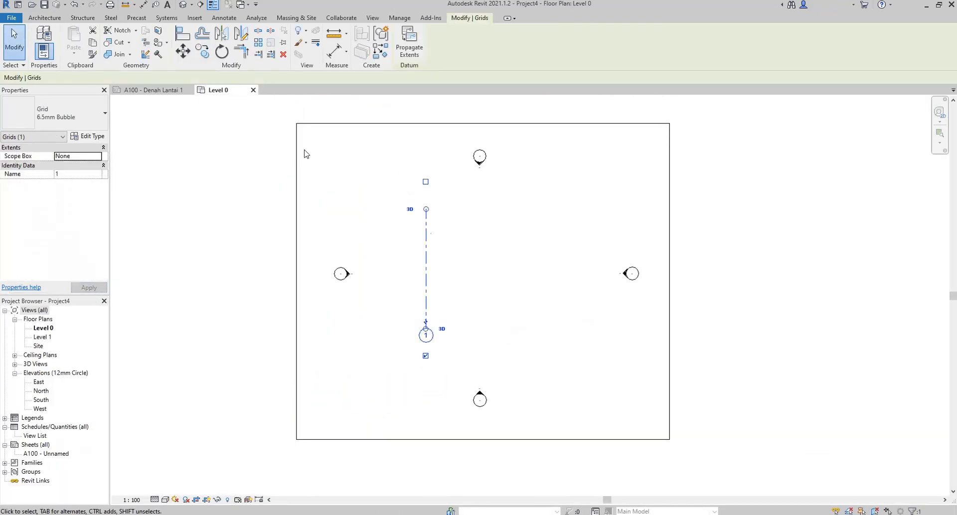
pyautogui.click(200, 54)
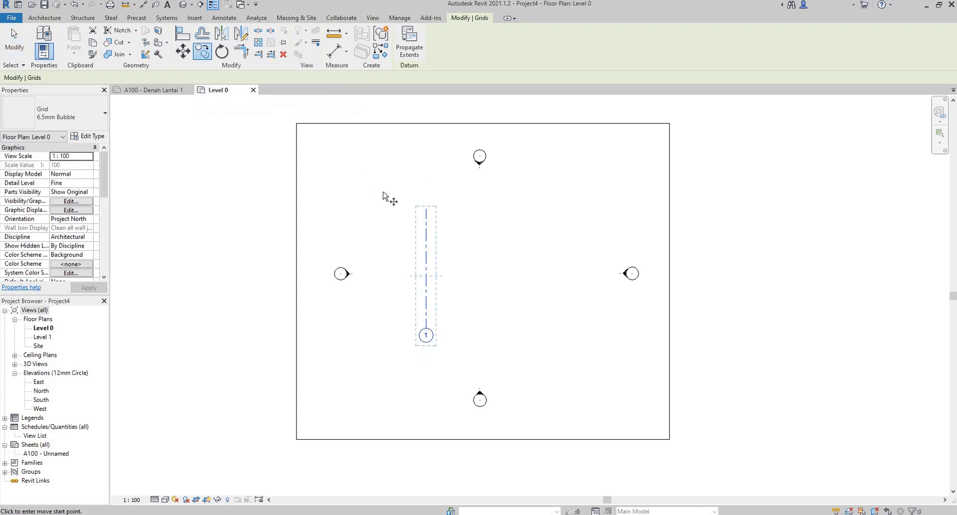
pyautogui.click(427, 228)
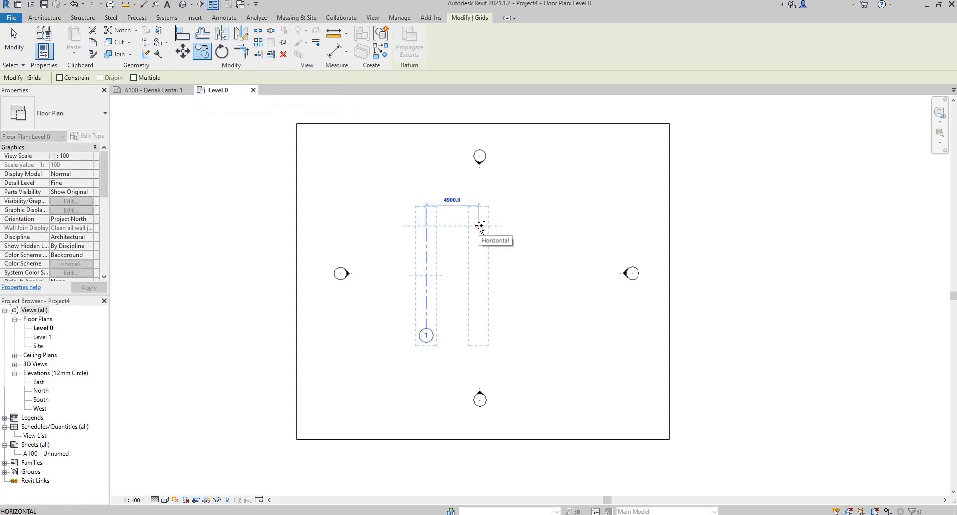
pyautogui.write('2500')
pyautogui.press('Return')
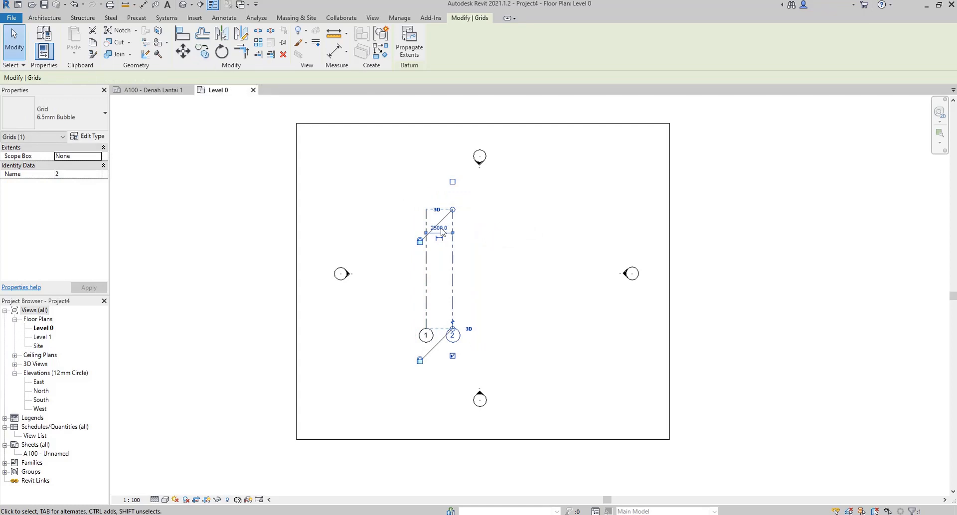
# Step: Copy grid 2 by 4000 mm to the right to add a third vertical grid
pyautogui.click(202, 50)
pyautogui.click(453, 239)
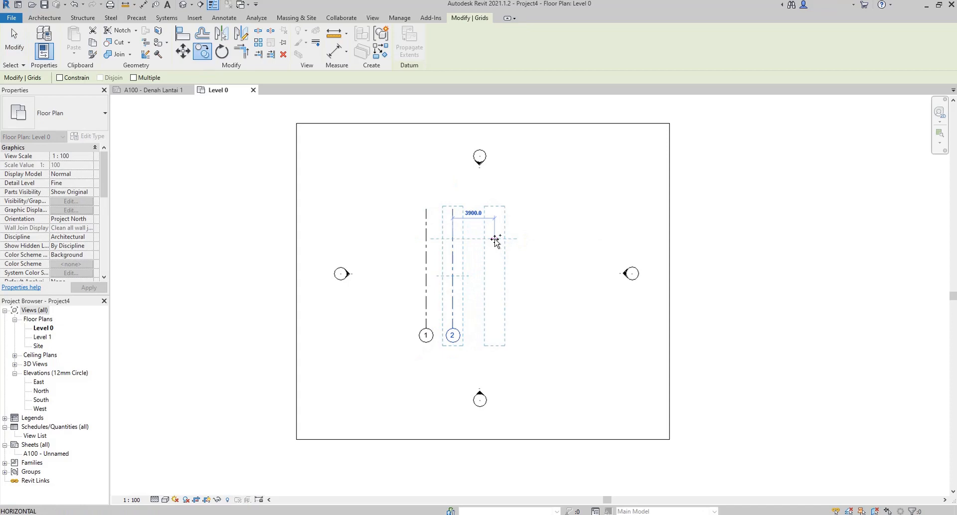
pyautogui.write('4000')
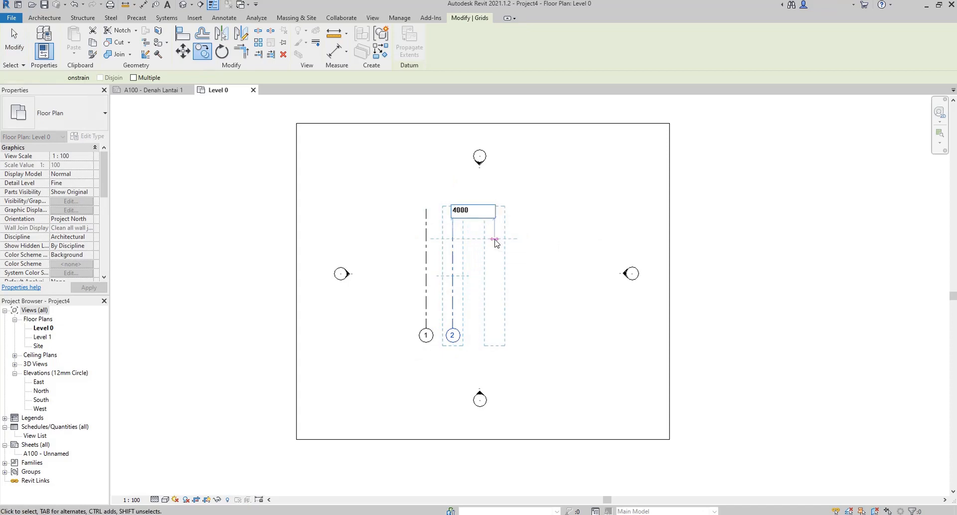
pyautogui.press('Return')
pyautogui.press('Escape')
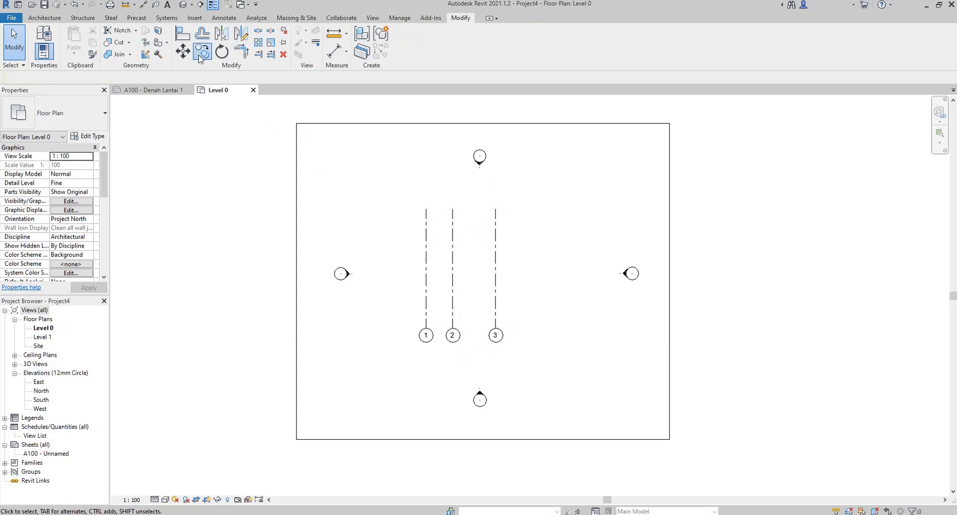
# Step: Copy grid 3 by 1250 mm to the right to add a fourth vertical grid
pyautogui.click(496, 230)
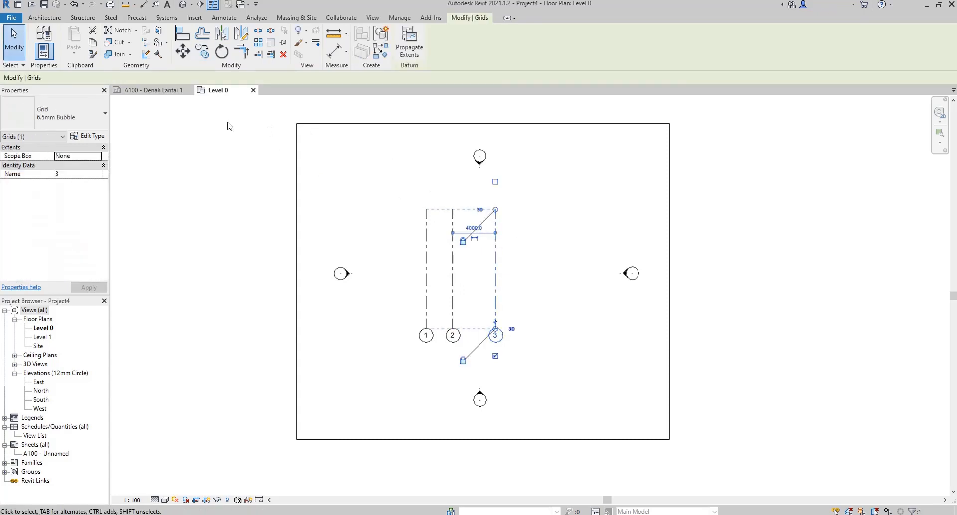
pyautogui.click(201, 51)
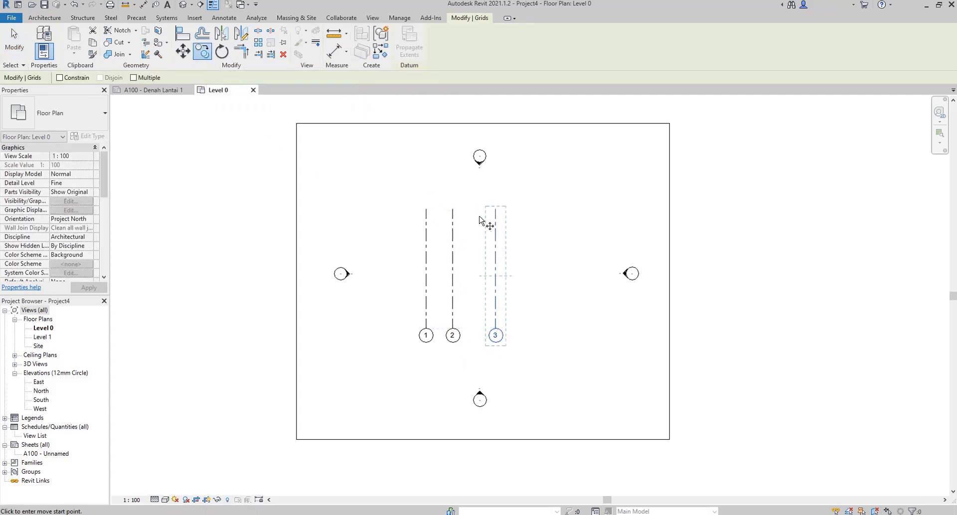
pyautogui.click(495, 230)
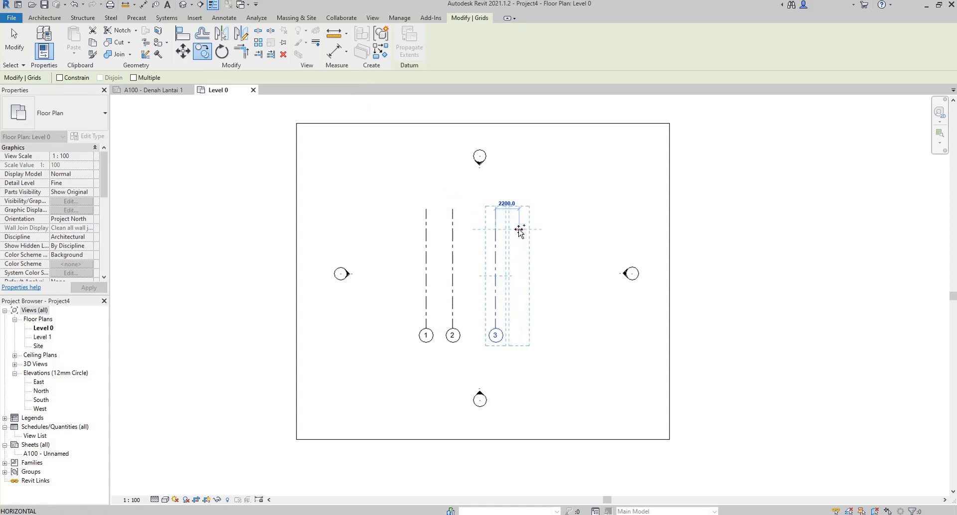
pyautogui.write('1250')
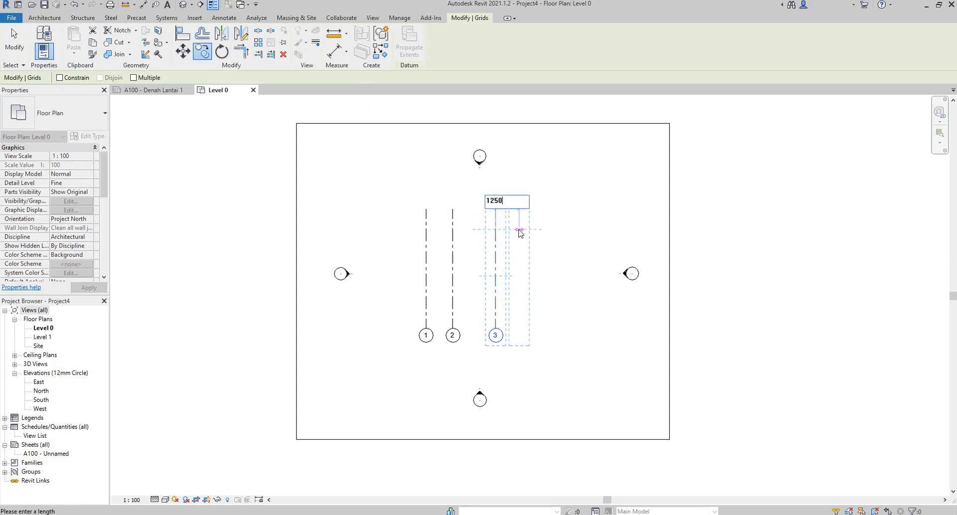
pyautogui.press('Return')
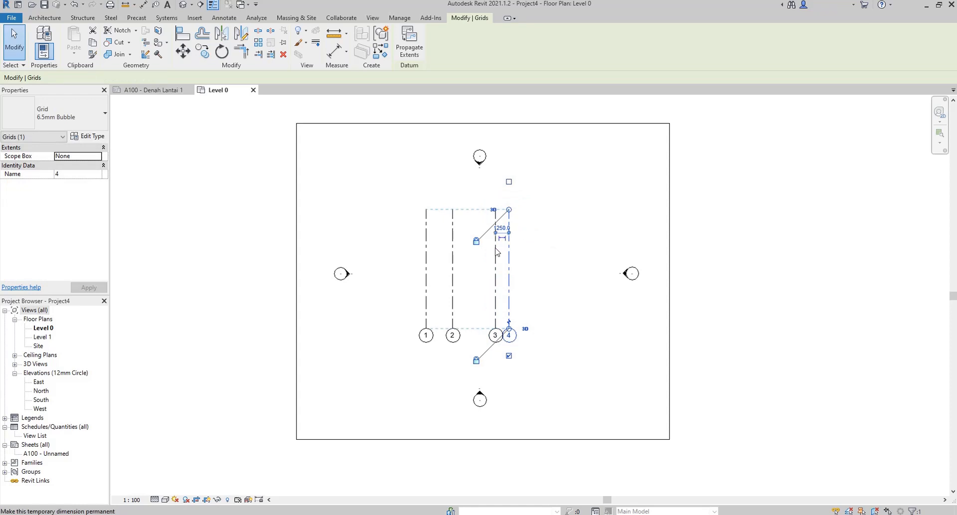
pyautogui.scroll(1, 494, 244)
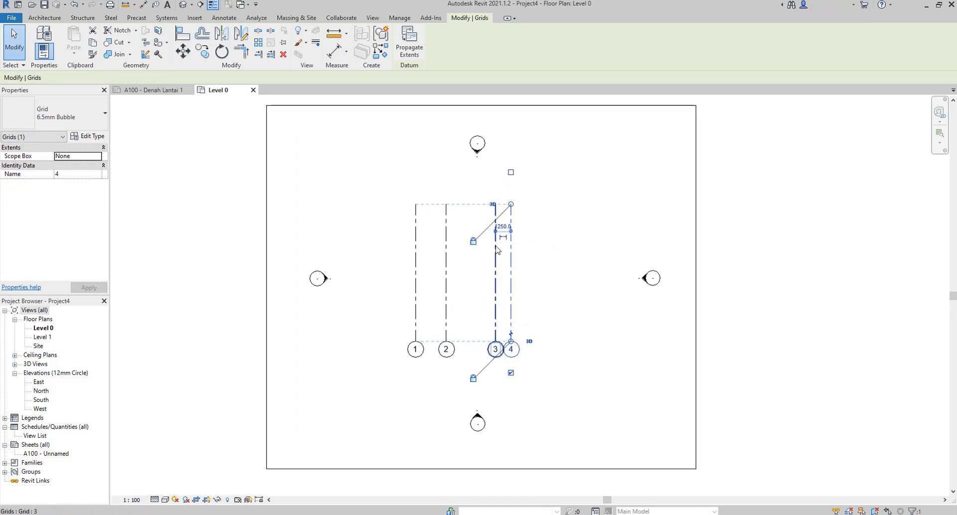
pyautogui.scroll(4, 496, 255)
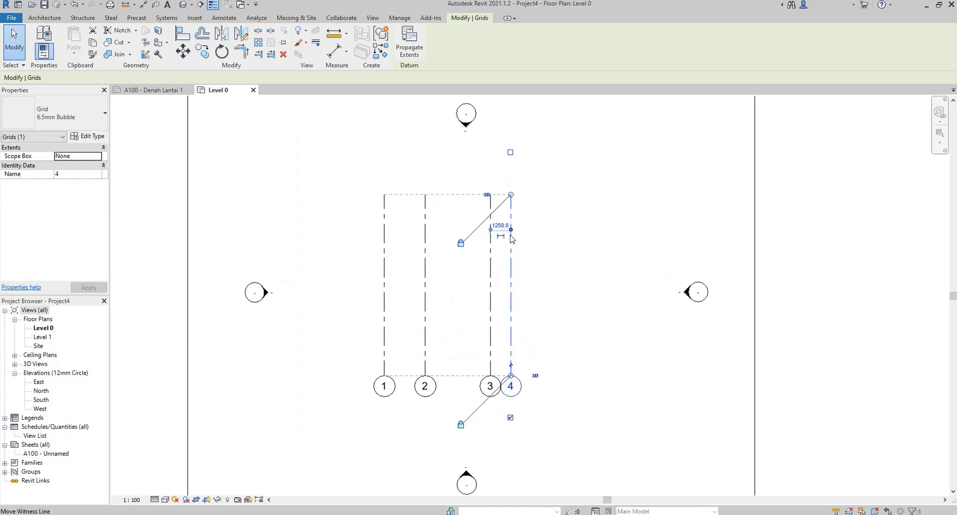
pyautogui.click(456, 281)
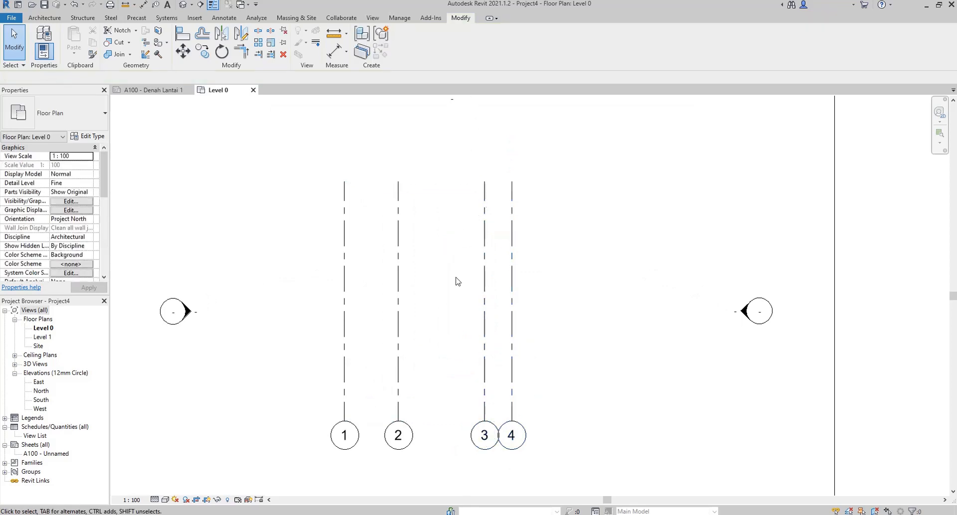
pyautogui.press('u')
pyautogui.press('n')
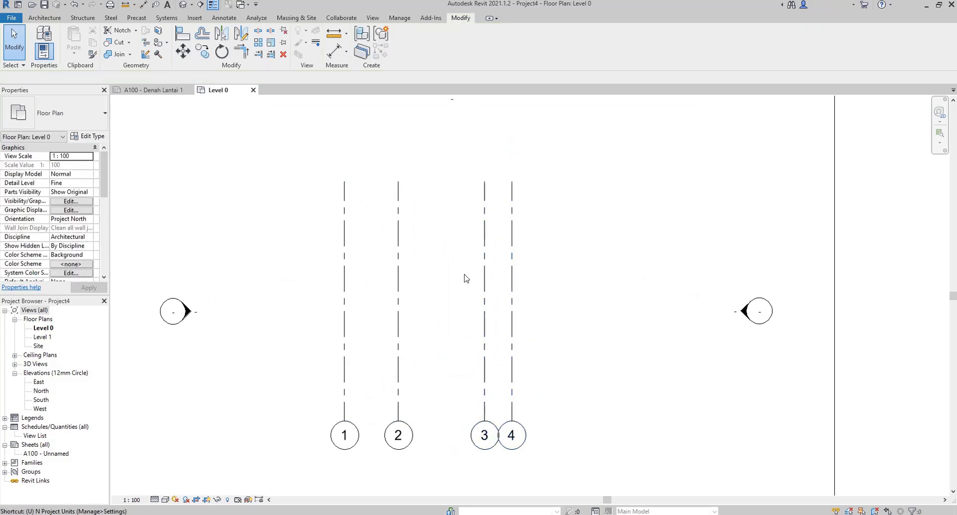
pyautogui.press('Escape')
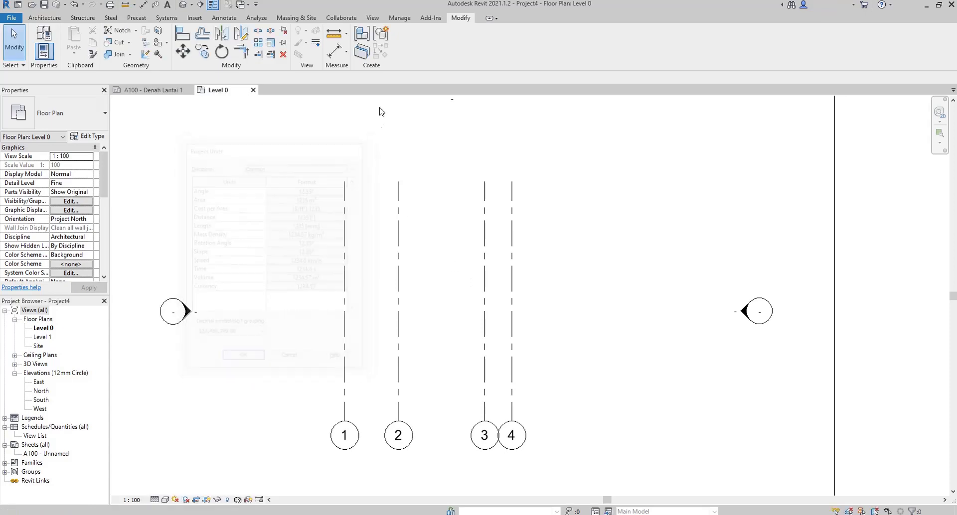
# Step: Set the project's length units to meters and check the spacing dimensions between the vertical grids
pyautogui.click(401, 18)
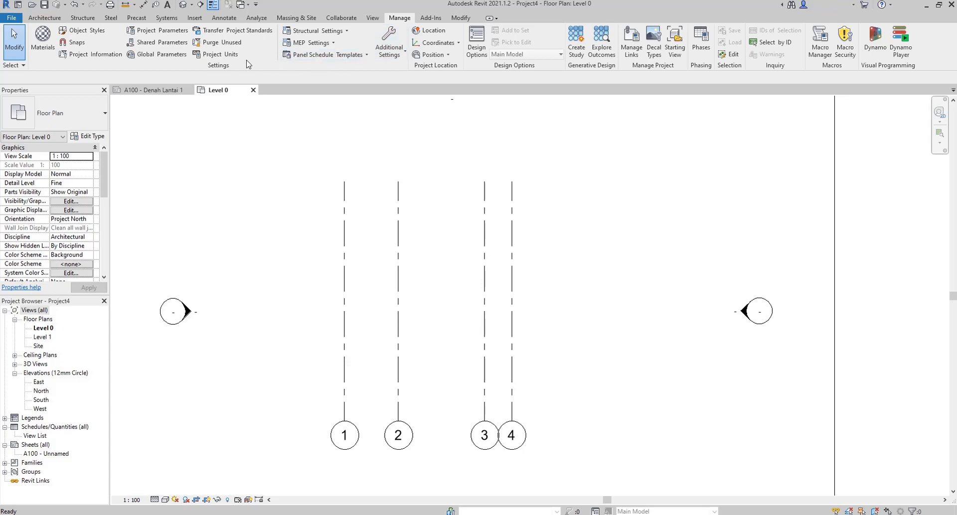
pyautogui.click(224, 56)
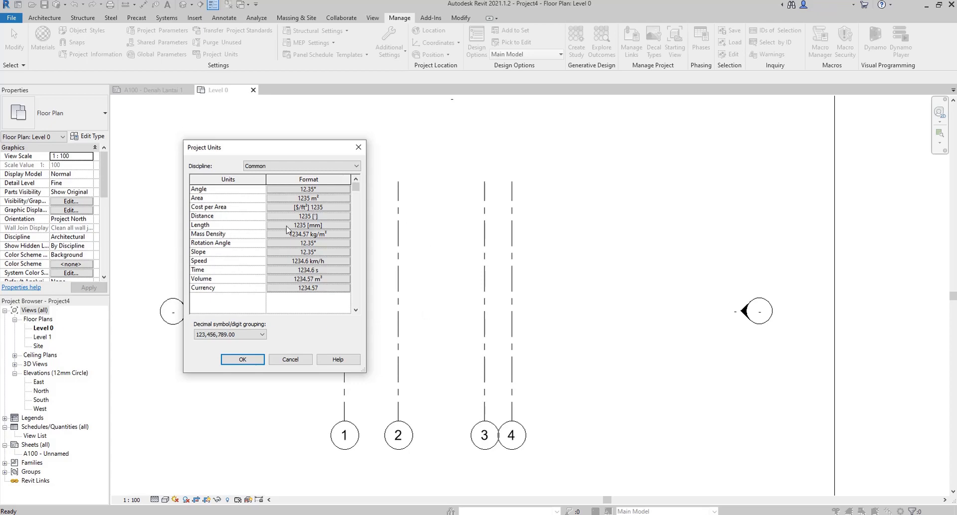
pyautogui.click(319, 227)
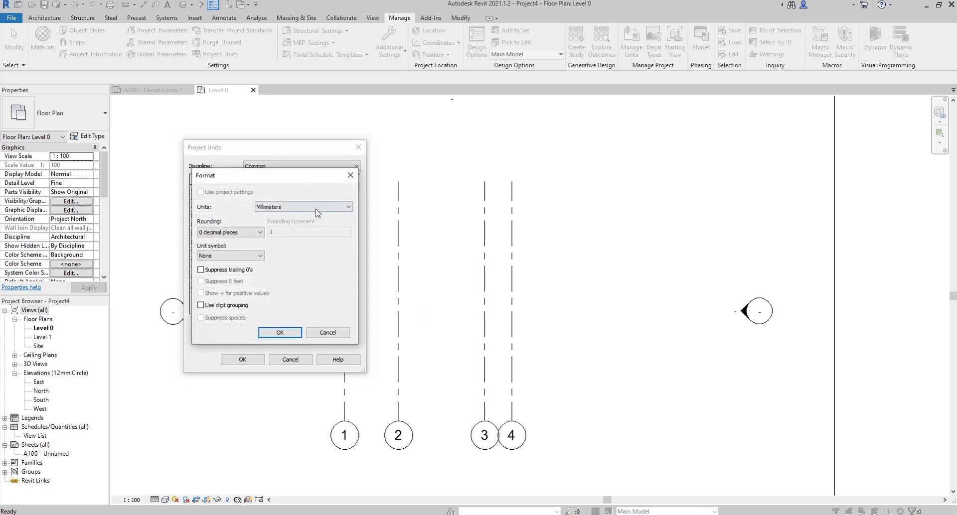
pyautogui.click(316, 206)
pyautogui.click(306, 242)
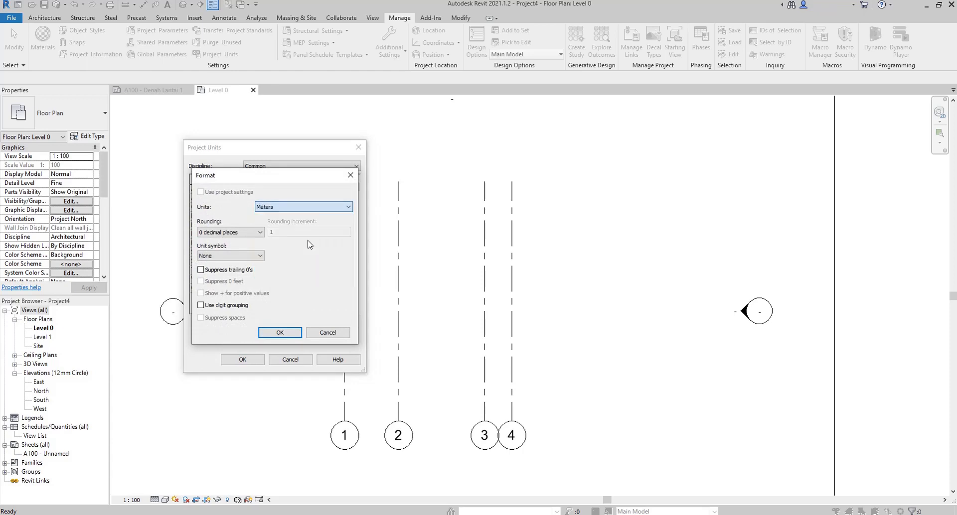
pyautogui.click(301, 333)
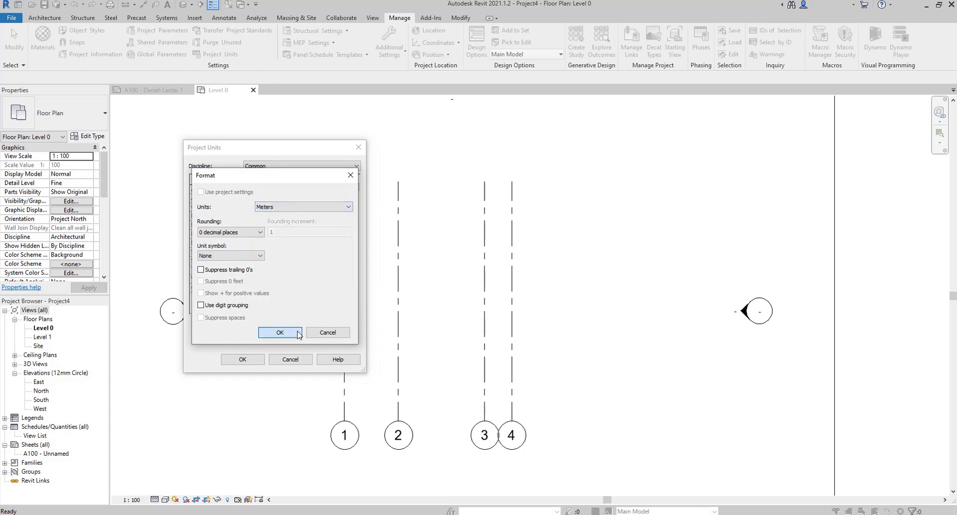
pyautogui.click(261, 355)
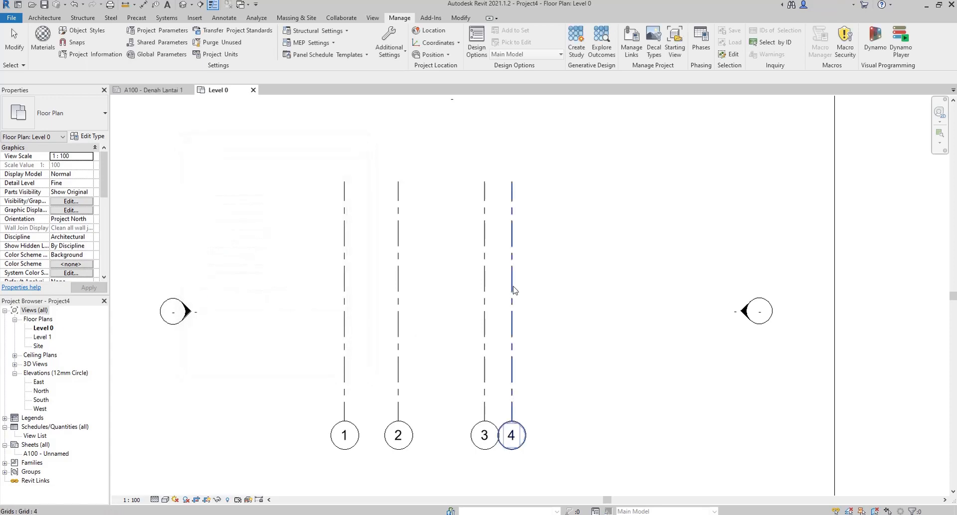
pyautogui.click(512, 278)
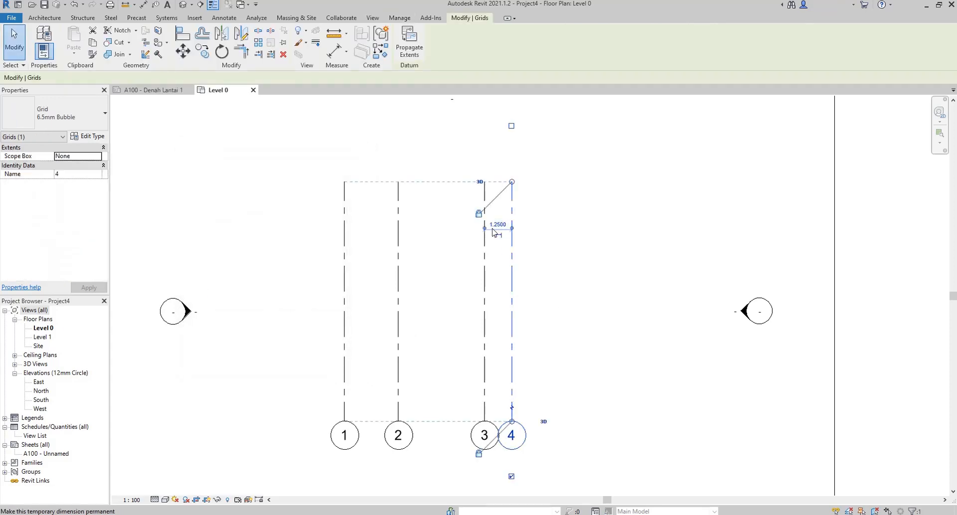
pyautogui.click(484, 248)
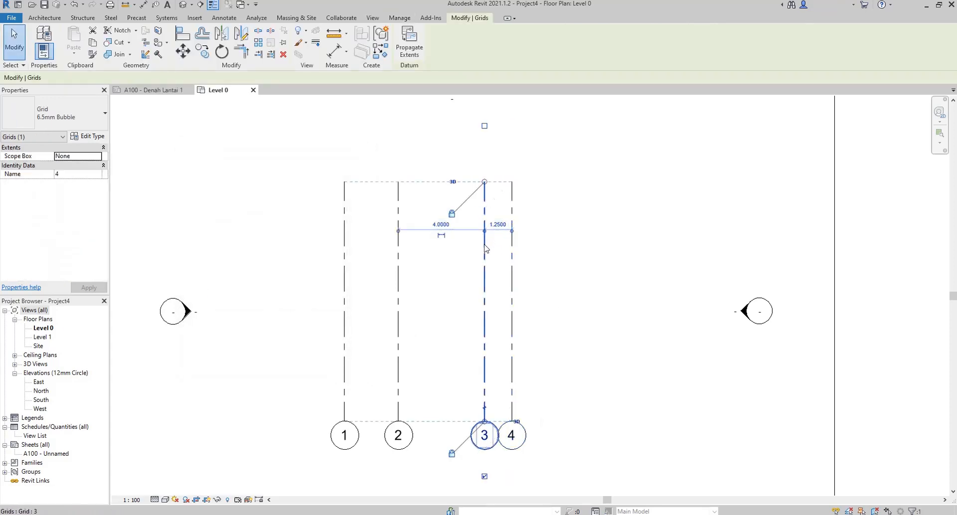
pyautogui.click(398, 250)
pyautogui.click(312, 229)
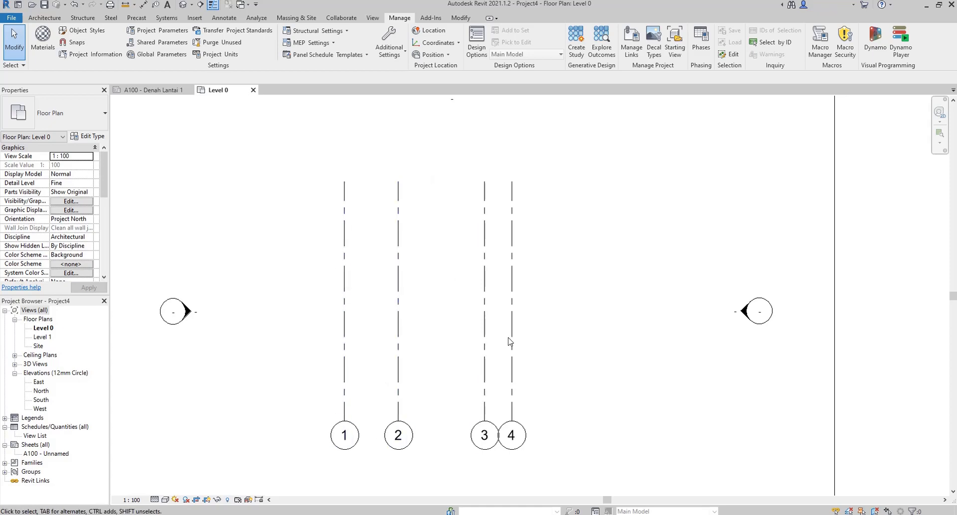
# Step: Draw a horizontal grid from left to right across all four vertical grids, just above their bubbles
pyautogui.click(58, 20)
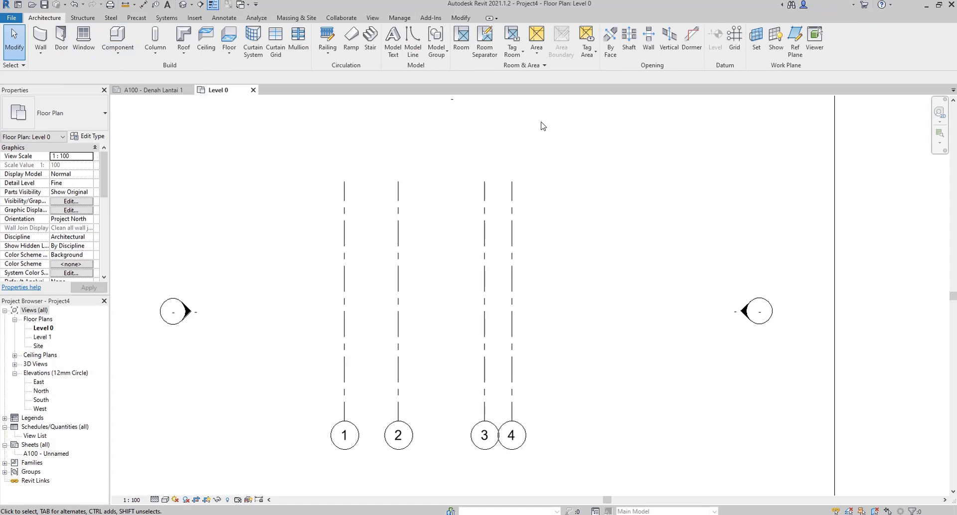
pyautogui.click(733, 39)
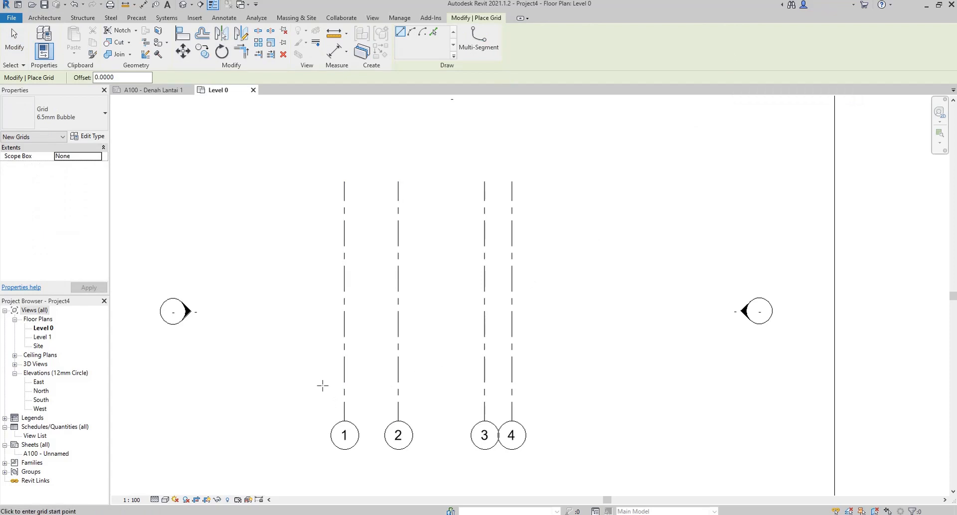
pyautogui.click(322, 386)
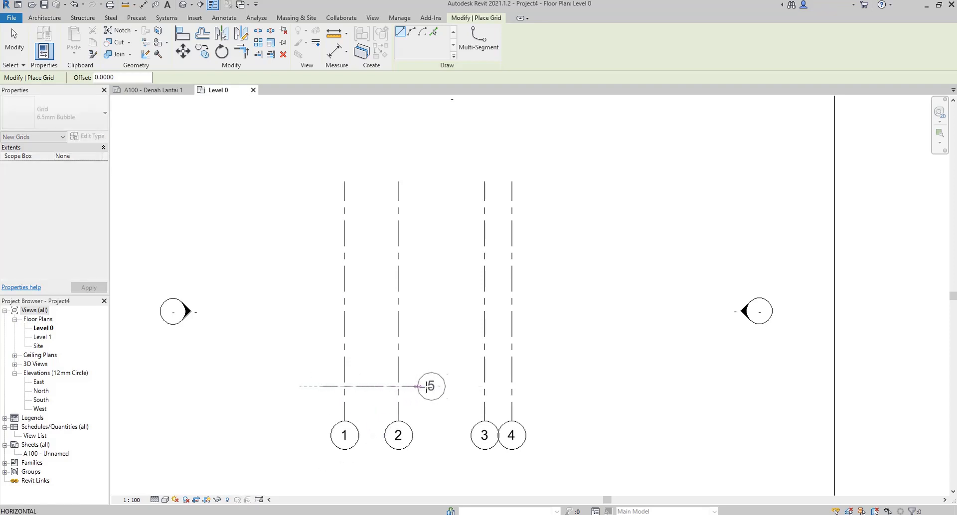
pyautogui.click(537, 386)
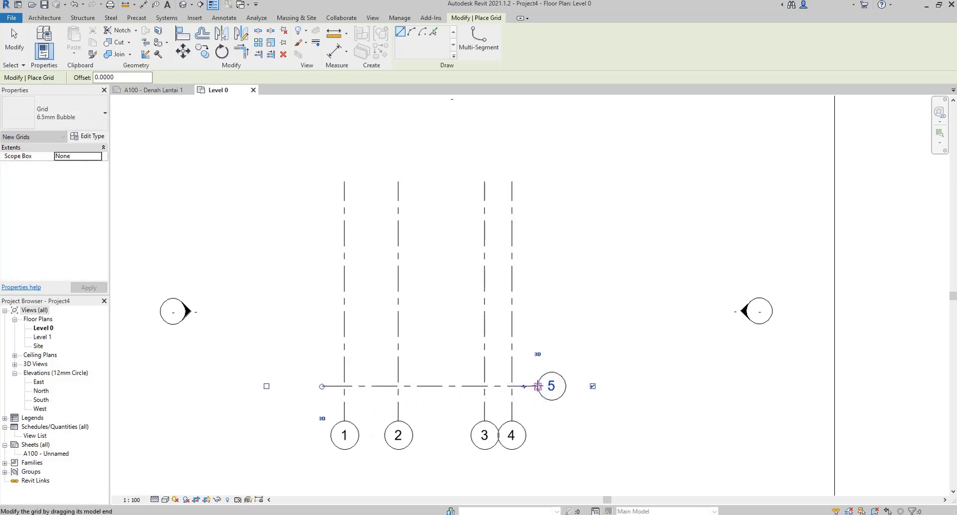
pyautogui.press('Escape')
pyautogui.press('Escape')
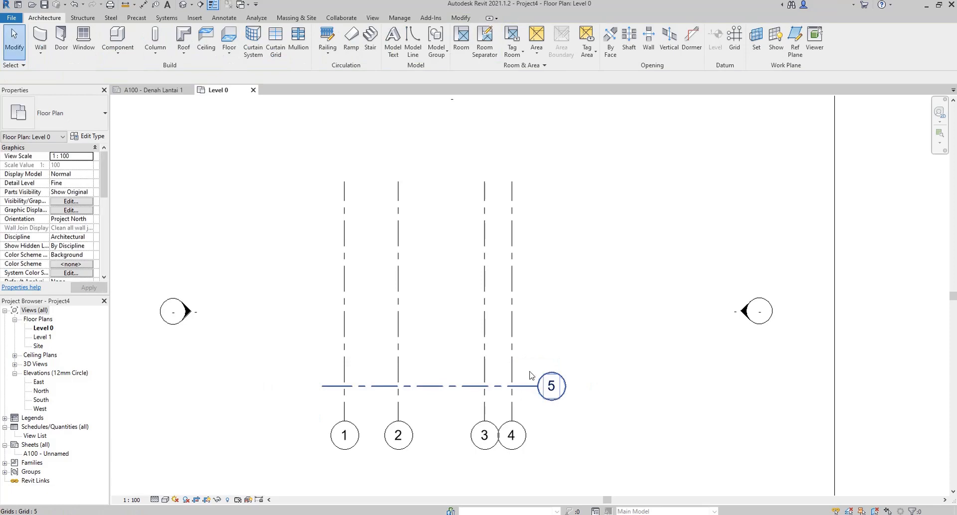
# Step: Check the horizontal grid naming on sheet A100 - Denah Lantai 1 and rename the new horizontal grid in Level 0 as A
pyautogui.click(133, 91)
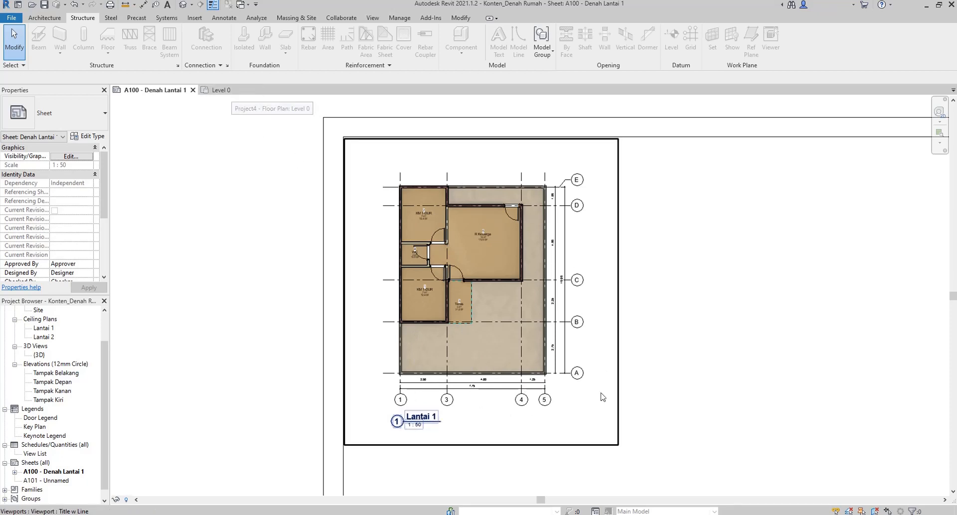
pyautogui.click(220, 91)
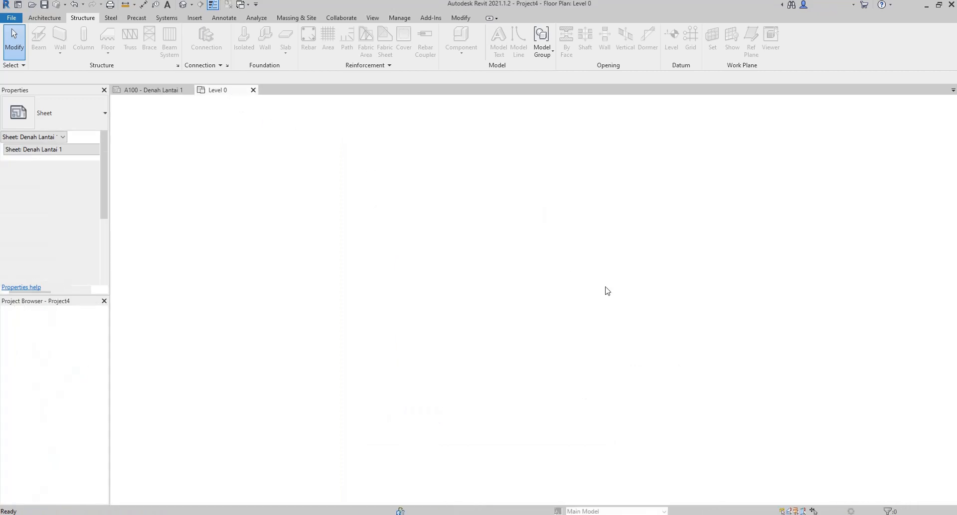
pyautogui.doubleClick(555, 391)
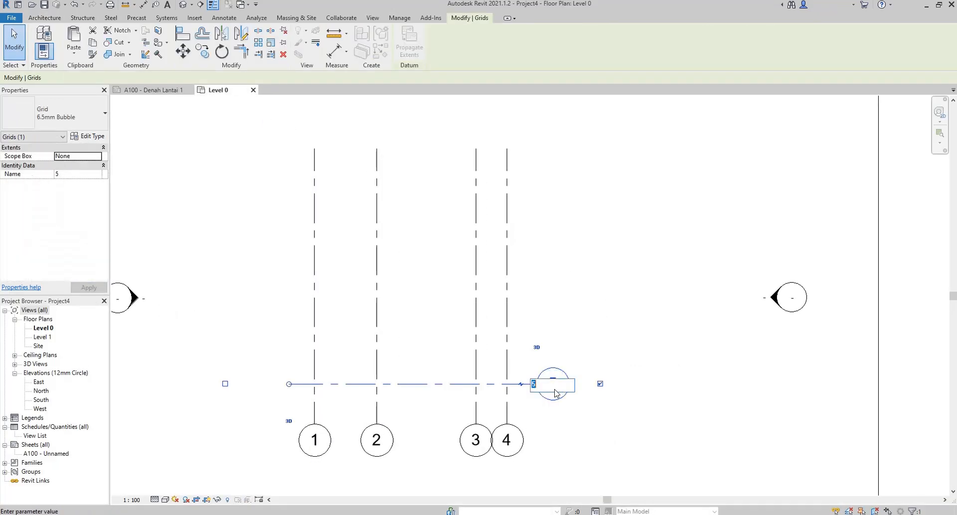
pyautogui.click(635, 344)
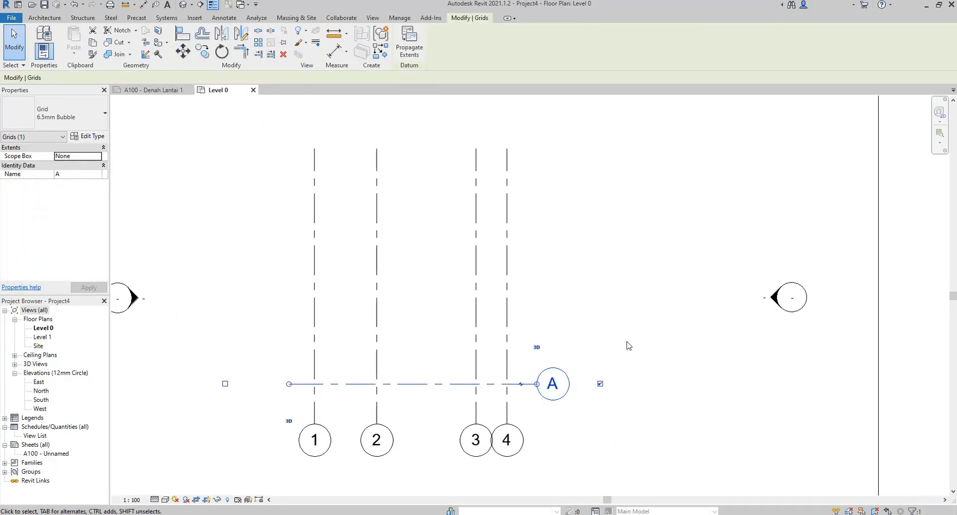
pyautogui.click(611, 349)
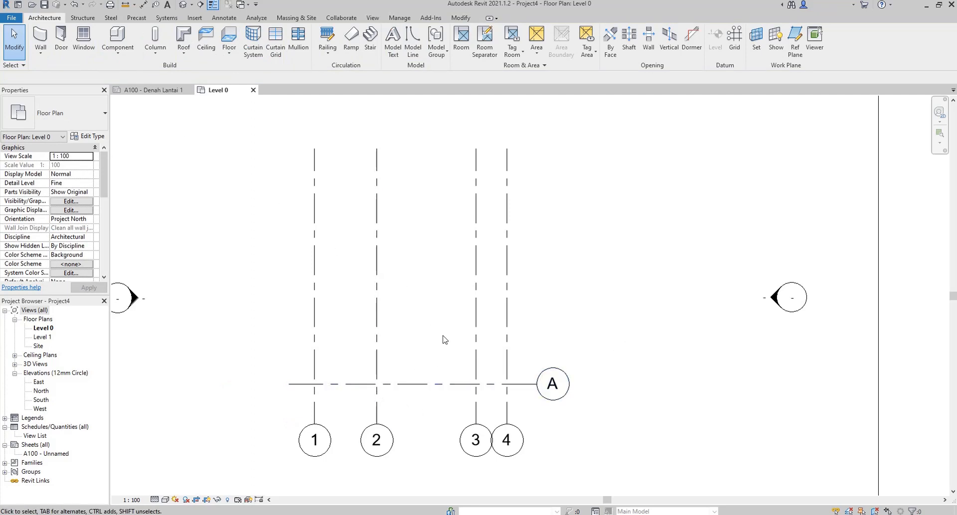
# Step: Check the horizontal grid spacing on sheet A100 - Denah Lantai 1 and copy grid A upward by 2.75 m in Level 0
pyautogui.click(154, 91)
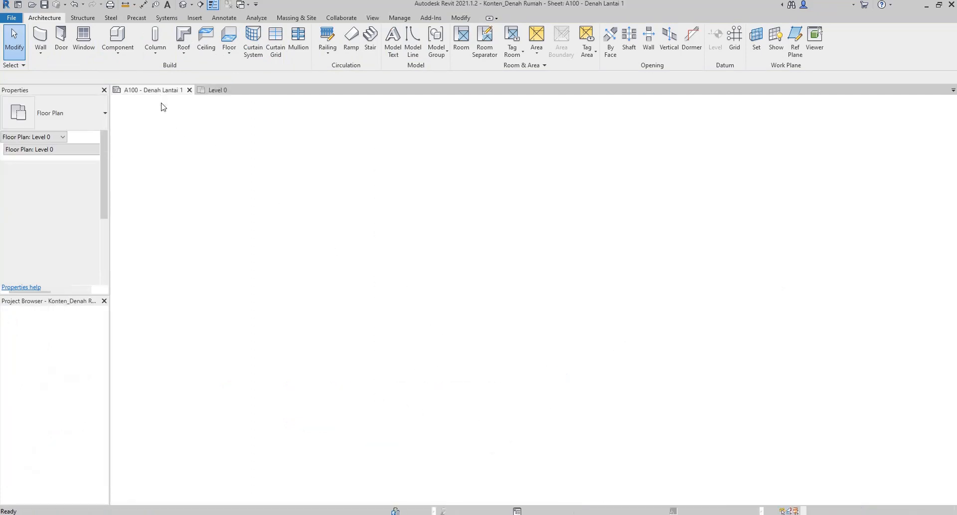
pyautogui.scroll(5, 542, 308)
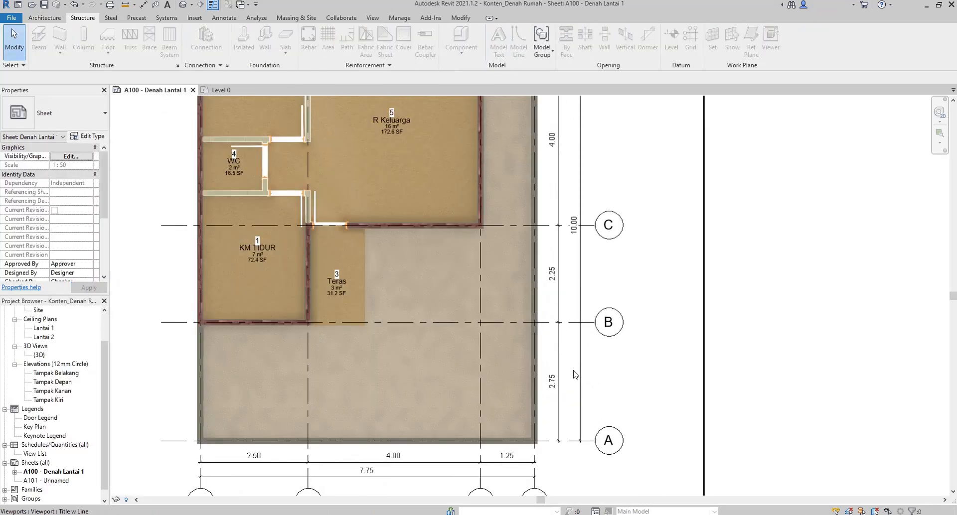
pyautogui.scroll(-2, 553, 319)
pyautogui.scroll(1, 562, 331)
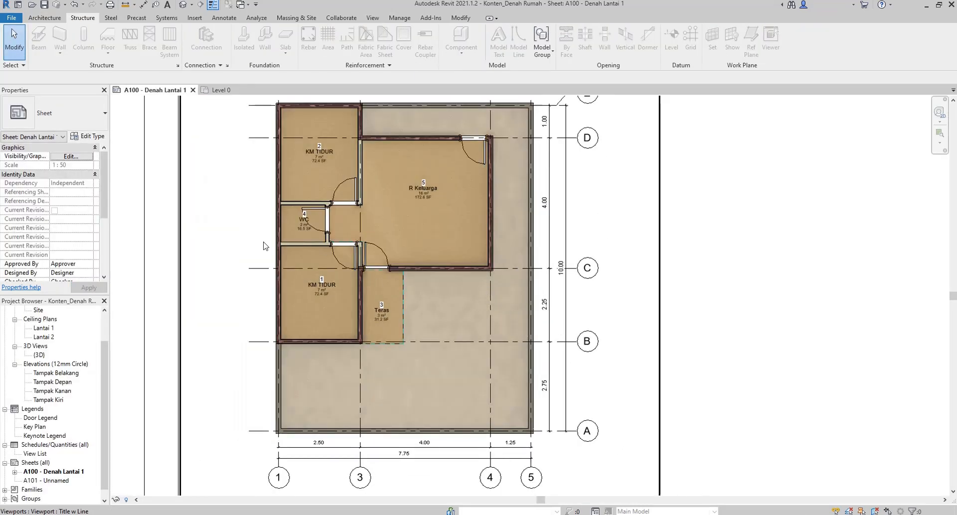
pyautogui.click(218, 90)
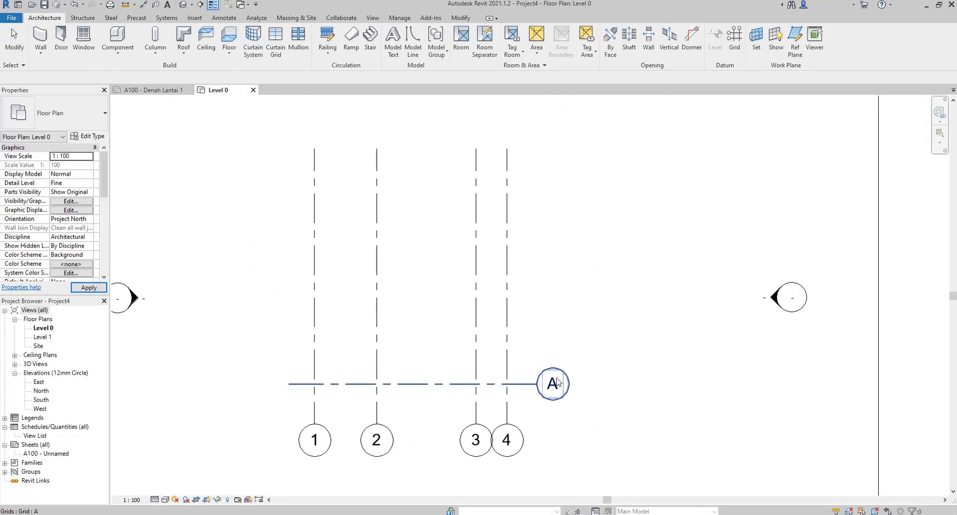
pyautogui.click(518, 384)
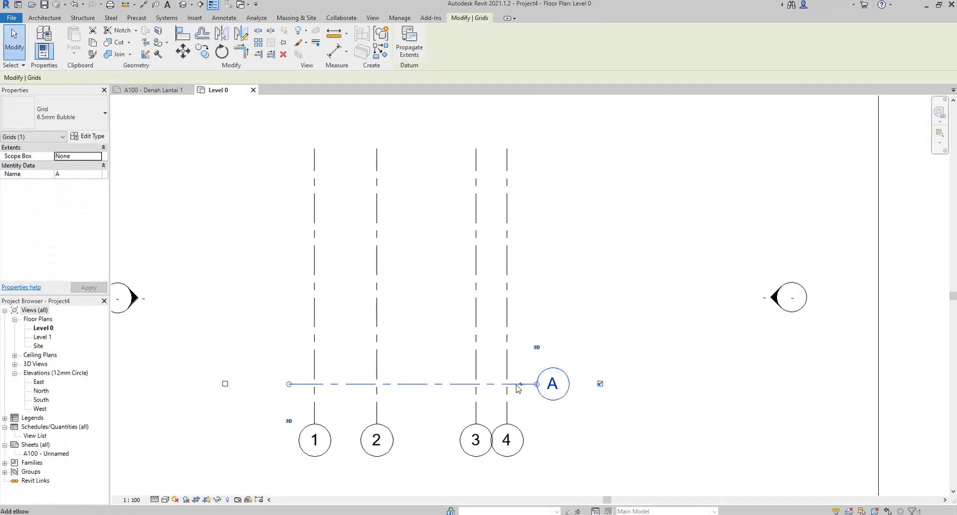
pyautogui.click(202, 51)
pyautogui.click(444, 384)
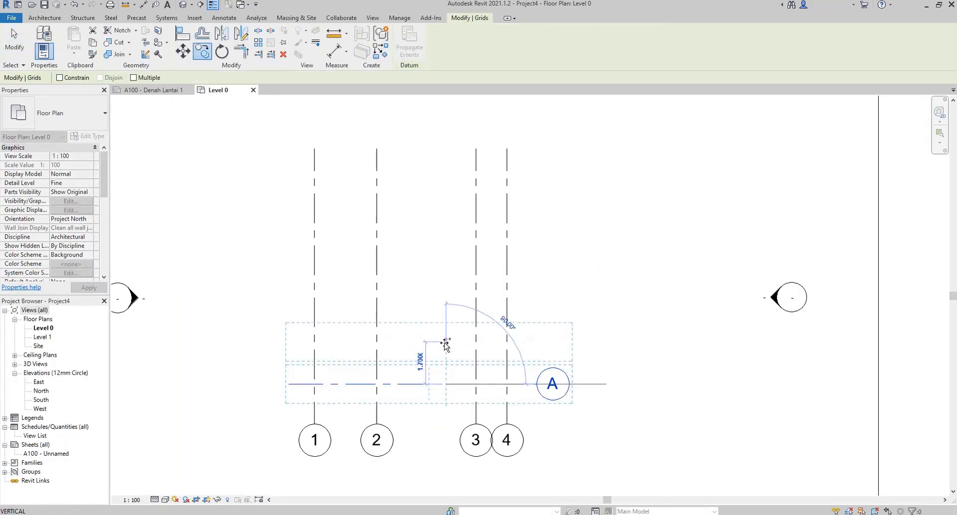
pyautogui.write('2')
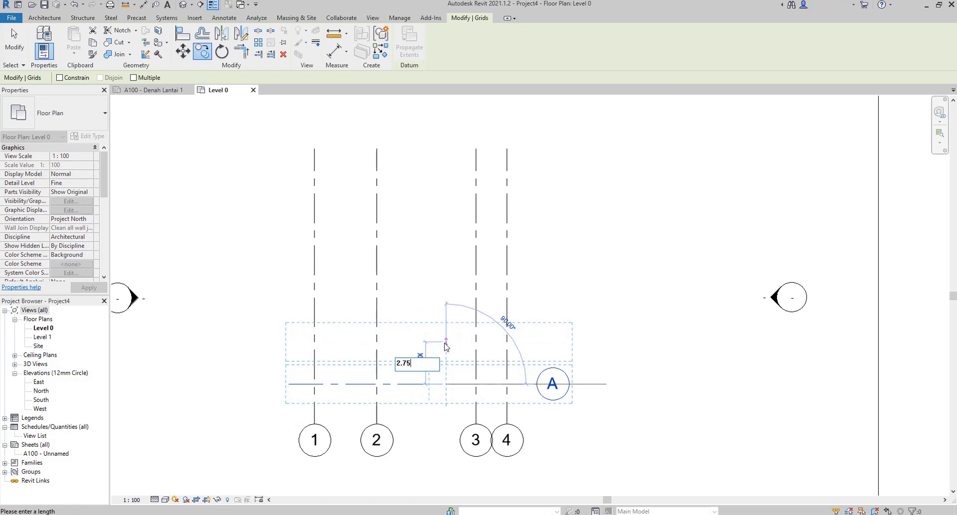
pyautogui.write('.75')
pyautogui.press('Return')
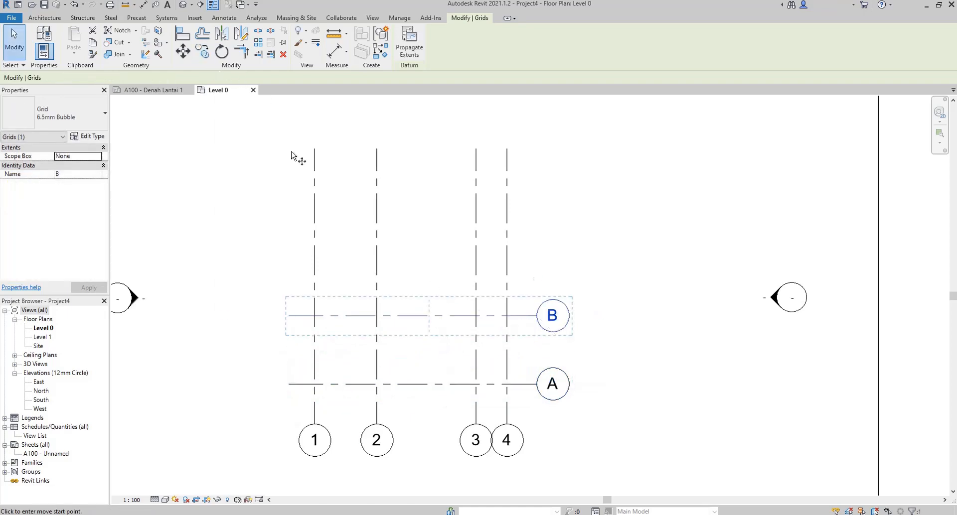
# Step: Copy grid B upward by 2.25 m to add a third horizontal grid
pyautogui.press('c')
pyautogui.press('o')
pyautogui.click(443, 316)
pyautogui.write('2')
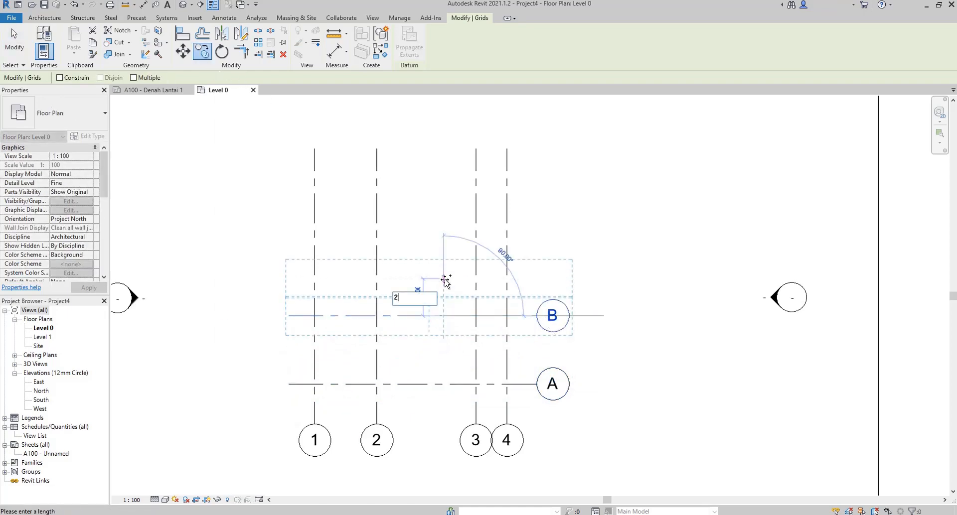
pyautogui.write('.25')
pyautogui.press('Return')
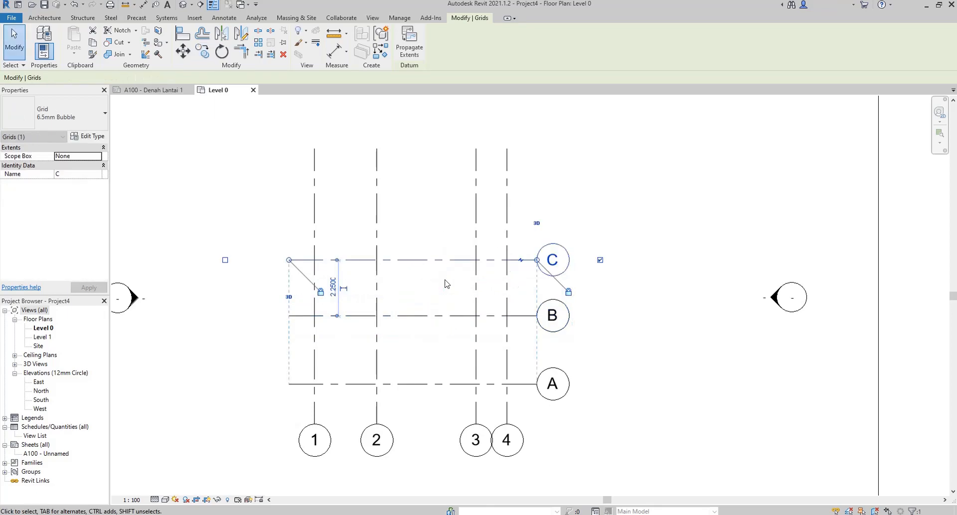
# Step: Copy grid C straight upward by 4 m to add a fourth horizontal grid
pyautogui.moveTo(434, 177); pyautogui.dragTo(451, 234, button='middle')
pyautogui.scroll(-1, 451, 265)
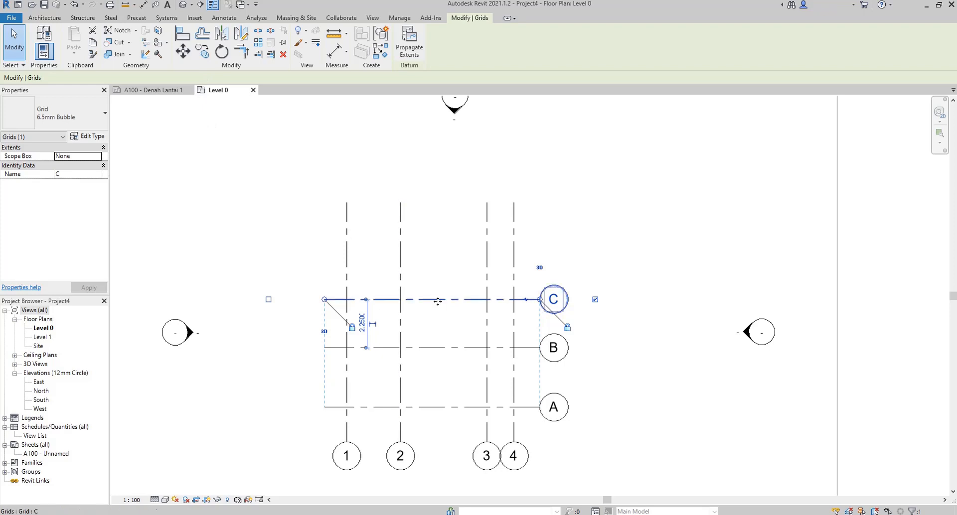
pyautogui.click(203, 51)
pyautogui.click(467, 299)
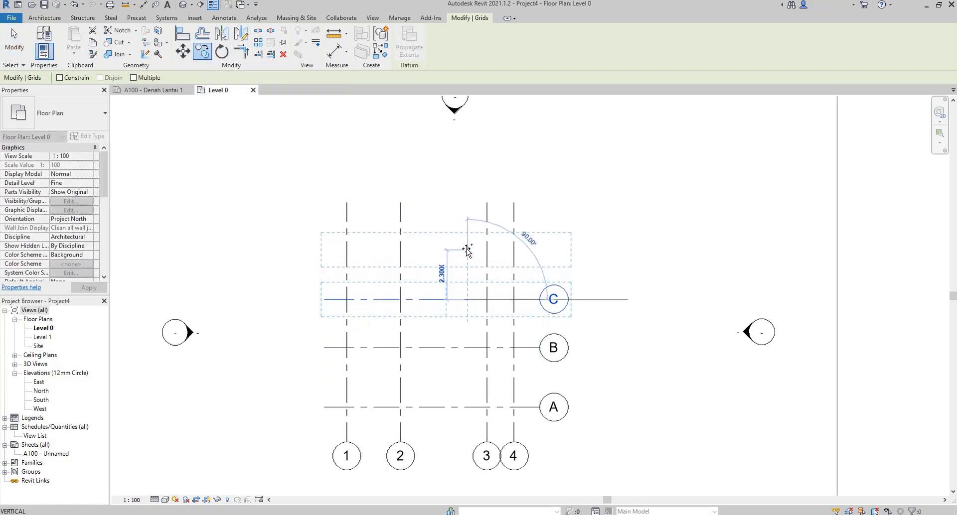
pyautogui.write('4000')
pyautogui.press('Return')
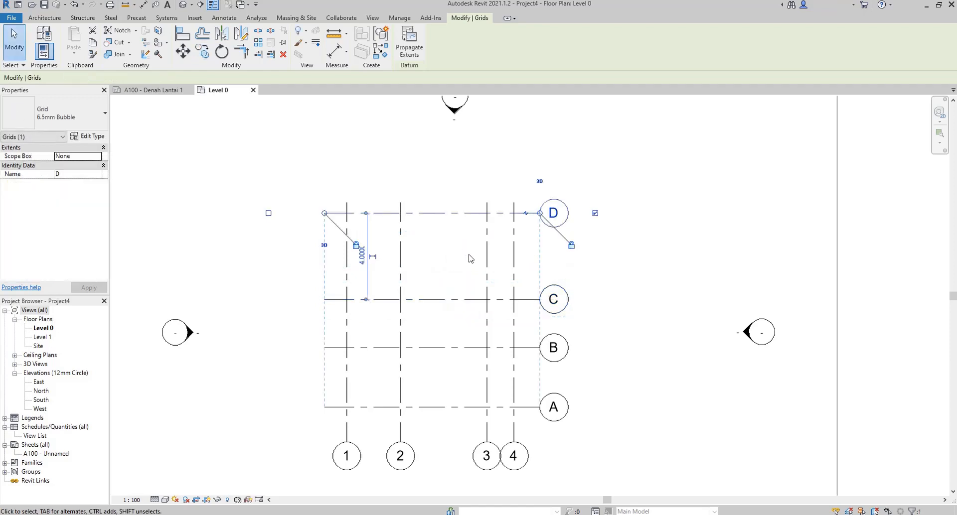
# Step: Copy grid D upward by 1 m to add a fifth horizontal grid
pyautogui.click(203, 58)
pyautogui.click(465, 213)
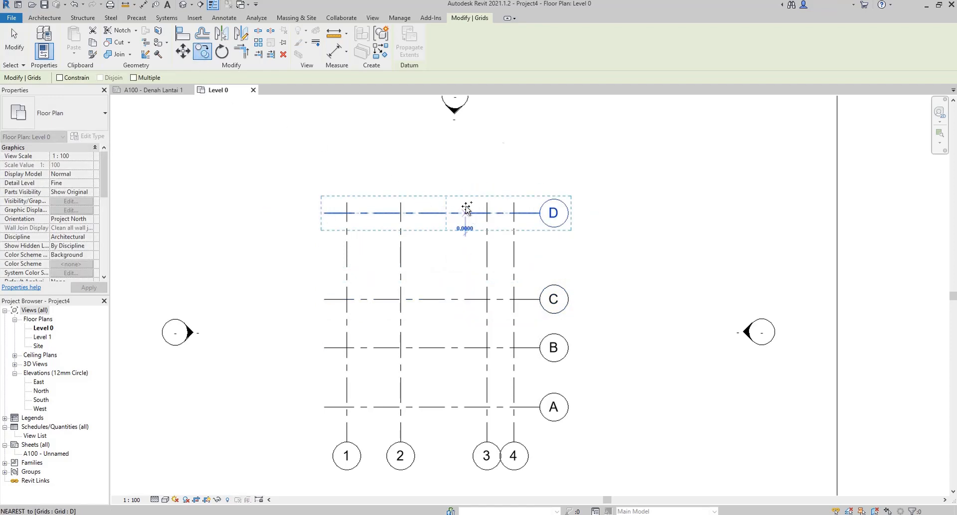
pyautogui.write('1000')
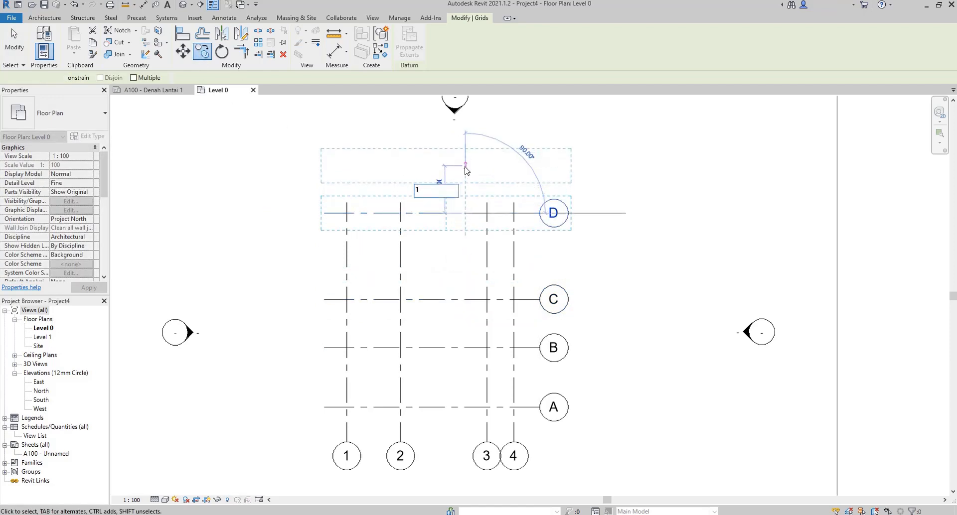
pyautogui.press('Return')
pyautogui.press('Escape')
pyautogui.scroll(-2, 463, 254)
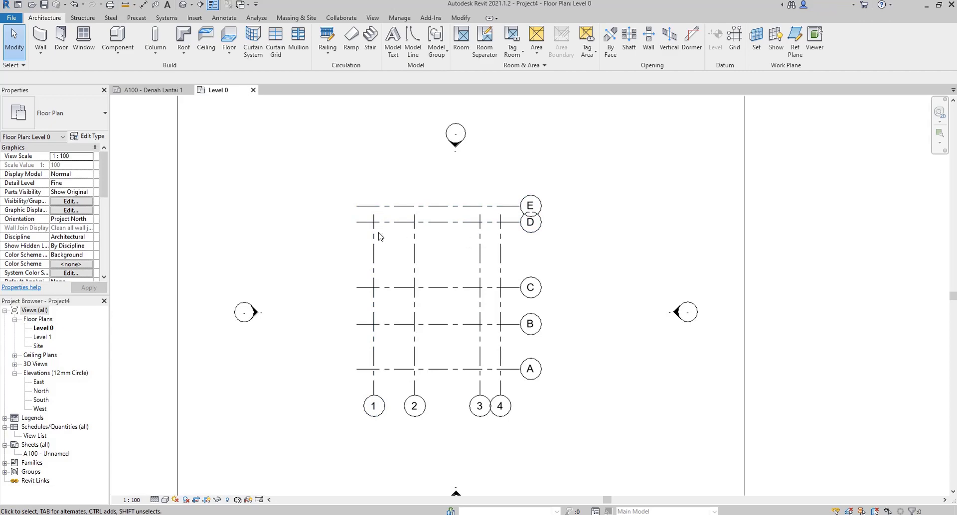
# Step: Extend the upper ends of the four aligned vertical grids past horizontal grid E
pyautogui.click(414, 253)
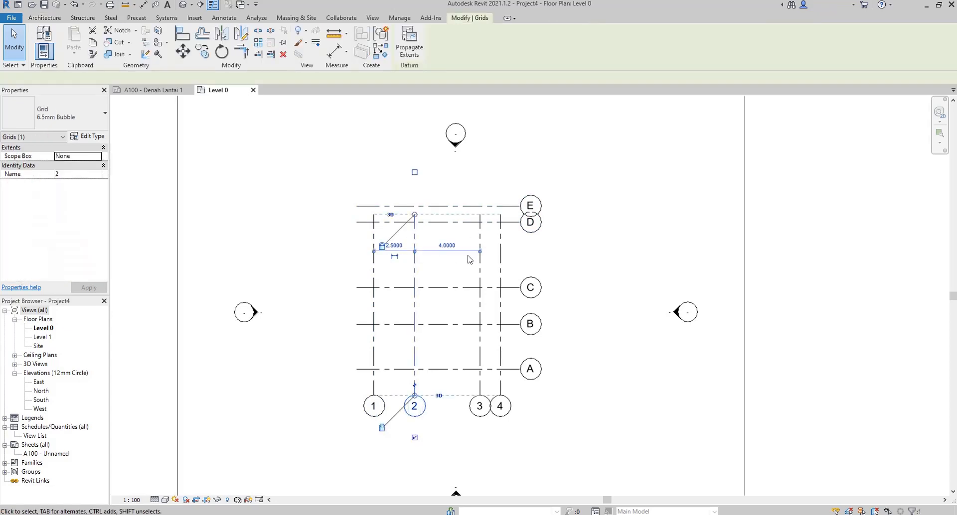
pyautogui.click(502, 250)
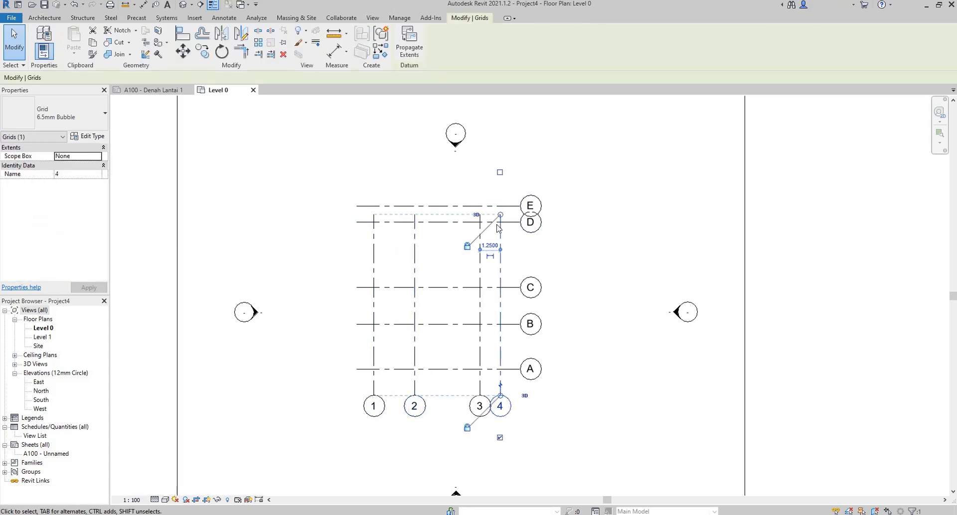
pyautogui.moveTo(501, 215); pyautogui.dragTo(502, 188)
pyautogui.press('Escape')
pyautogui.scroll(2, 435, 254)
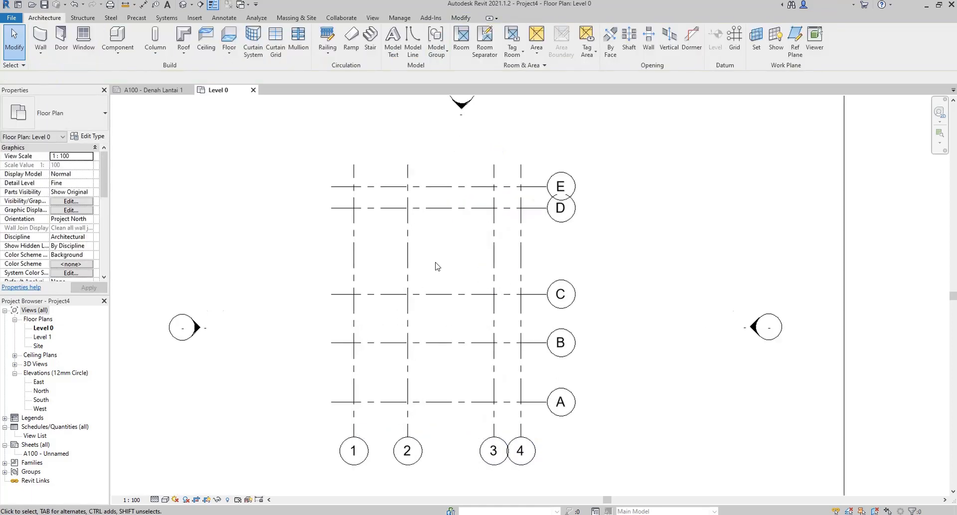
# Step: Compare the grid layout in Level 0 with the Lantai 1 plan on sheet A100 - Denah Lantai 1
pyautogui.click(164, 90)
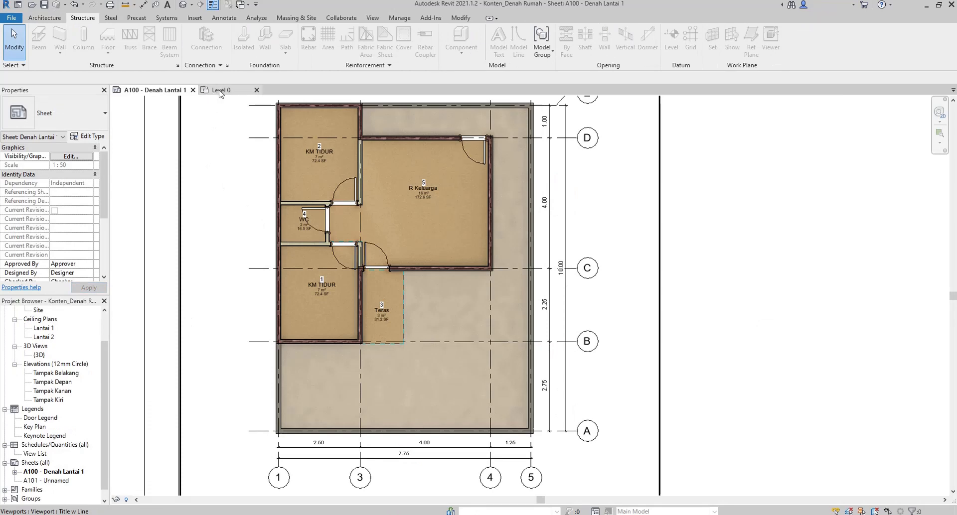
pyautogui.scroll(-2, 323, 207)
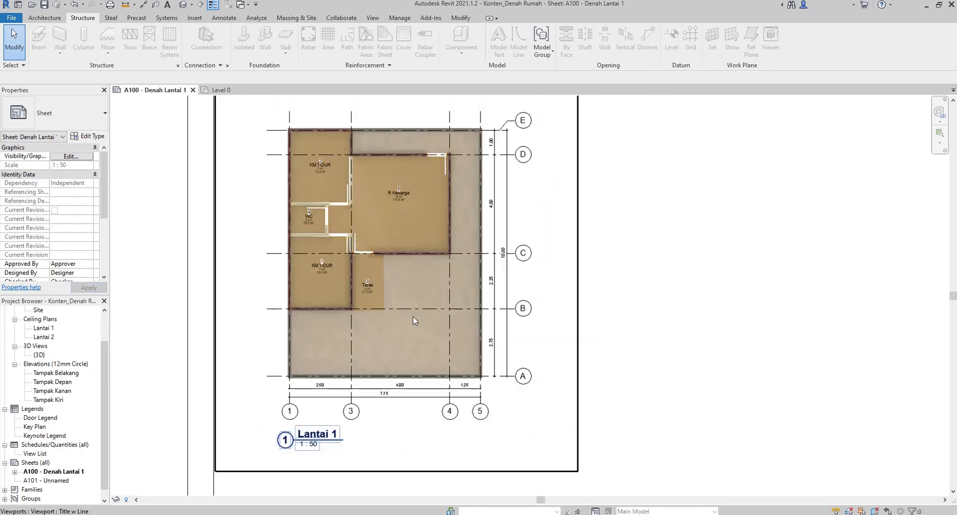
pyautogui.click(222, 89)
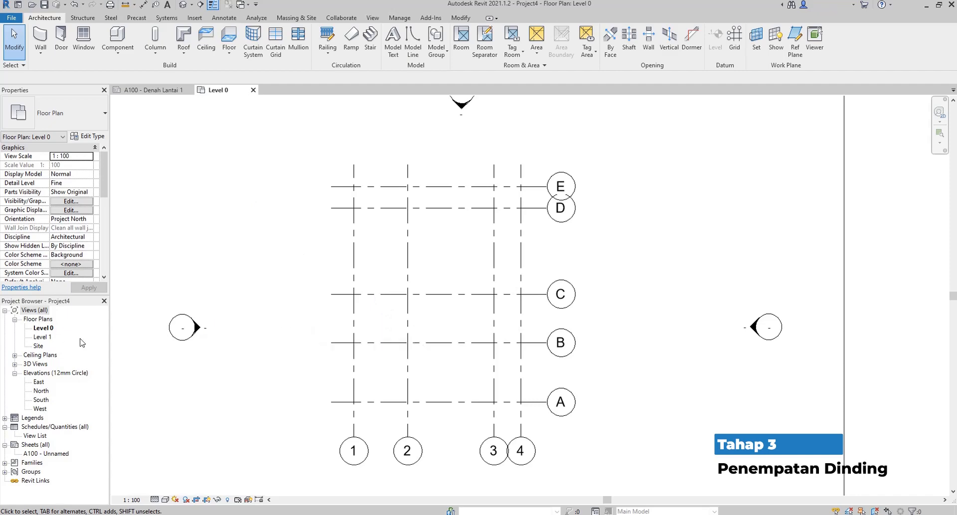
pyautogui.scroll(-2, 417, 323)
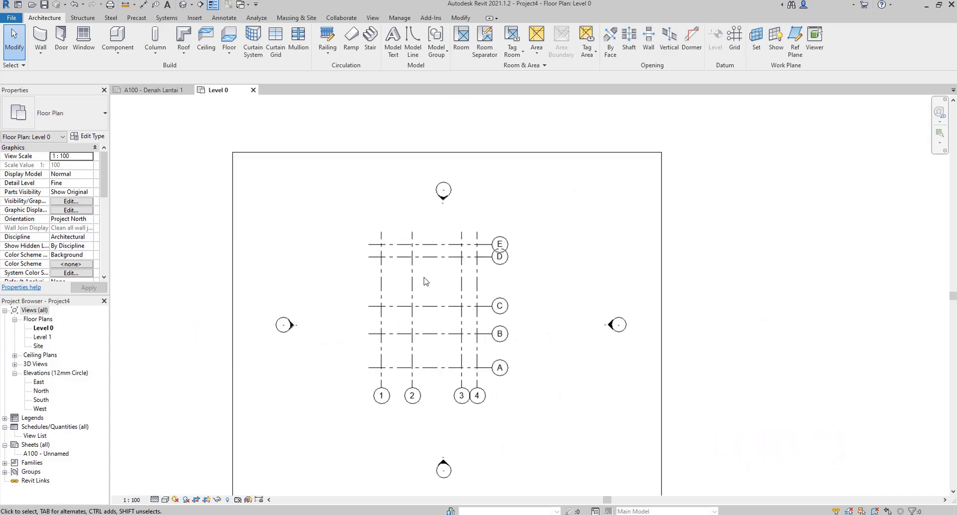
pyautogui.click(413, 349)
pyautogui.press('Escape')
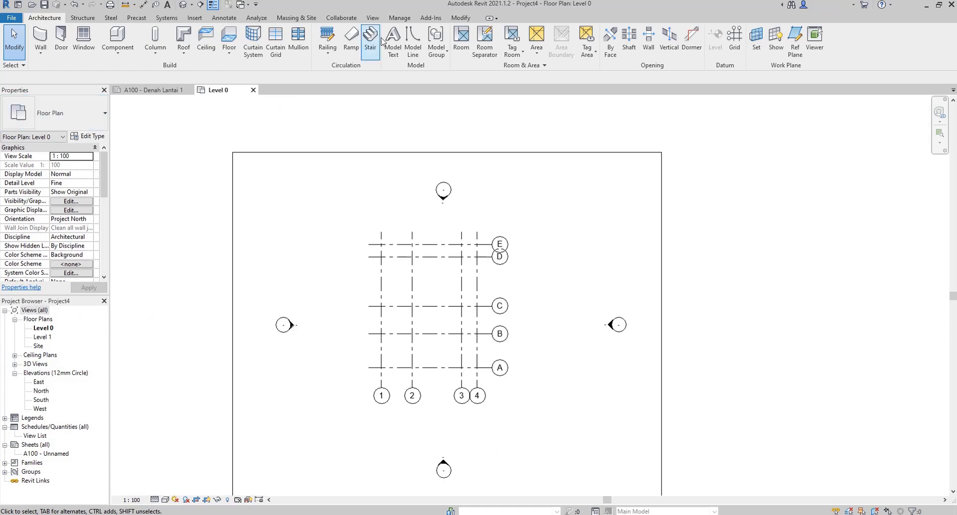
# Step: Hide the Project Browser through the user interface display options and show it again
pyautogui.click(399, 18)
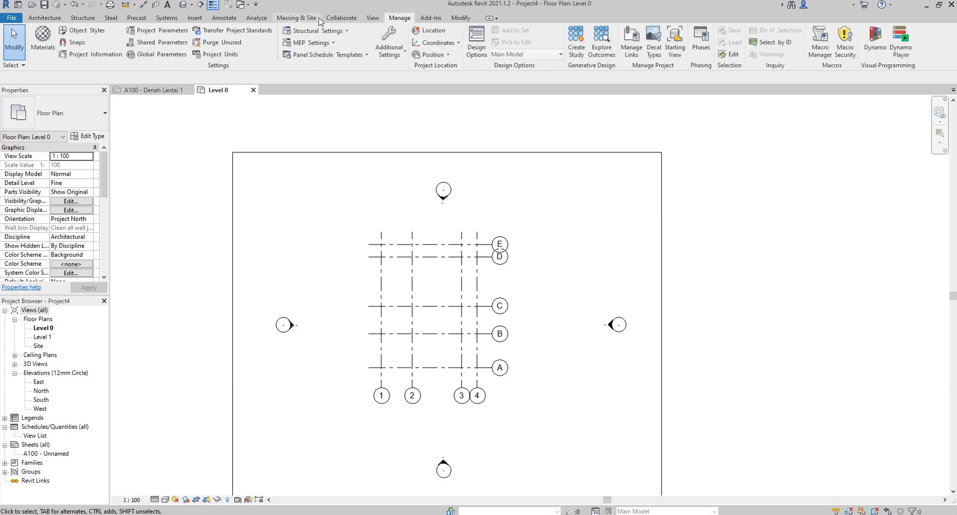
pyautogui.click(372, 18)
pyautogui.click(460, 18)
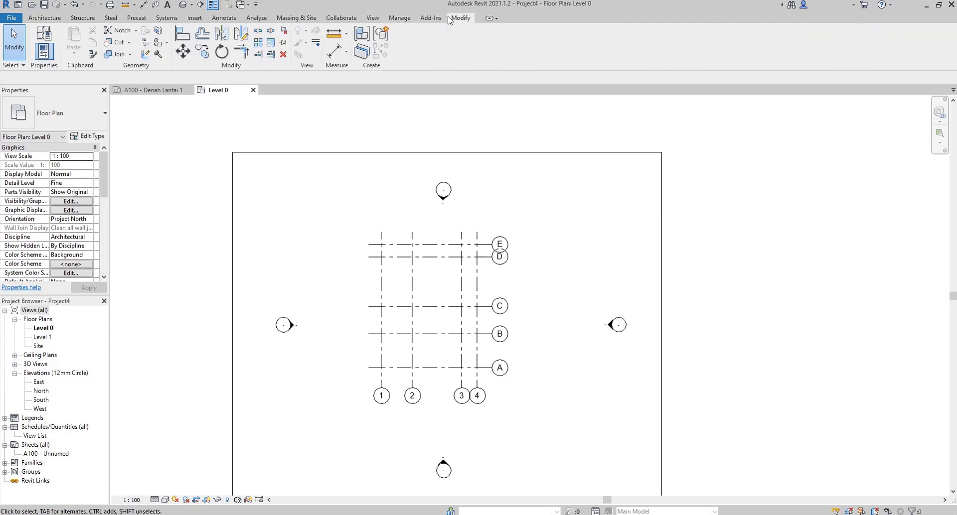
pyautogui.click(372, 17)
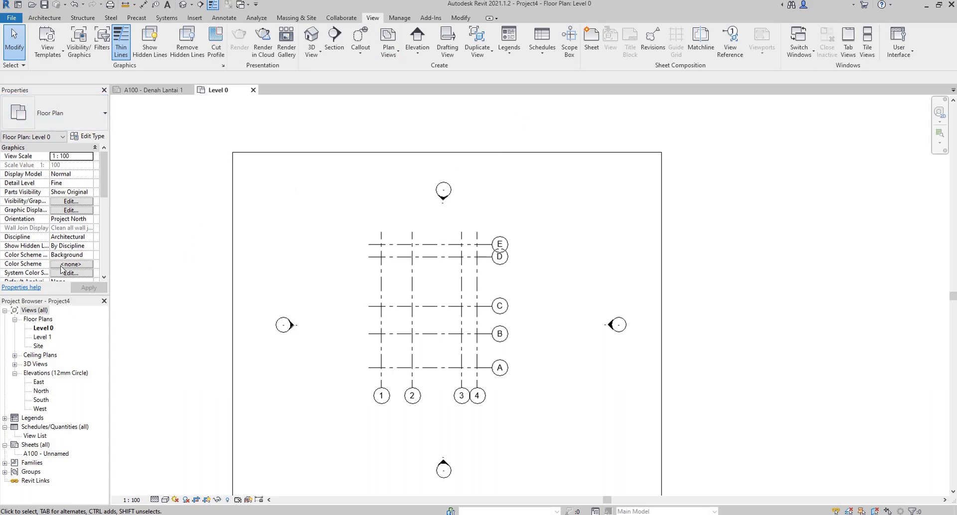
pyautogui.click(898, 45)
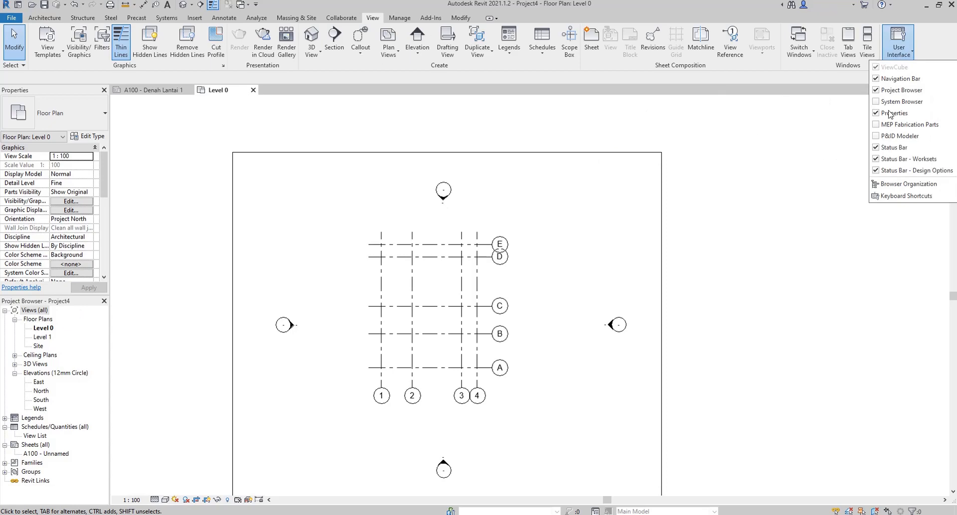
pyautogui.click(905, 55)
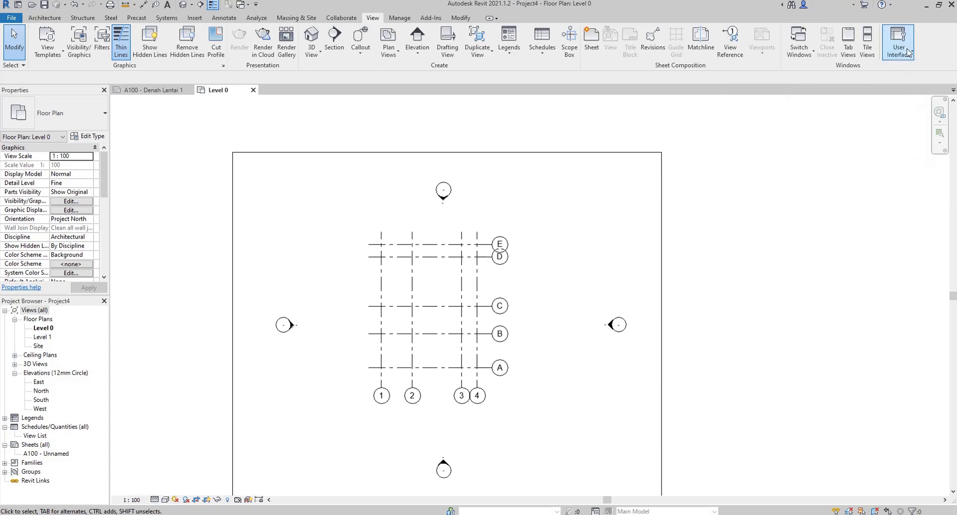
pyautogui.click(903, 50)
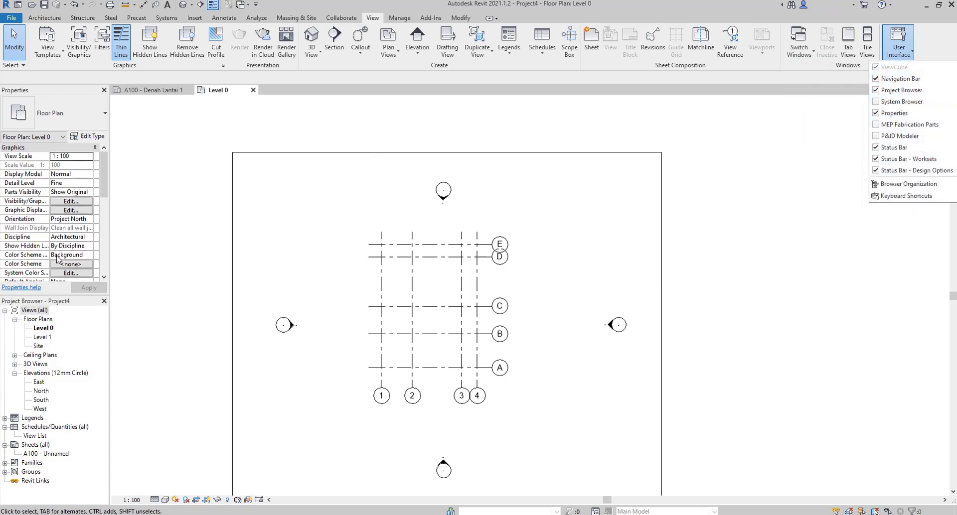
pyautogui.click(903, 91)
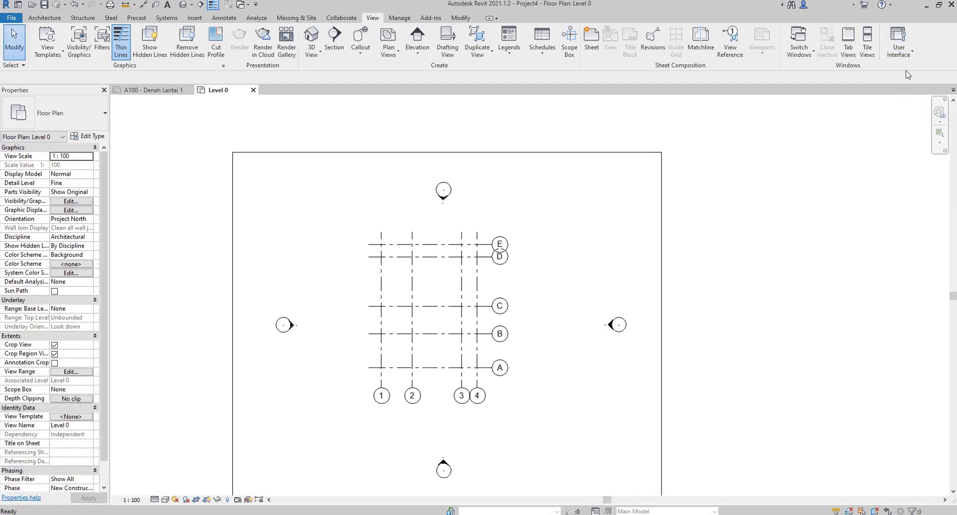
pyautogui.click(905, 51)
pyautogui.click(901, 91)
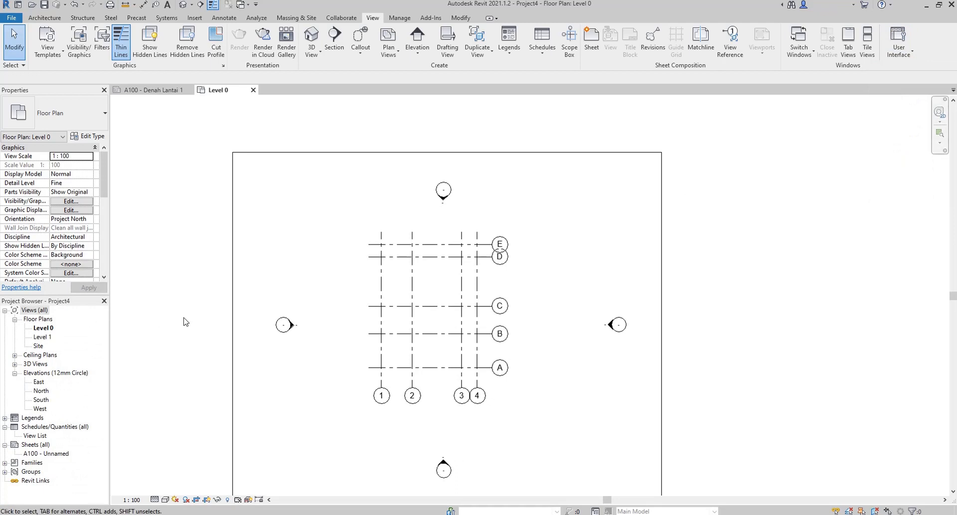
# Step: Open the South elevation view to inspect the Level 0 and Level 1 lines
pyautogui.click(44, 402)
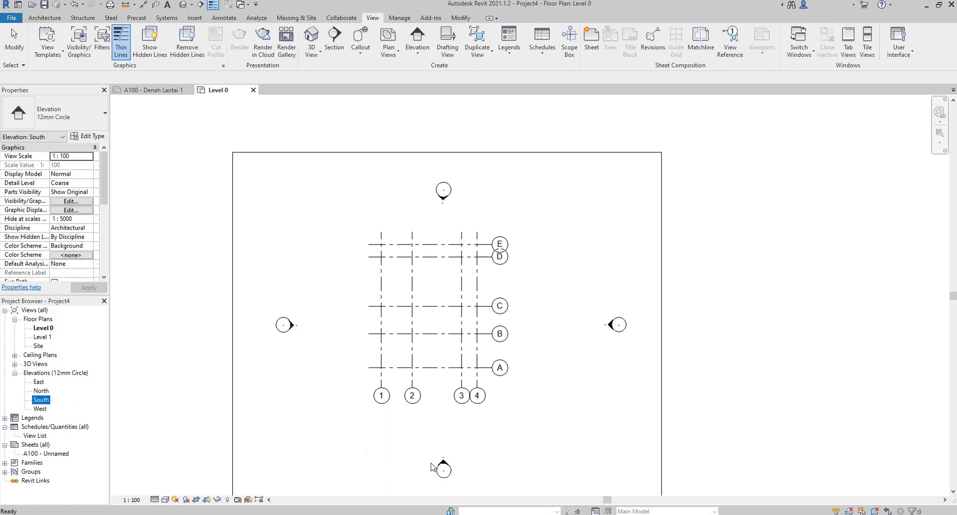
pyautogui.doubleClick(43, 401)
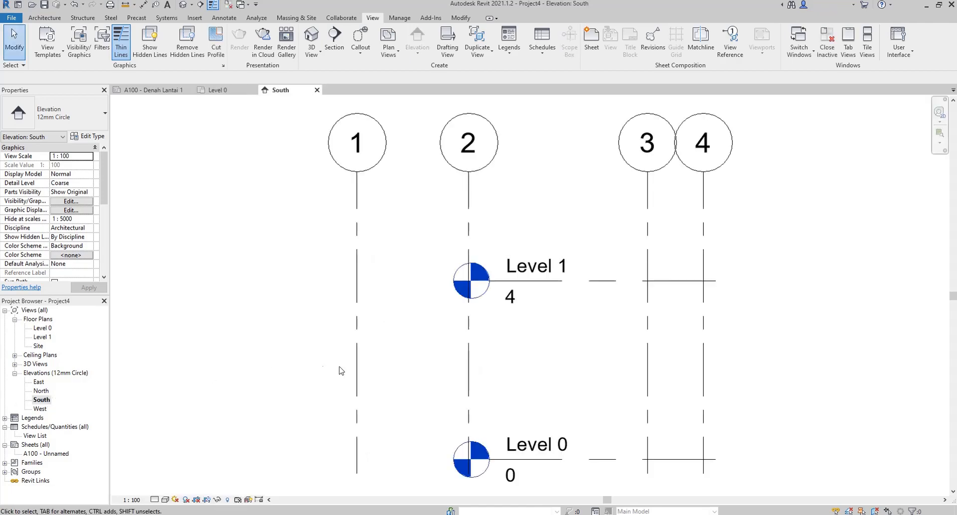
pyautogui.scroll(1, 516, 325)
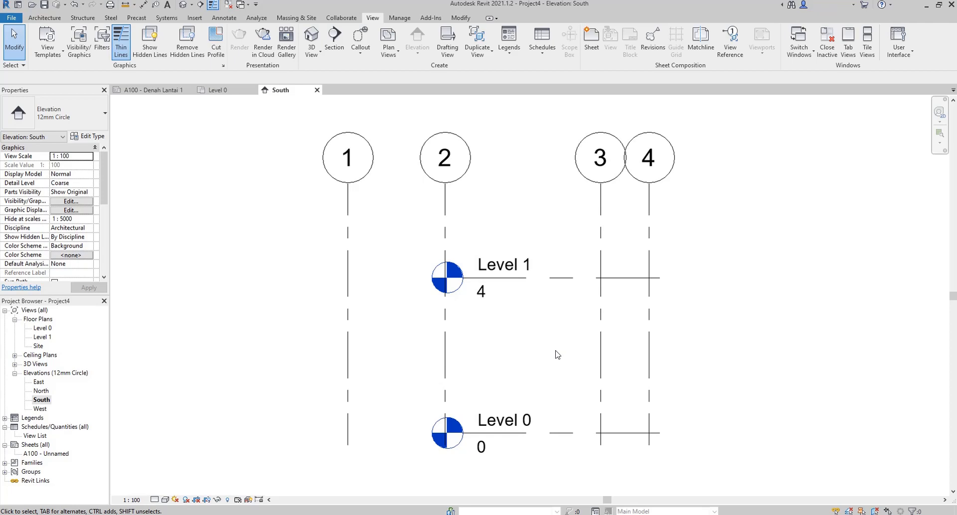
# Step: Rename Level 0 to Lantai 1 together with its corresponding views, and suppress future rename confirmation messages
pyautogui.scroll(-1, 570, 286)
pyautogui.click(570, 282)
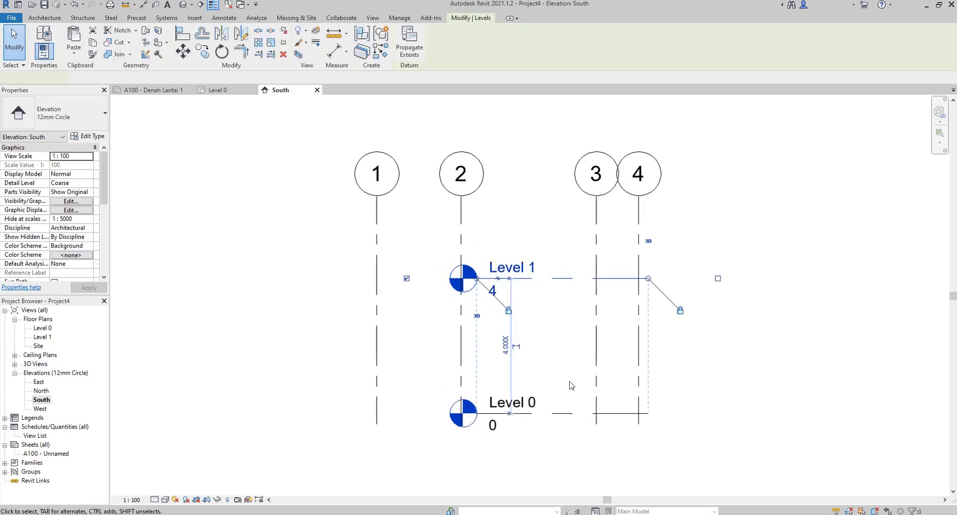
pyautogui.click(581, 357)
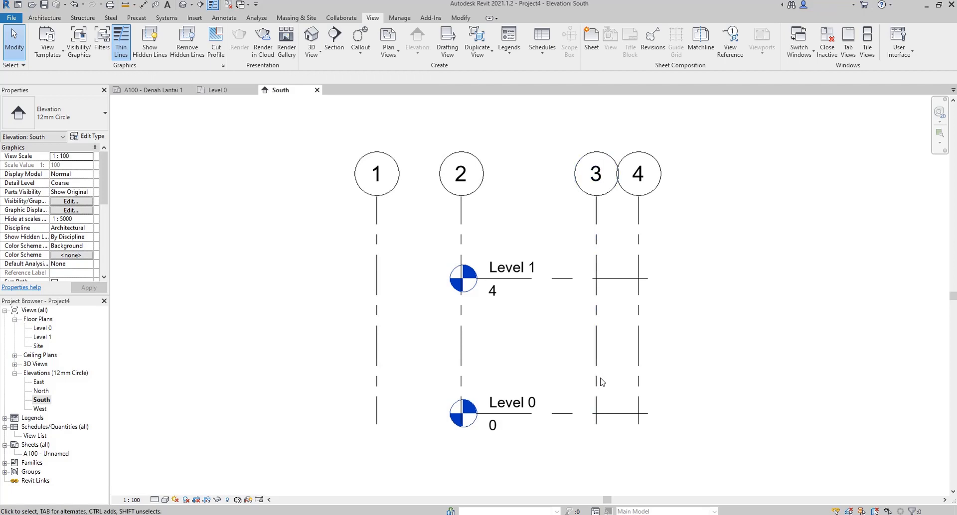
pyautogui.click(521, 404)
pyautogui.click(521, 404)
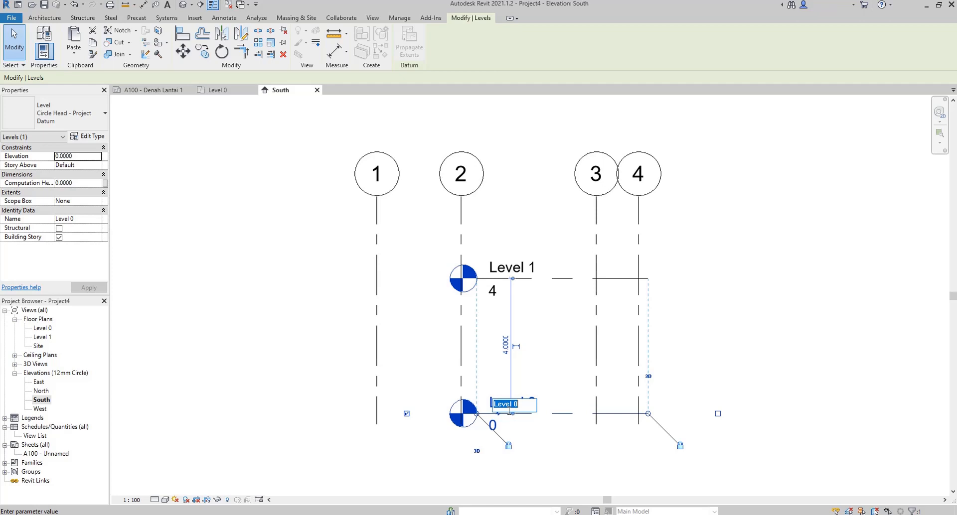
pyautogui.write('Lantai 1')
pyautogui.press('Return')
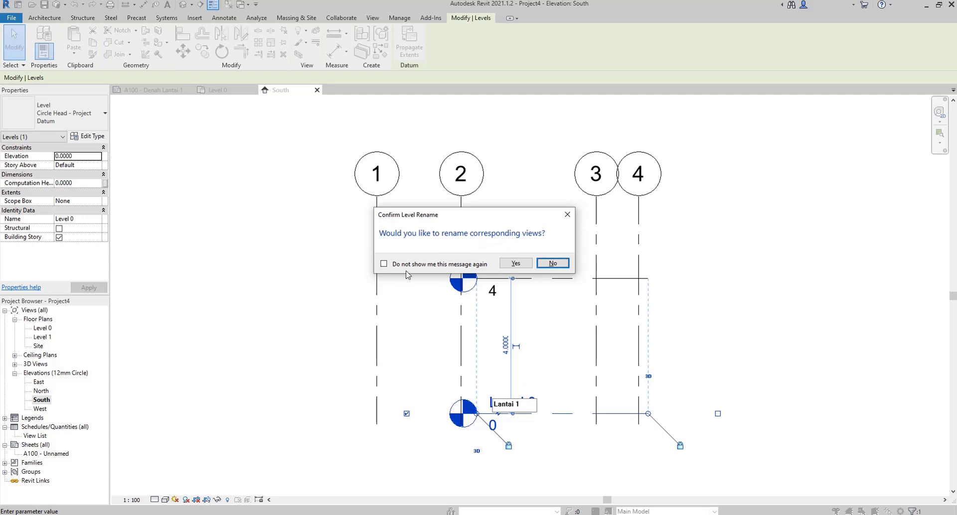
pyautogui.click(420, 264)
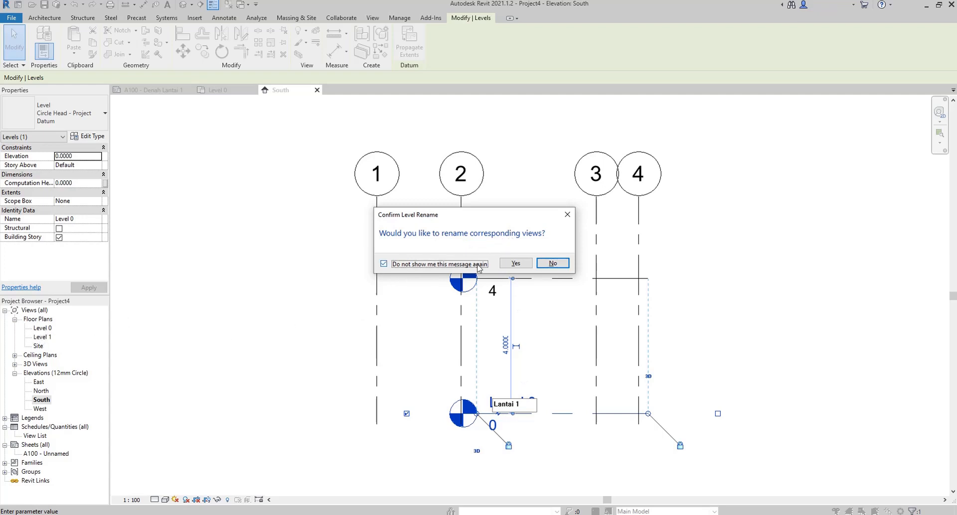
pyautogui.click(525, 266)
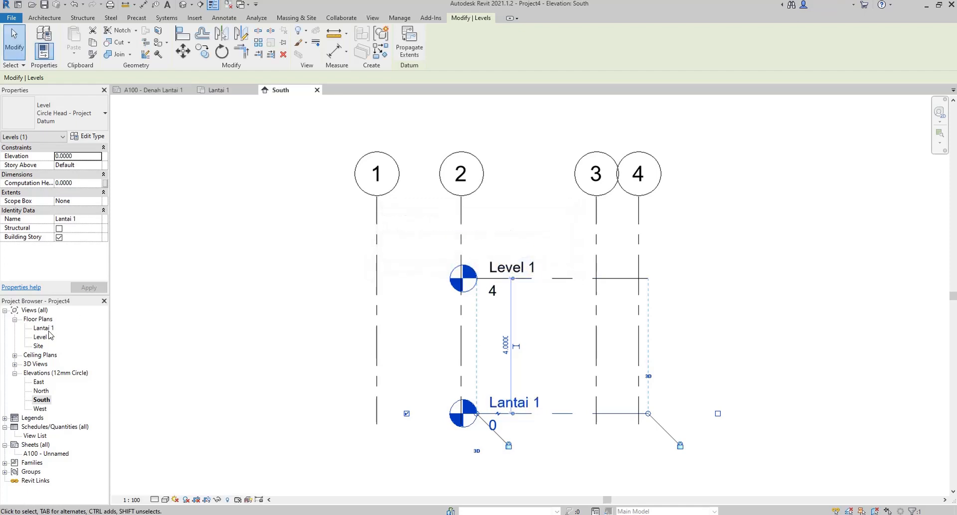
pyautogui.click(551, 343)
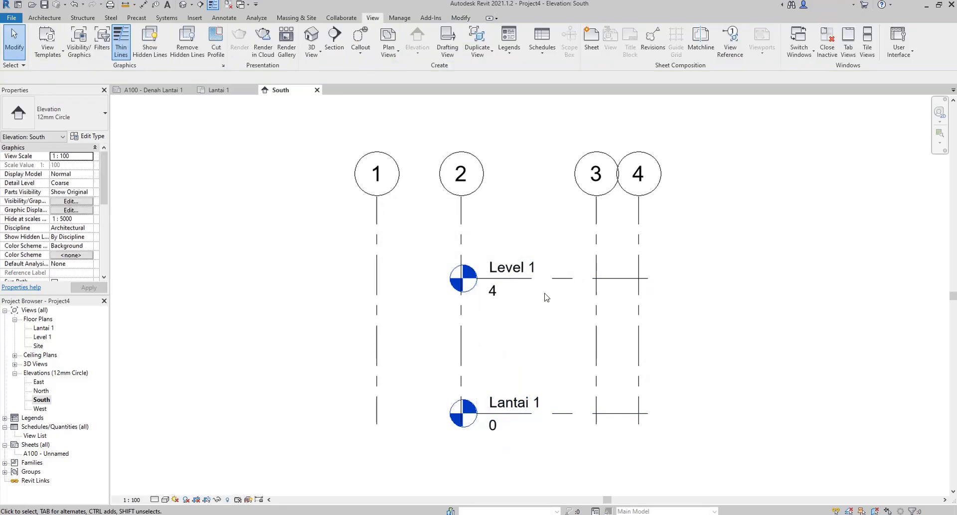
# Step: Rename Level 1 to Lantai 2 in the South elevation
pyautogui.doubleClick(519, 270)
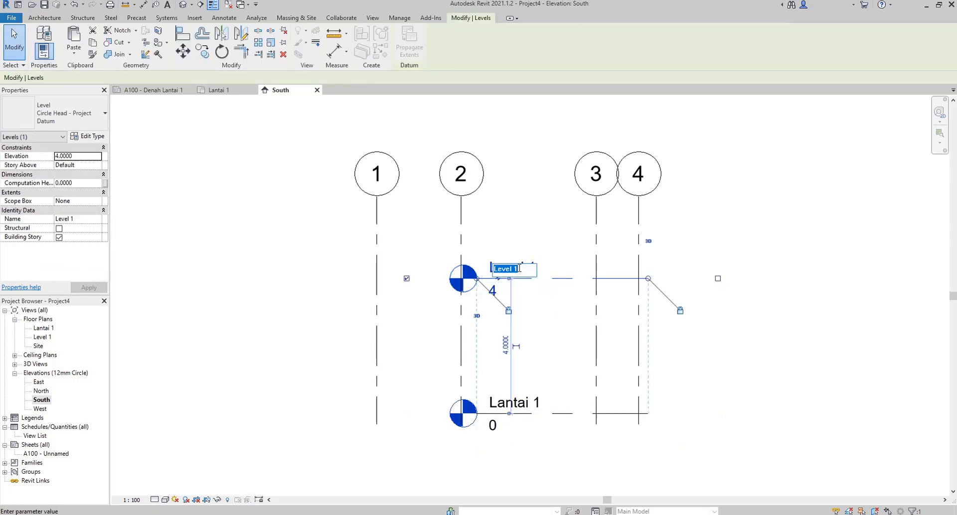
pyautogui.write('Lantai 2')
pyautogui.press('Return')
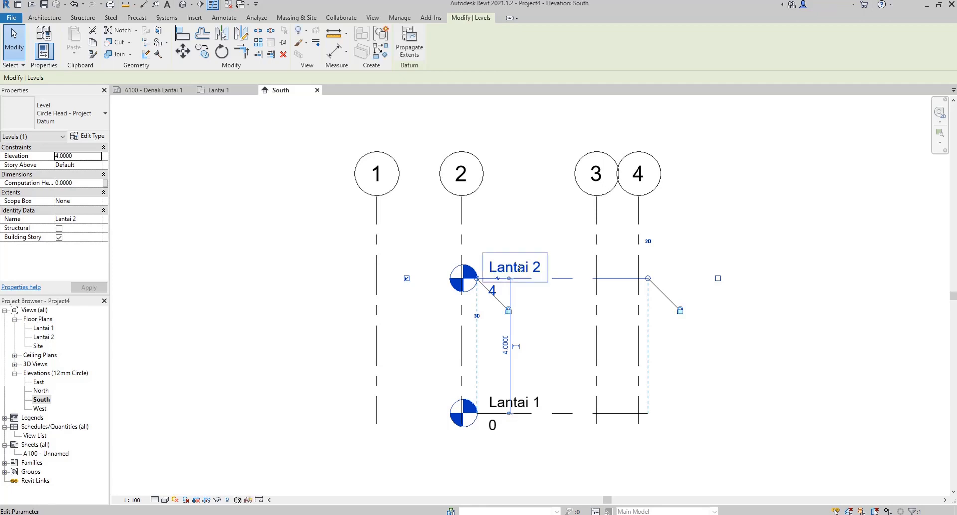
pyautogui.click(536, 299)
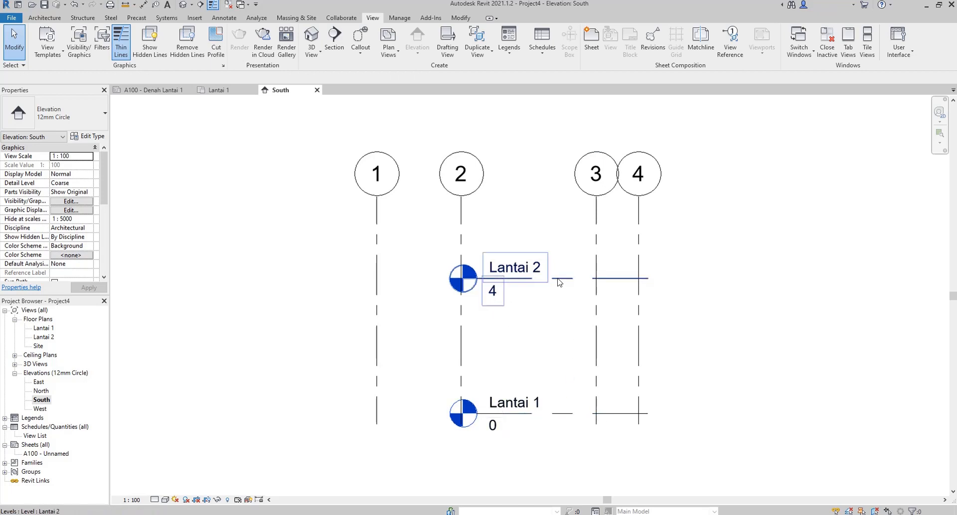
# Step: Set the elevation of level Lantai 2 to 3.5 m
pyautogui.doubleClick(495, 297)
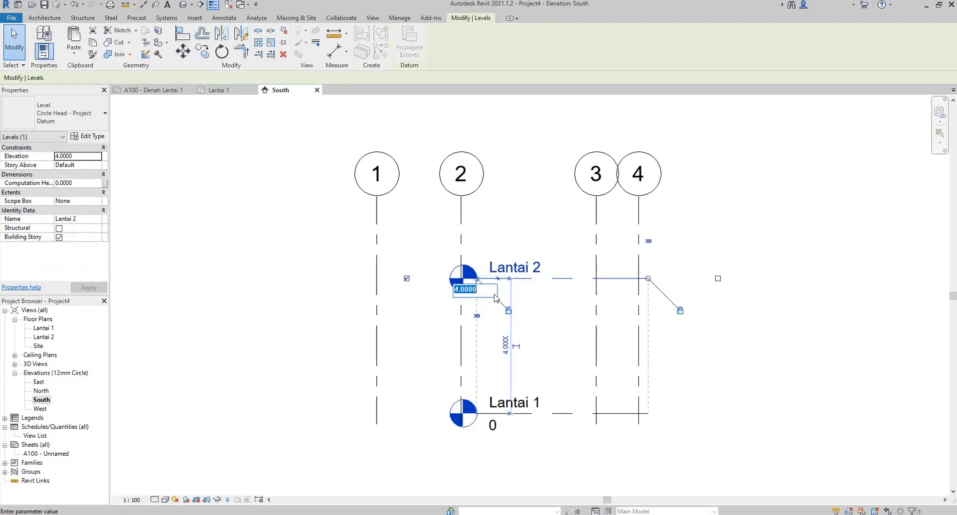
pyautogui.write('3.5')
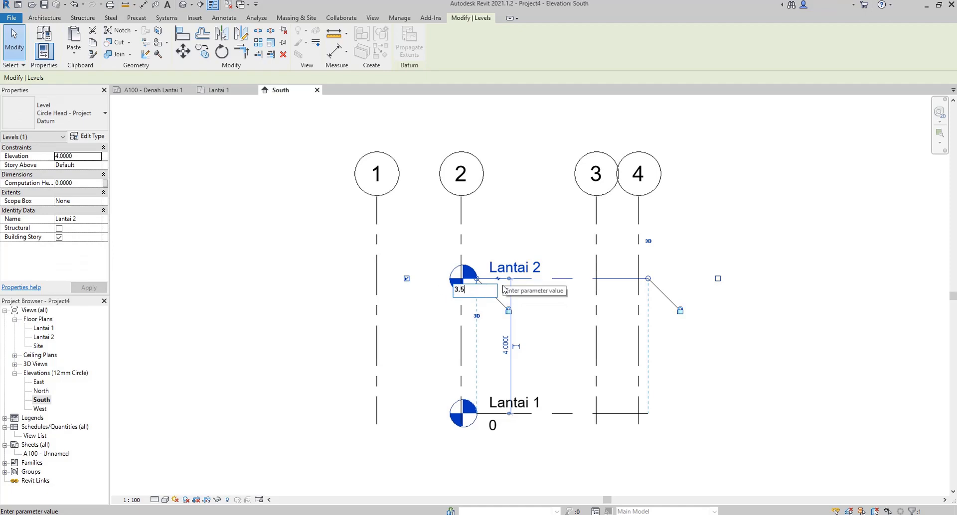
pyautogui.press('Return')
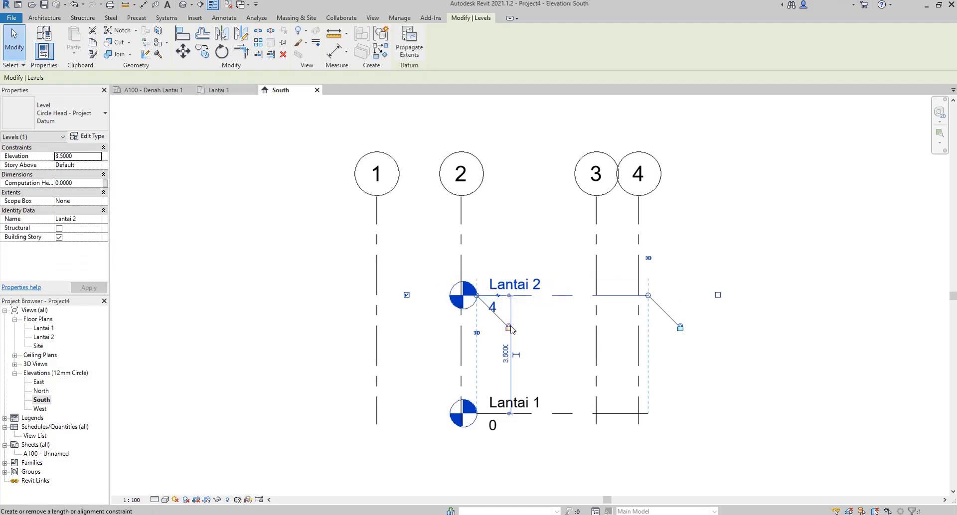
pyautogui.click(586, 332)
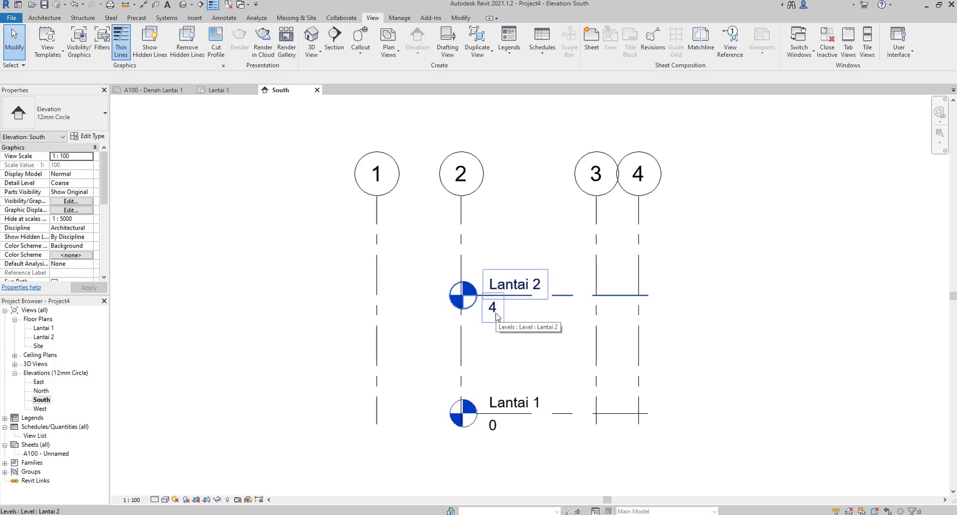
pyautogui.press('u')
pyautogui.press('n')
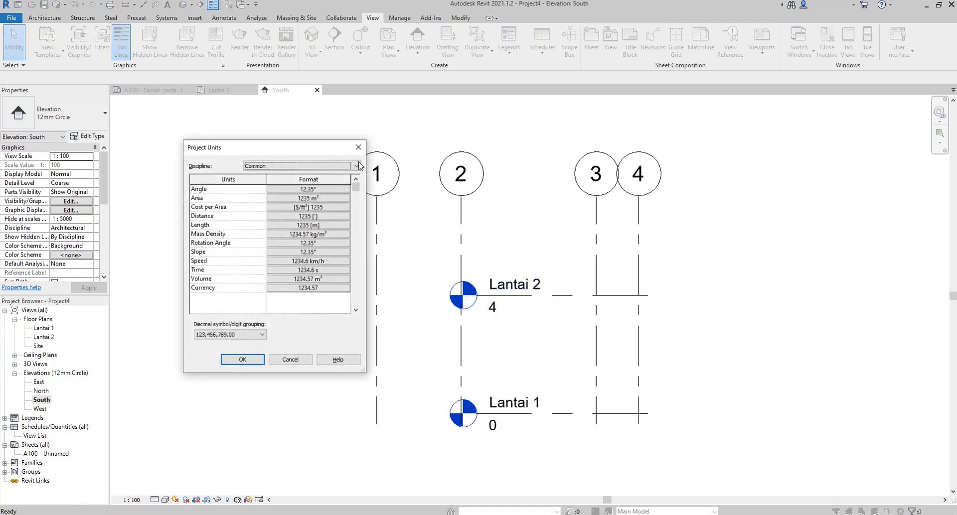
pyautogui.click(358, 147)
# Step: Set the project's length units to round to 2 decimal places, keeping meters as the unit
pyautogui.click(402, 18)
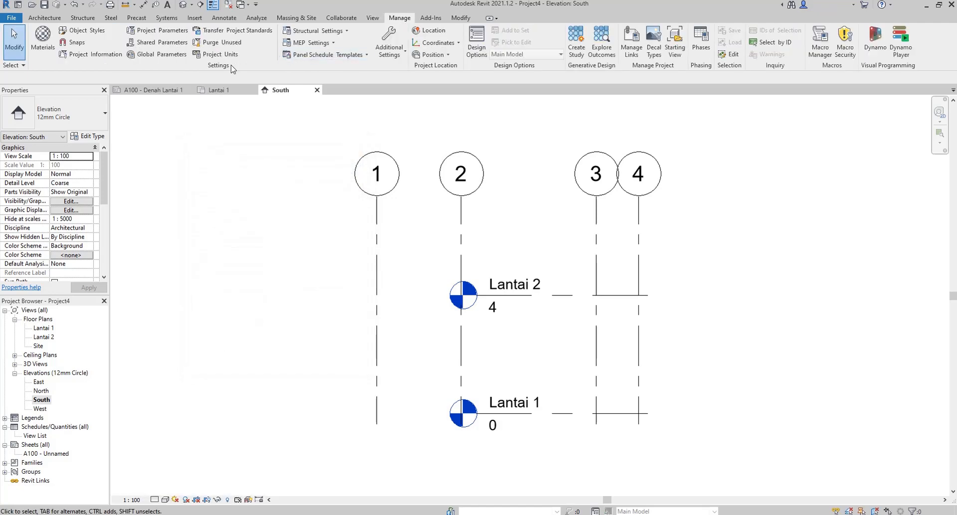
pyautogui.click(214, 54)
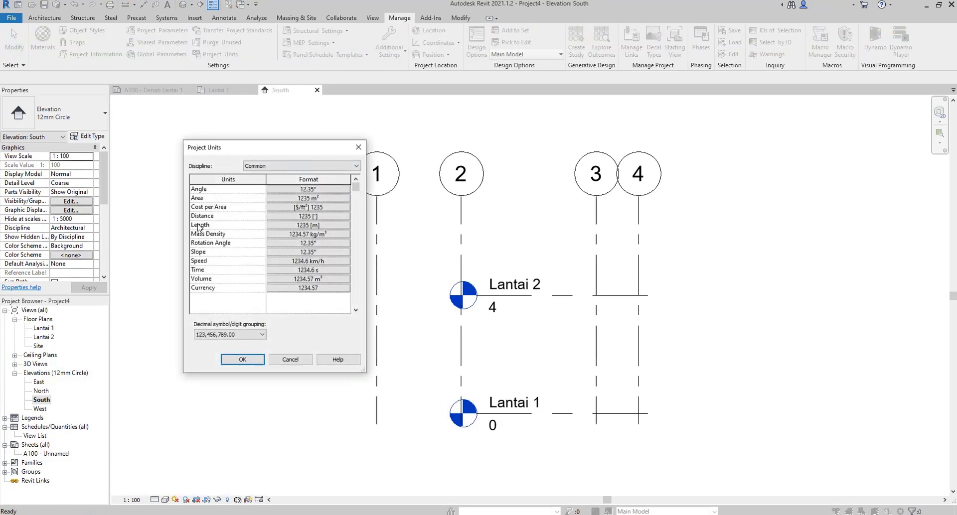
pyautogui.click(330, 226)
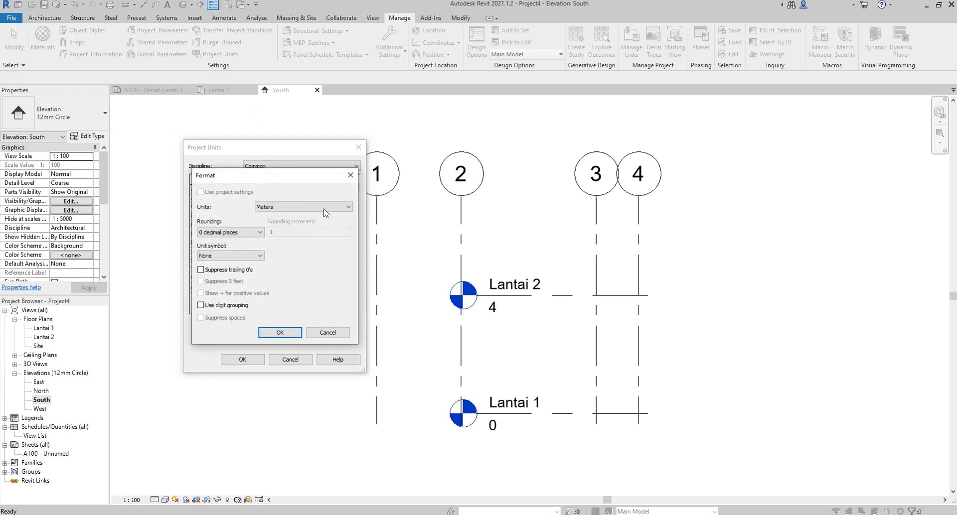
pyautogui.click(325, 207)
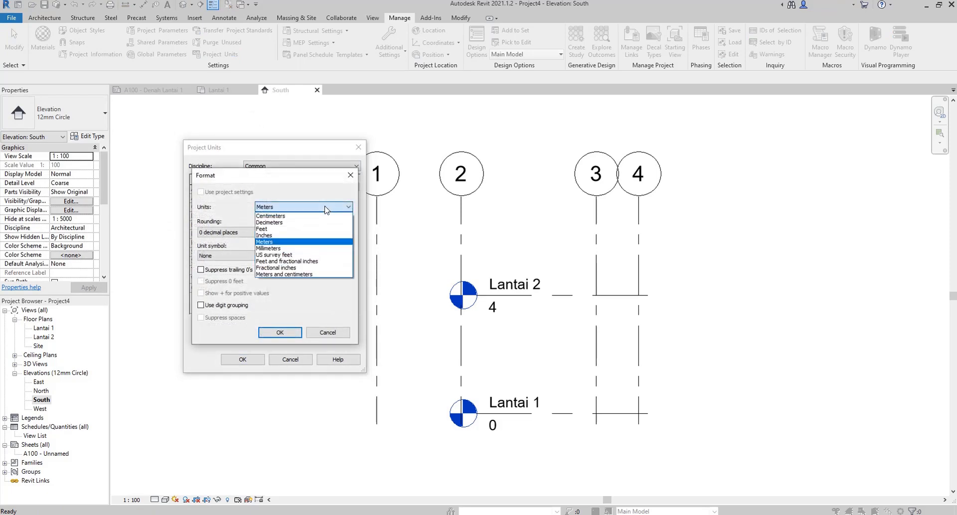
pyautogui.click(323, 207)
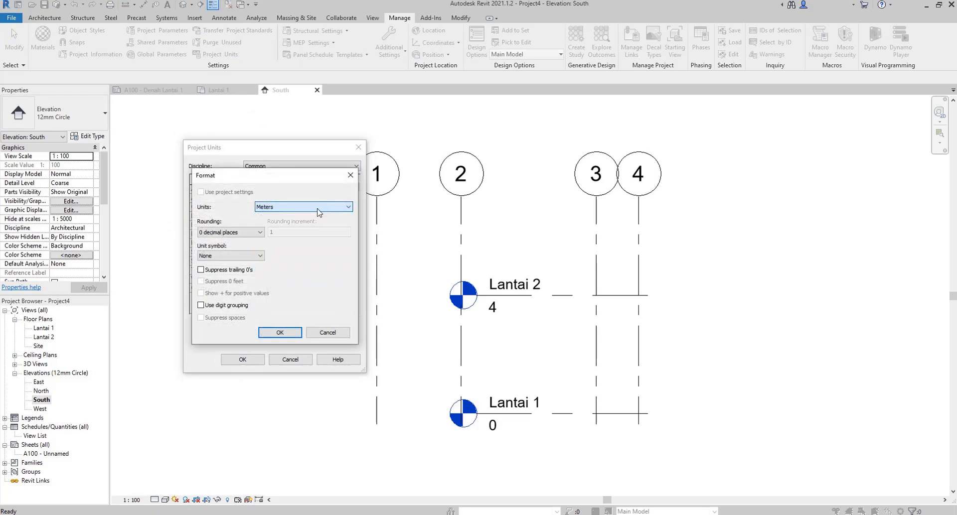
pyautogui.click(252, 233)
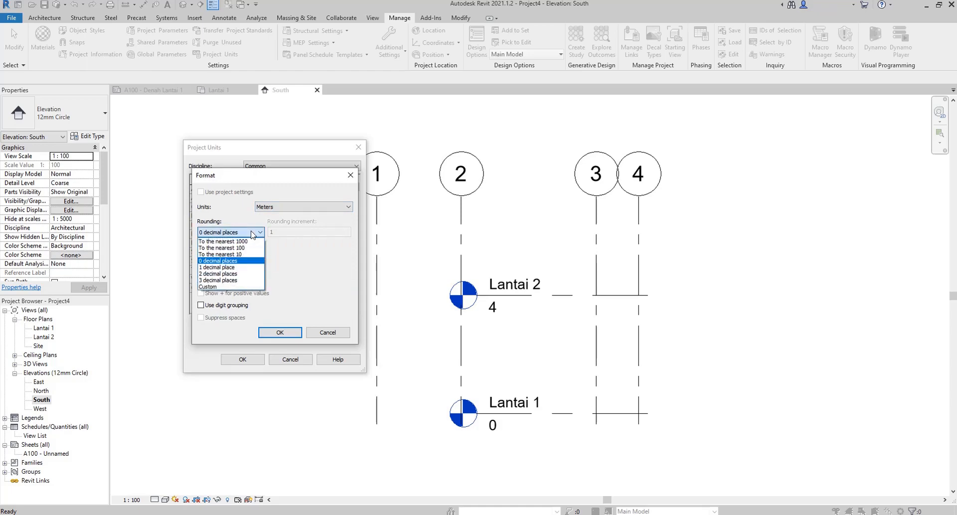
pyautogui.click(249, 275)
pyautogui.click(279, 333)
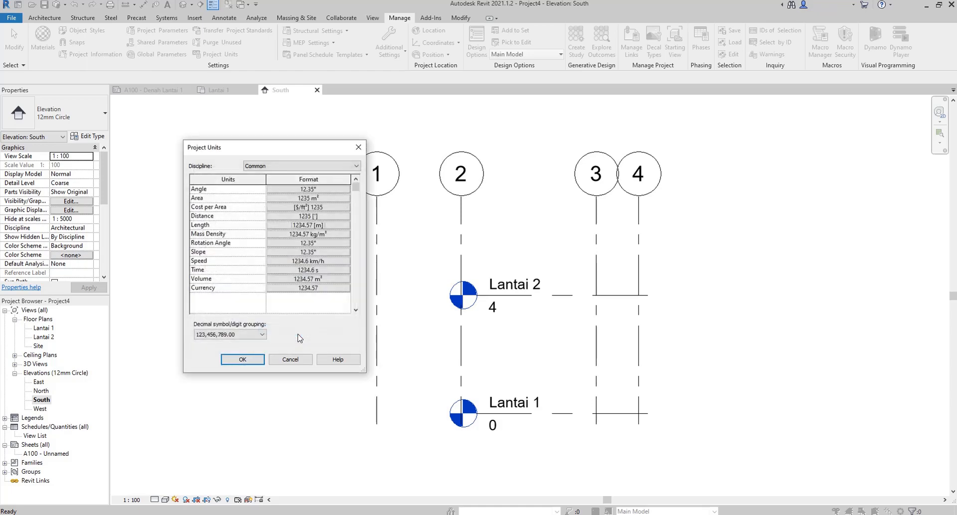
pyautogui.click(243, 359)
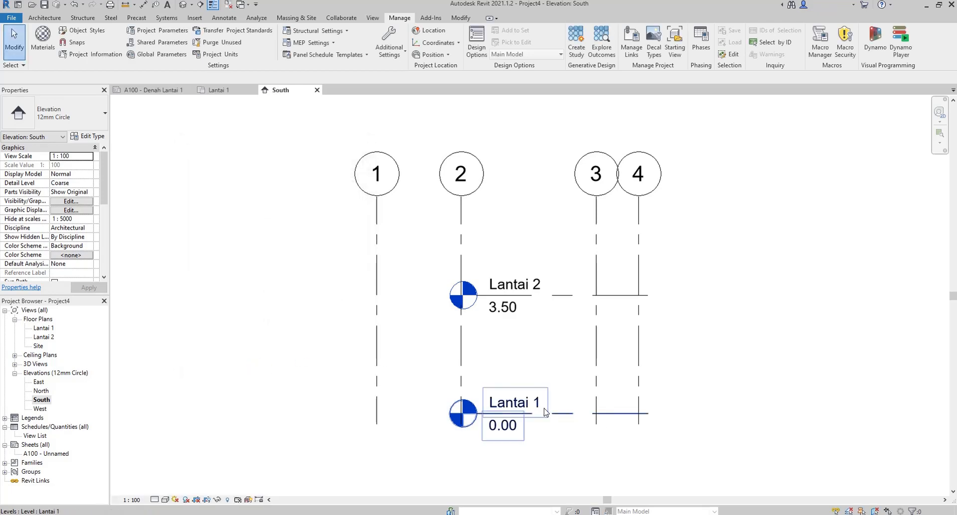
# Step: Extend the aligned Lantai 1 and Lantai 2 level lines outward beyond grid 1 and beyond grid 4
pyautogui.click(569, 415)
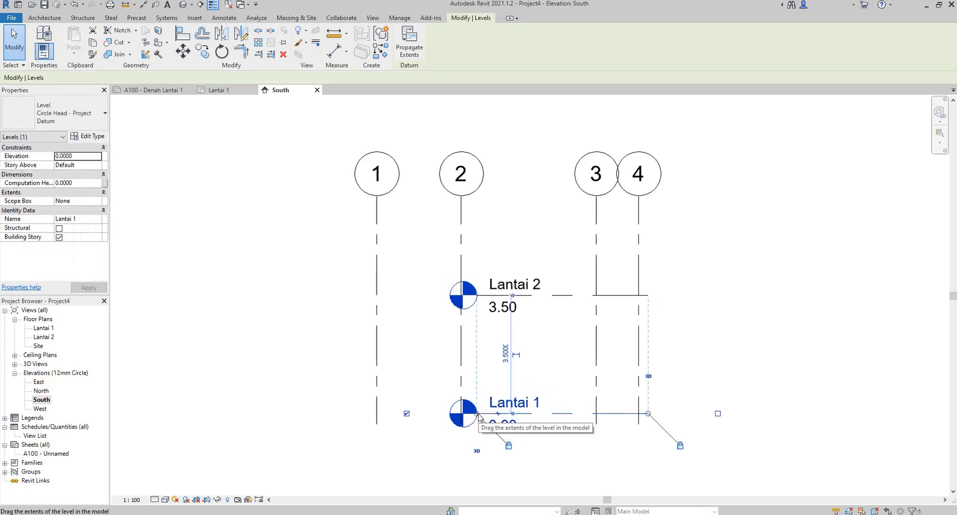
pyautogui.moveTo(478, 413); pyautogui.dragTo(272, 413)
pyautogui.click(325, 248)
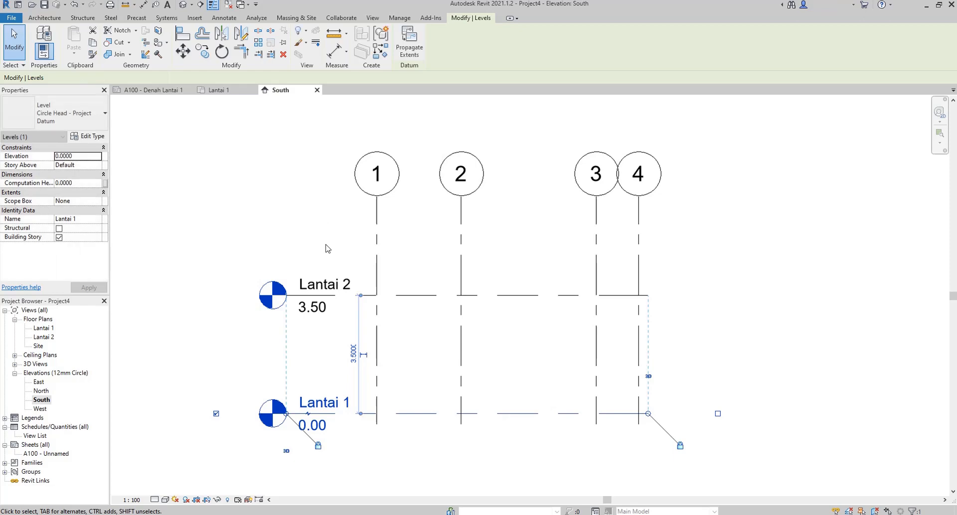
pyautogui.click(579, 296)
pyautogui.moveTo(648, 295); pyautogui.dragTo(708, 297)
pyautogui.click(604, 351)
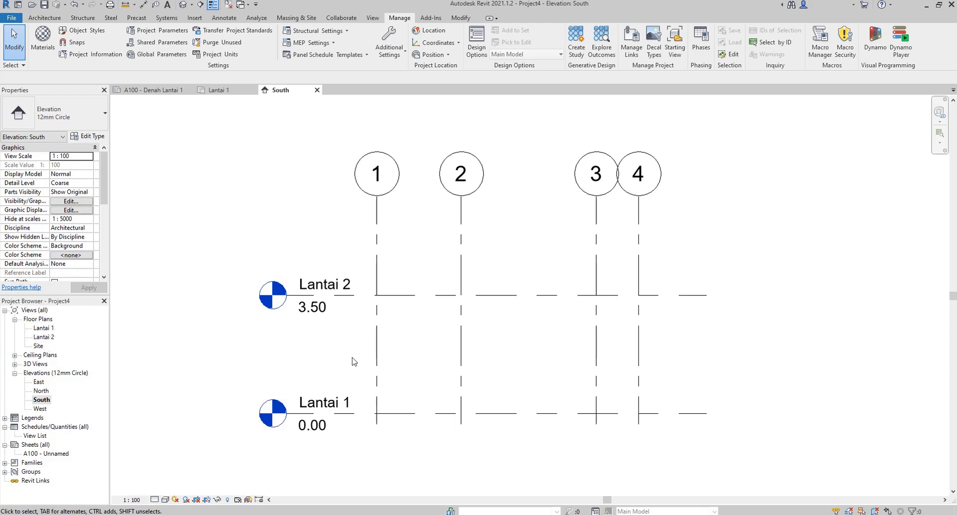
# Step: Draw 1.5 m high unconnected architectural boundary walls in the Lantai 1 plan through grid intersections B1, A1, A4, E4 and E2
pyautogui.click(150, 89)
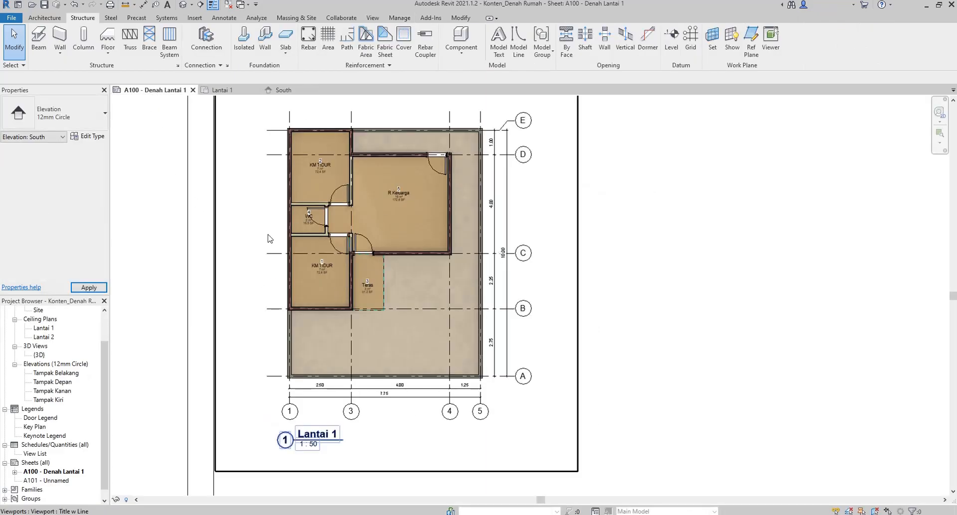
pyautogui.click(294, 288)
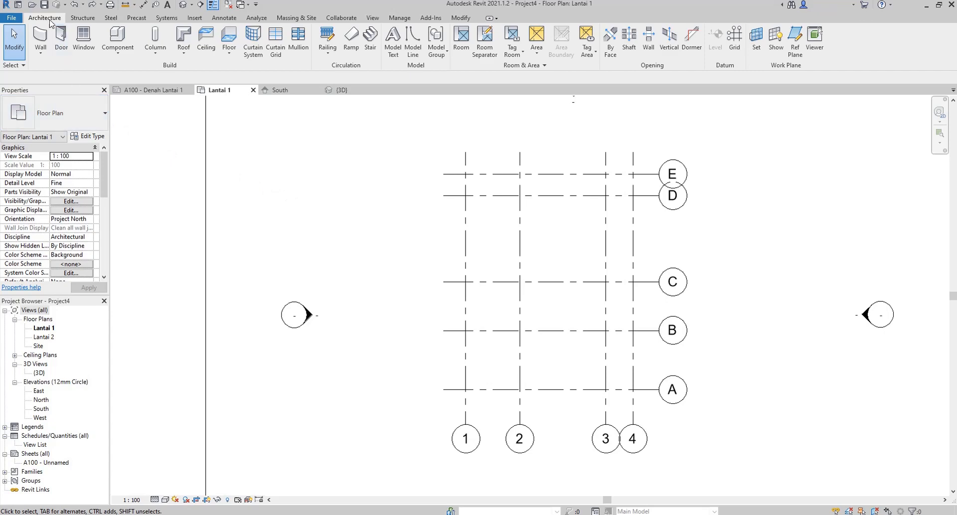
pyautogui.click(48, 57)
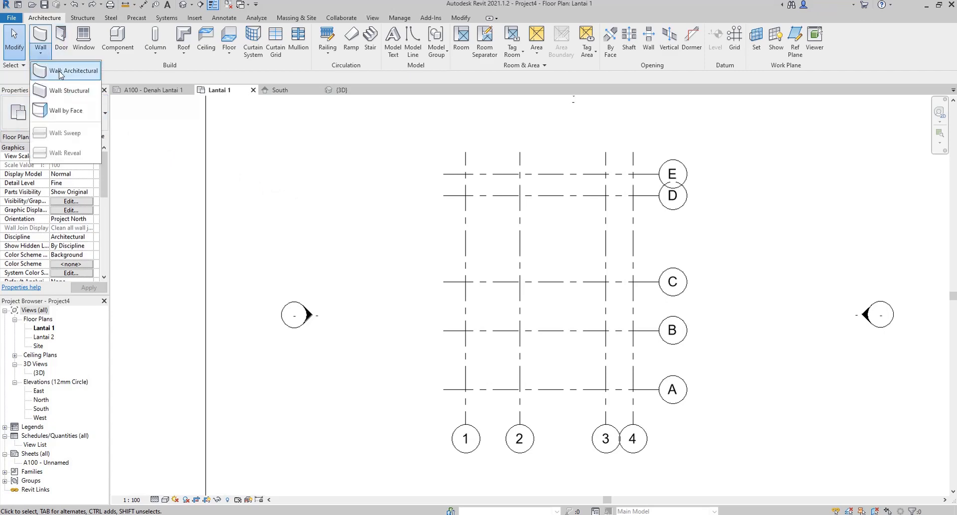
pyautogui.click(63, 71)
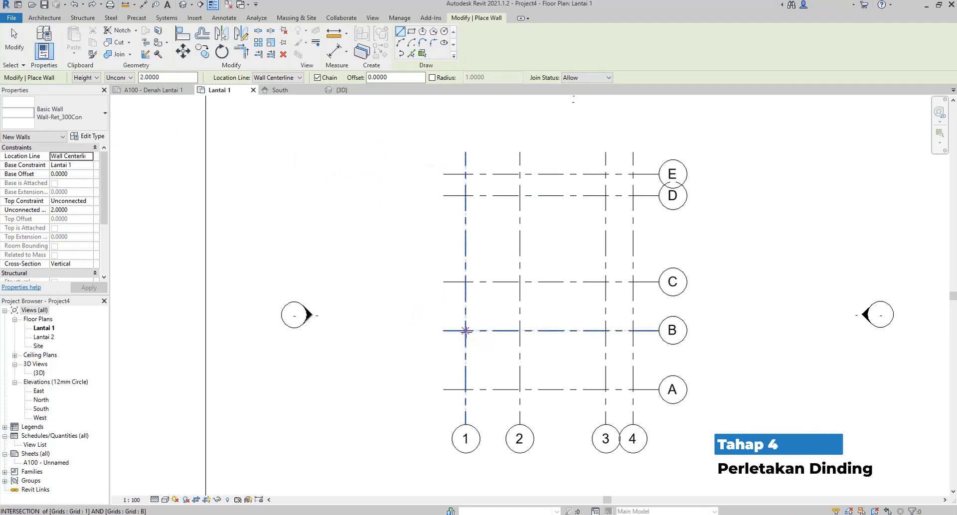
pyautogui.click(186, 78)
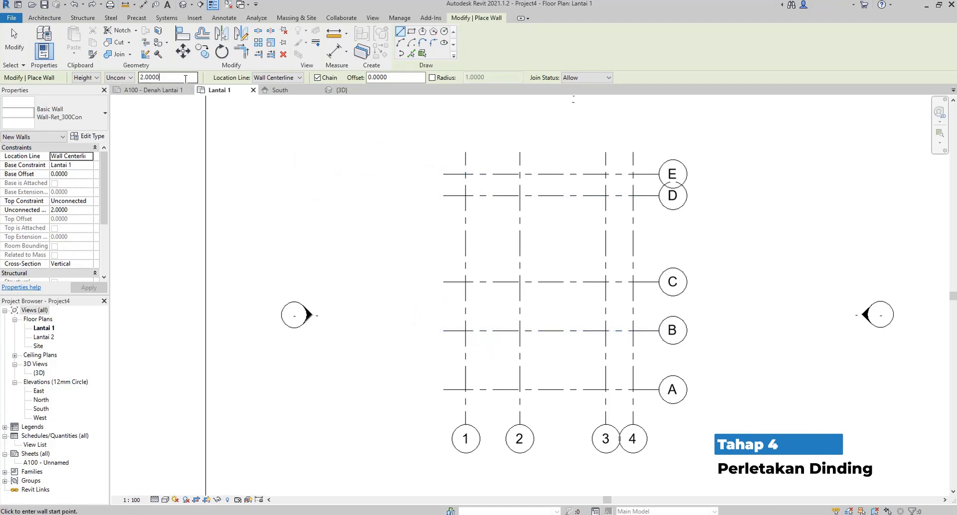
pyautogui.write('1')
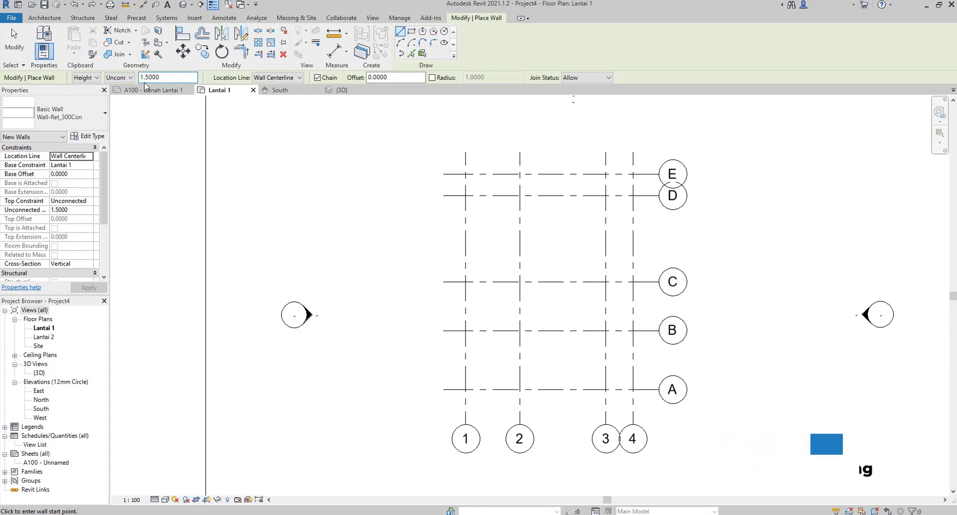
pyautogui.click(466, 330)
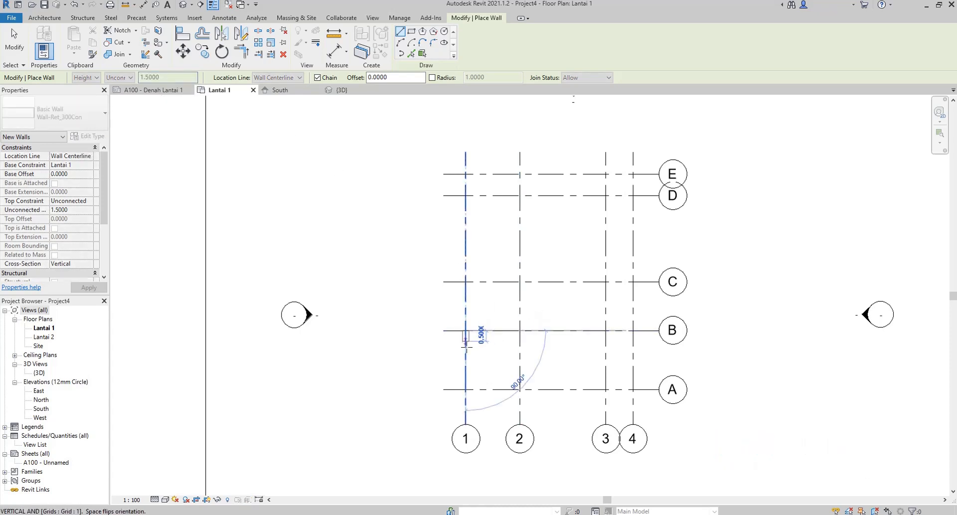
pyautogui.click(466, 389)
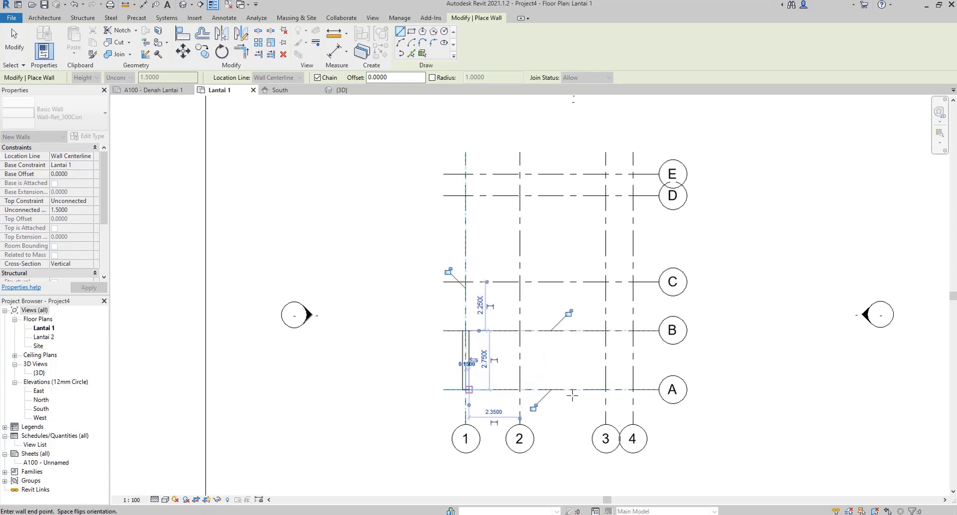
pyautogui.click(633, 389)
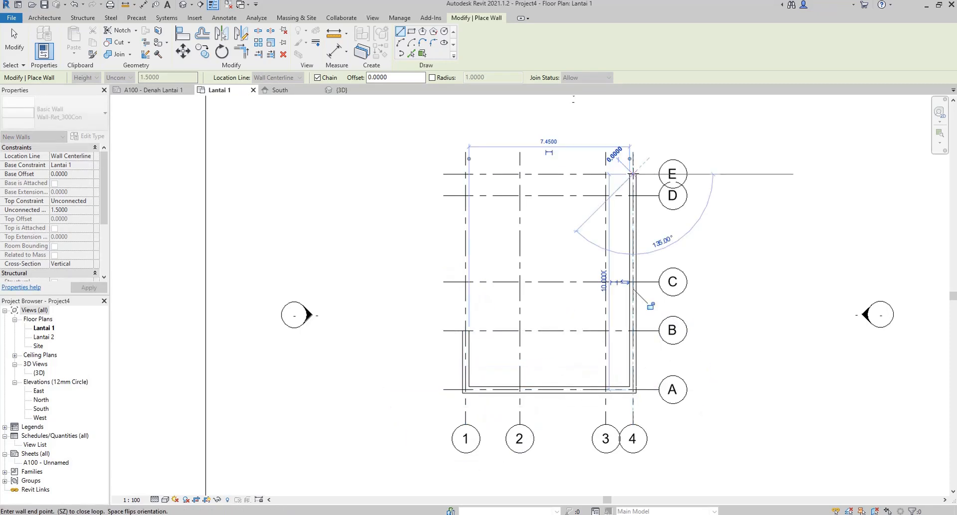
pyautogui.click(633, 174)
pyautogui.click(520, 174)
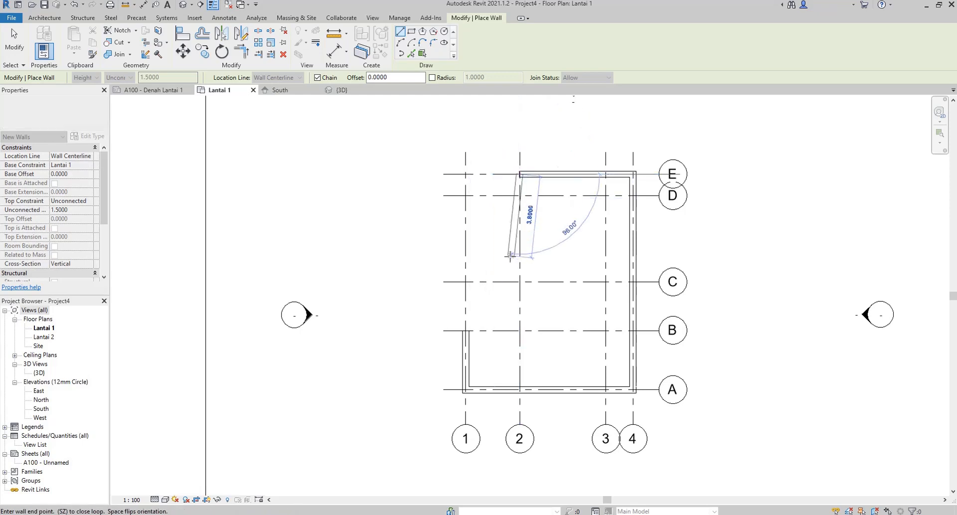
pyautogui.press('Escape')
pyautogui.press('Escape')
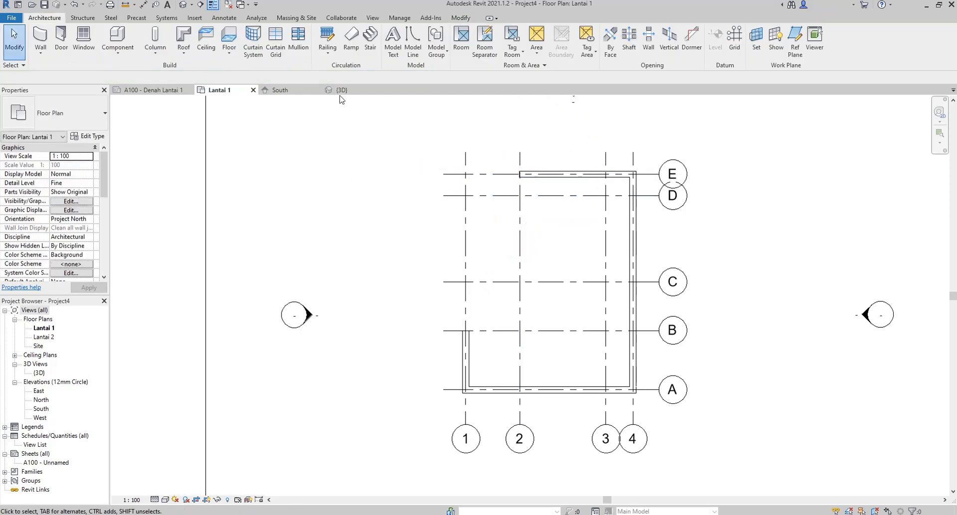
# Step: Examine the boundary walls in the 3D view and review the house wall layout on the Denah Lantai 1 reference sheet
pyautogui.click(341, 90)
pyautogui.scroll(-3, 485, 255)
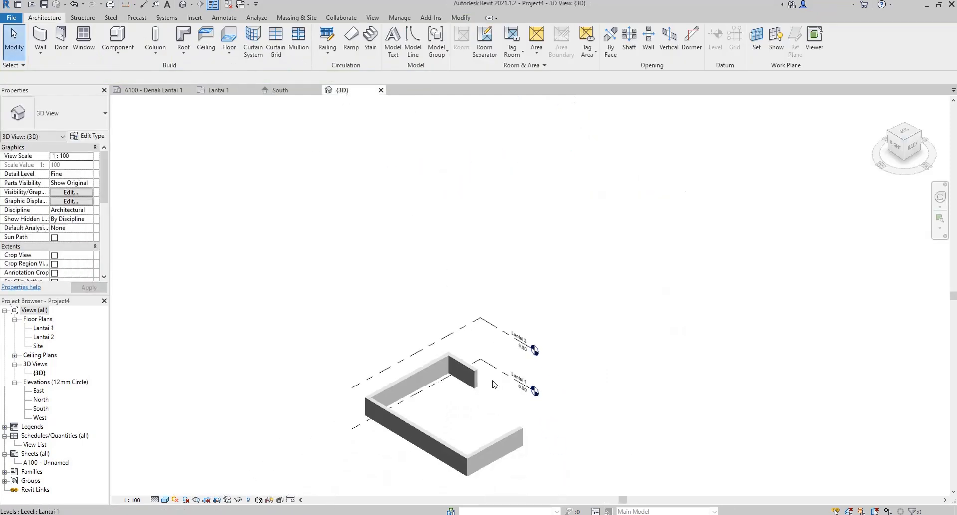
pyautogui.scroll(2, 489, 427)
pyautogui.keyDown('shift'); pyautogui.moveTo(489, 432); pyautogui.dragTo(491, 317, button='middle'); pyautogui.keyUp('shift')
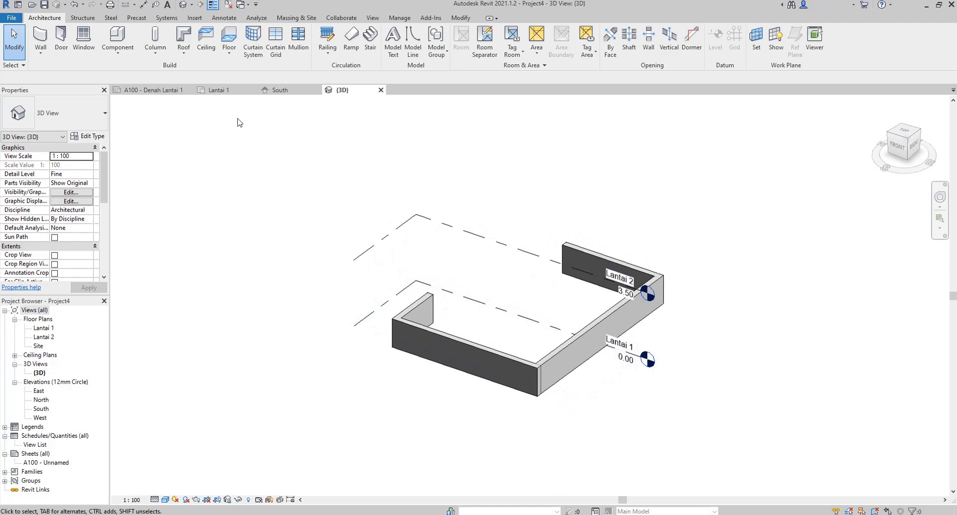
pyautogui.click(219, 90)
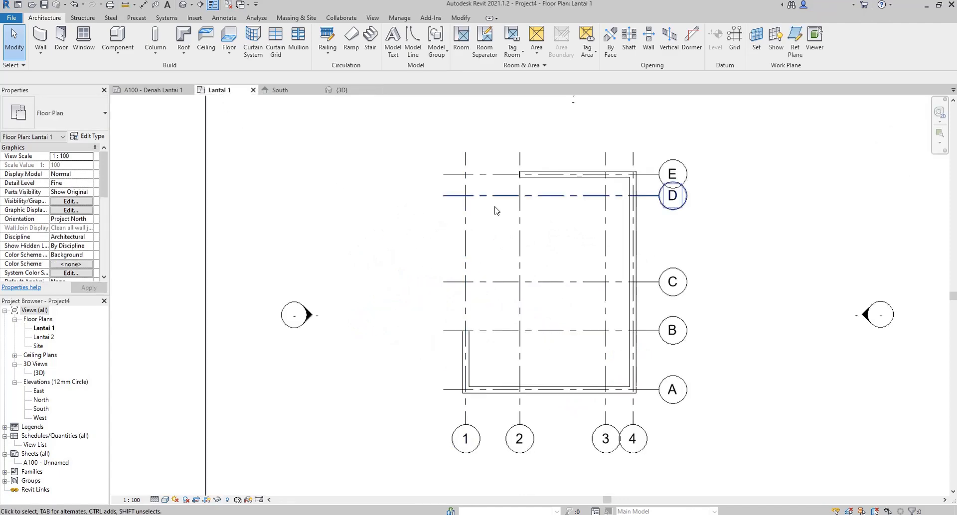
pyautogui.click(138, 91)
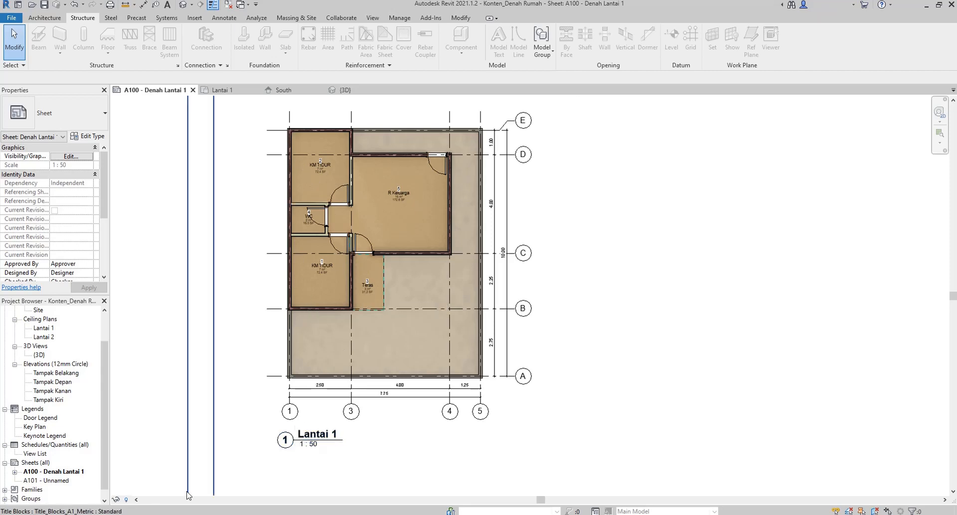
pyautogui.click(226, 91)
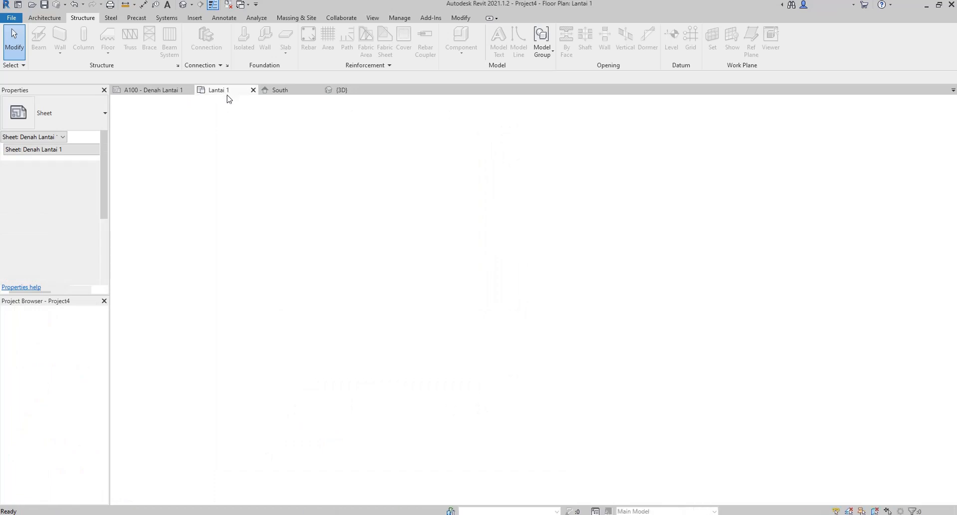
# Step: Draw architectural house walls with height up to Lantai 2 along grid 1 from E to B and along grid B from 1 to 2
pyautogui.click(40, 51)
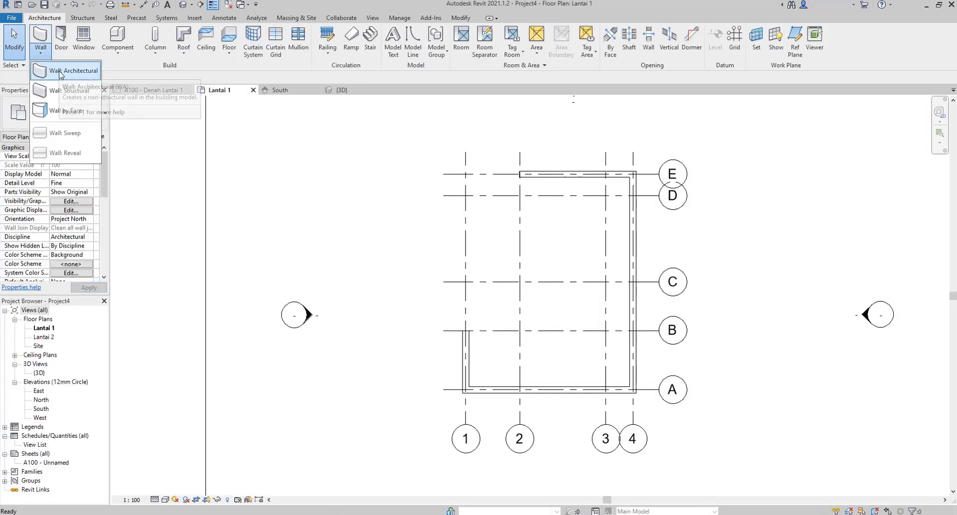
pyautogui.click(70, 74)
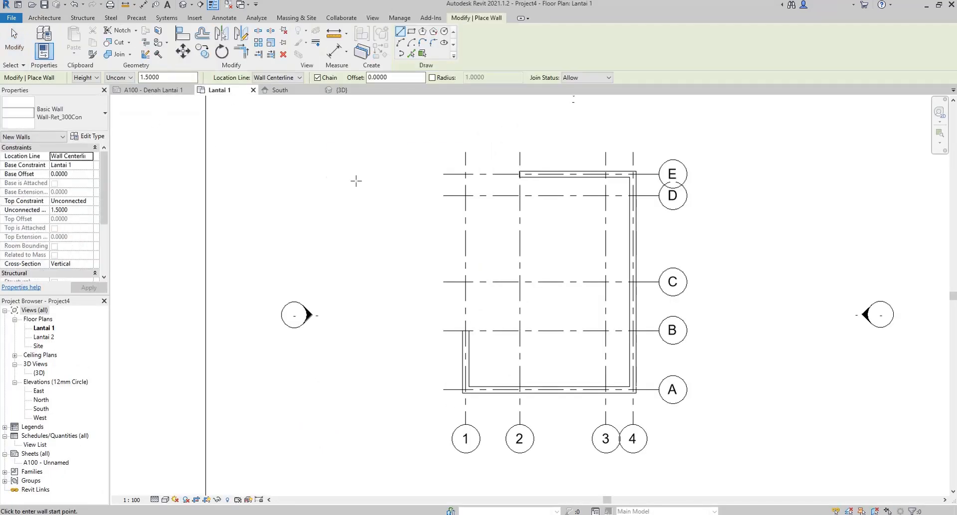
pyautogui.click(466, 174)
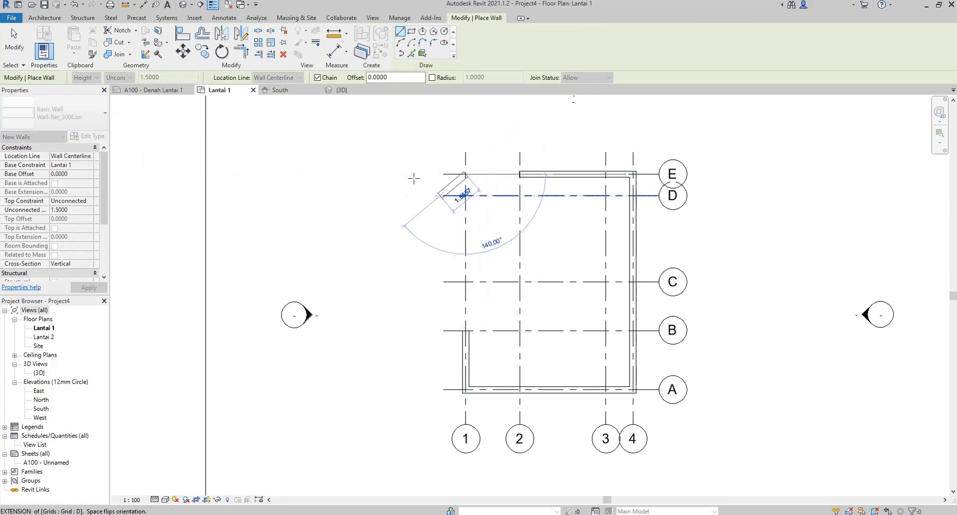
pyautogui.press('Escape')
pyautogui.click(130, 78)
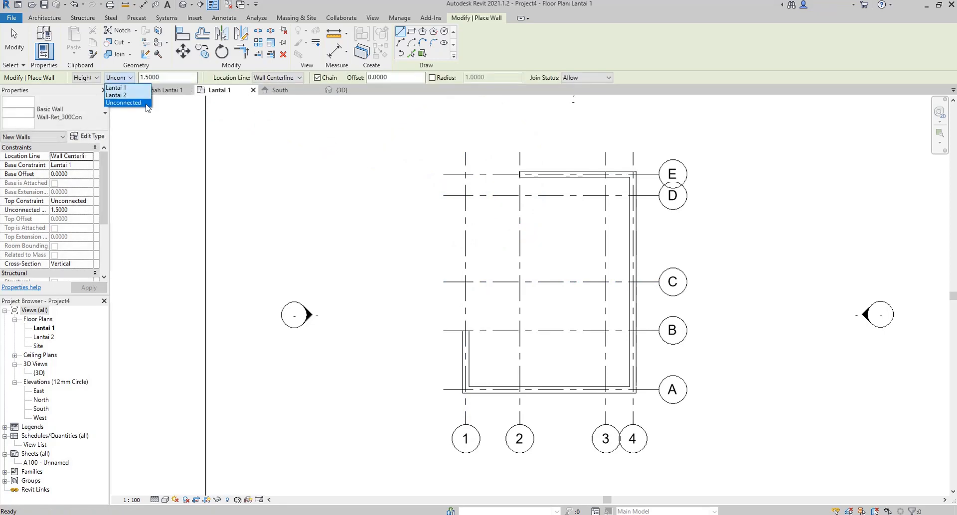
pyautogui.click(119, 96)
pyautogui.click(465, 174)
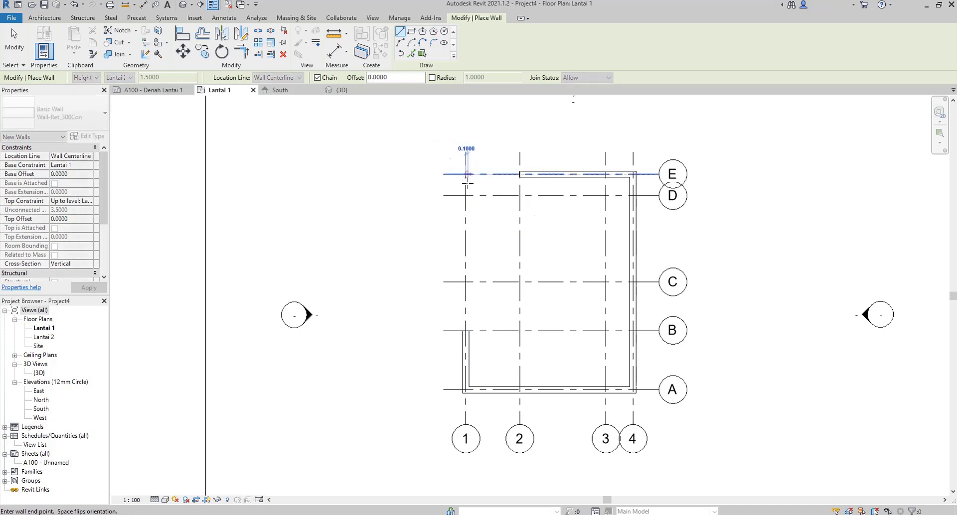
pyautogui.click(466, 330)
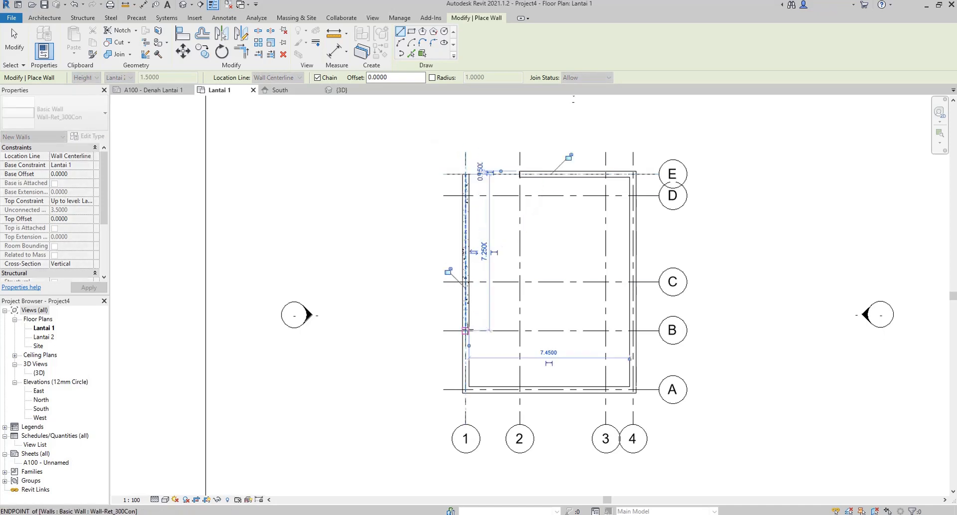
pyautogui.click(520, 330)
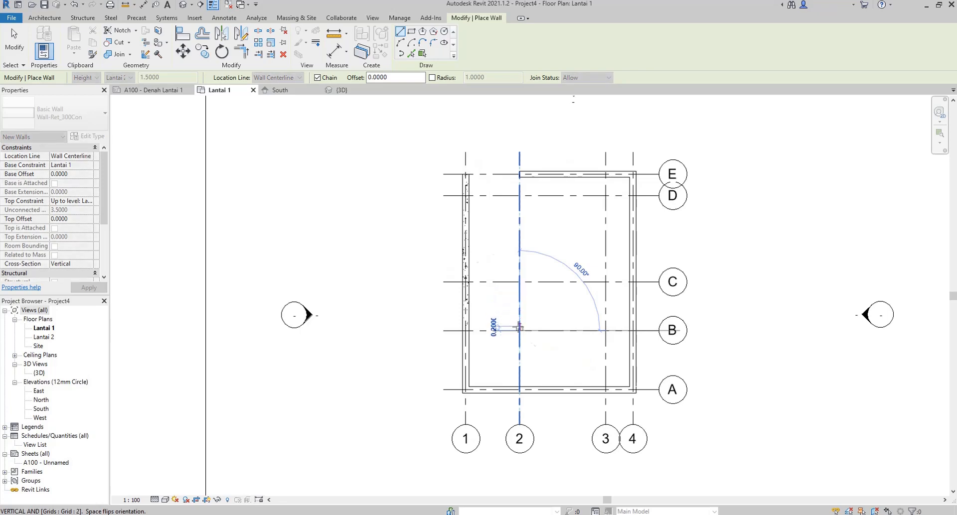
pyautogui.scroll(2, 466, 329)
pyautogui.click(466, 329)
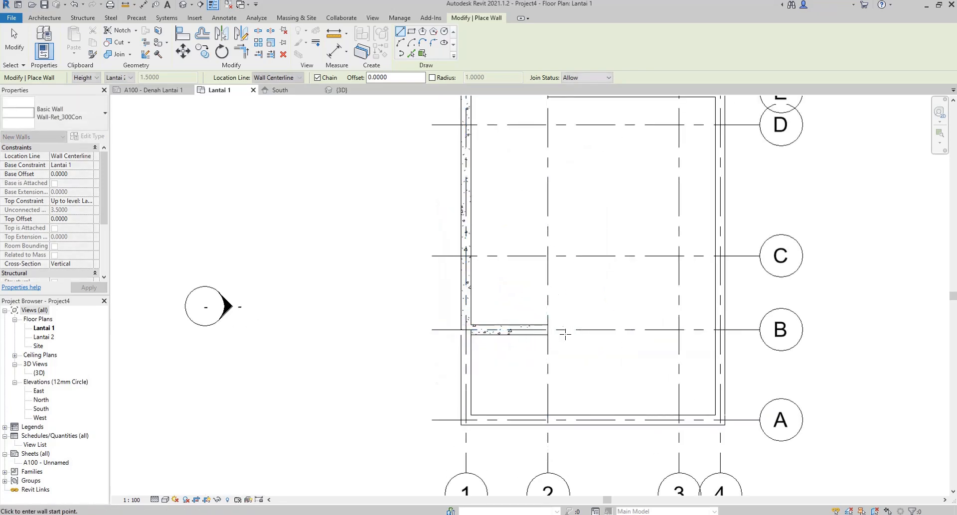
# Step: Draw the remaining house walls from B2 through C2, C3, D3, D2 and E2, closing the outline at E1
pyautogui.click(547, 330)
pyautogui.click(547, 255)
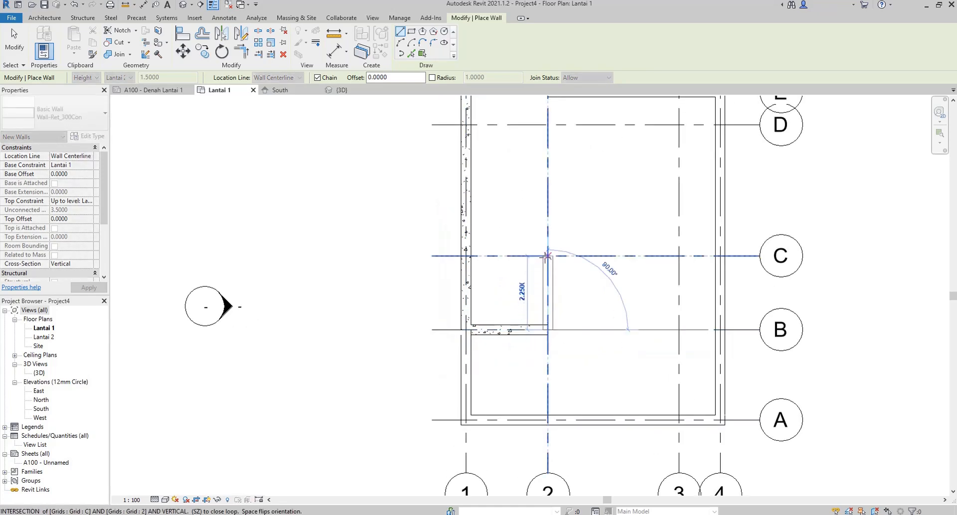
pyautogui.click(679, 256)
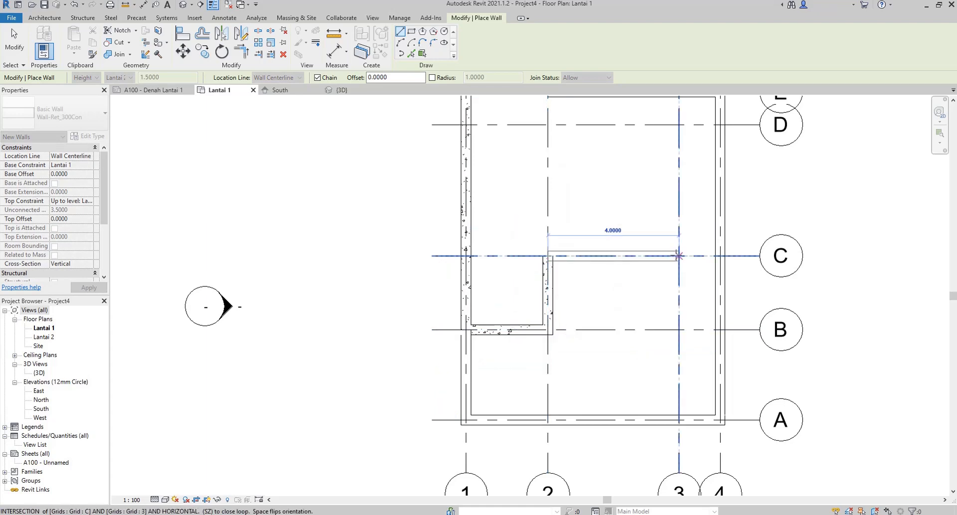
pyautogui.click(678, 124)
pyautogui.moveTo(548, 124); pyautogui.dragTo(570, 205, button='middle')
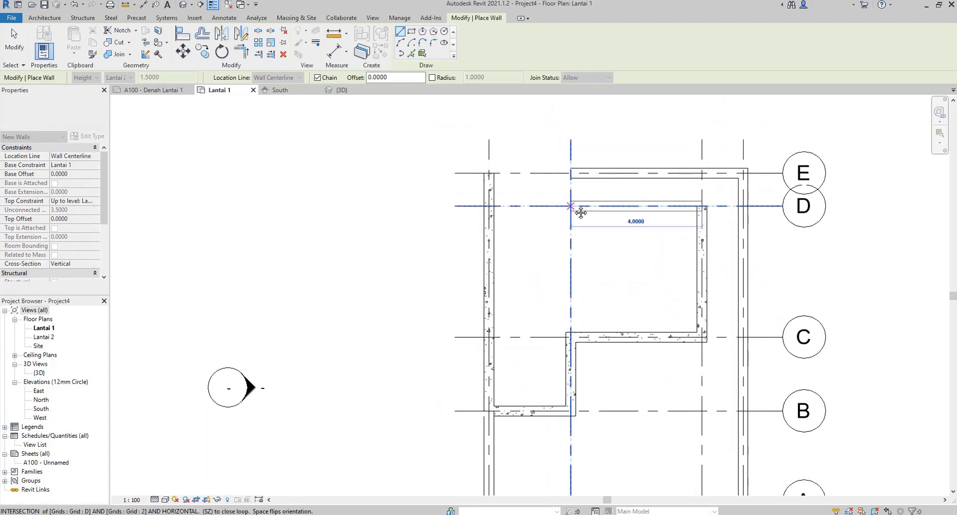
pyautogui.click(548, 125)
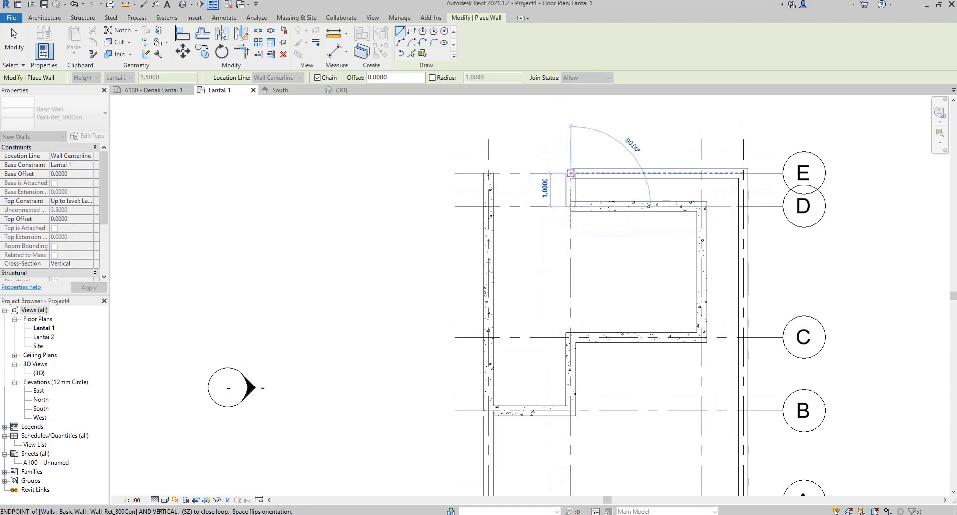
pyautogui.click(571, 174)
pyautogui.press('Escape')
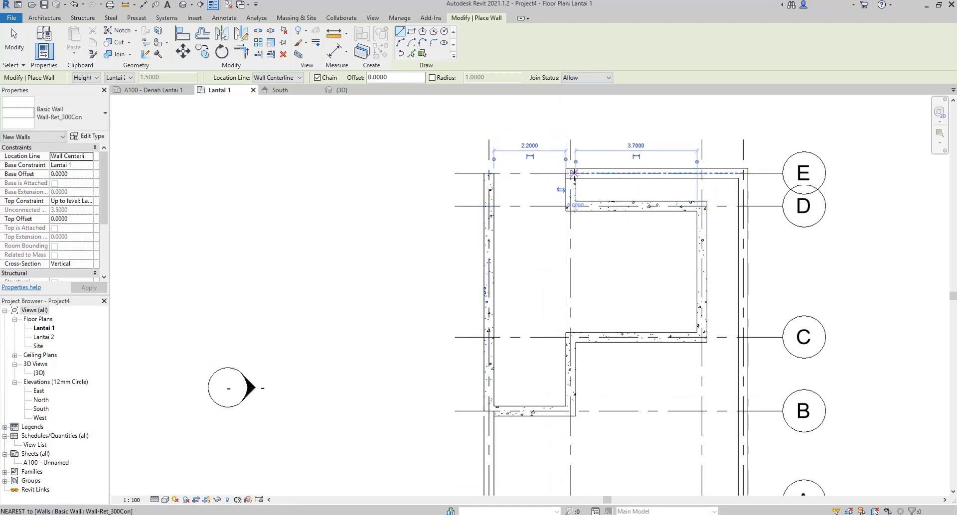
pyautogui.click(571, 174)
pyautogui.click(489, 174)
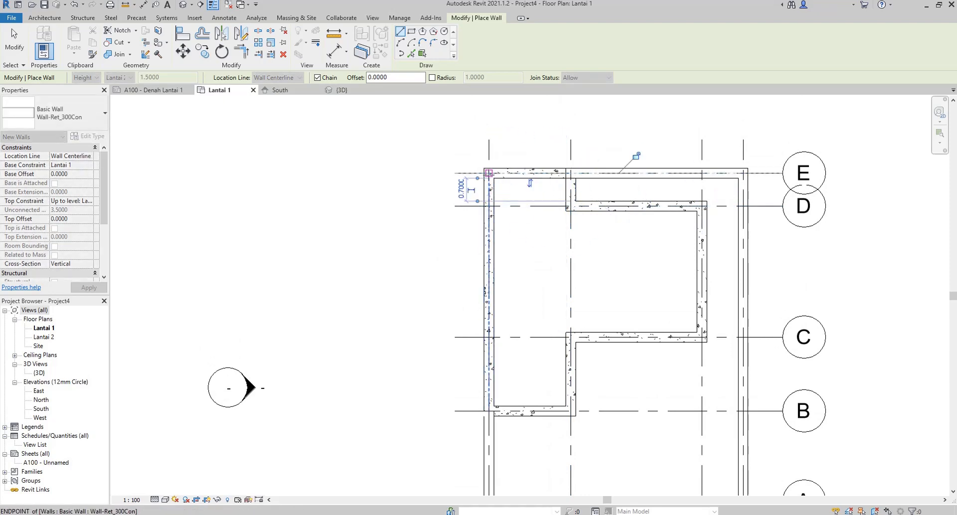
pyautogui.press('Escape')
pyautogui.press('Escape')
# Step: Examine the house and boundary walls in the 3D view, then return to the Lantai 1 plan
pyautogui.click(338, 91)
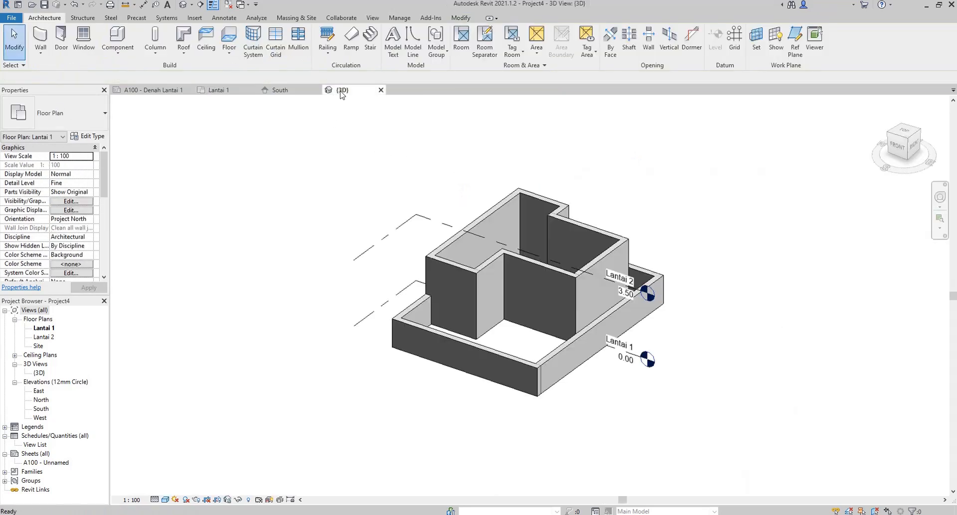
pyautogui.moveTo(650, 261)
pyautogui.keyDown('shift'); pyautogui.mouseDown(button='middle')
pyautogui.moveTo(570, 244)
pyautogui.moveTo(611, 229)
pyautogui.moveTo(648, 265)
pyautogui.moveTo(653, 250)
pyautogui.mouseUp(button='middle'); pyautogui.keyUp('shift')
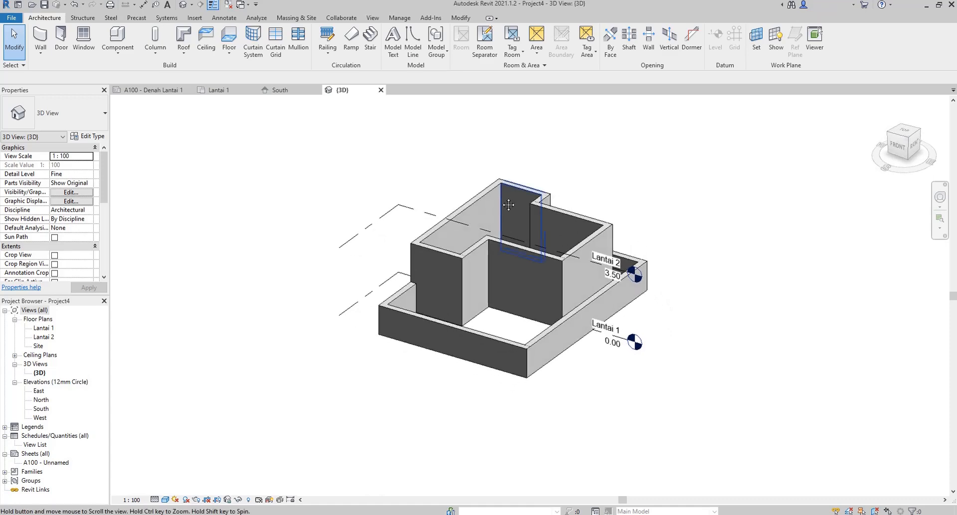
pyautogui.moveTo(493, 287); pyautogui.dragTo(461, 316, button='middle')
pyautogui.scroll(2, 477, 367)
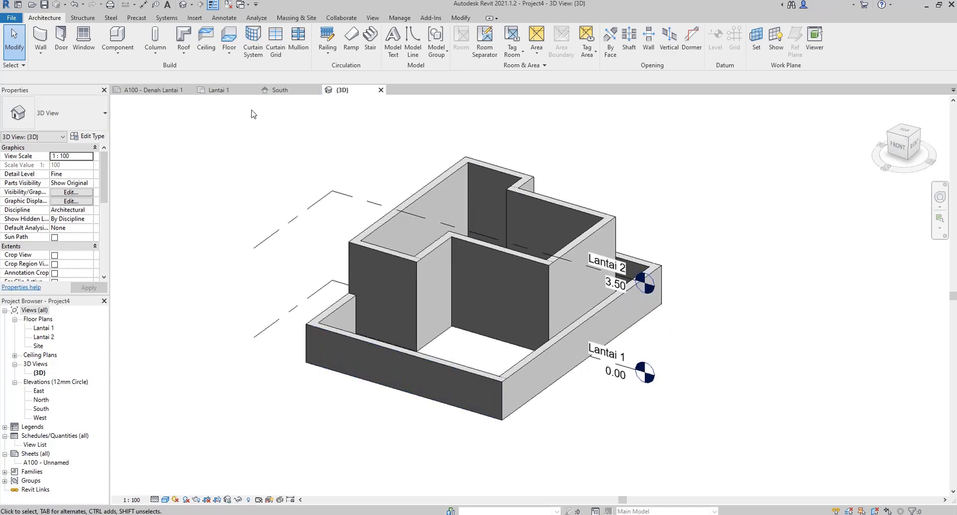
pyautogui.click(471, 163)
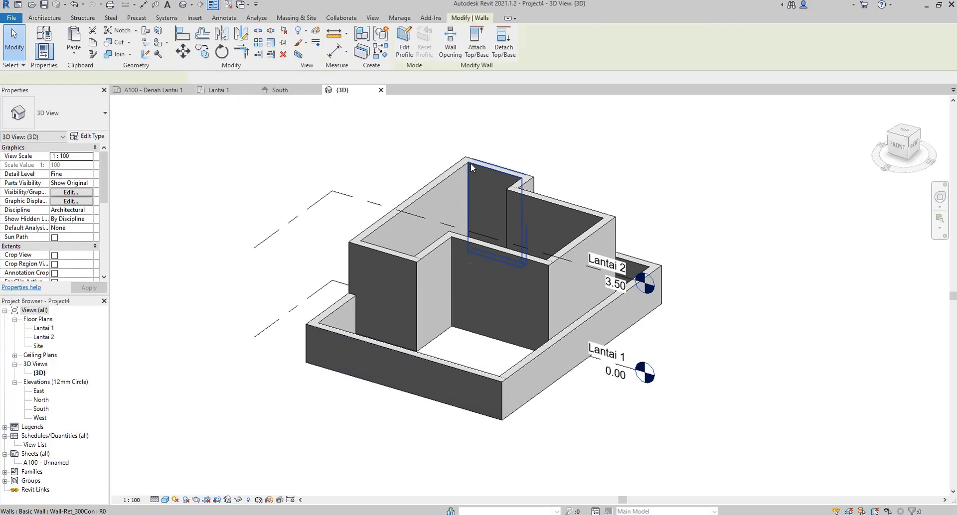
pyautogui.click(246, 90)
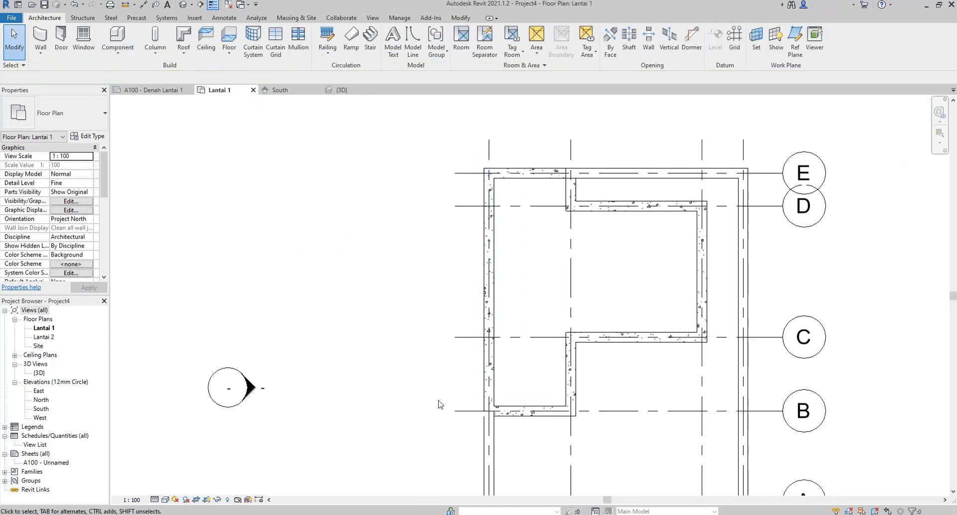
# Step: Examine the wall display in the Lantai 1 plan and compare it with the walls on the Denah Lantai 1 reference sheet
pyautogui.click(165, 500)
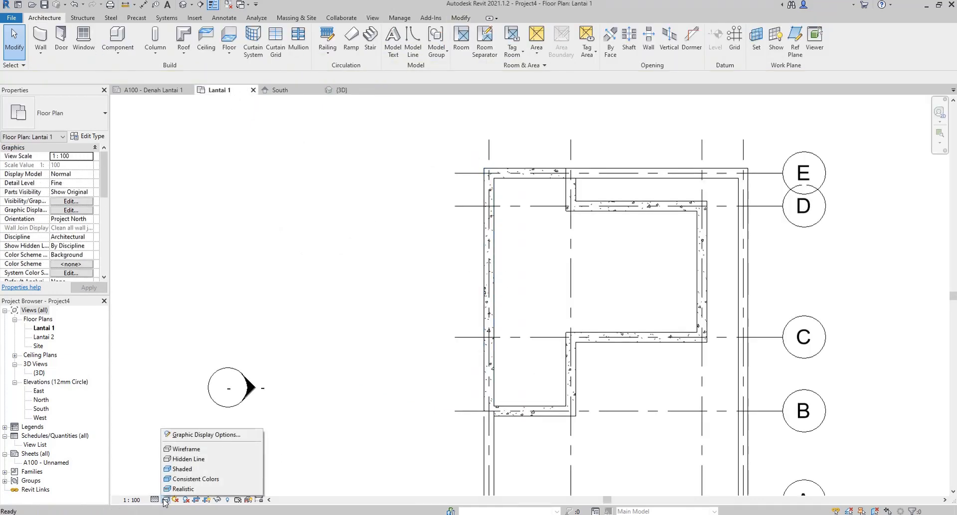
pyautogui.click(165, 501)
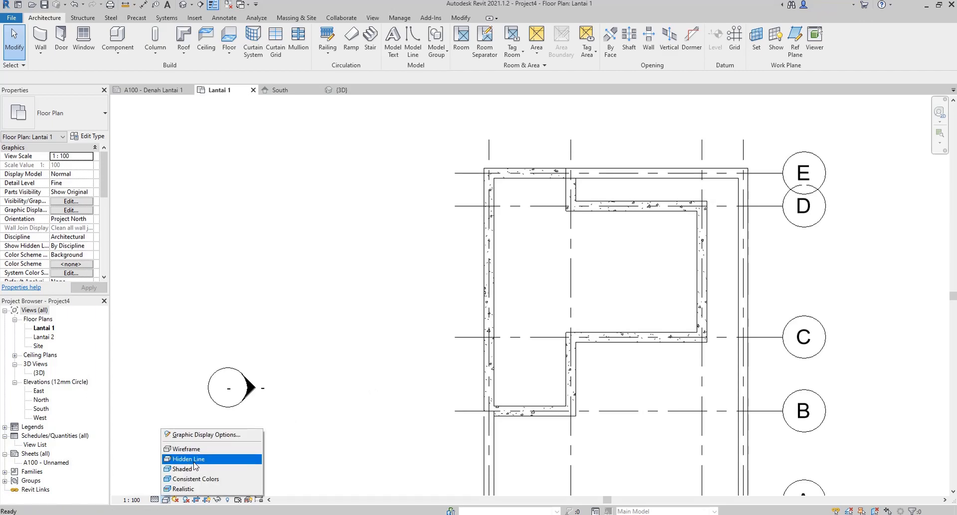
pyautogui.click(155, 500)
pyautogui.click(166, 489)
pyautogui.scroll(3, 494, 214)
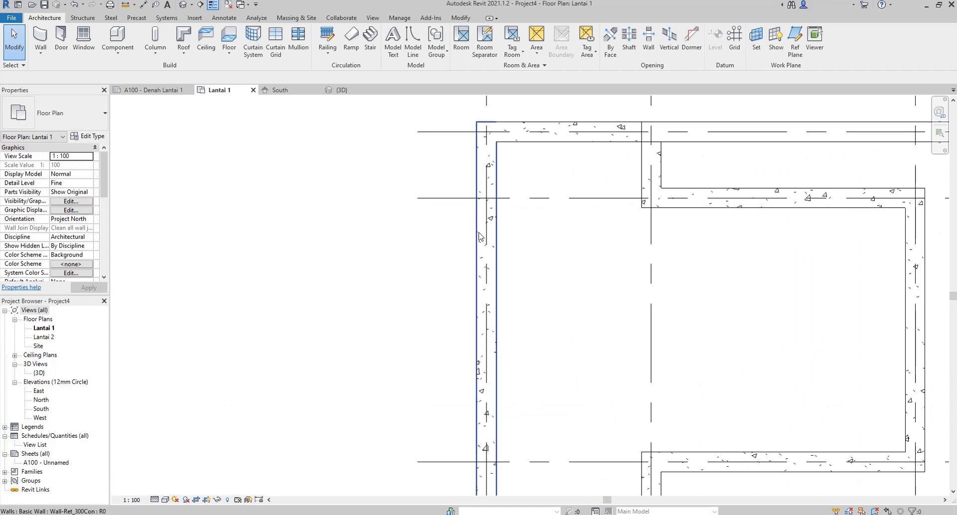
pyautogui.scroll(-4, 530, 192)
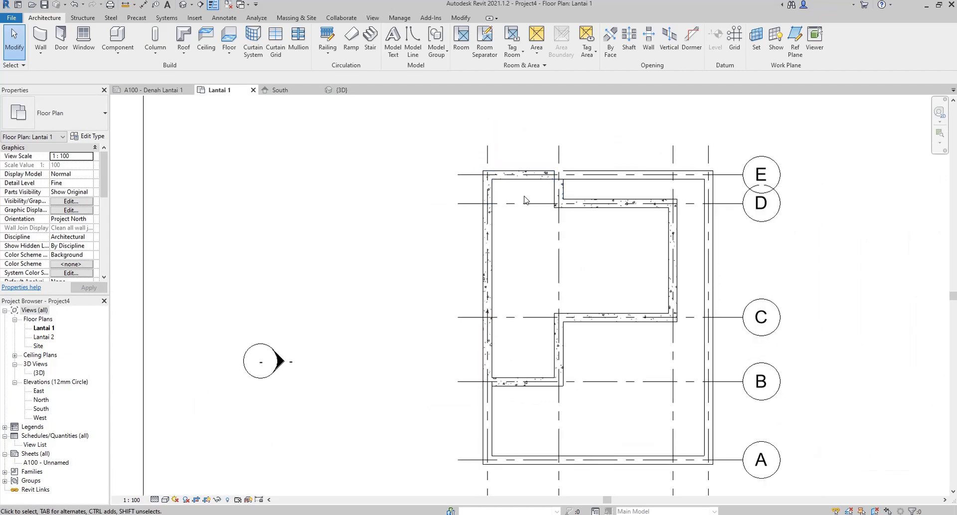
pyautogui.scroll(-3, 525, 199)
pyautogui.click(152, 90)
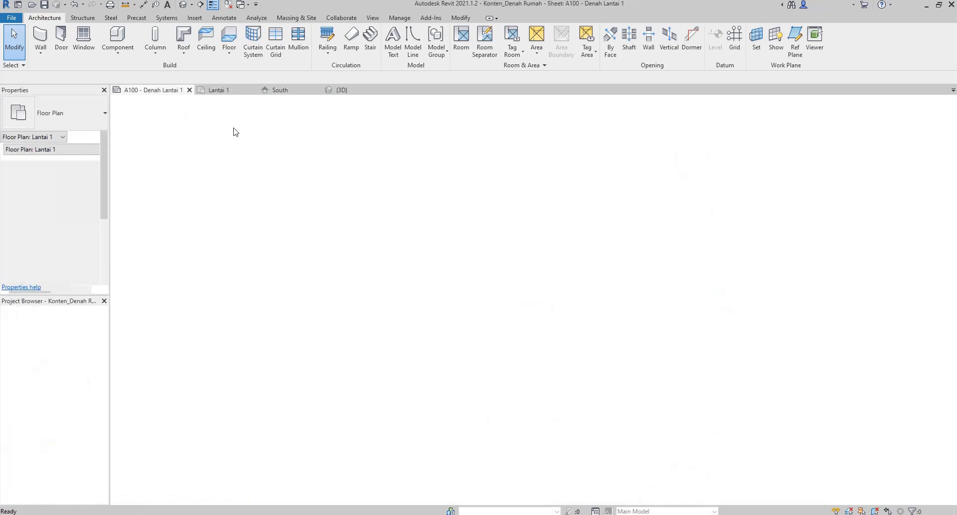
pyautogui.scroll(6, 423, 261)
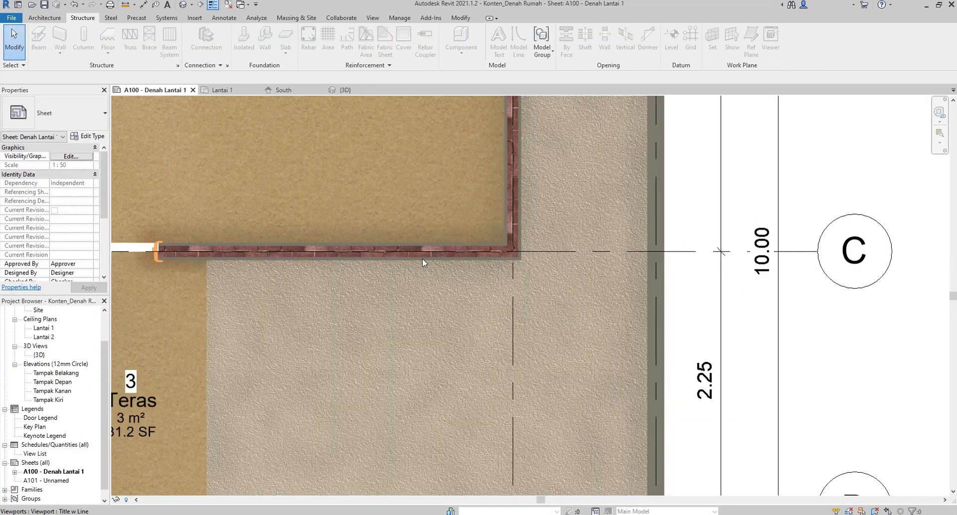
pyautogui.scroll(-4, 423, 263)
pyautogui.click(219, 89)
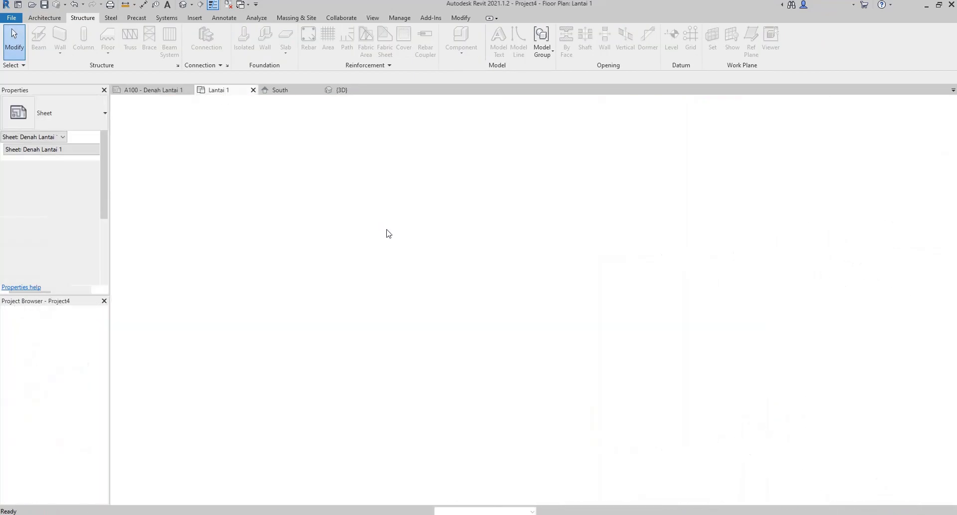
# Step: Preview the Lantai 1 plan walls in the Realistic visual style, then restore the Hidden Line style
pyautogui.click(164, 499)
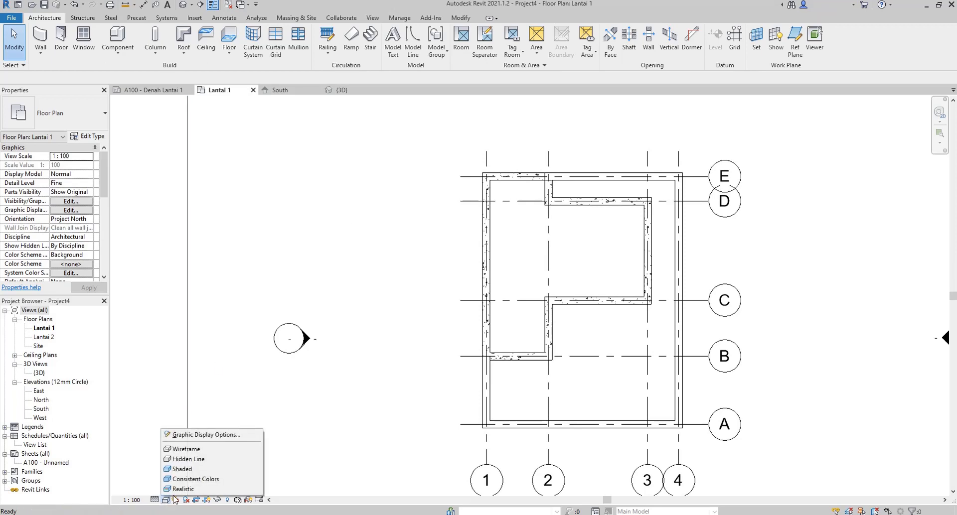
pyautogui.click(179, 499)
pyautogui.scroll(2, 535, 191)
pyautogui.scroll(3, 548, 192)
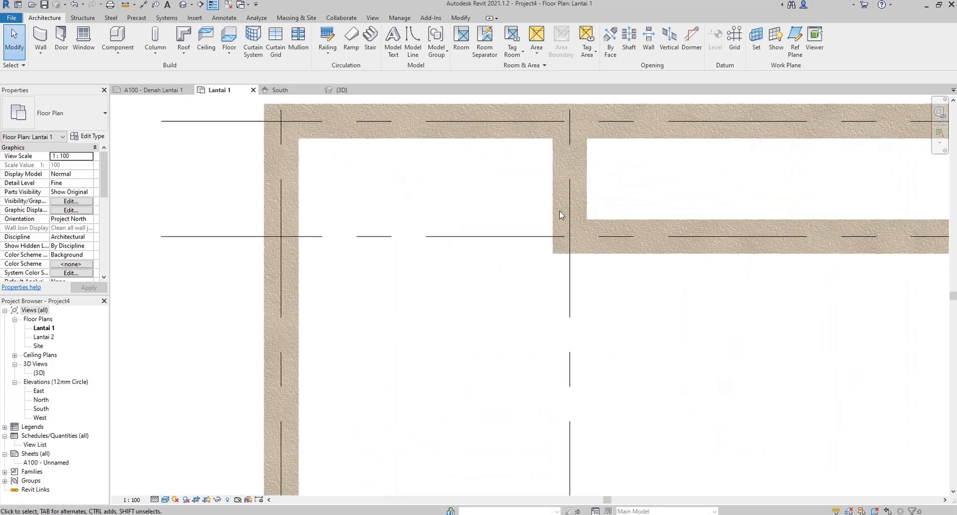
pyautogui.click(165, 500)
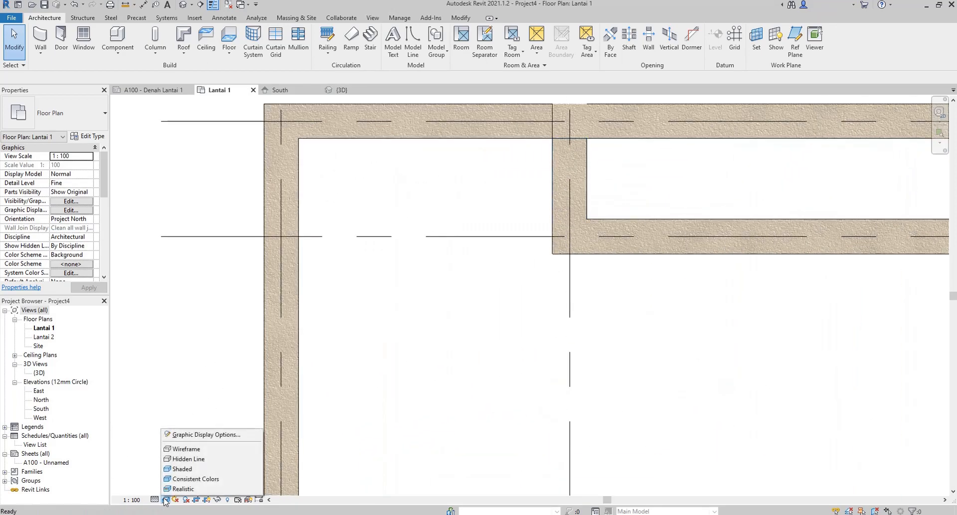
pyautogui.click(199, 458)
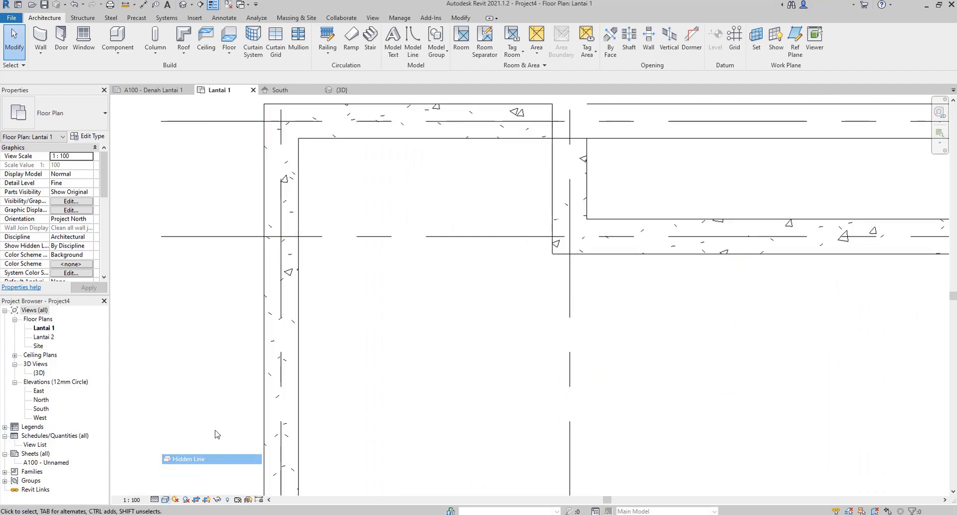
pyautogui.scroll(-3, 521, 274)
# Step: Edit the structure of the house wall type Wall-Ret_300Con and set its structure layer's material to Brick, Common
pyautogui.click(529, 263)
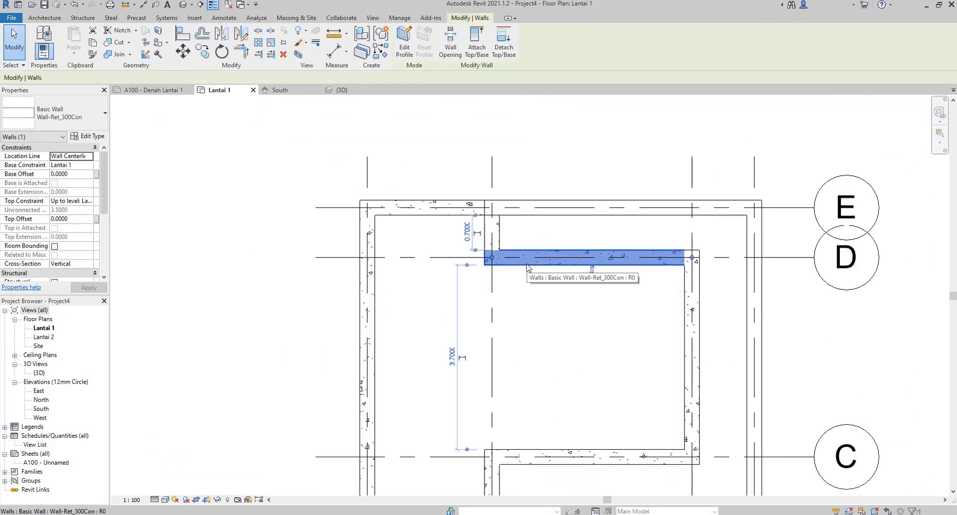
pyautogui.scroll(-2, 521, 197)
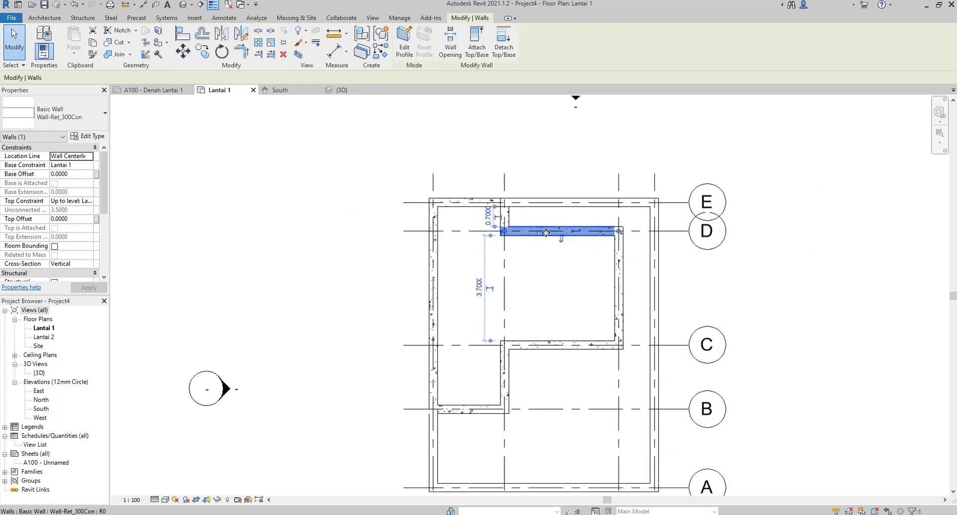
pyautogui.click(86, 136)
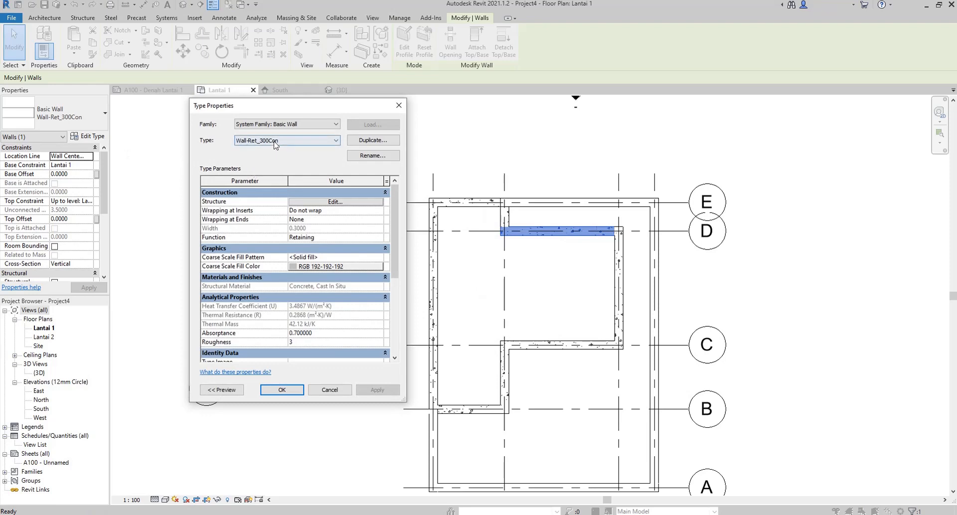
pyautogui.moveTo(262, 112); pyautogui.dragTo(229, 118)
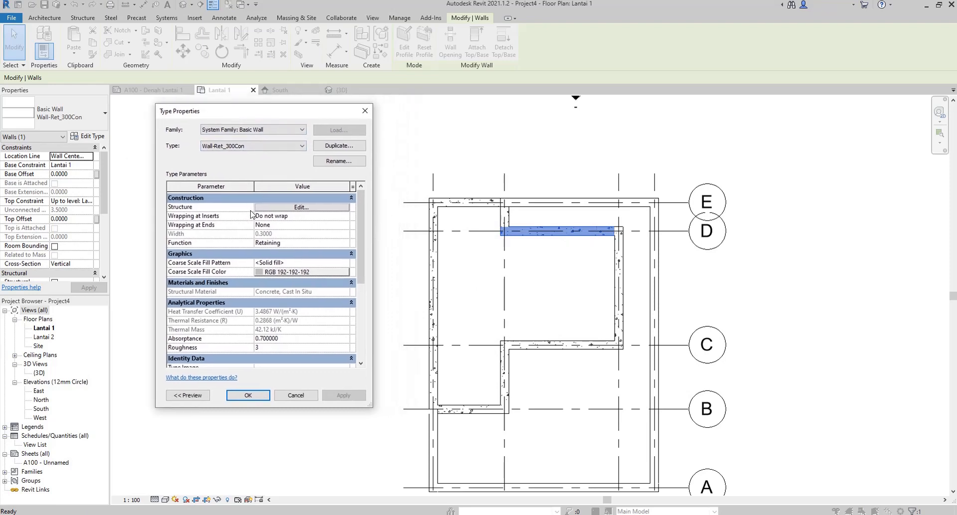
pyautogui.click(296, 208)
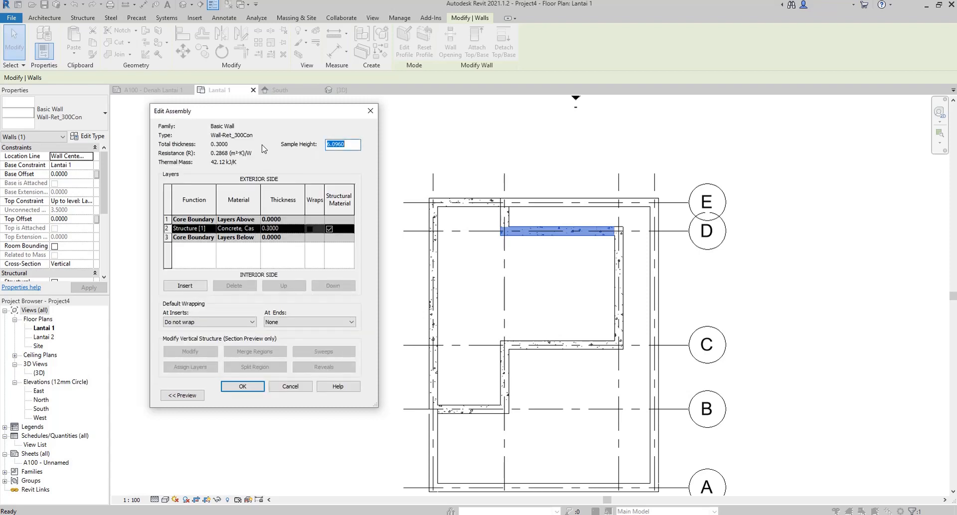
pyautogui.click(243, 230)
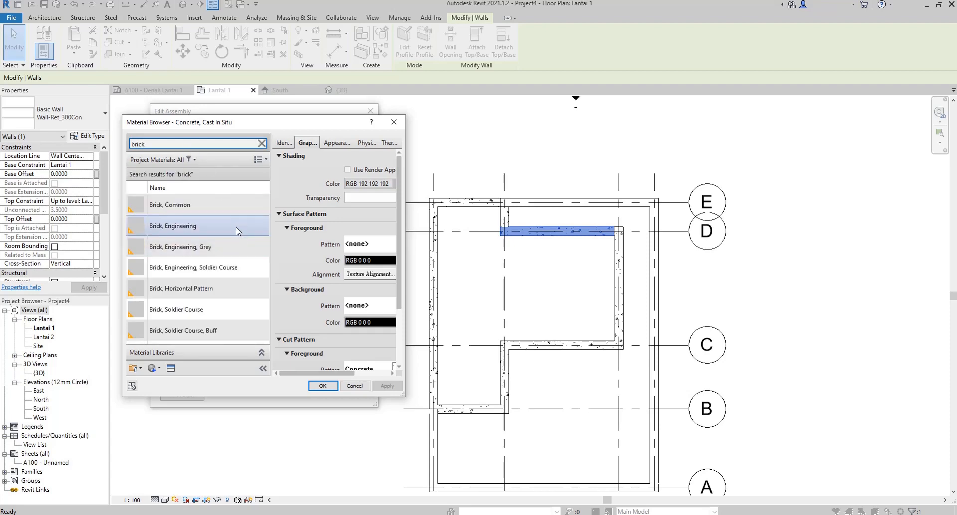
pyautogui.click(231, 211)
pyautogui.click(323, 386)
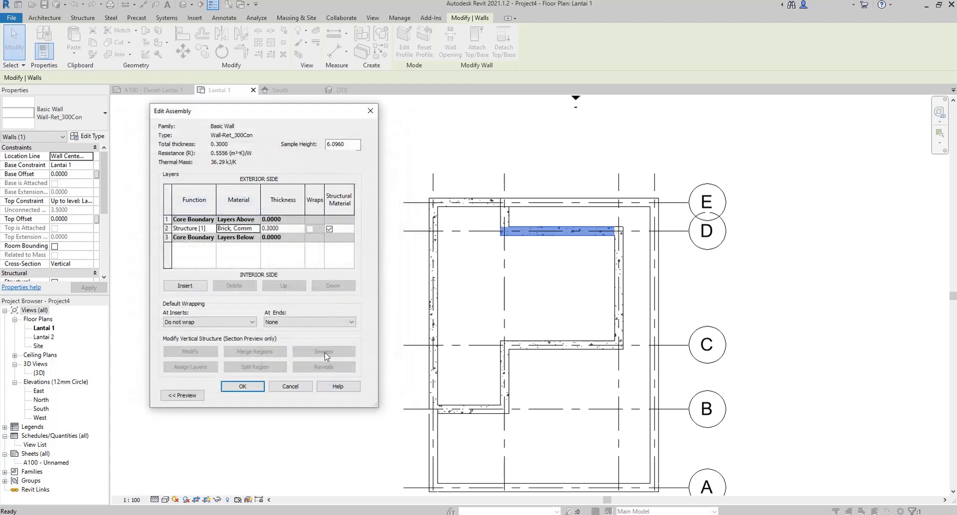
# Step: Set the brick structure layer's thickness to 0.1 and show the wall assembly preview
pyautogui.click(283, 228)
pyautogui.press('Tab')
pyautogui.click(166, 229)
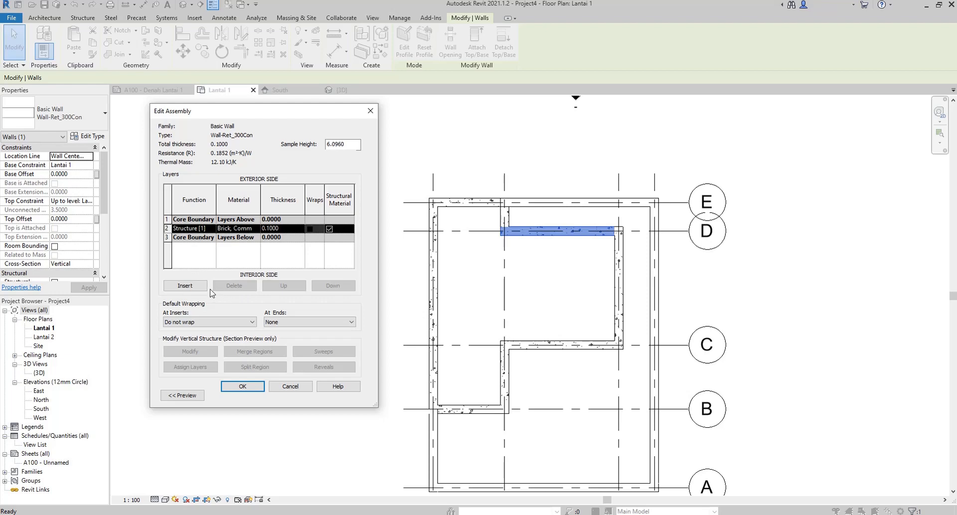
pyautogui.moveTo(245, 109); pyautogui.dragTo(191, 121)
pyautogui.click(246, 403)
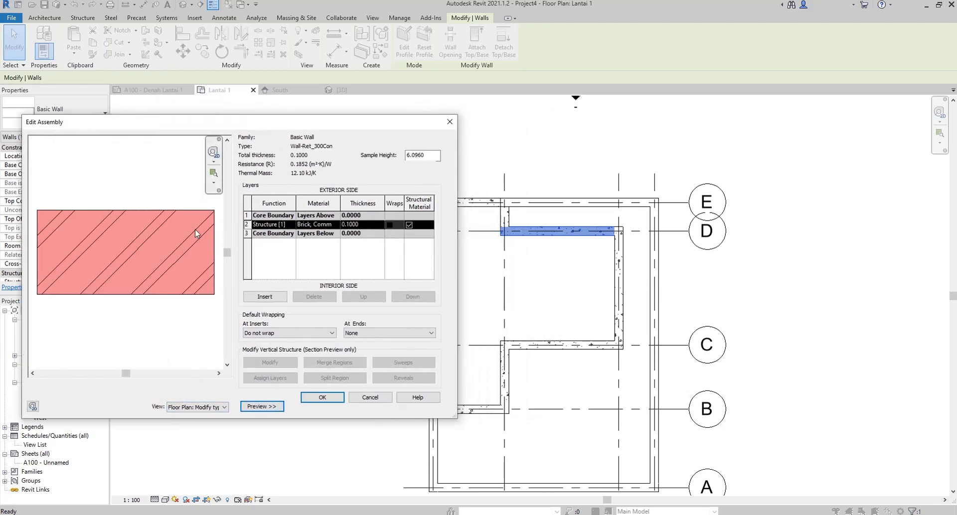
# Step: Insert a Substrate [2] layer with thickness 0.025 on the exterior side of the brick layer
pyautogui.click(274, 297)
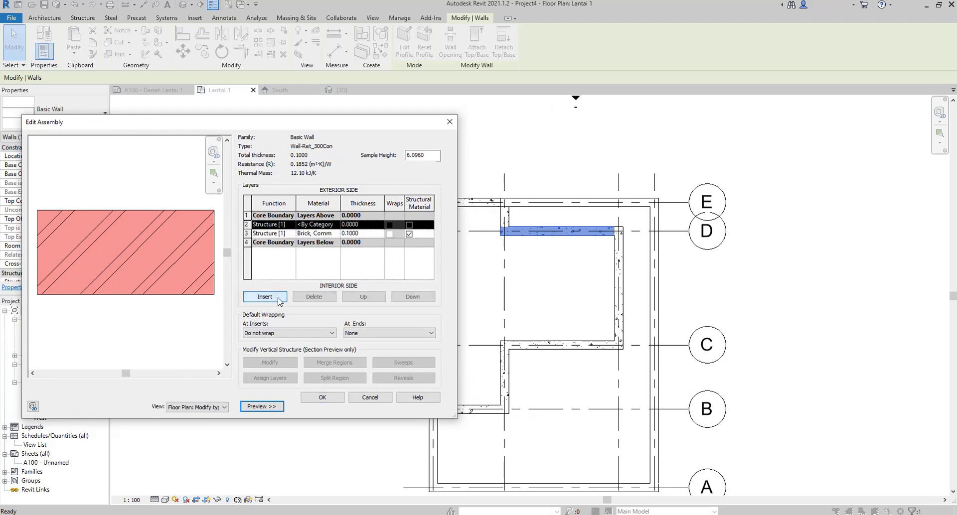
pyautogui.click(275, 227)
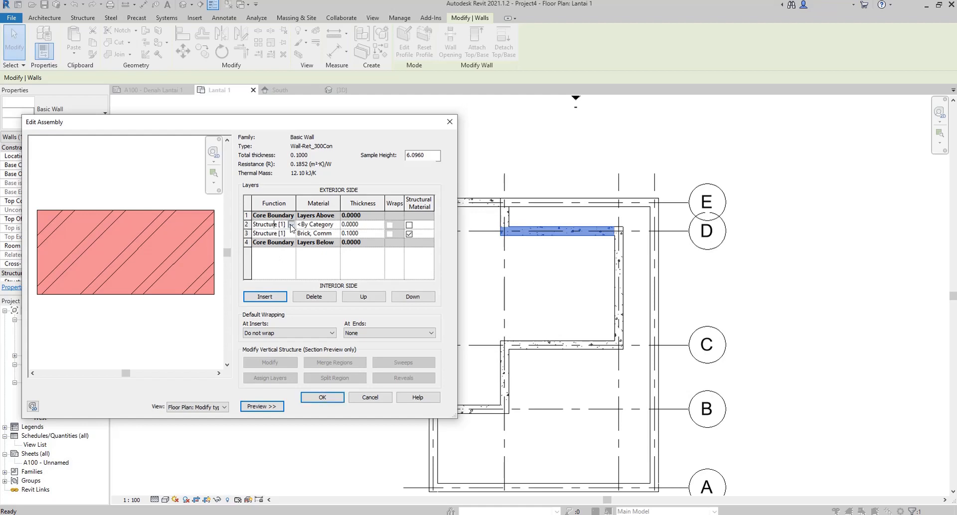
pyautogui.click(291, 225)
pyautogui.click(285, 241)
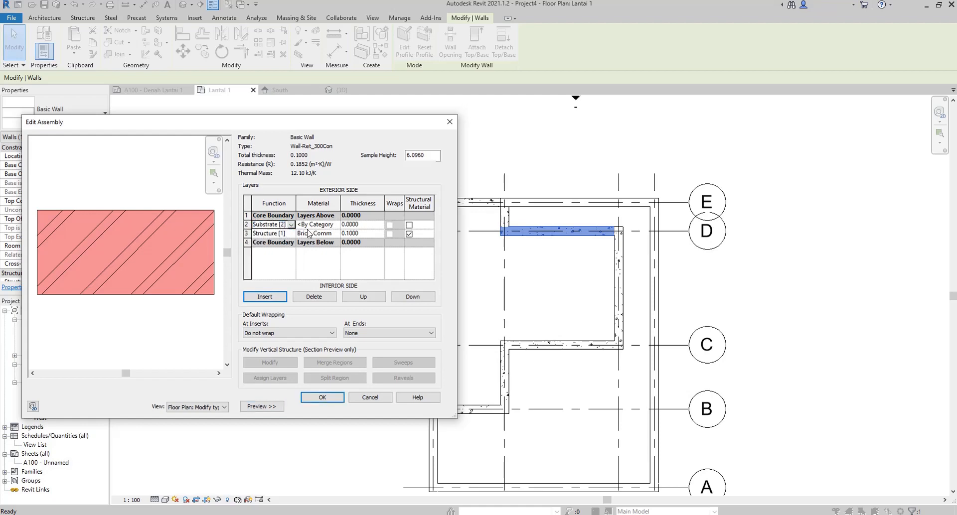
pyautogui.click(373, 226)
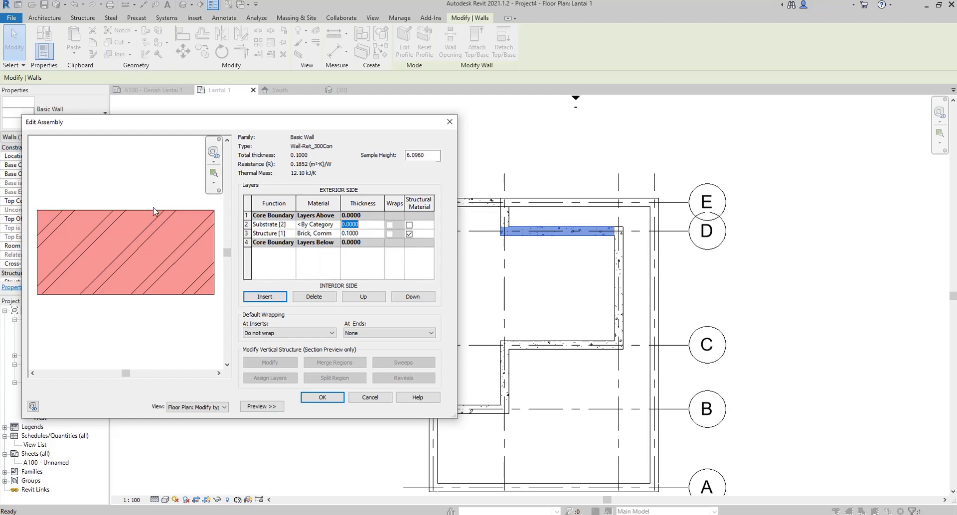
pyautogui.click(362, 226)
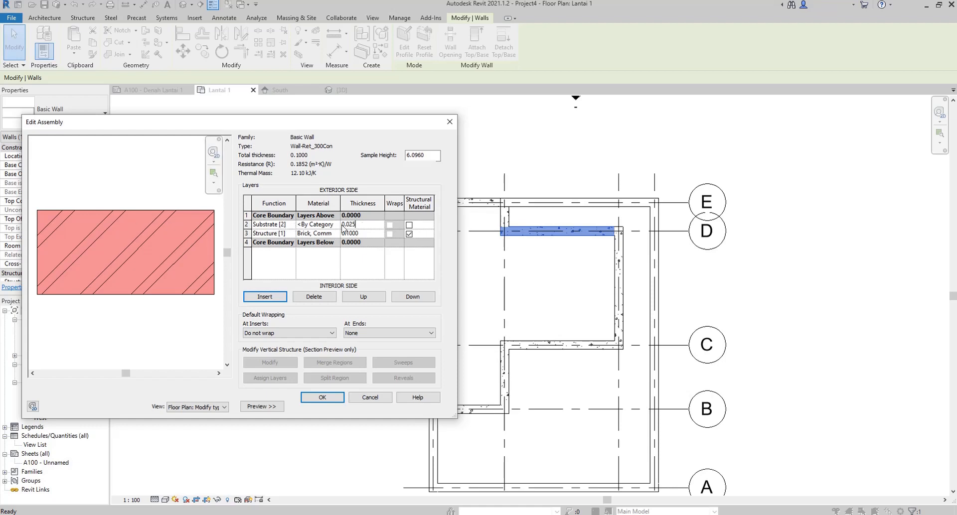
# Step: Insert a second Substrate [2] layer on the interior side of the brick layer, with thickness 0.025
pyautogui.click(248, 233)
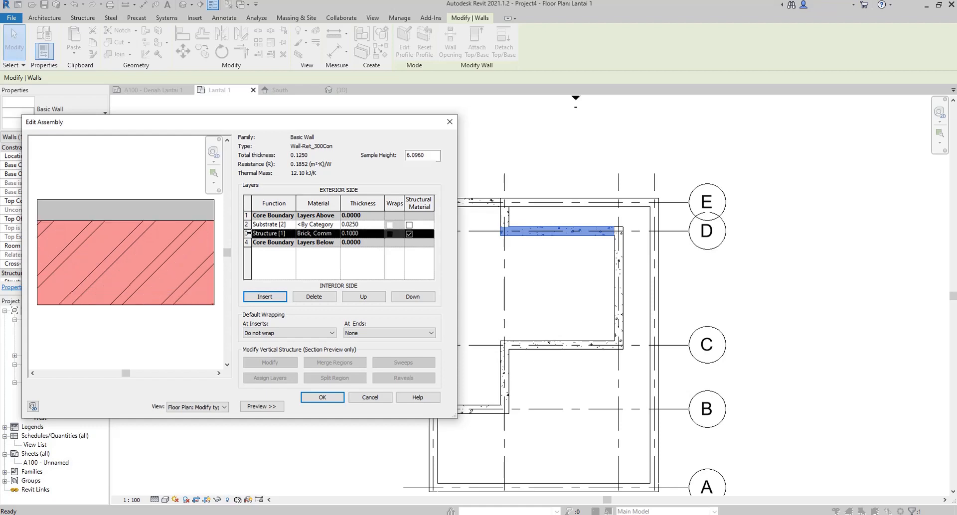
pyautogui.click(251, 297)
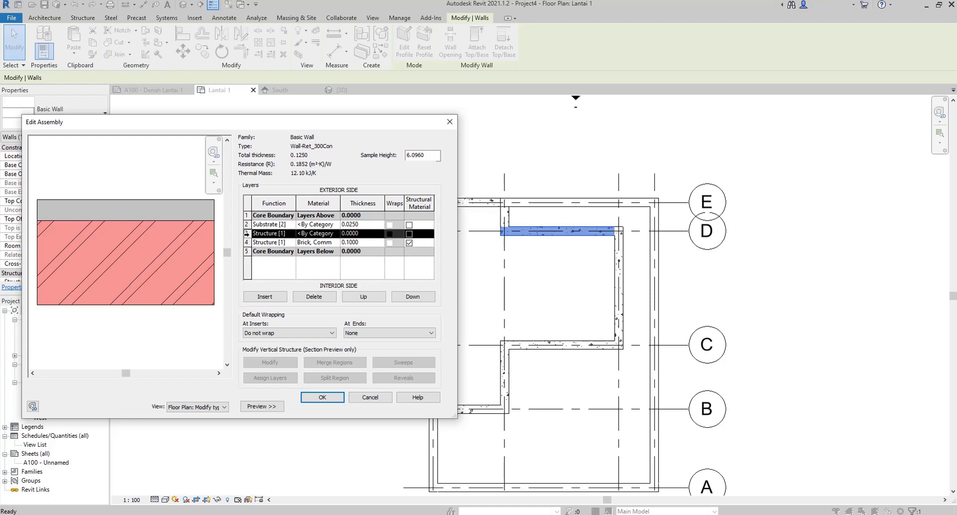
pyautogui.click(415, 297)
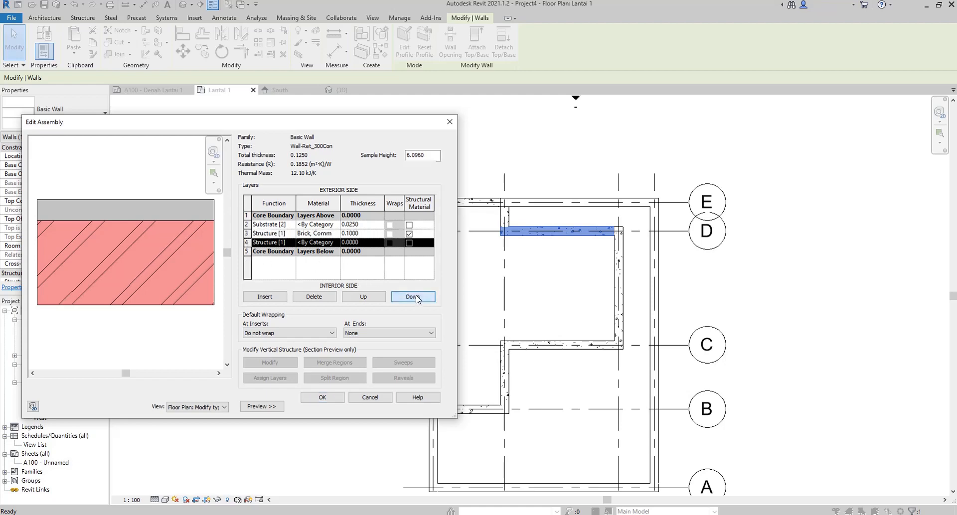
pyautogui.click(415, 297)
pyautogui.click(374, 297)
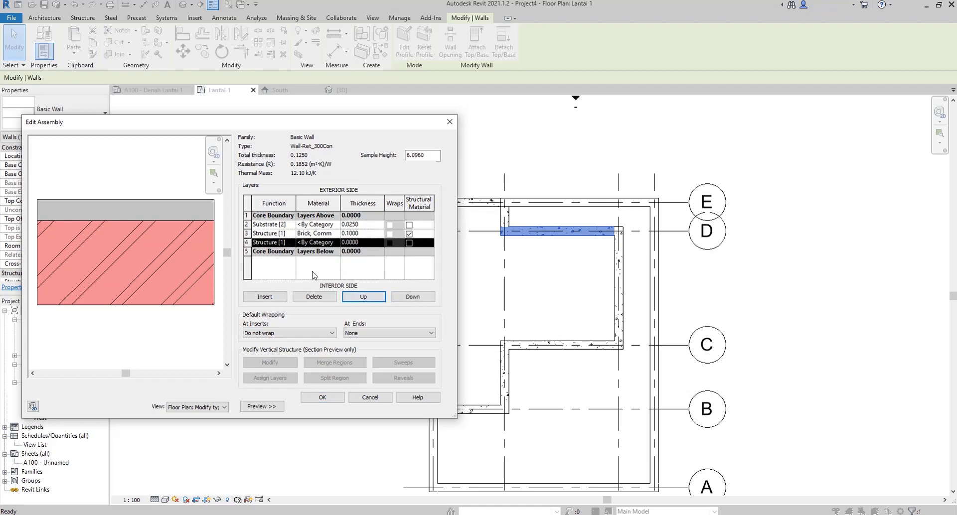
pyautogui.click(291, 245)
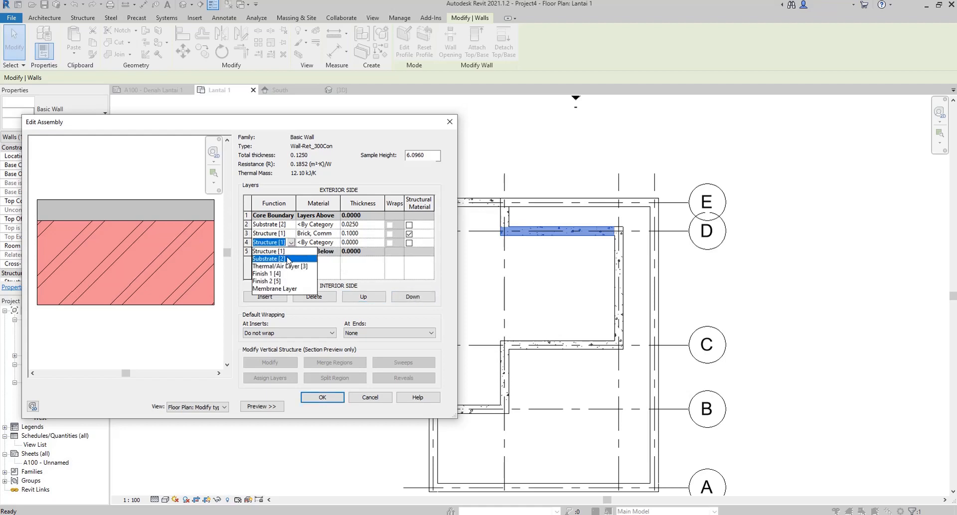
pyautogui.click(288, 260)
pyautogui.click(354, 243)
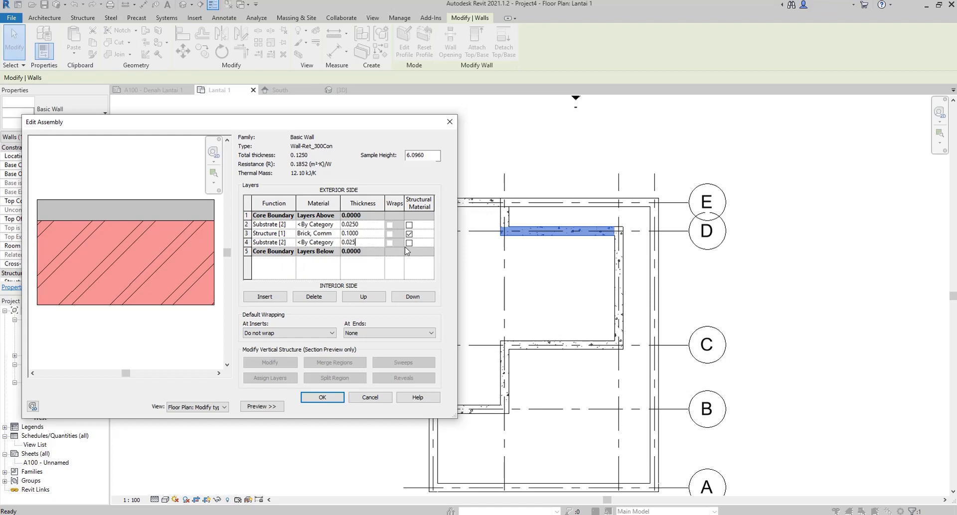
pyautogui.write('0.025')
pyautogui.press('Tab')
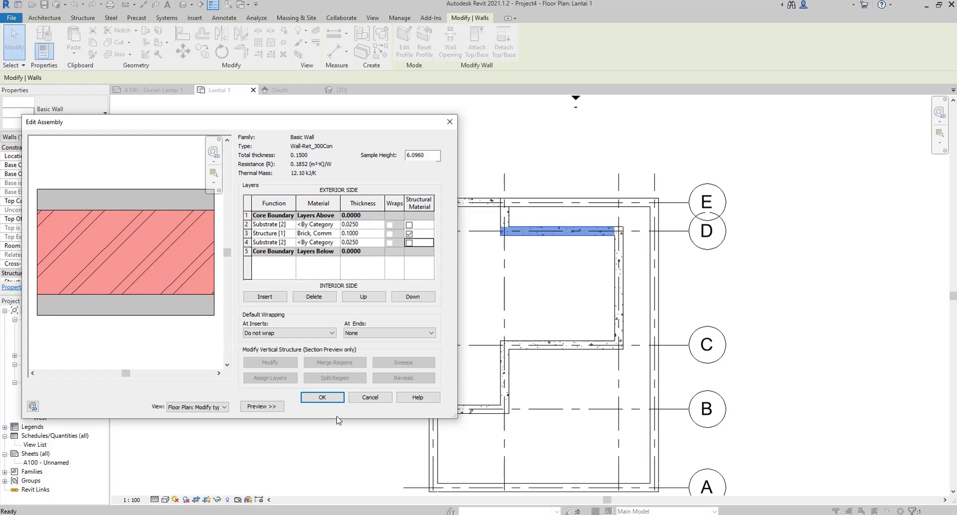
# Step: Apply the edited wall assembly to the Wall-Ret_300Con type and check the walls in the plan
pyautogui.click(319, 397)
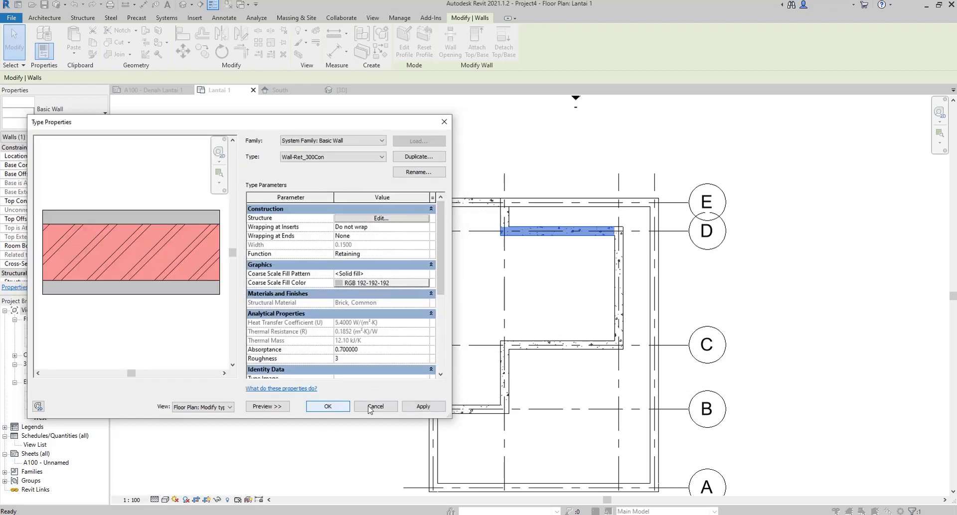
pyautogui.click(423, 406)
pyautogui.click(327, 406)
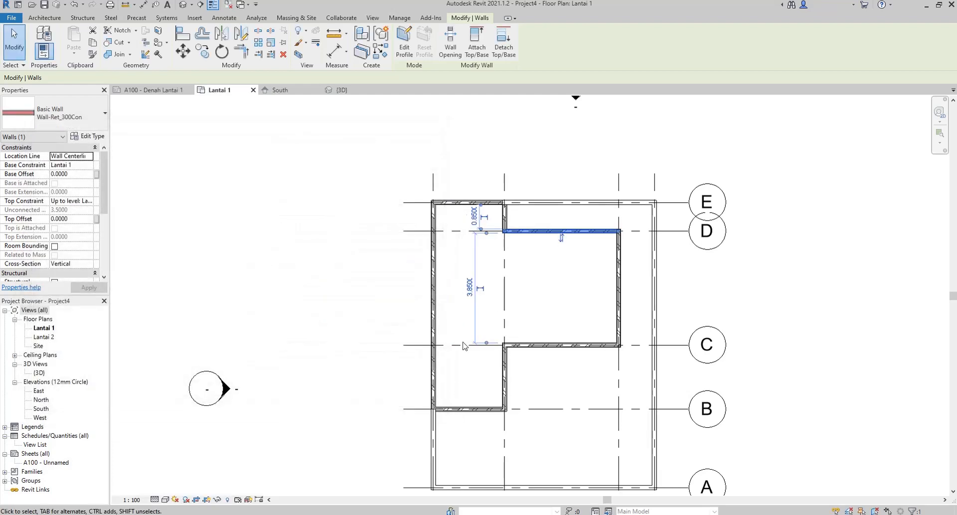
pyautogui.scroll(-3, 395, 193)
pyautogui.scroll(3, 477, 255)
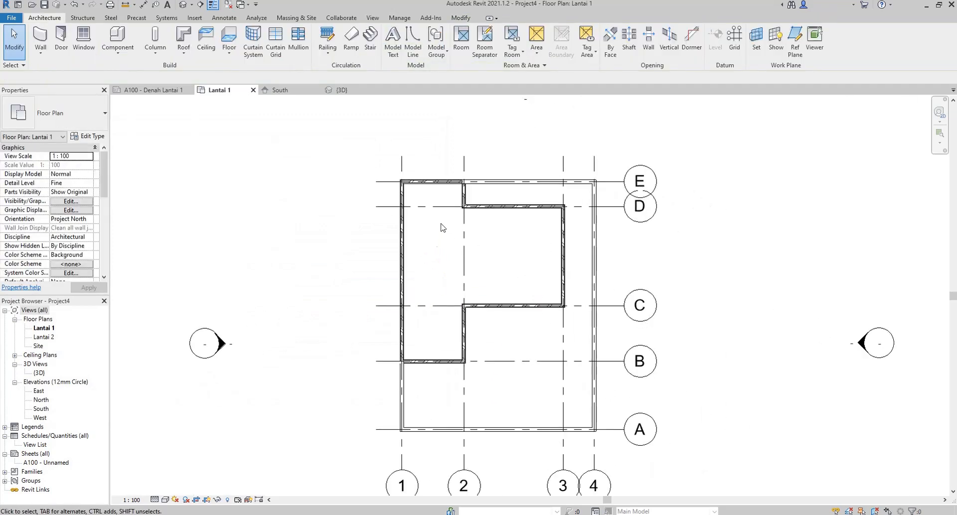
# Step: Examine the layered structure of the house walls around grids B and C in the Lantai 1 plan
pyautogui.scroll(2, 426, 411)
pyautogui.click(380, 389)
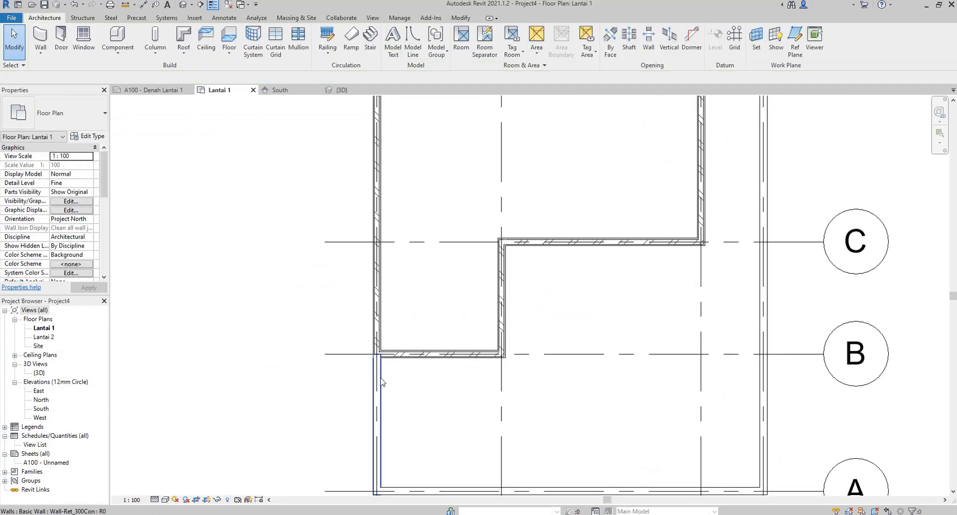
pyautogui.click(399, 384)
pyautogui.scroll(3, 406, 393)
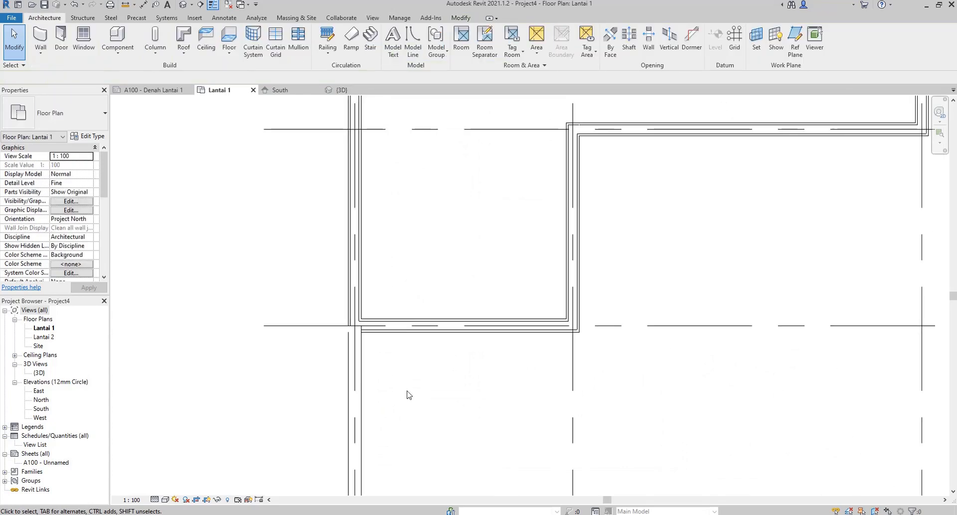
pyautogui.click(402, 335)
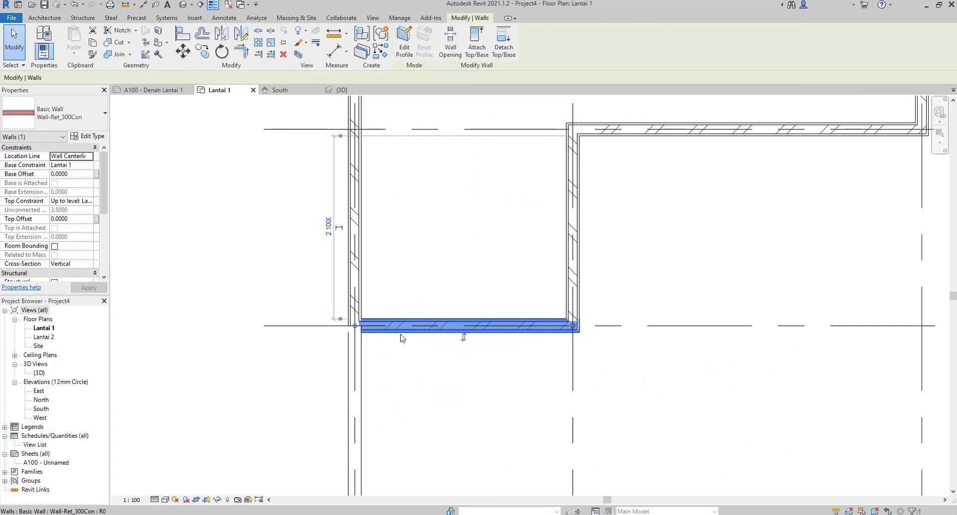
pyautogui.scroll(-2, 396, 310)
pyautogui.scroll(-3, 397, 310)
pyautogui.press('Escape')
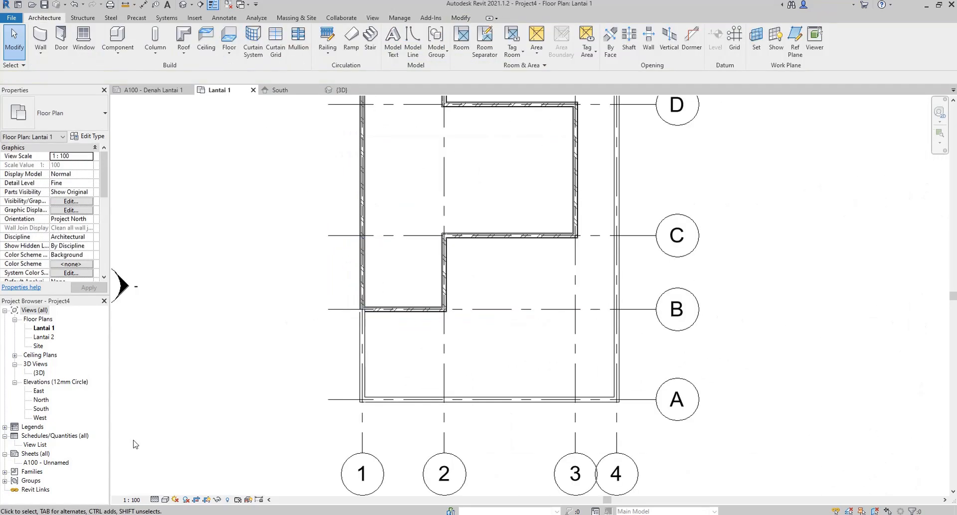
# Step: Check the wall materials of the plan in the Realistic visual style and return the view to Hidden Line
pyautogui.click(165, 500)
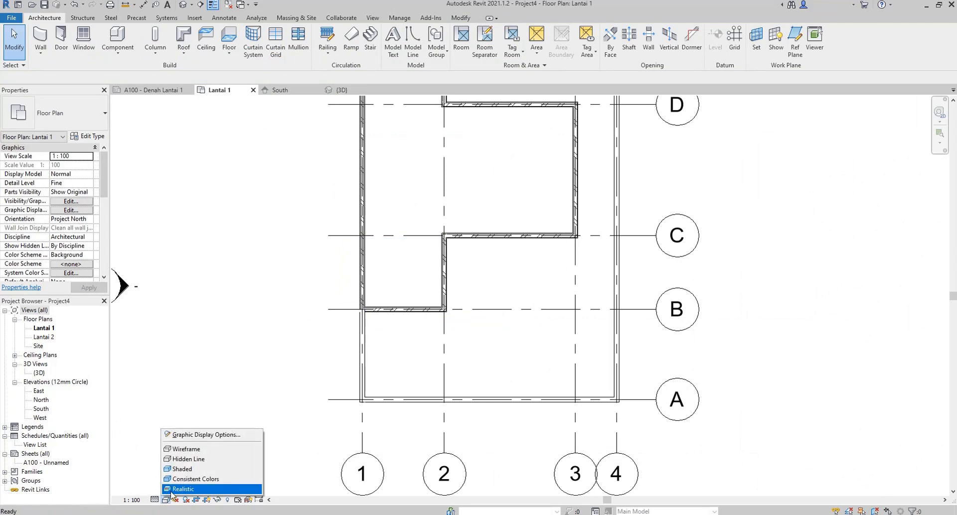
pyautogui.click(173, 489)
pyautogui.scroll(5, 408, 318)
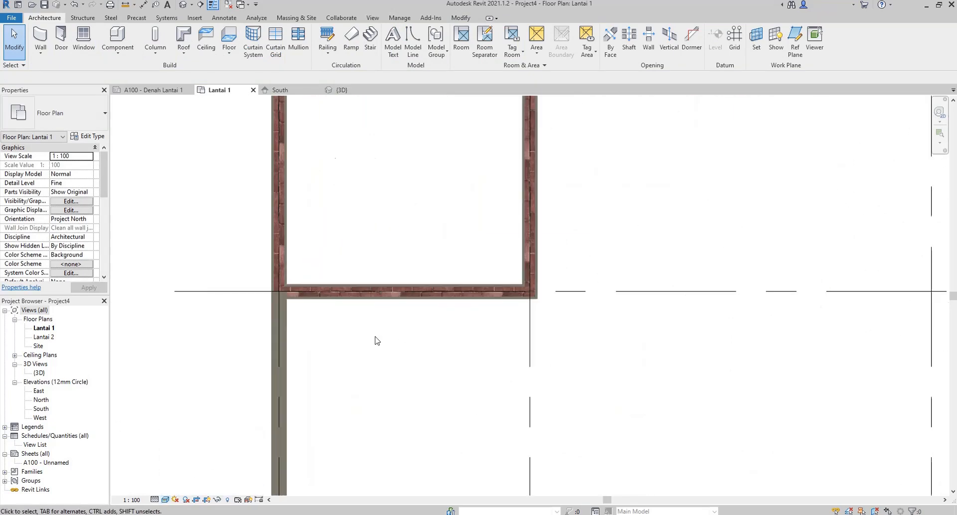
pyautogui.scroll(-3, 341, 341)
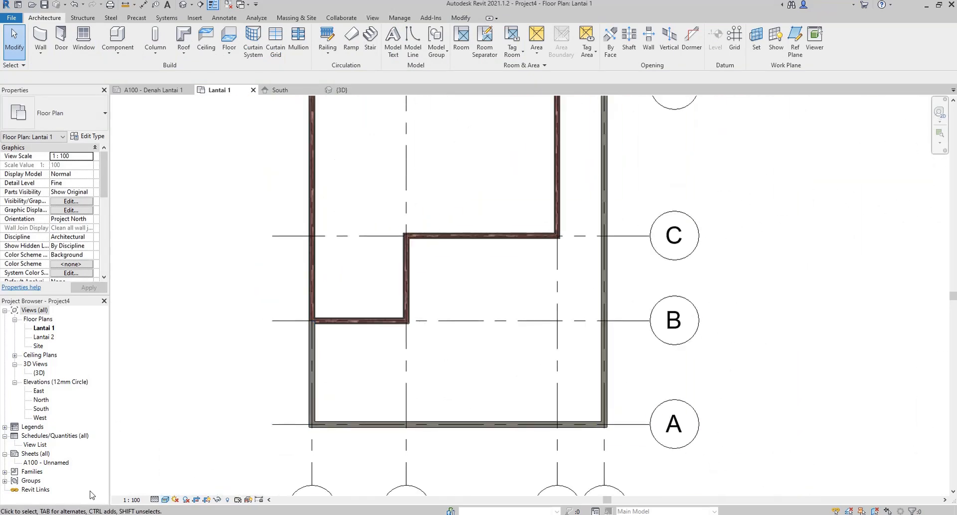
pyautogui.click(164, 501)
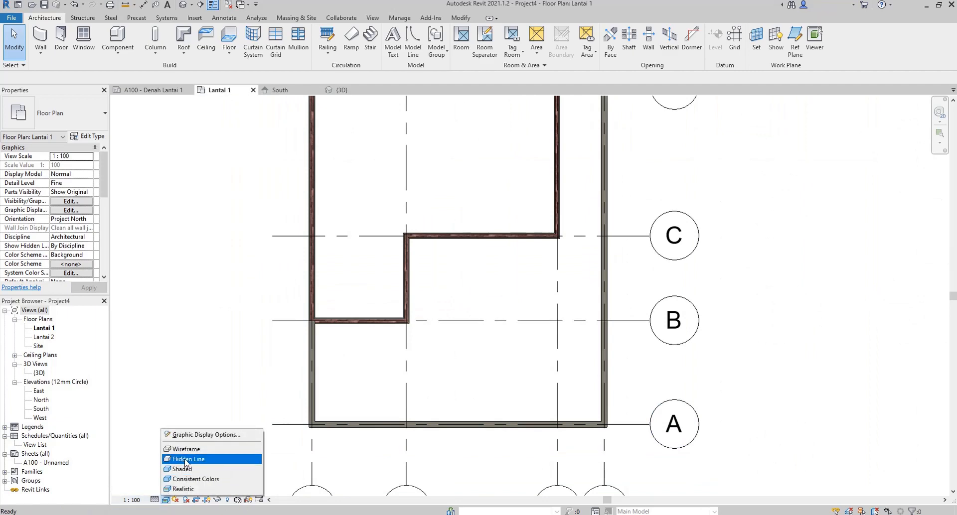
pyautogui.click(185, 459)
pyautogui.scroll(-4, 349, 299)
pyautogui.scroll(3, 421, 232)
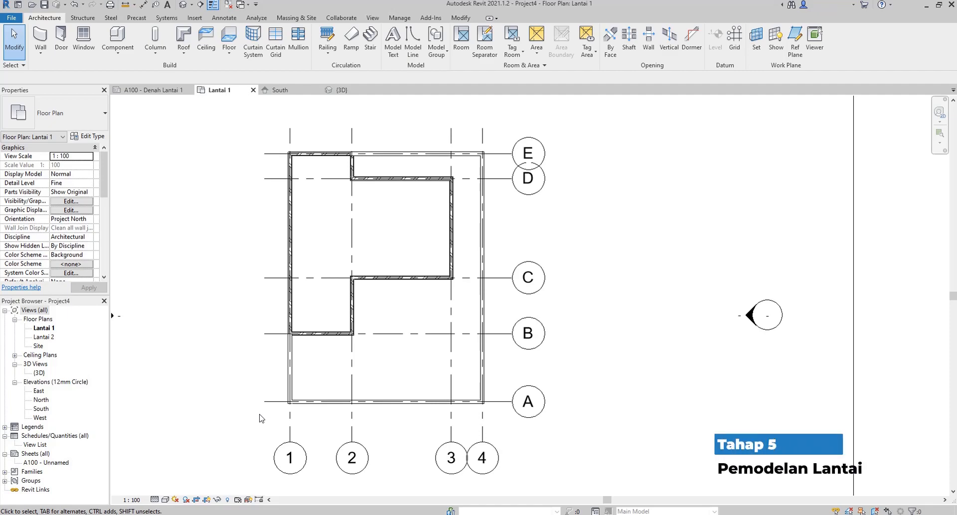
# Step: Consult the A100 - Denah Lantai 1 reference sheet for the floor areas, dismissing the save reminder, and return to the Lantai 1 plan
pyautogui.click(140, 90)
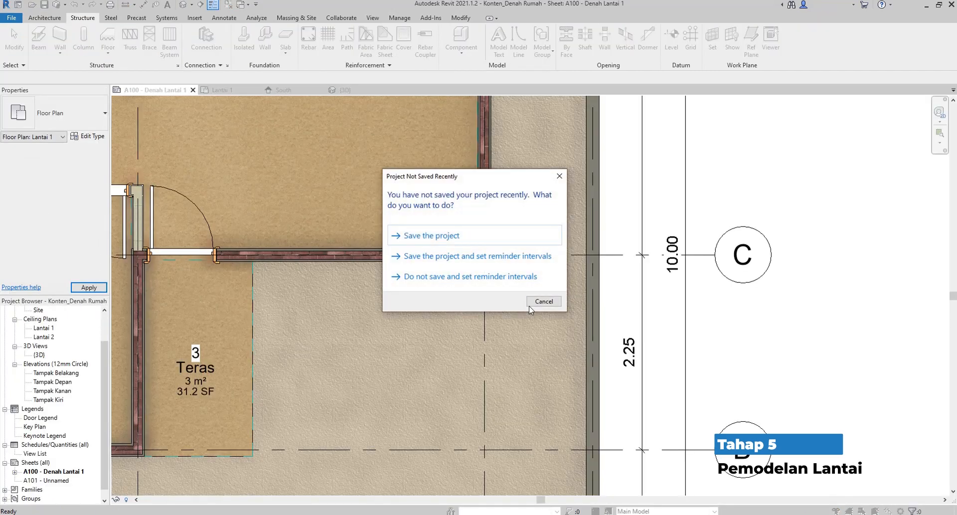
pyautogui.click(544, 301)
pyautogui.scroll(-1, 500, 316)
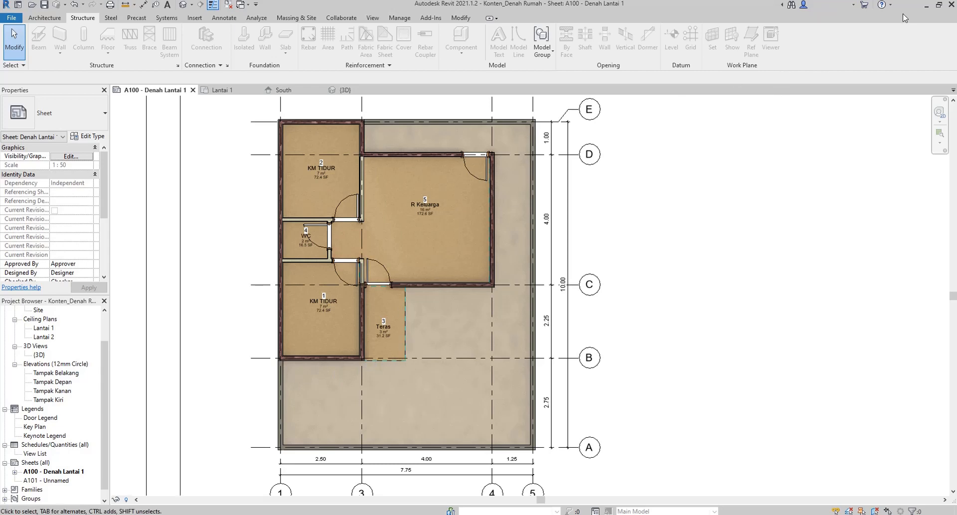
pyautogui.click(925, 5)
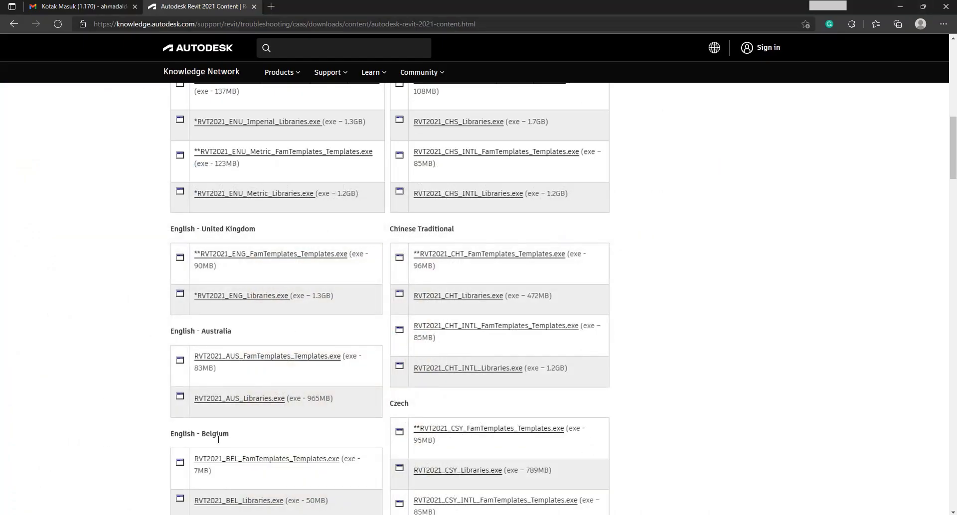
pyautogui.click(145, 514)
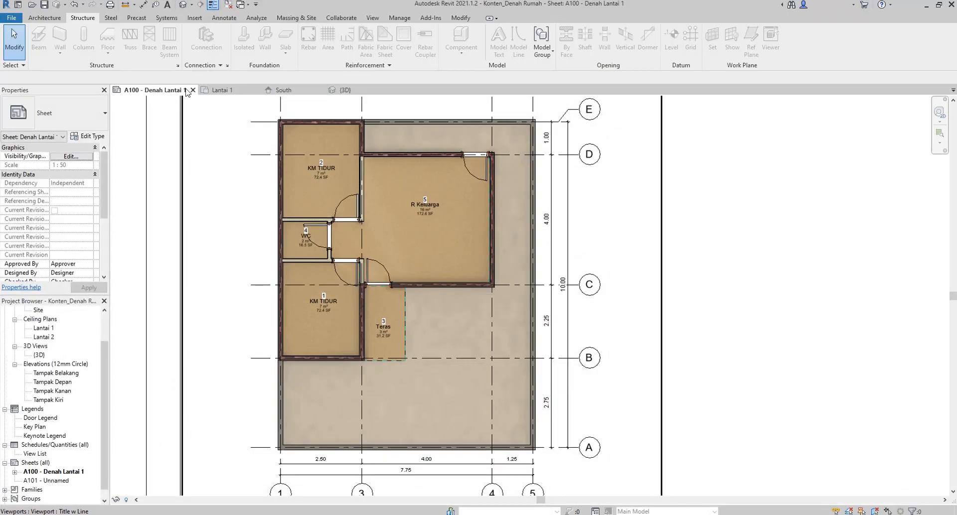
pyautogui.click(233, 93)
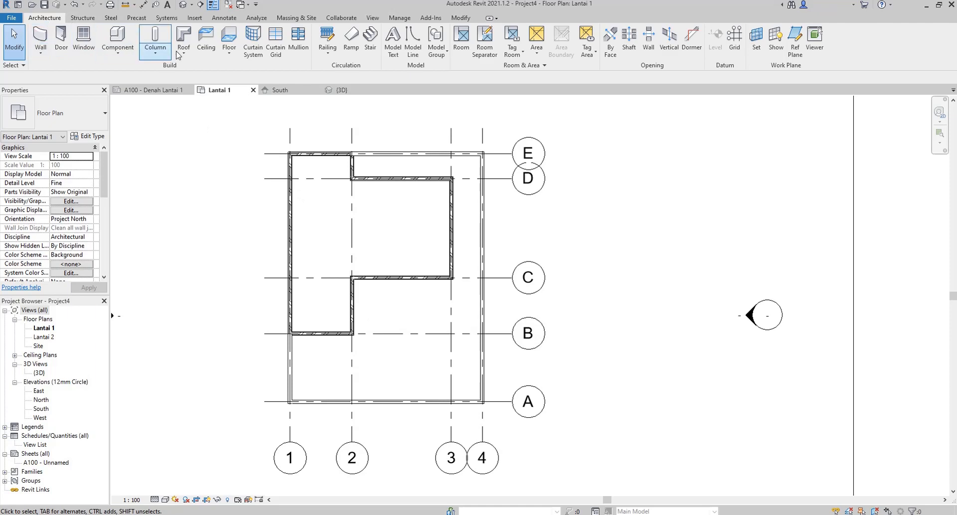
# Step: Start an architectural floor and sketch a rectangular terrace boundary about 1.43 wide from the grid 2/B intersection up to grid C
pyautogui.click(229, 51)
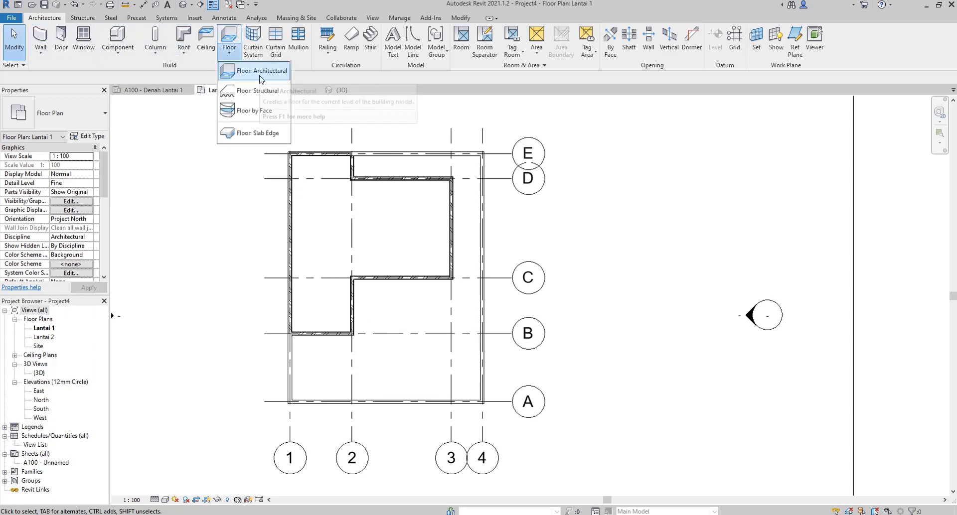
pyautogui.click(247, 71)
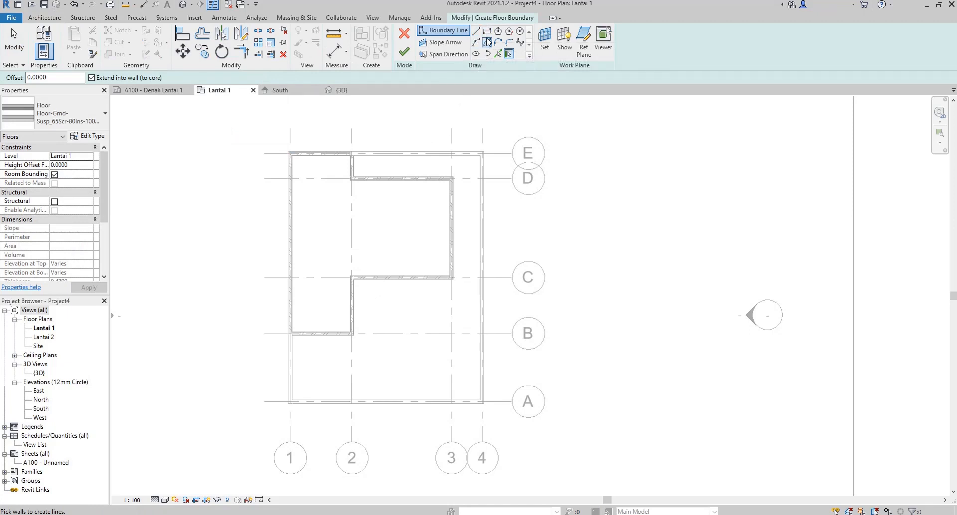
pyautogui.click(487, 31)
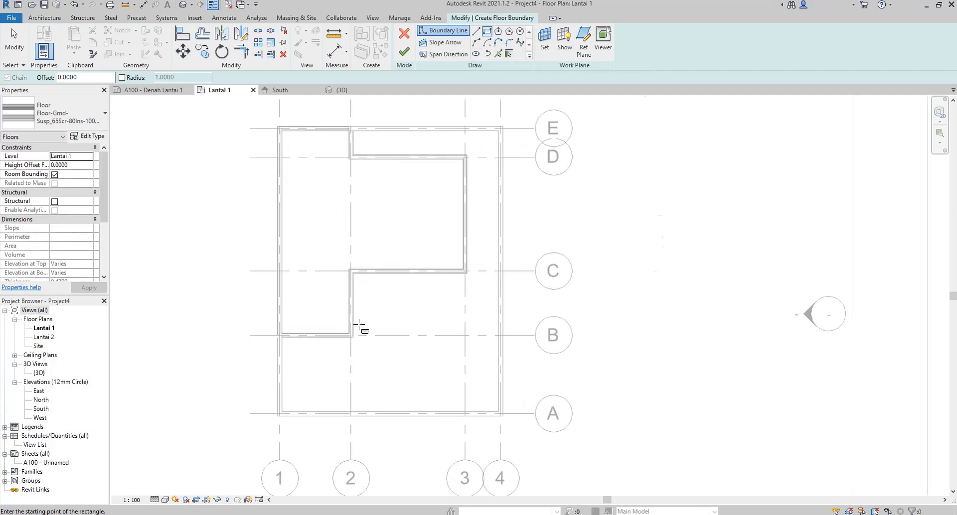
pyautogui.scroll(6, 354, 333)
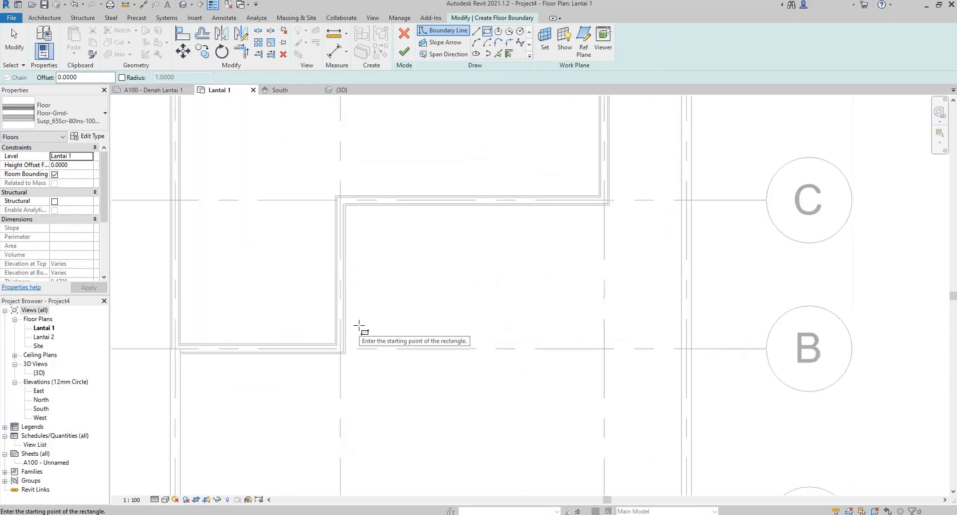
pyautogui.click(329, 356)
pyautogui.scroll(-3, 329, 356)
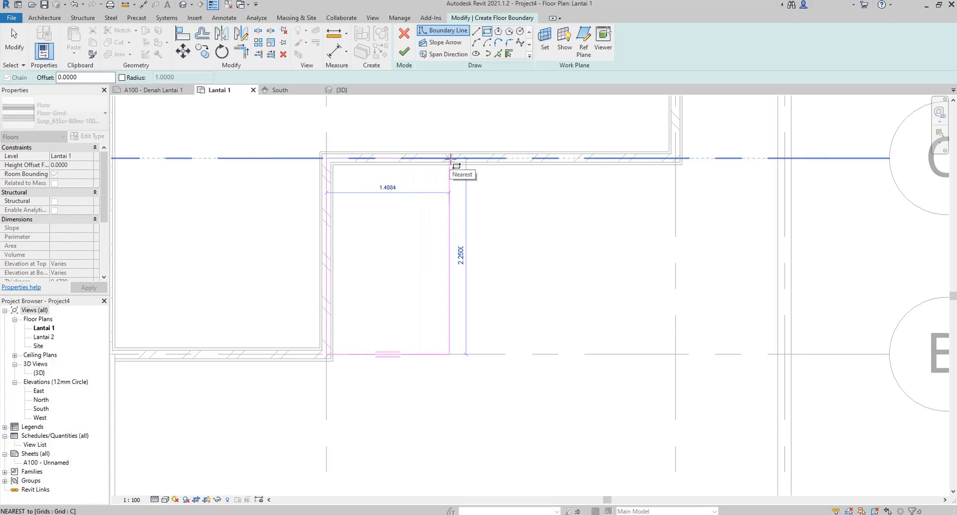
pyautogui.click(457, 158)
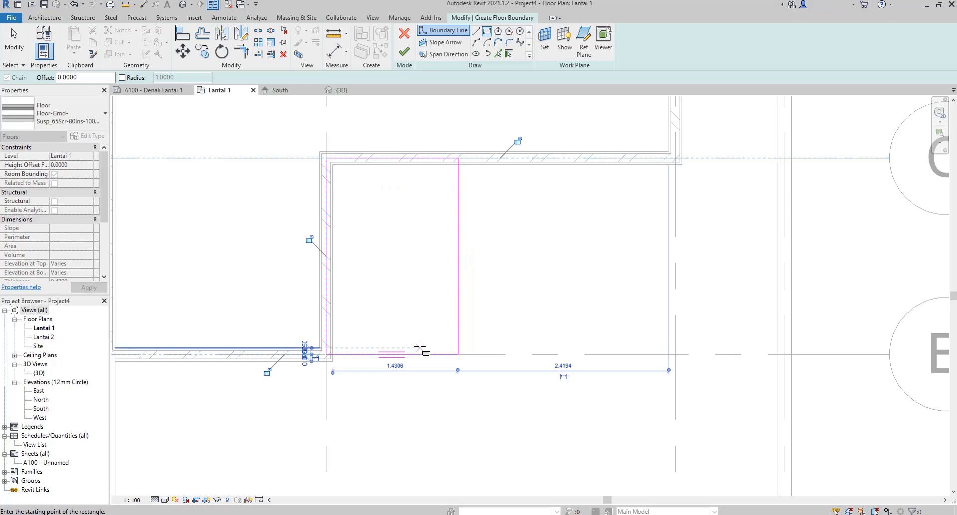
# Step: Set the width of the terrace floor boundary to 1.5, measured from the wall on grid 2
pyautogui.click(395, 365)
pyautogui.write('1')
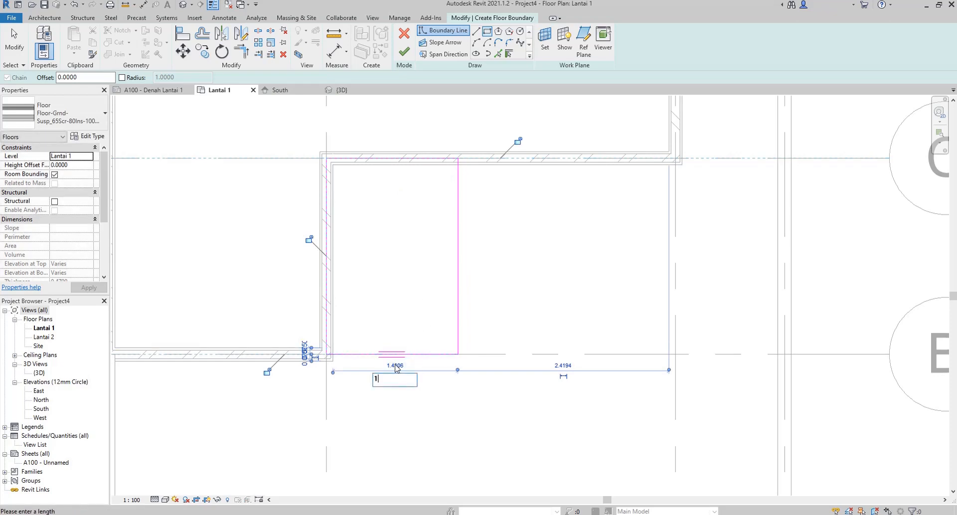
pyautogui.write('.5')
pyautogui.press('Return')
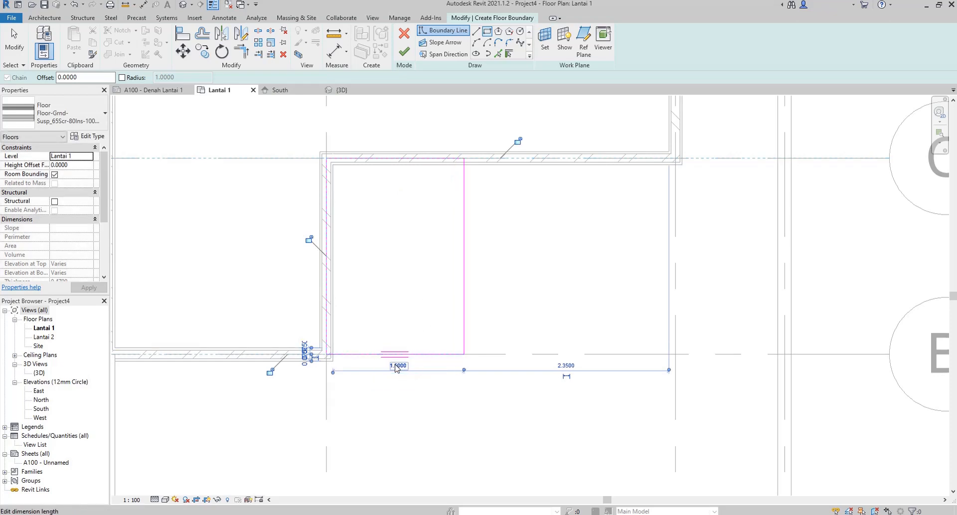
pyautogui.press('Escape')
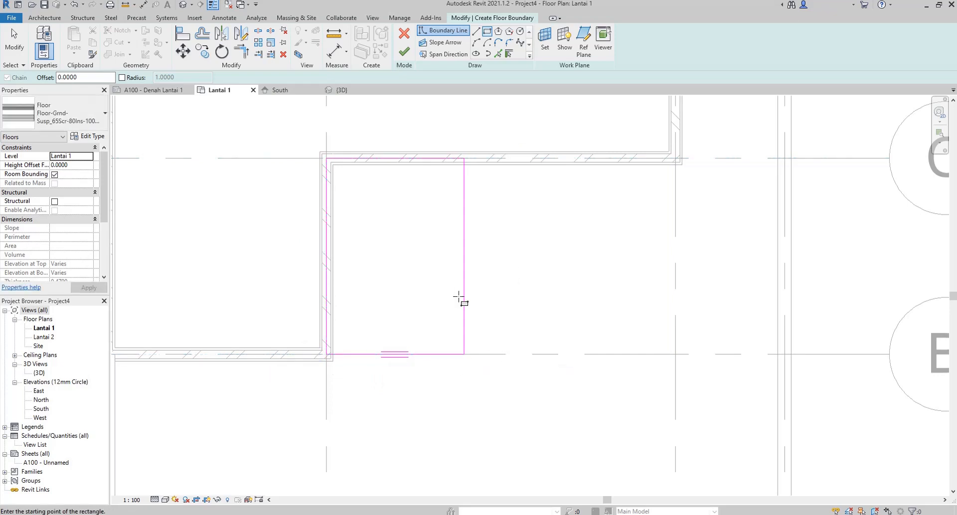
# Step: Assign the Floor_Timber_22Cbd-225Joist type to the terrace floor and finish its boundary sketch
pyautogui.scroll(-2, 459, 297)
pyautogui.click(92, 122)
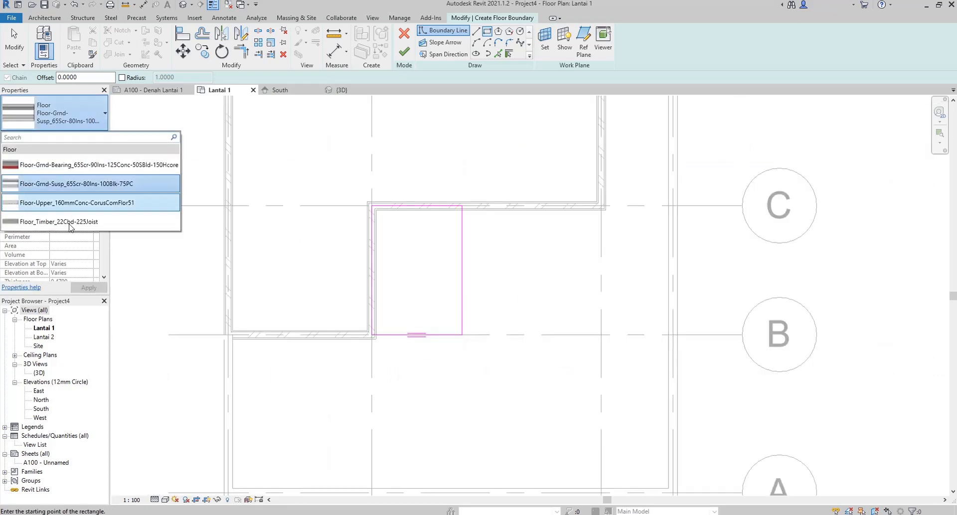
pyautogui.click(31, 227)
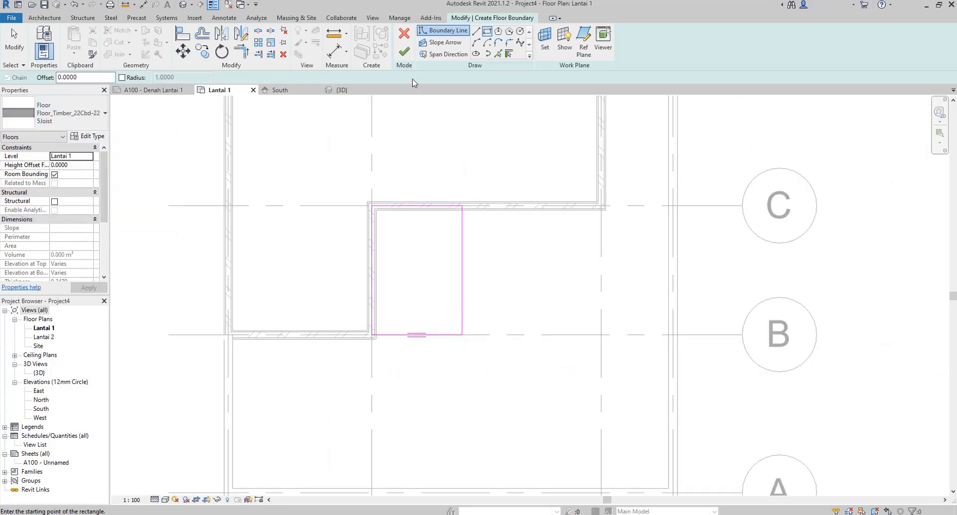
pyautogui.click(405, 51)
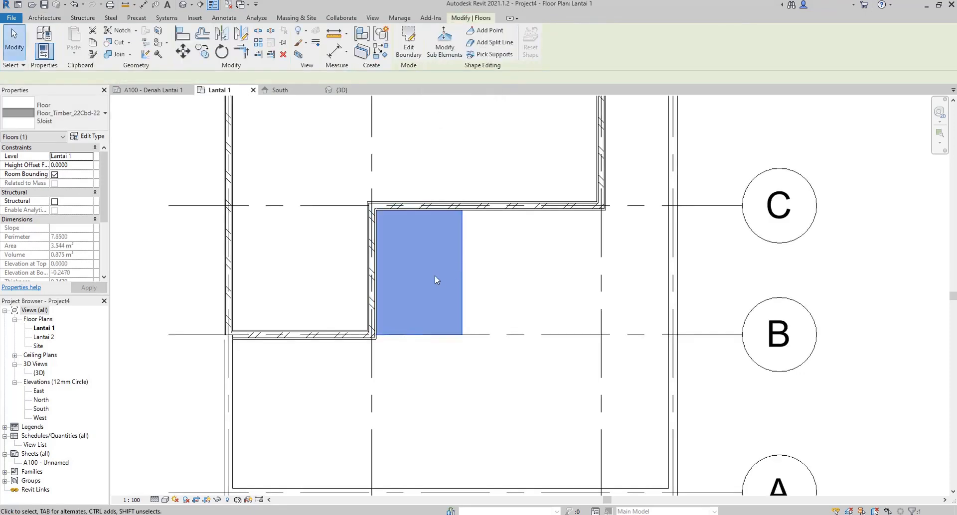
# Step: Set the {3D} view to the Realistic visual style and inspect the terrace floor against the house walls
pyautogui.click(342, 89)
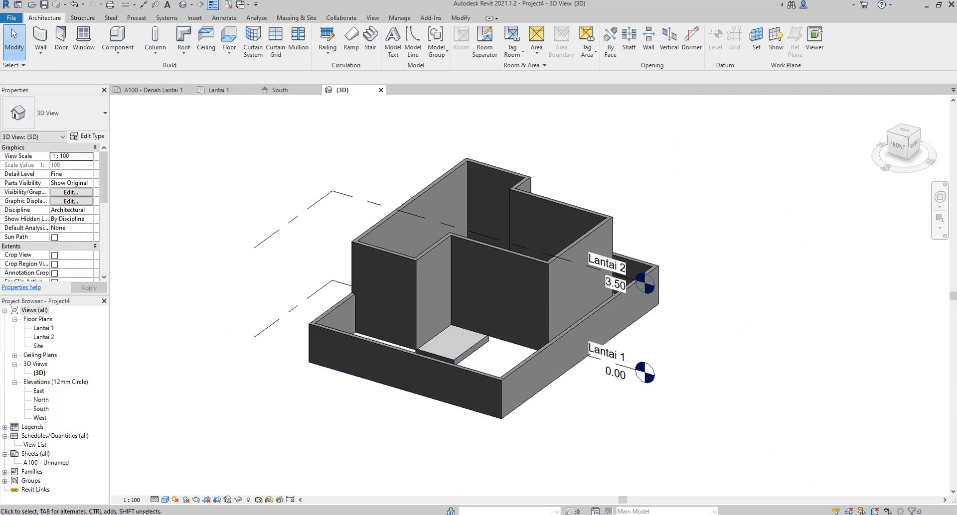
pyautogui.click(165, 499)
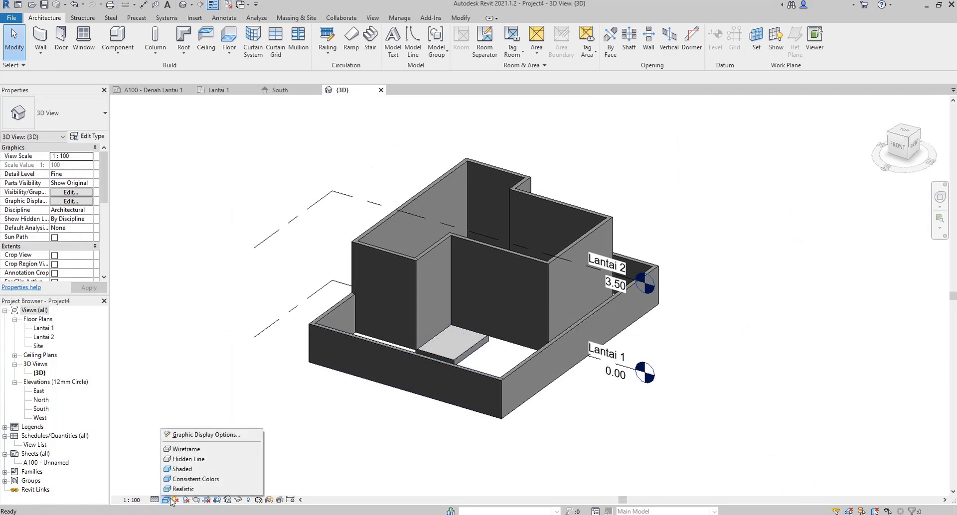
pyautogui.click(180, 489)
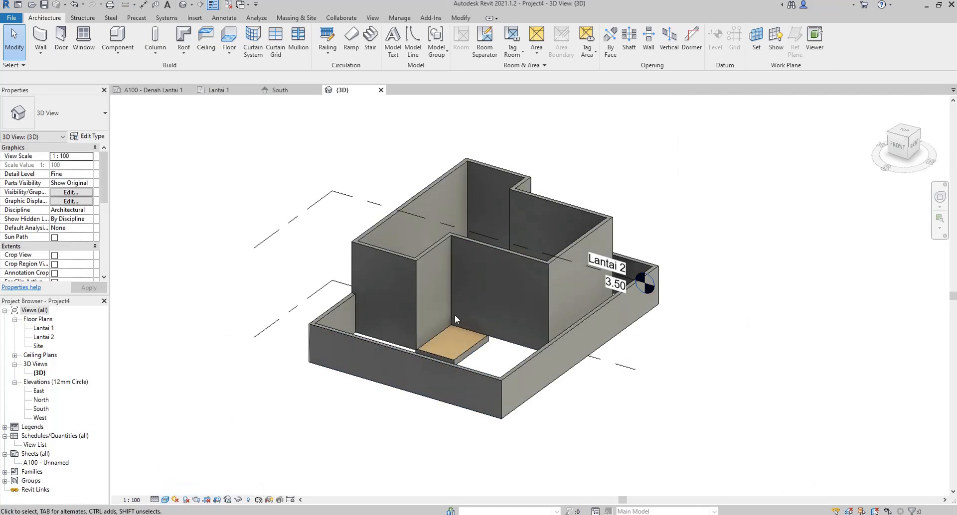
pyautogui.scroll(3, 447, 325)
pyautogui.keyDown('shift'); pyautogui.moveTo(503, 324); pyautogui.dragTo(403, 332, button='middle'); pyautogui.keyUp('shift')
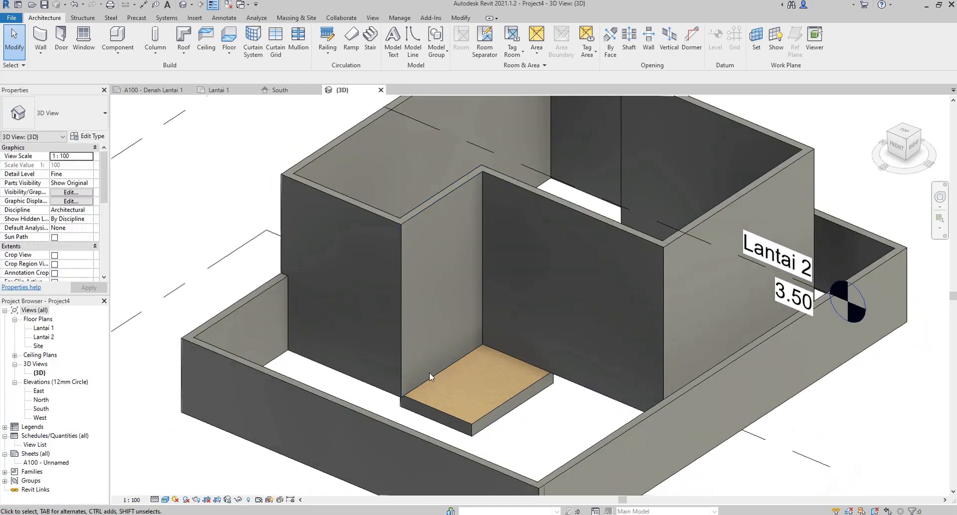
# Step: Compare the Lantai 1 plan with the A100 - Denah Lantai 1 reference sheet for the interior room layout
pyautogui.click(218, 90)
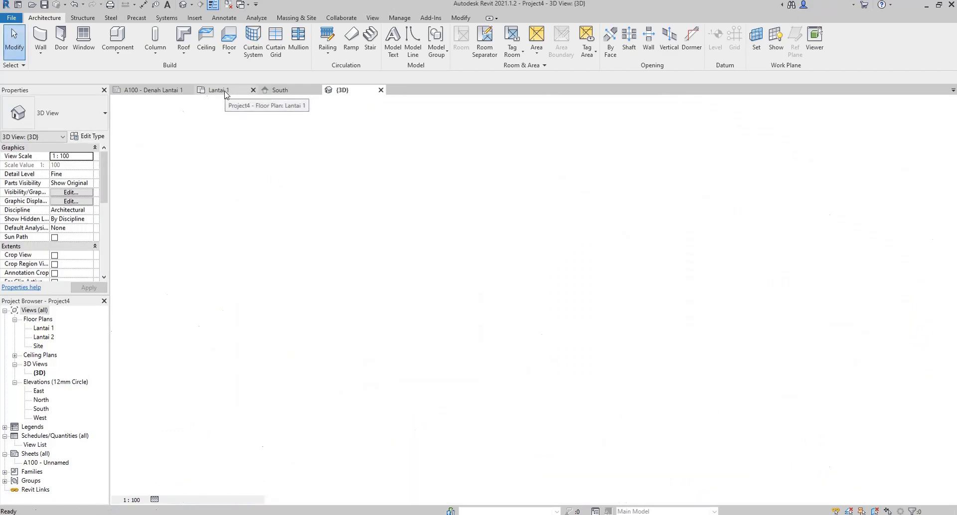
pyautogui.scroll(-2, 379, 299)
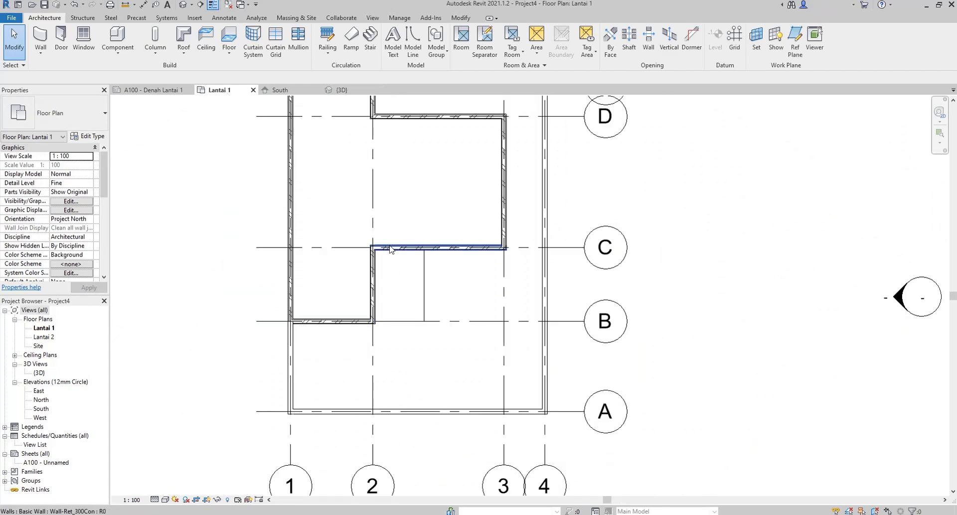
pyautogui.moveTo(390, 154); pyautogui.dragTo(417, 235, button='middle')
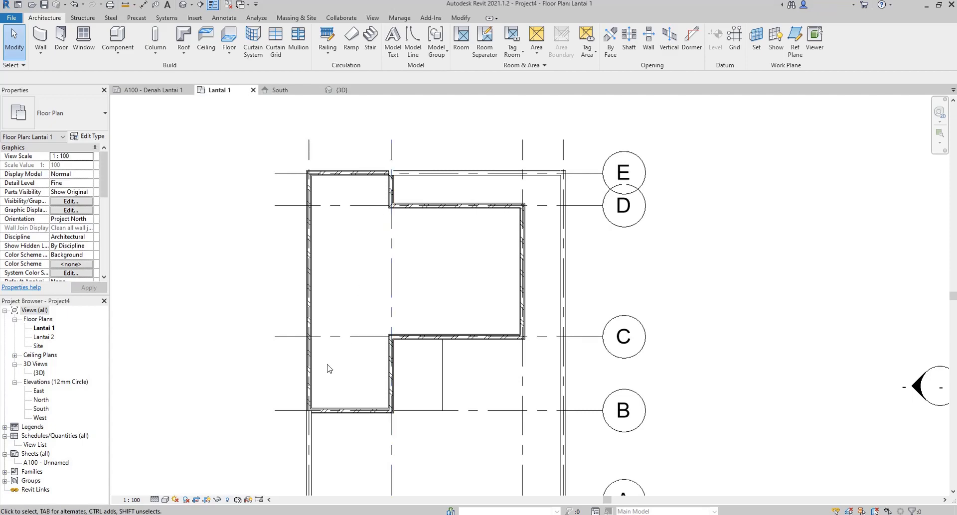
pyautogui.click(152, 89)
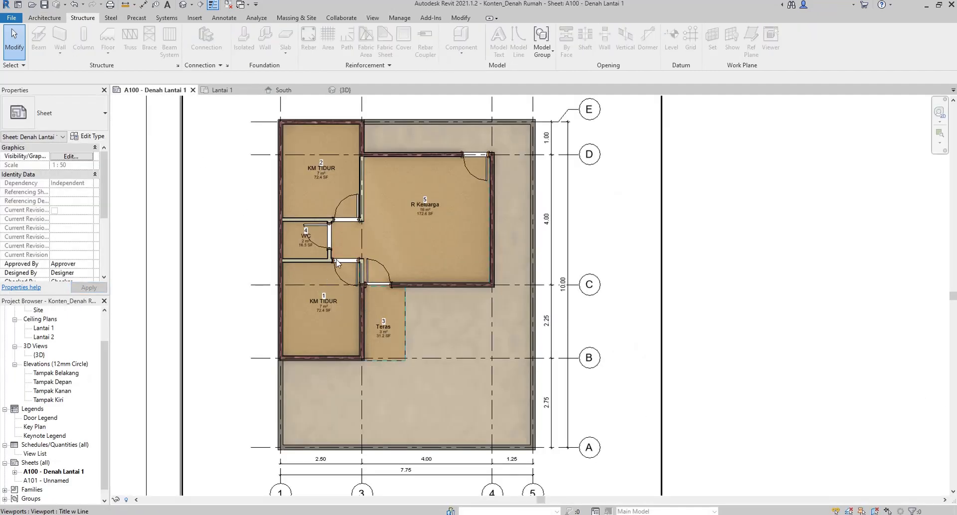
pyautogui.click(219, 90)
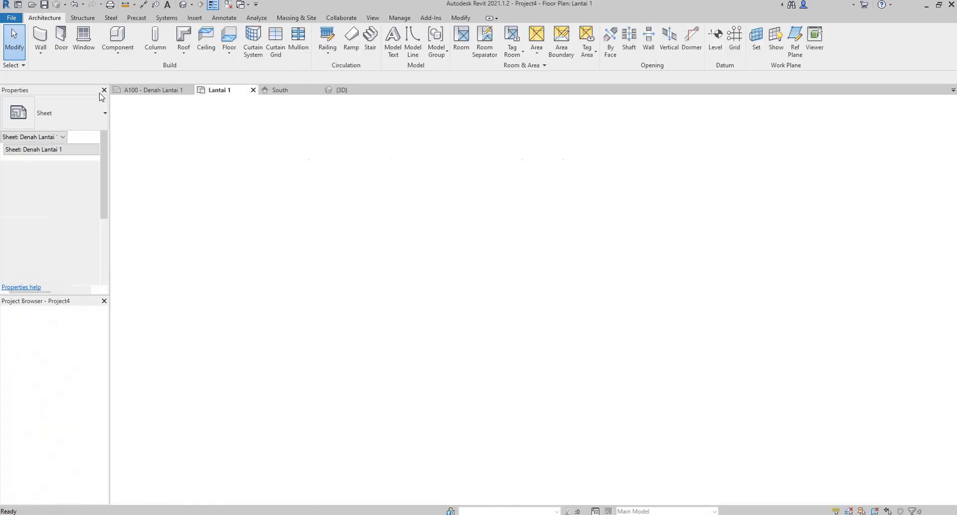
# Step: Start an architectural wall with the type Wall-Int_12P-100Blk-12P and check the interior partition positions on the A100 - Denah Lantai 1 sheet
pyautogui.click(44, 56)
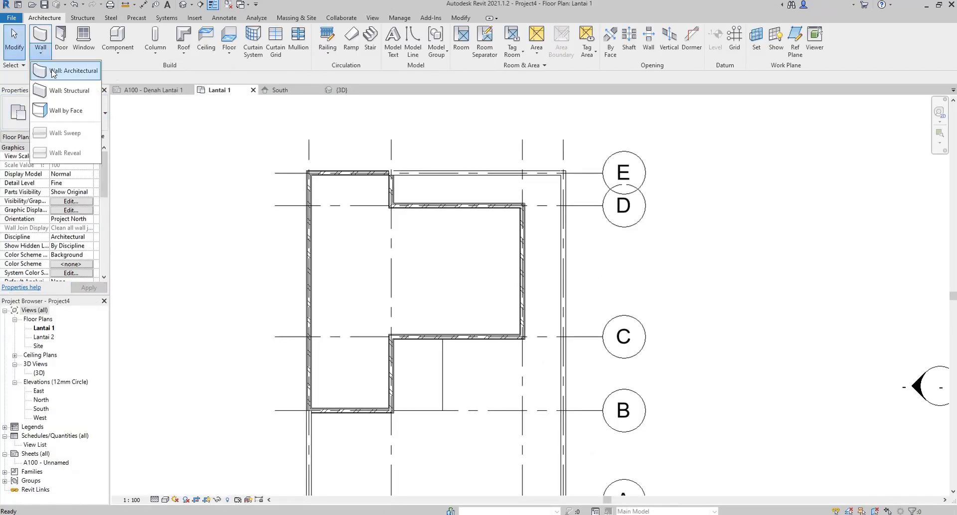
pyautogui.click(57, 70)
pyautogui.click(69, 118)
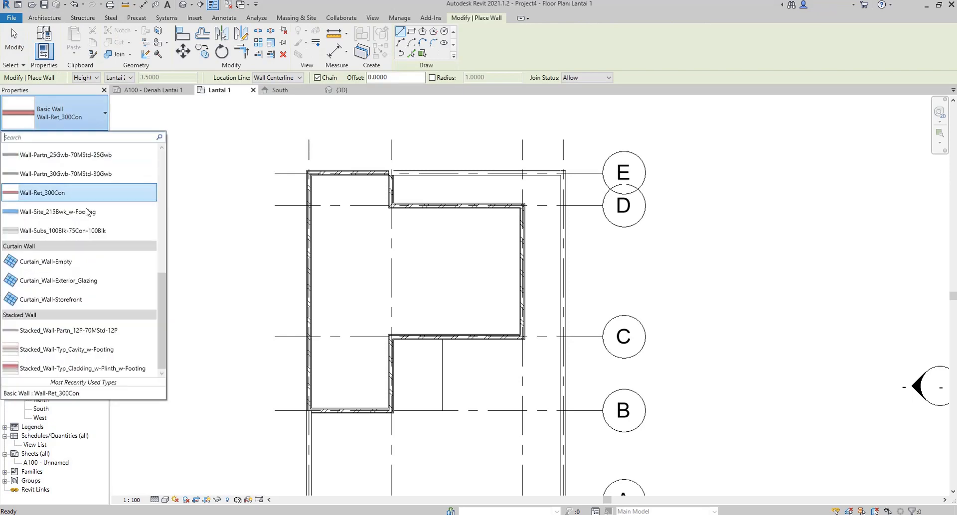
pyautogui.scroll(1, 119, 211)
pyautogui.scroll(2, 113, 220)
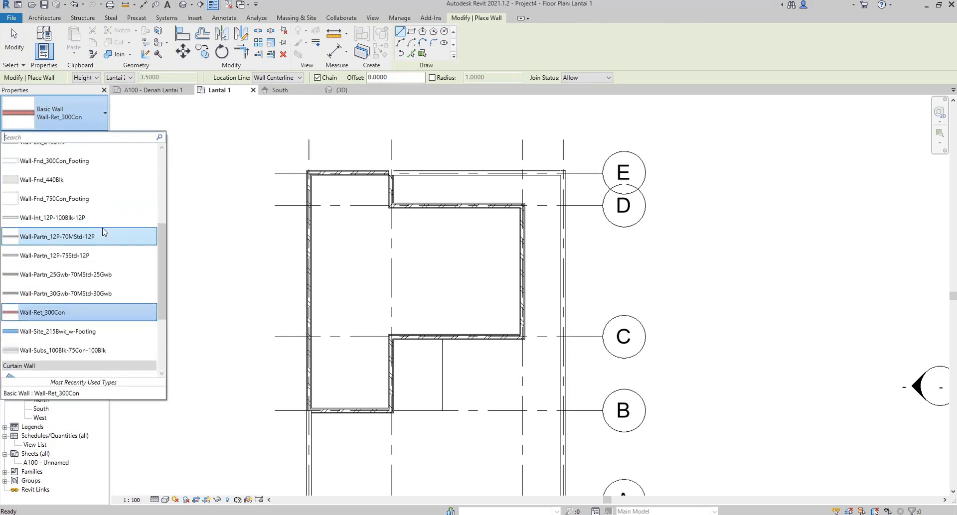
pyautogui.click(67, 218)
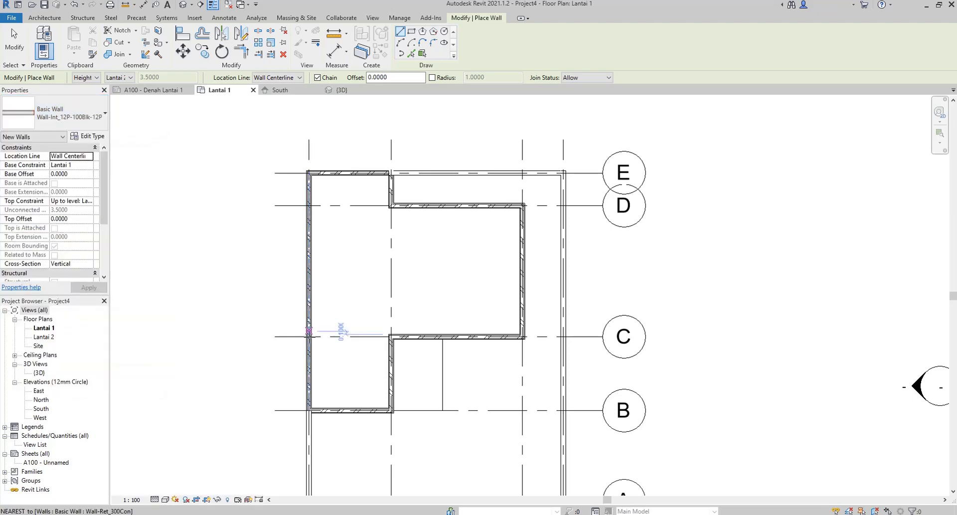
pyautogui.click(154, 91)
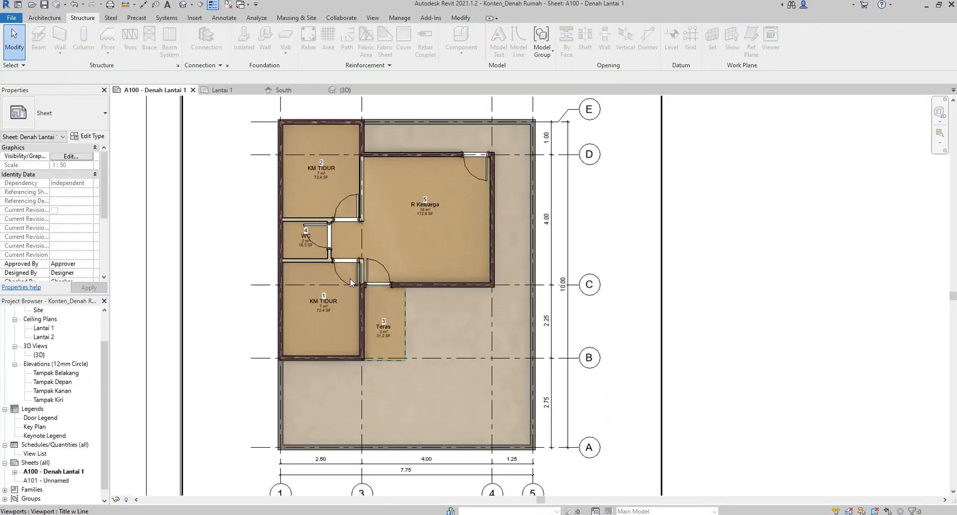
# Step: In Project4's Lantai 1 plan, draw a 1 m architectural wall upward along grid 2 from its intersection with grid C
pyautogui.click(219, 90)
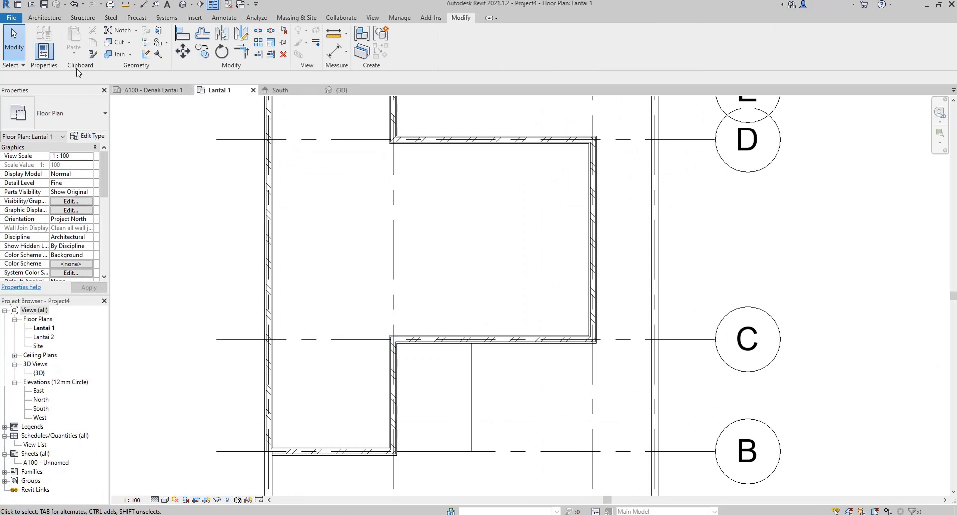
pyautogui.click(44, 18)
pyautogui.click(39, 59)
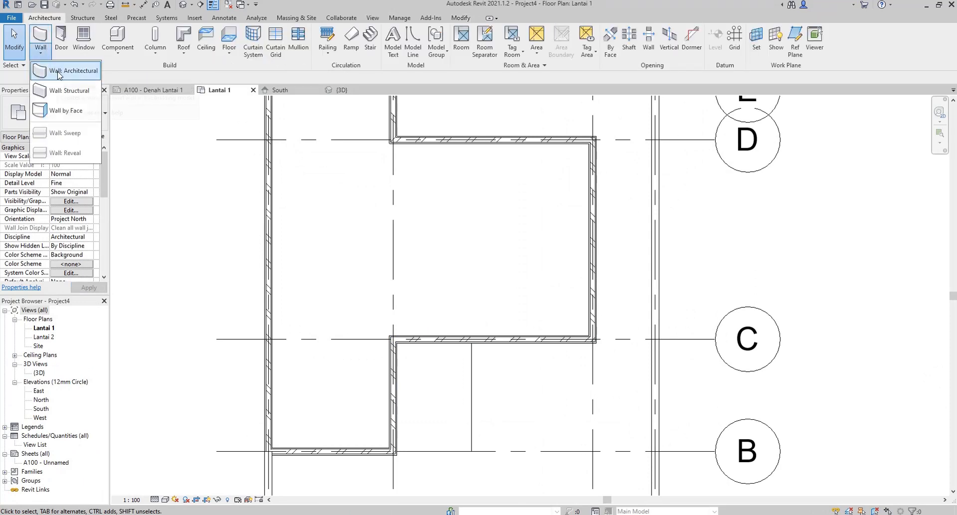
pyautogui.click(60, 69)
pyautogui.scroll(2, 387, 313)
pyautogui.click(392, 338)
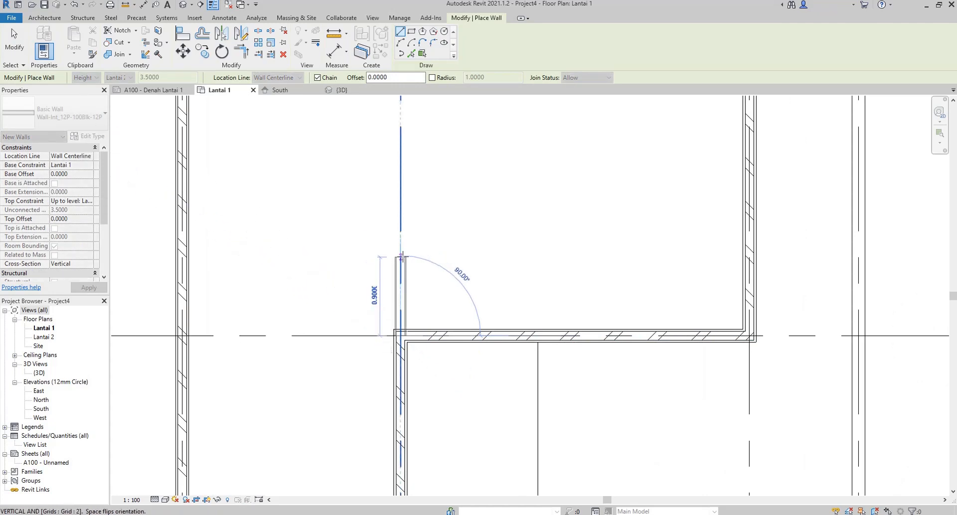
pyautogui.write('1')
pyautogui.press('Return')
# Step: Continue the wall horizontally from its upper end to the exterior wall on grid 1, closing off the lower bedroom
pyautogui.scroll(-3, 309, 252)
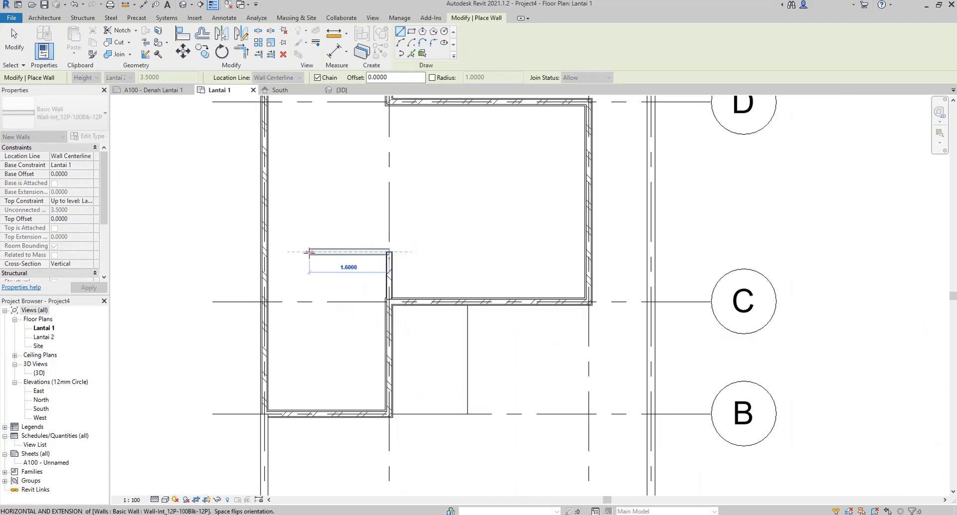
pyautogui.scroll(2, 289, 250)
pyautogui.scroll(-1, 284, 252)
pyautogui.click(256, 251)
pyautogui.scroll(1, 264, 252)
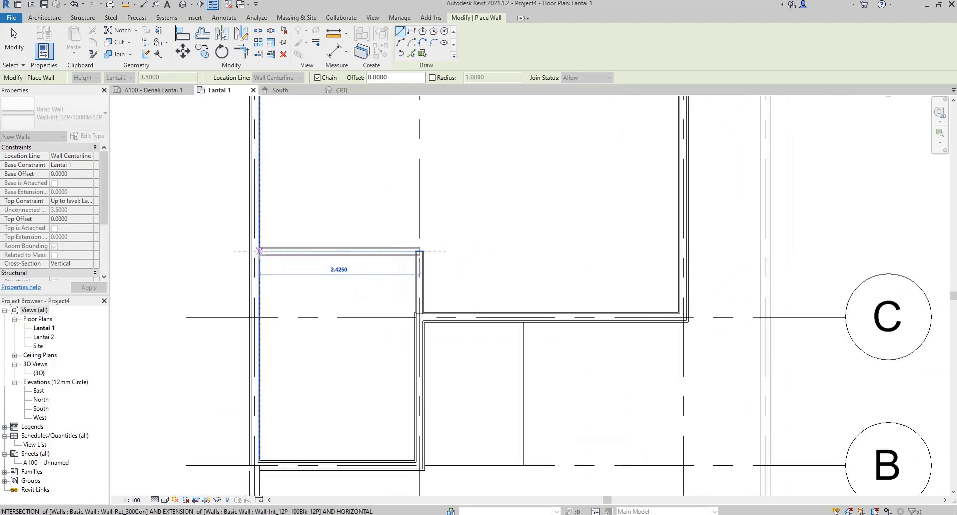
pyautogui.scroll(-3, 393, 255)
pyautogui.press('Escape')
pyautogui.scroll(-1, 393, 255)
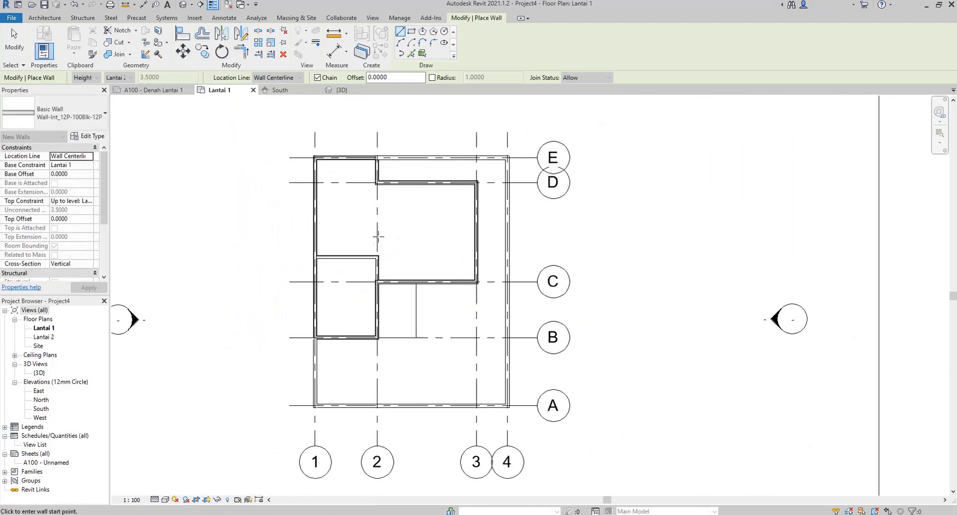
pyautogui.scroll(1, 376, 199)
pyautogui.scroll(2, 359, 261)
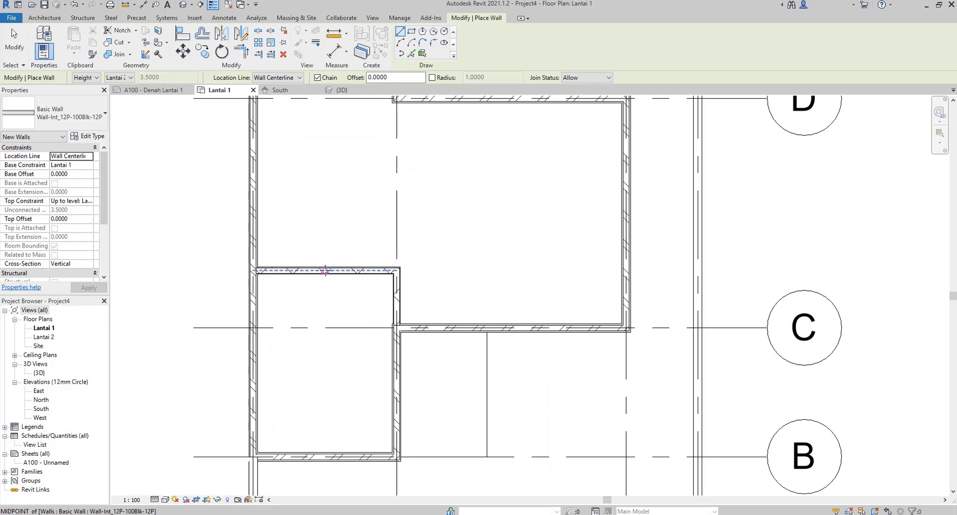
pyautogui.click(325, 270)
pyautogui.scroll(-2, 321, 241)
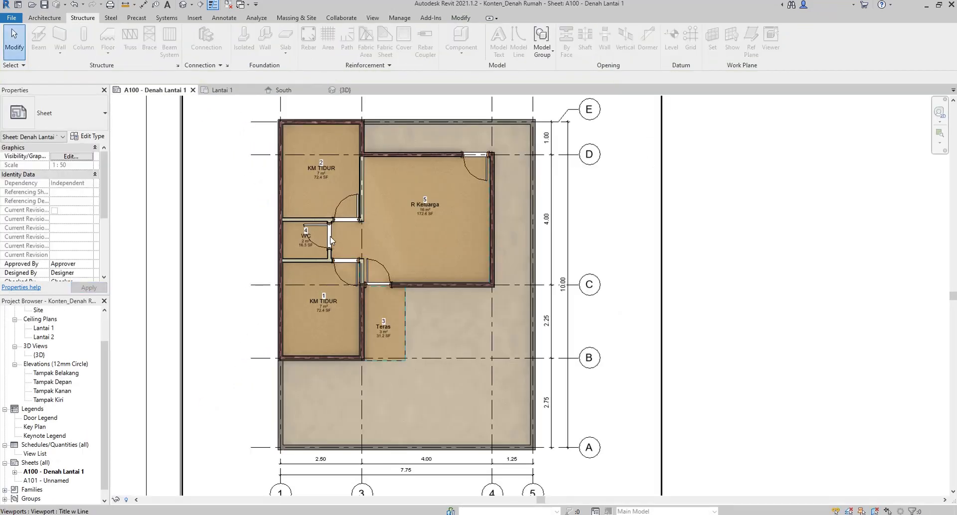
# Step: Draw a 1.5 m architectural wall upward from the midpoint of the lower bedroom's upper wall
pyautogui.click(237, 93)
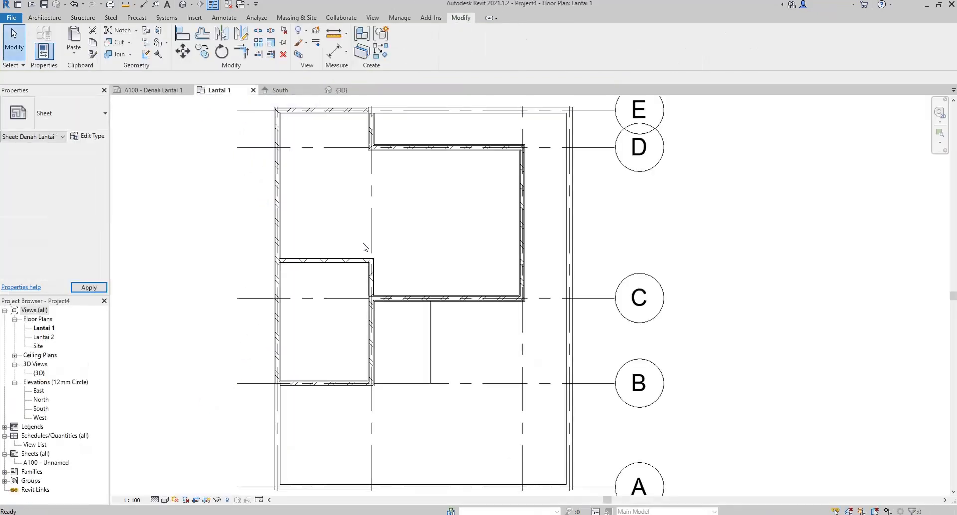
pyautogui.click(43, 19)
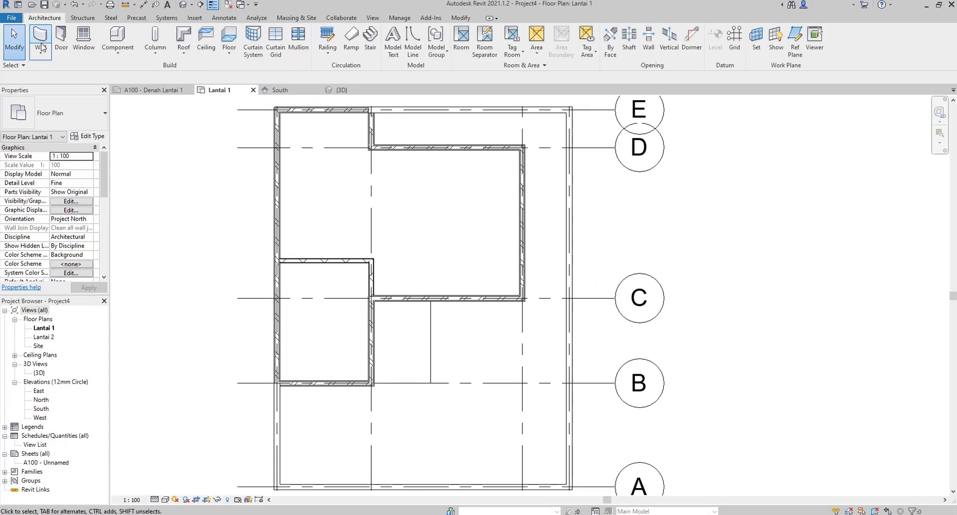
pyautogui.click(43, 50)
pyautogui.click(65, 66)
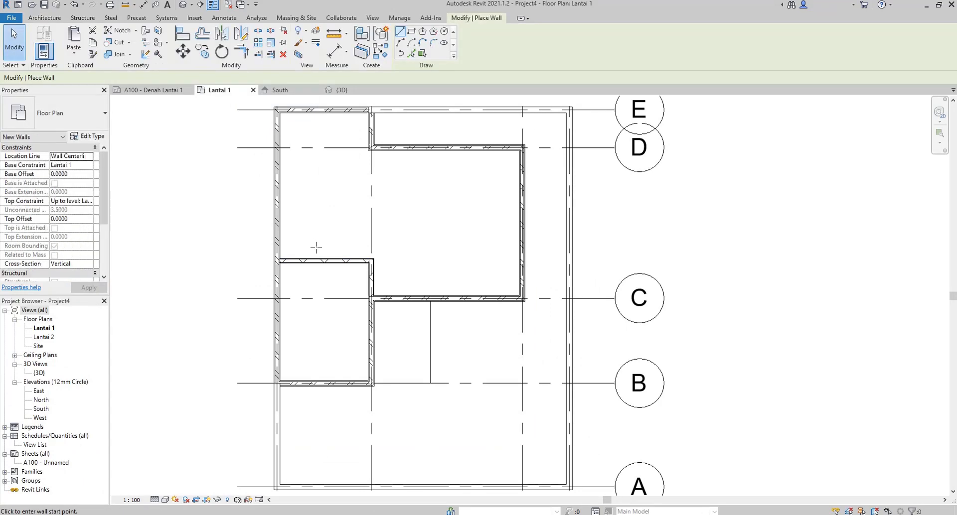
pyautogui.scroll(1, 309, 249)
pyautogui.click(326, 262)
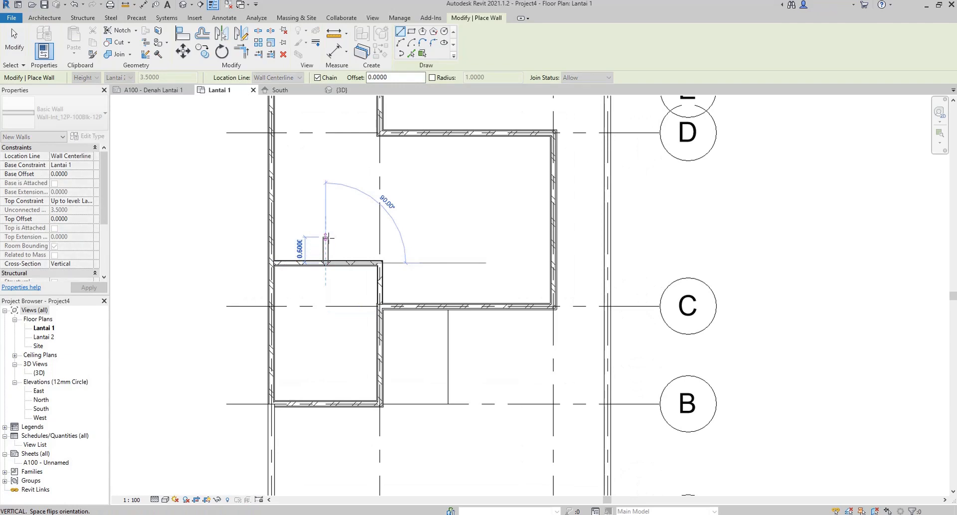
pyautogui.write('1.5')
pyautogui.press('Return')
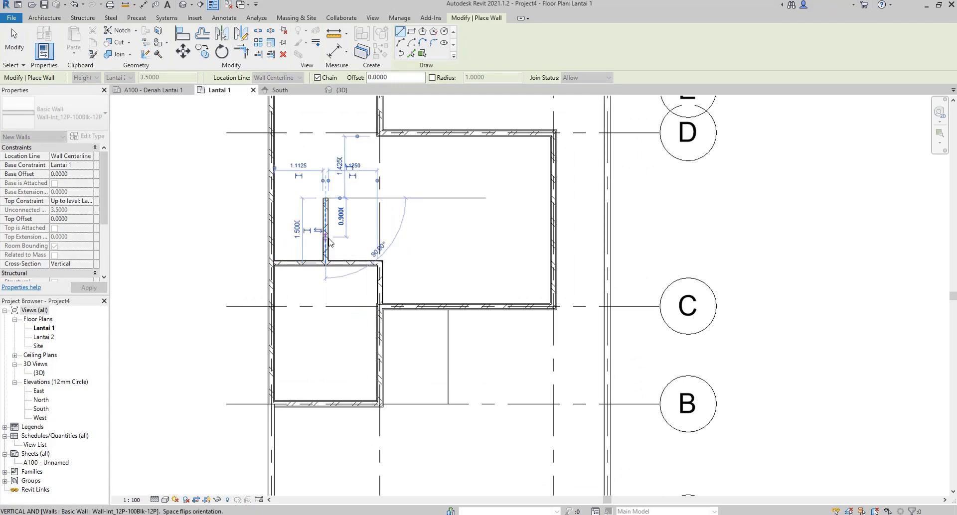
# Step: Extend the wall chain horizontally to the exterior wall on grid 1 to enclose the small WC room
pyautogui.scroll(2, 290, 205)
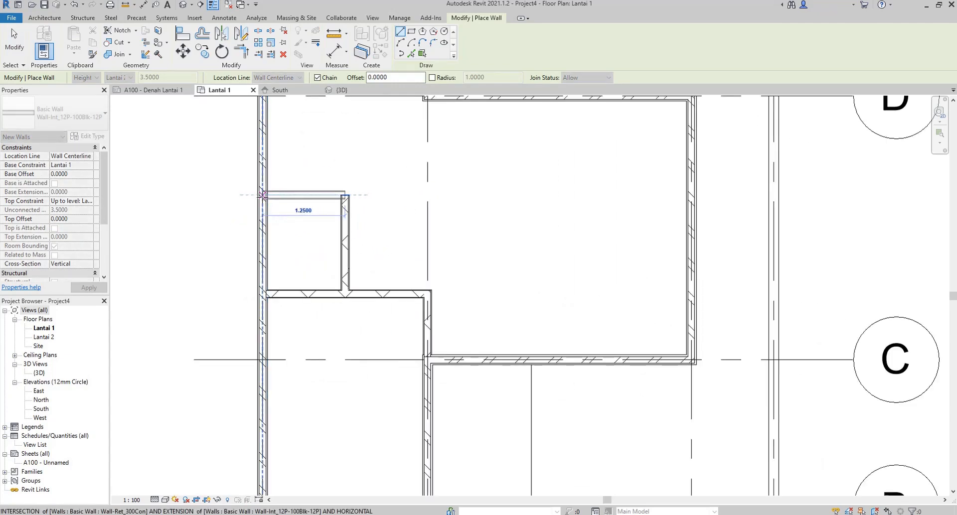
pyautogui.click(263, 195)
pyautogui.press('Escape')
pyautogui.scroll(-2, 399, 237)
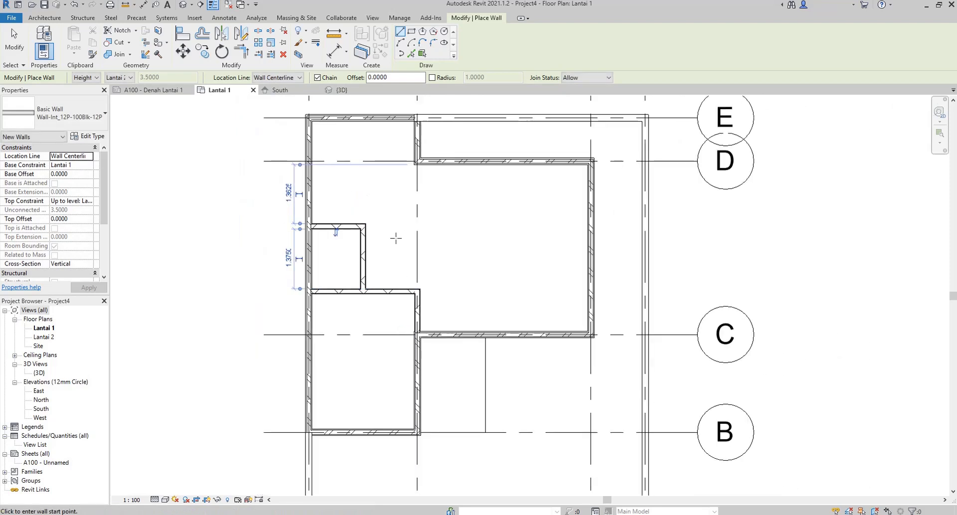
# Step: Draw walls from the WC's upper corner across to grid 2 and up to the wall on grid D, enclosing the upper bedroom
pyautogui.scroll(1, 375, 204)
pyautogui.scroll(1, 376, 205)
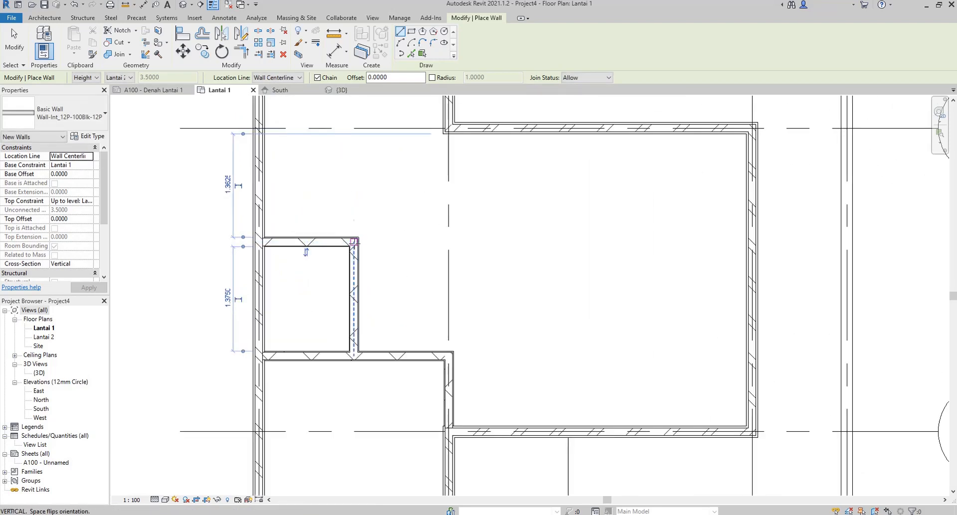
pyautogui.click(354, 241)
pyautogui.click(448, 243)
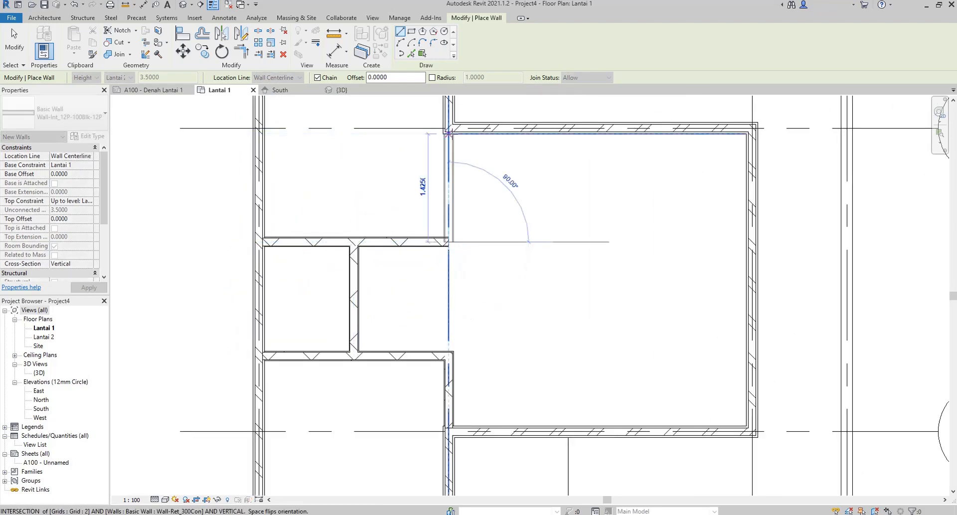
pyautogui.click(448, 129)
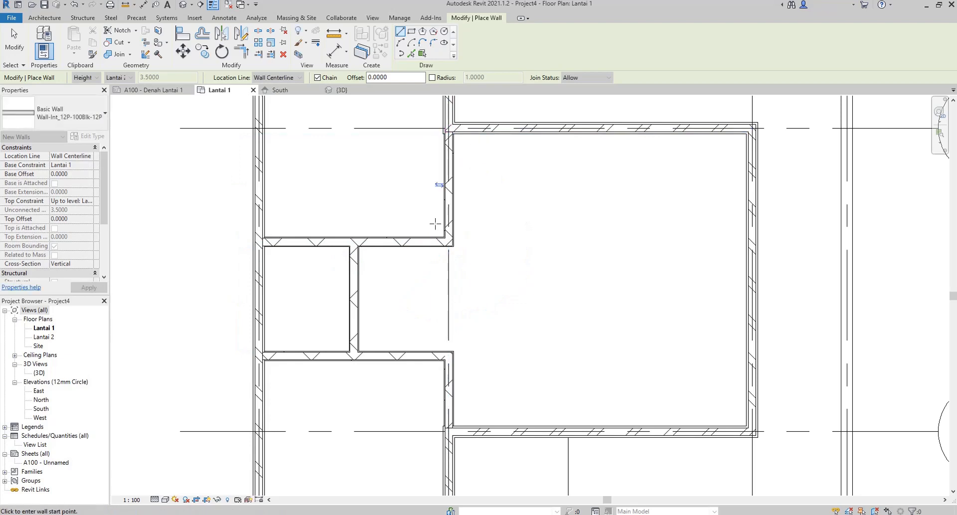
pyautogui.scroll(-3, 427, 272)
pyautogui.press('Escape')
pyautogui.press('Escape')
pyautogui.scroll(-1, 406, 278)
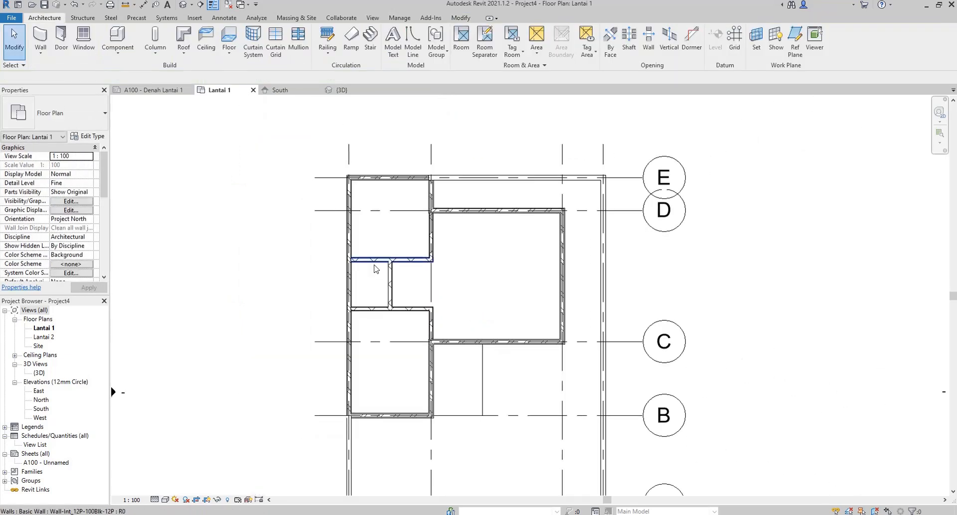
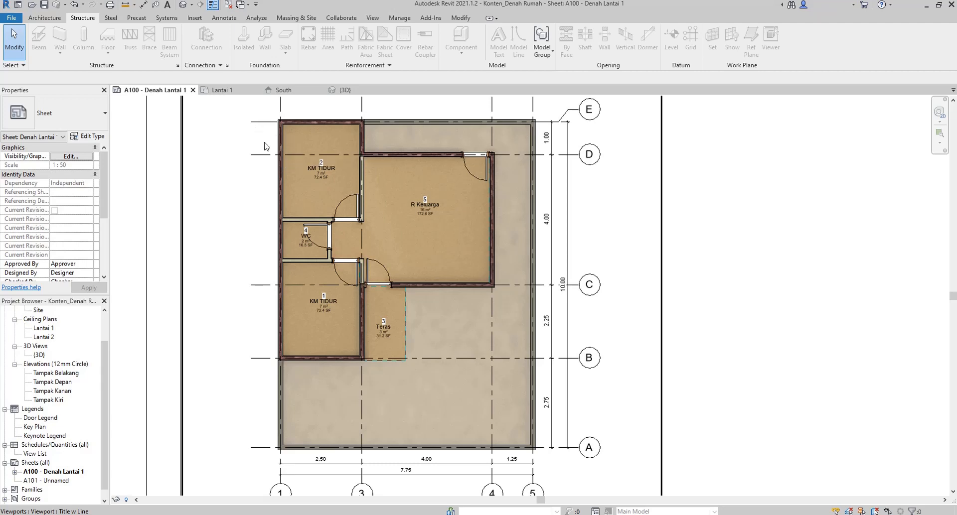
# Step: Start an architectural floor and sketch a rectangular boundary along the inner wall faces of the upper bedroom
pyautogui.click(222, 91)
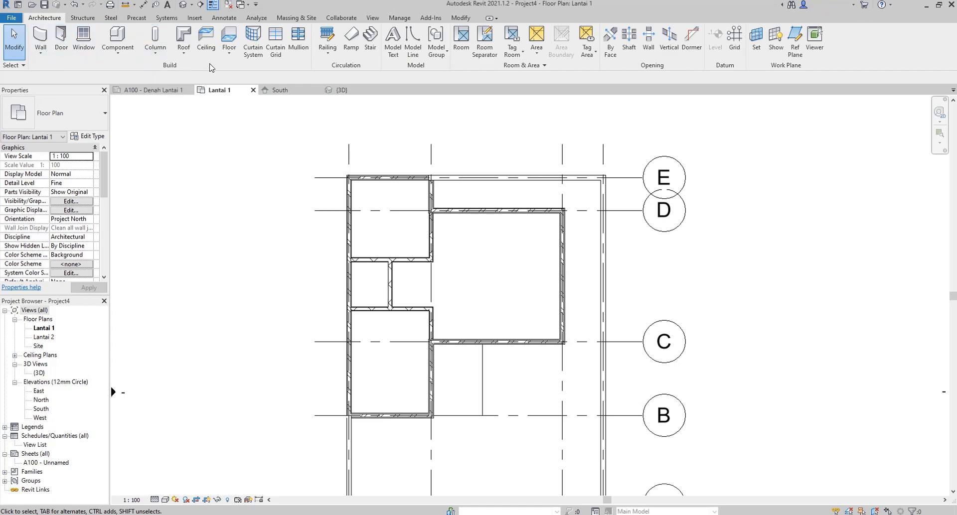
pyautogui.click(229, 50)
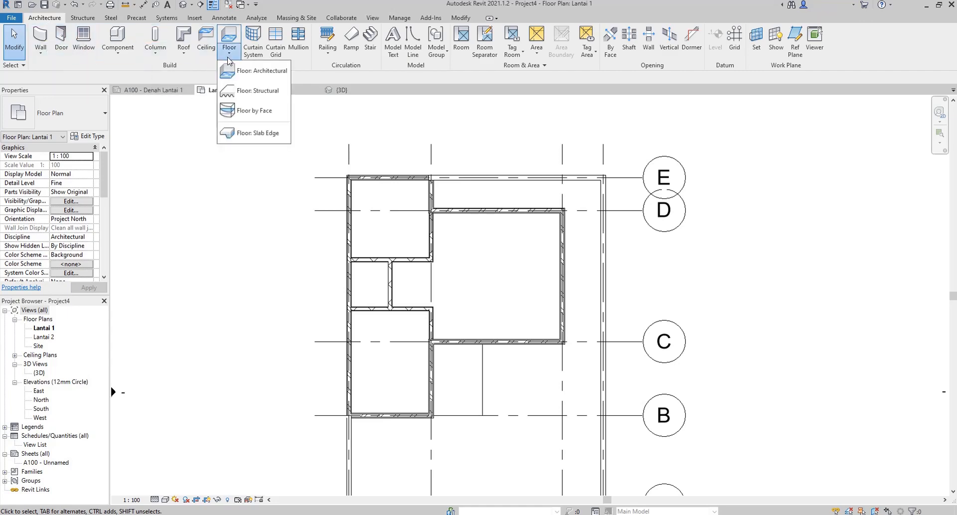
pyautogui.click(259, 71)
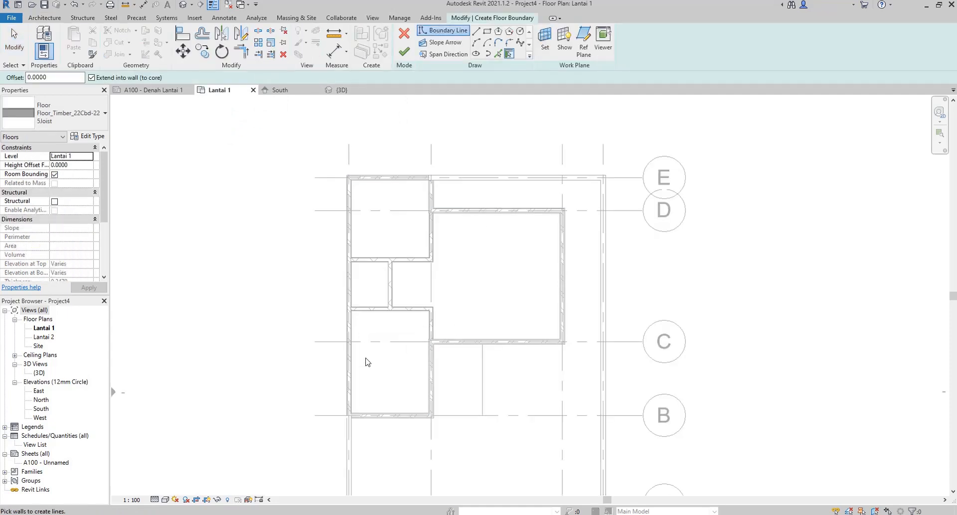
pyautogui.click(487, 31)
pyautogui.scroll(5, 421, 253)
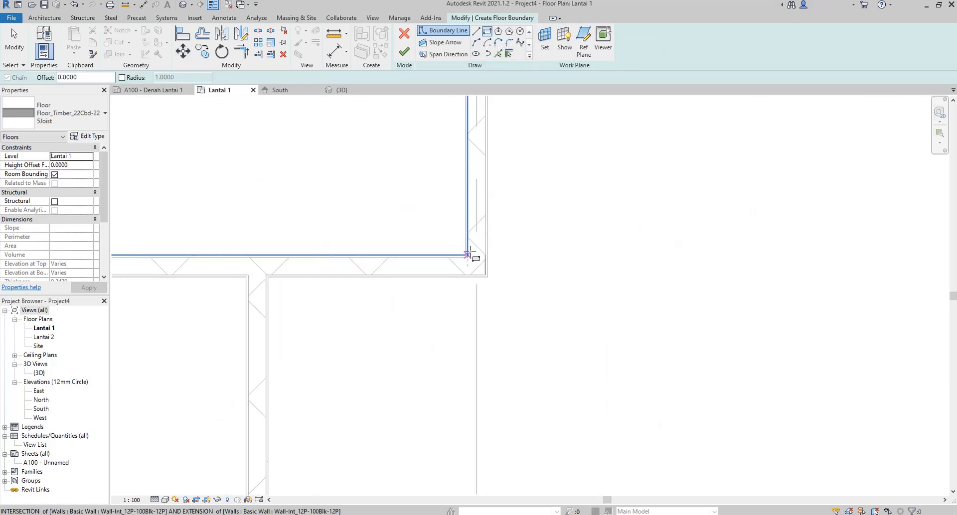
pyautogui.click(467, 256)
pyautogui.scroll(-3, 326, 112)
pyautogui.moveTo(326, 112); pyautogui.dragTo(439, 270, button='middle')
pyautogui.scroll(3, 283, 143)
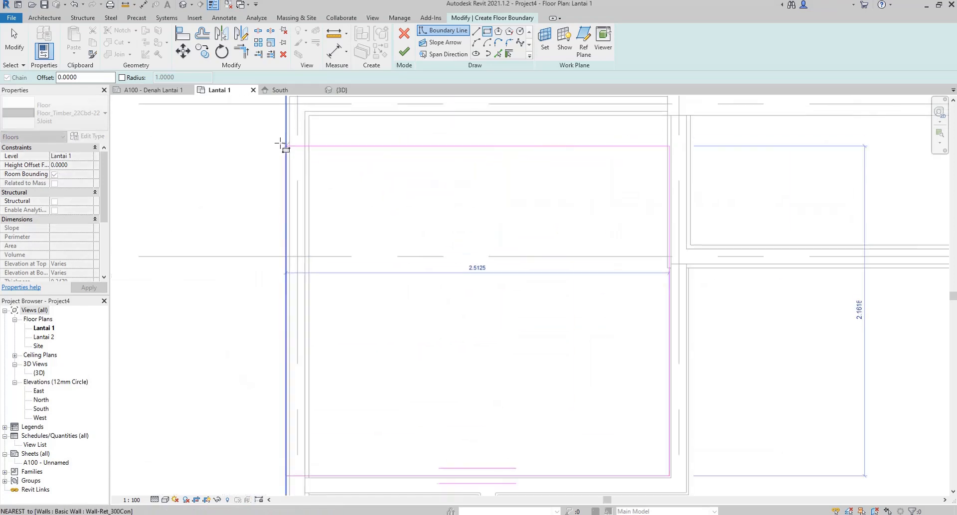
pyautogui.click(312, 112)
pyautogui.scroll(-5, 390, 194)
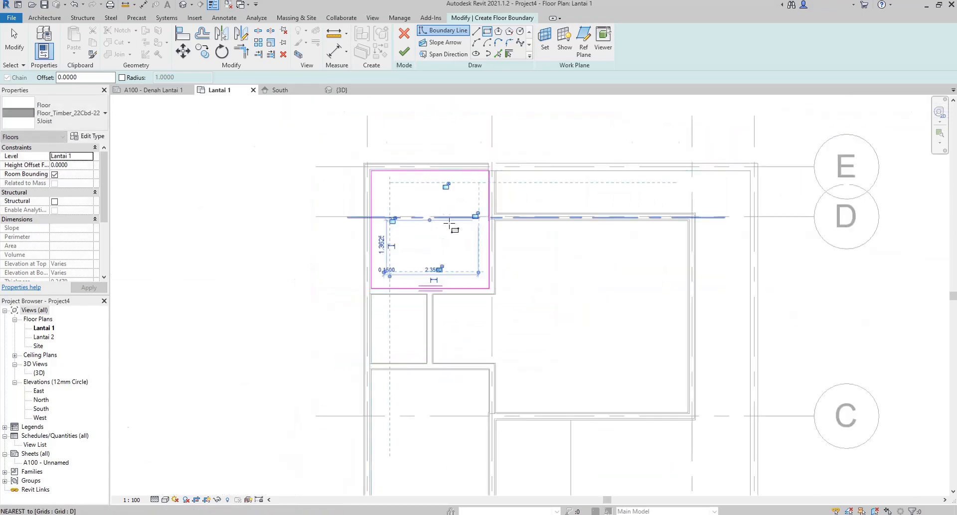
# Step: Sketch a second rectangular floor boundary along the inner wall faces of the lower bedroom
pyautogui.scroll(5, 465, 397)
pyautogui.scroll(2, 489, 409)
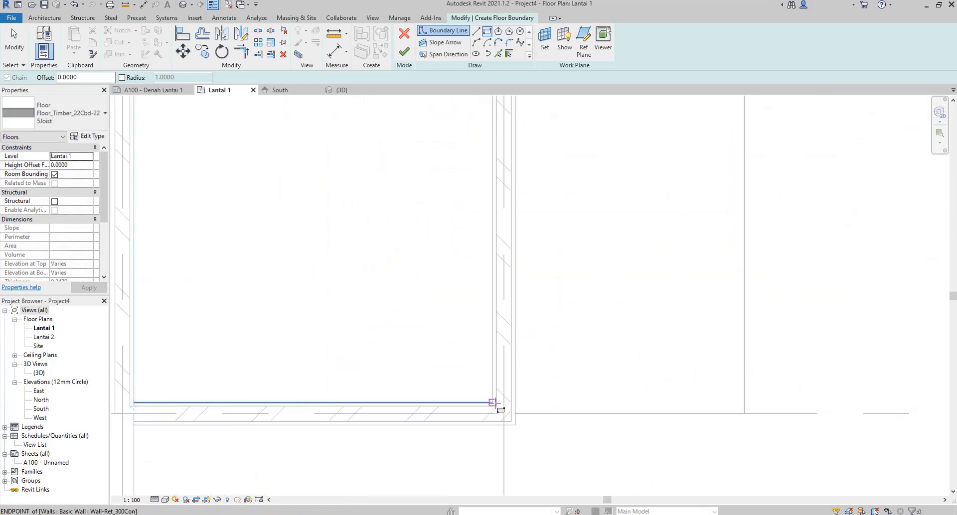
pyautogui.click(492, 403)
pyautogui.scroll(-3, 488, 355)
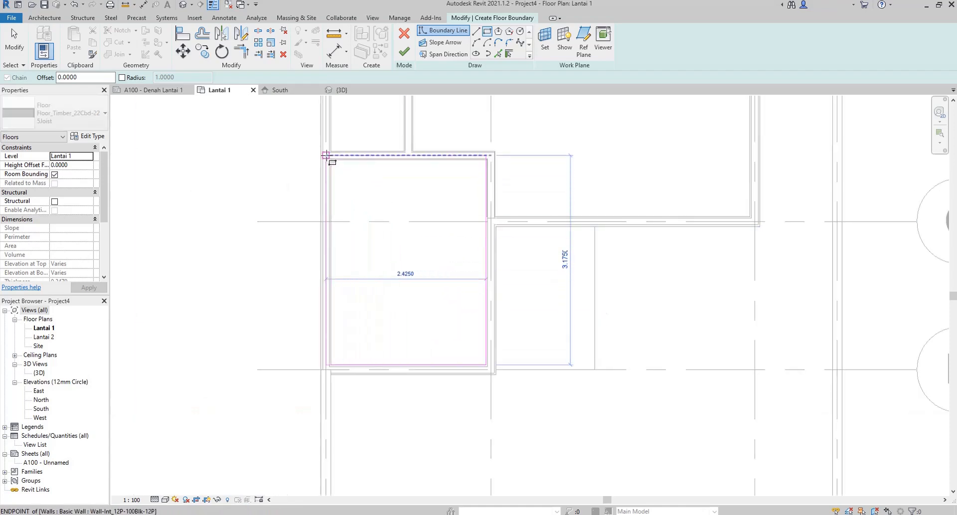
pyautogui.scroll(4, 329, 156)
pyautogui.scroll(1, 330, 155)
pyautogui.click(341, 171)
pyautogui.scroll(-6, 336, 265)
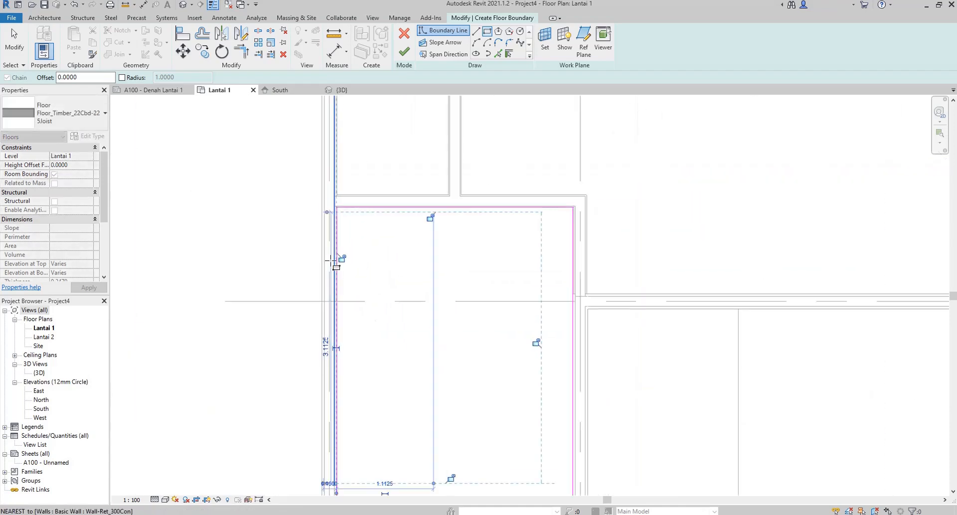
pyautogui.scroll(-4, 449, 249)
# Step: Draw floor boundary lines in the living room along the grid C wall to grid 2 and up to the lower bedroom's upper corner
pyautogui.scroll(2, 446, 219)
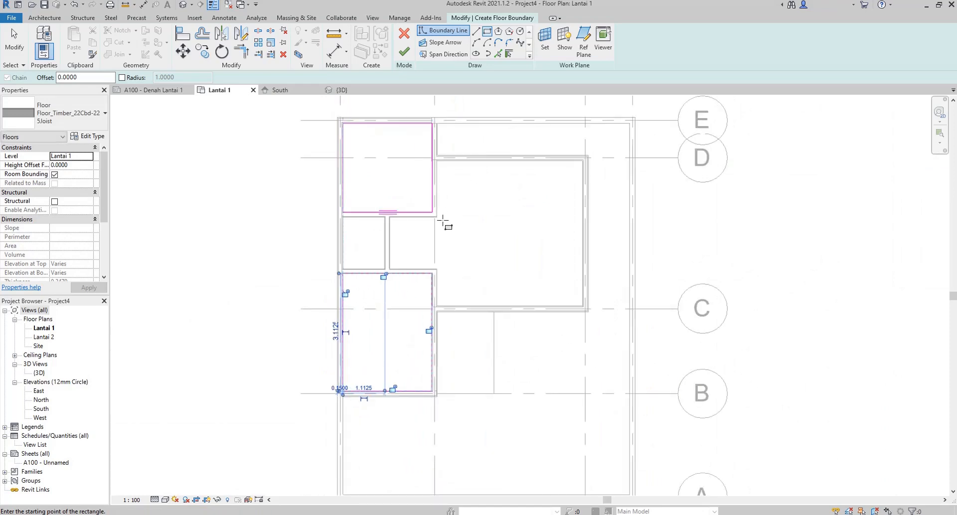
pyautogui.scroll(2, 454, 192)
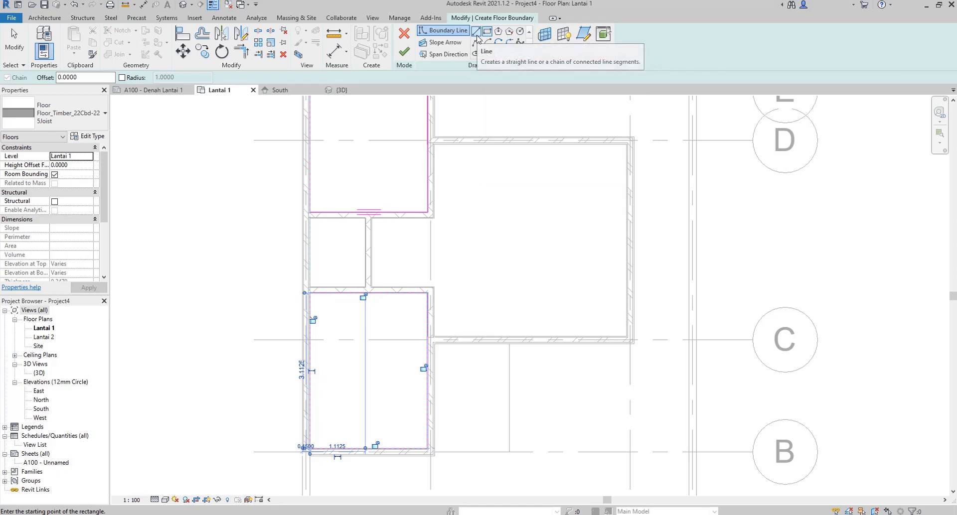
pyautogui.click(476, 34)
pyautogui.scroll(5, 623, 340)
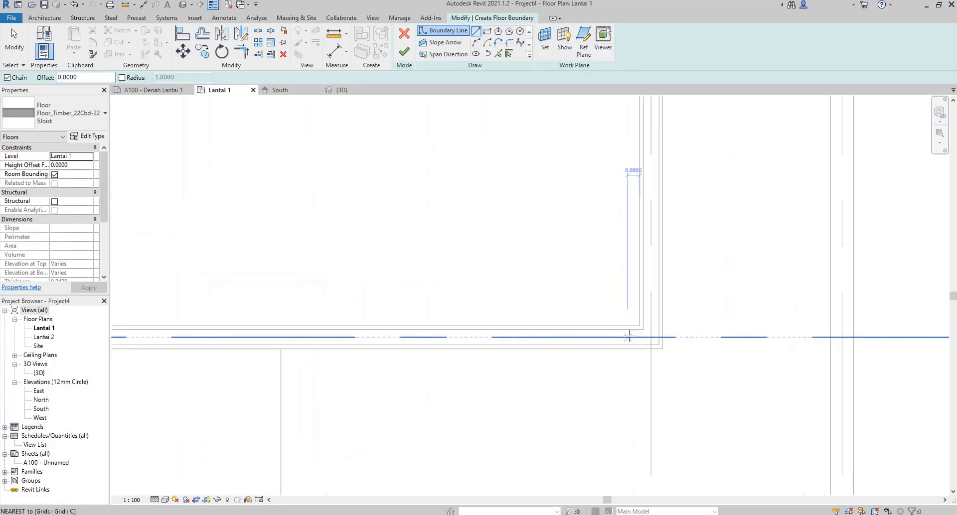
pyautogui.click(640, 326)
pyautogui.scroll(-3, 637, 327)
pyautogui.scroll(4, 327, 310)
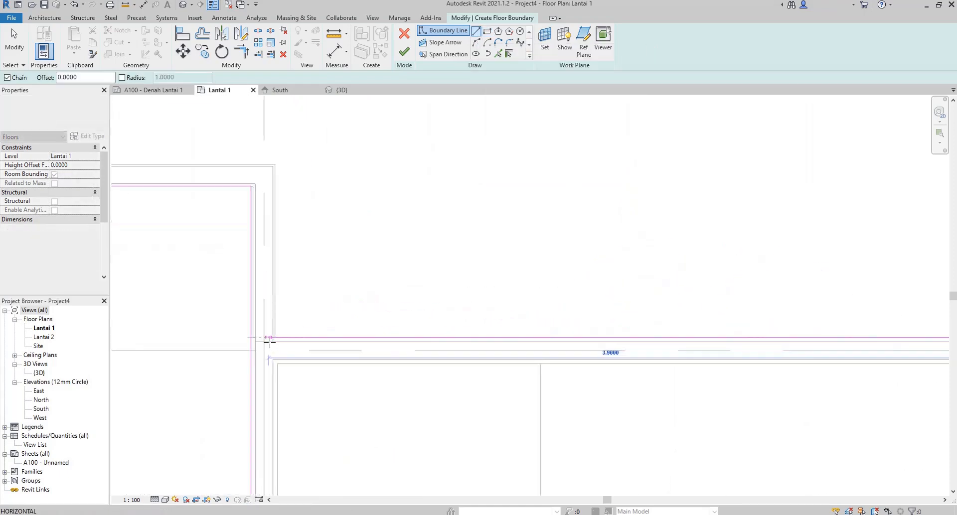
pyautogui.click(269, 341)
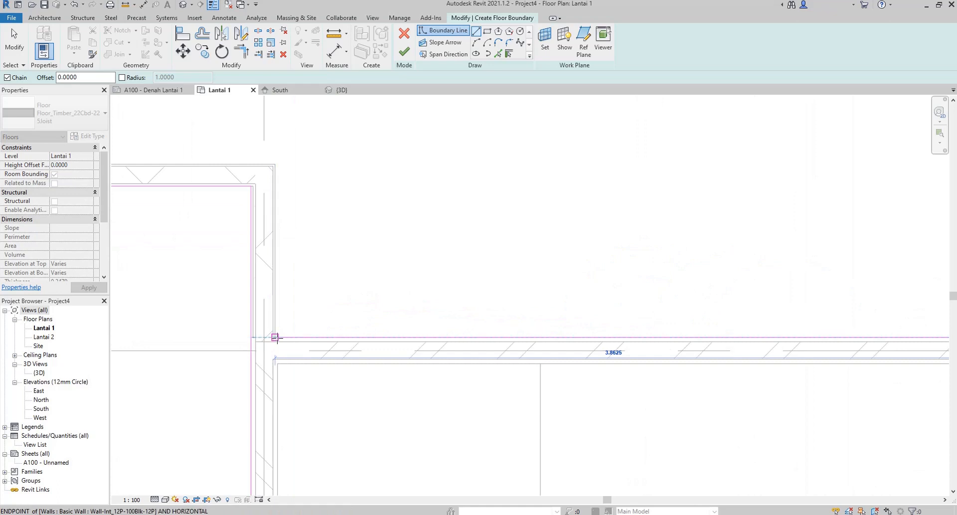
pyautogui.click(272, 166)
pyautogui.scroll(-2, 416, 218)
pyautogui.scroll(4, 255, 193)
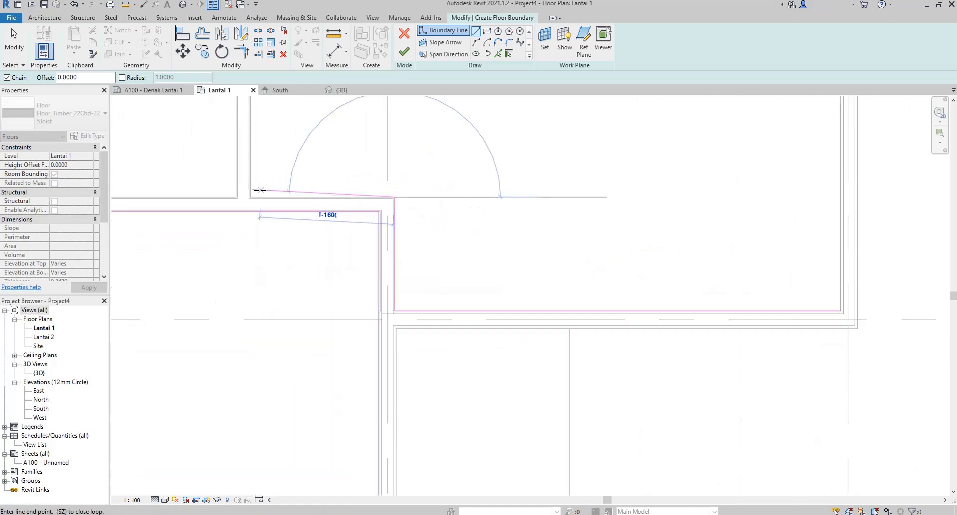
# Step: Continue the boundary around the passage beside the WC partition to grid 2, and up the bedroom wall to the grid D wall
pyautogui.scroll(-2, 251, 215)
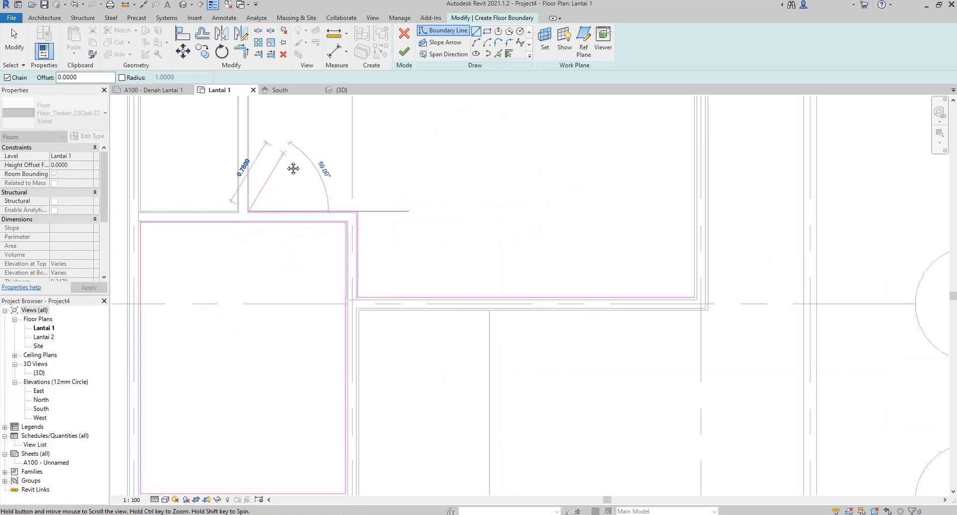
pyautogui.moveTo(293, 169); pyautogui.dragTo(309, 299, button='middle')
pyautogui.scroll(2, 271, 231)
pyautogui.click(263, 212)
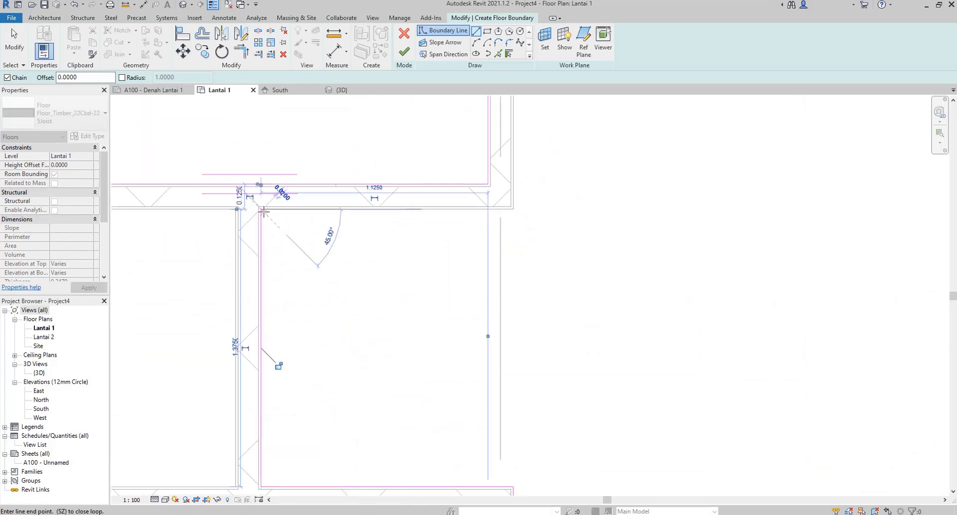
pyautogui.click(513, 207)
pyautogui.scroll(-2, 501, 315)
pyautogui.scroll(-2, 500, 315)
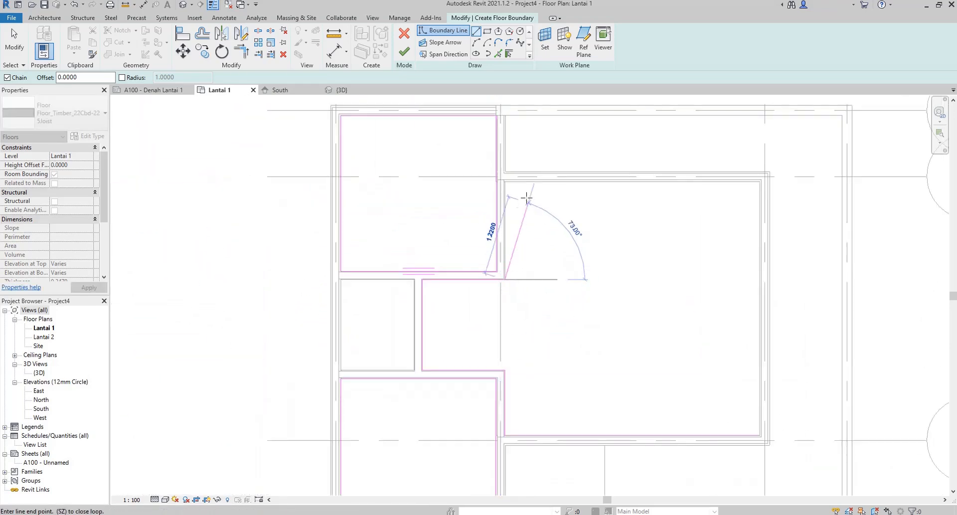
pyautogui.scroll(3, 457, 155)
pyautogui.click(456, 155)
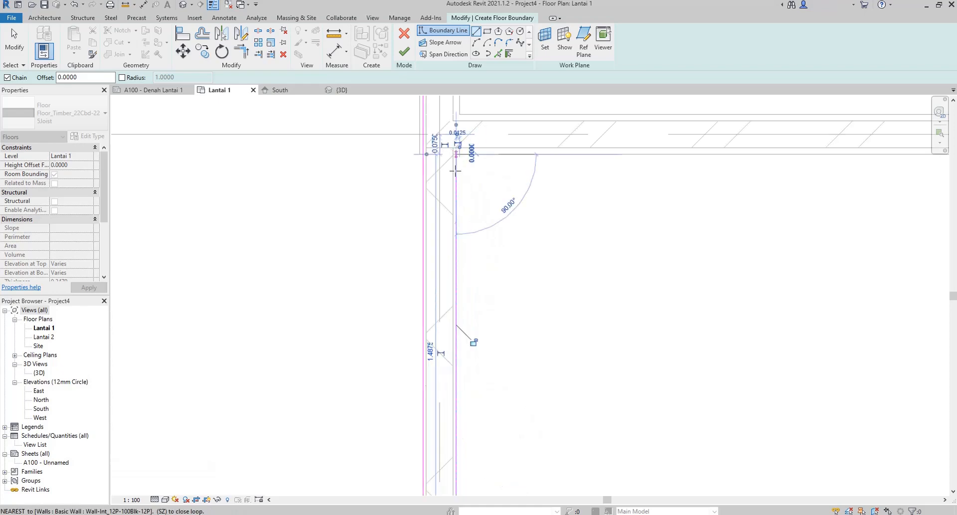
# Step: Close the living room boundary along the inner faces of the walls on grids D and 3
pyautogui.scroll(-2, 751, 205)
pyautogui.scroll(3, 790, 171)
pyautogui.click(792, 174)
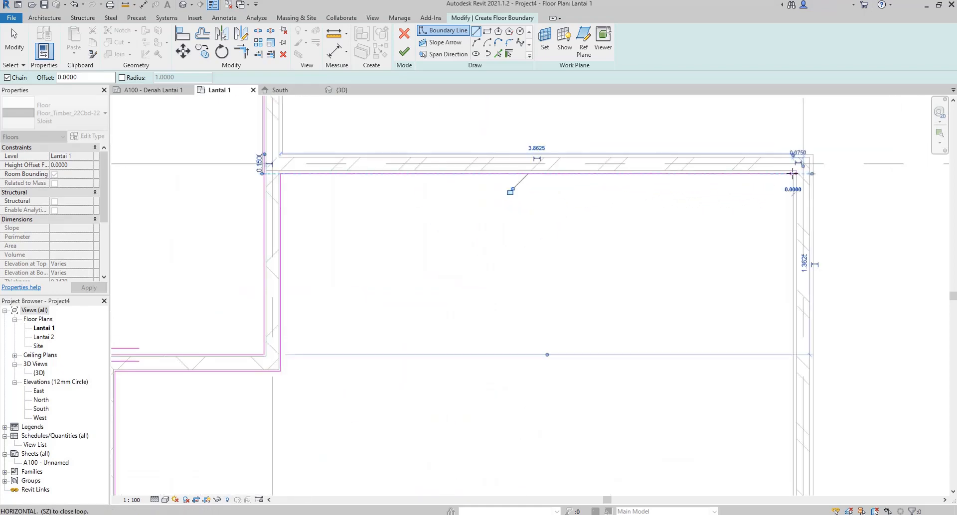
pyautogui.scroll(-2, 772, 371)
pyautogui.scroll(3, 797, 446)
pyautogui.scroll(2, 801, 433)
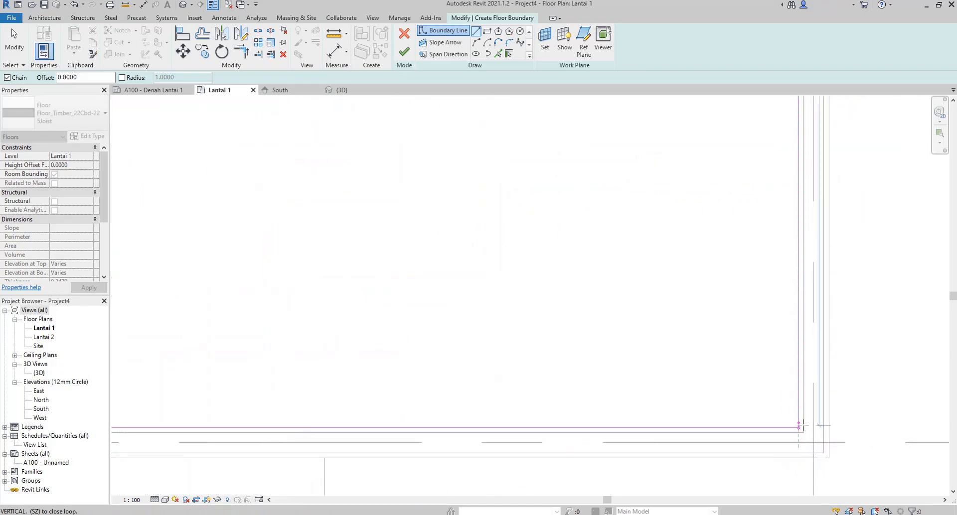
pyautogui.click(799, 427)
pyautogui.scroll(-2, 670, 382)
pyautogui.scroll(-3, 669, 383)
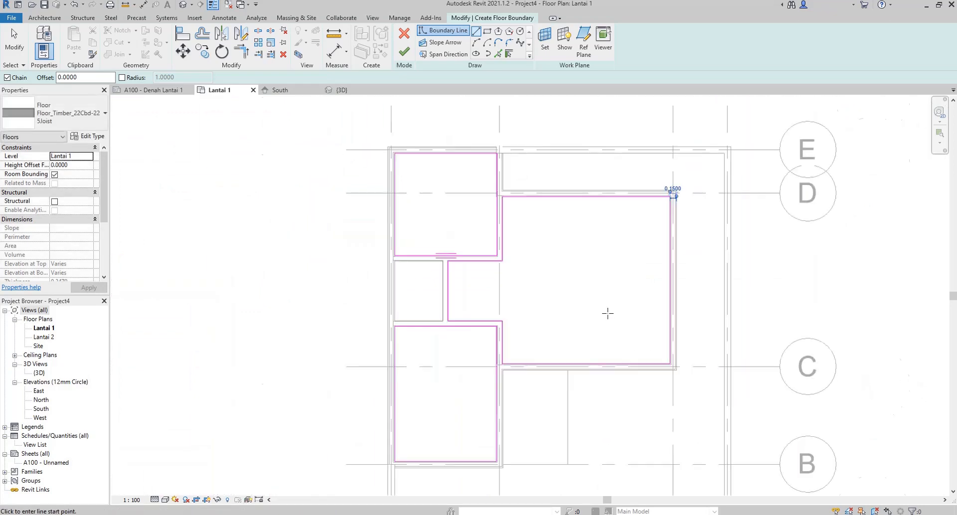
pyautogui.scroll(1, 382, 300)
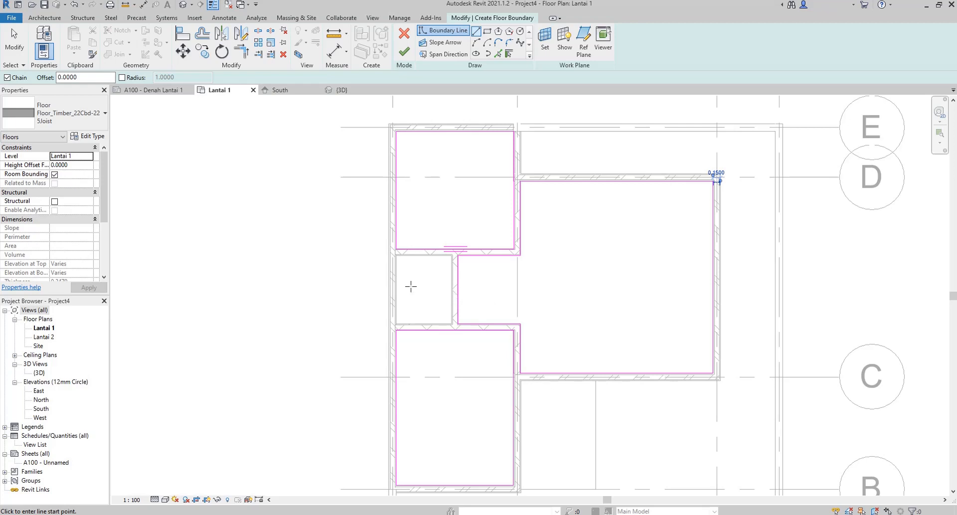
# Step: Sketch a rectangular floor boundary along the WC's inner wall faces and finish the floor
pyautogui.click(487, 31)
pyautogui.scroll(5, 455, 323)
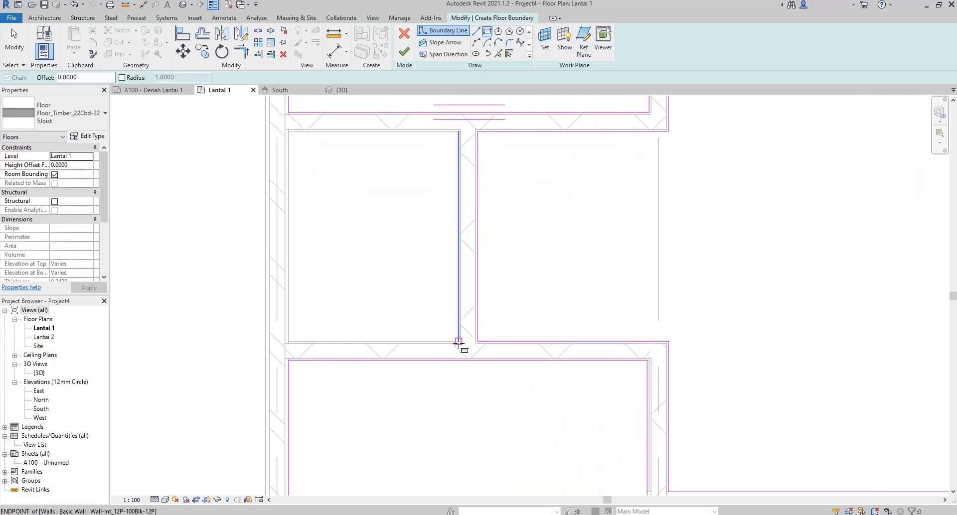
pyautogui.click(458, 342)
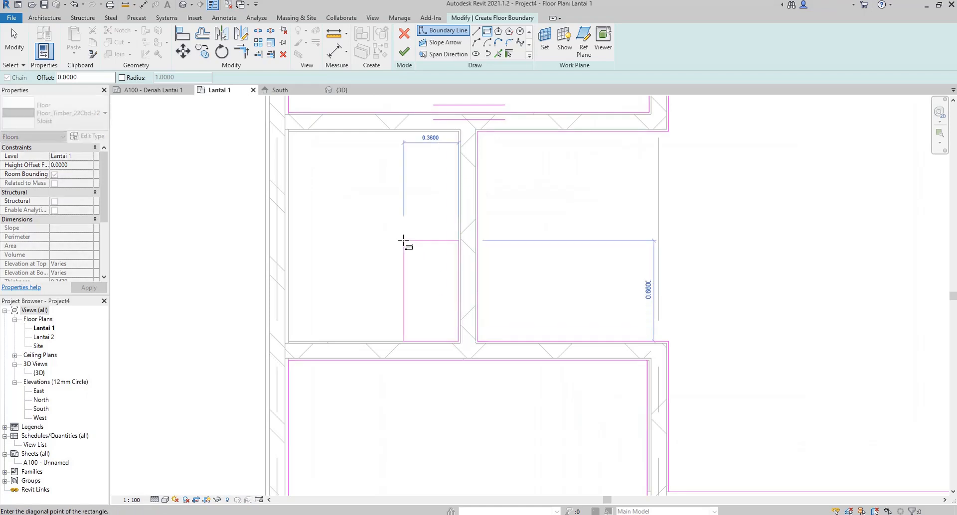
pyautogui.click(289, 131)
pyautogui.scroll(-3, 320, 193)
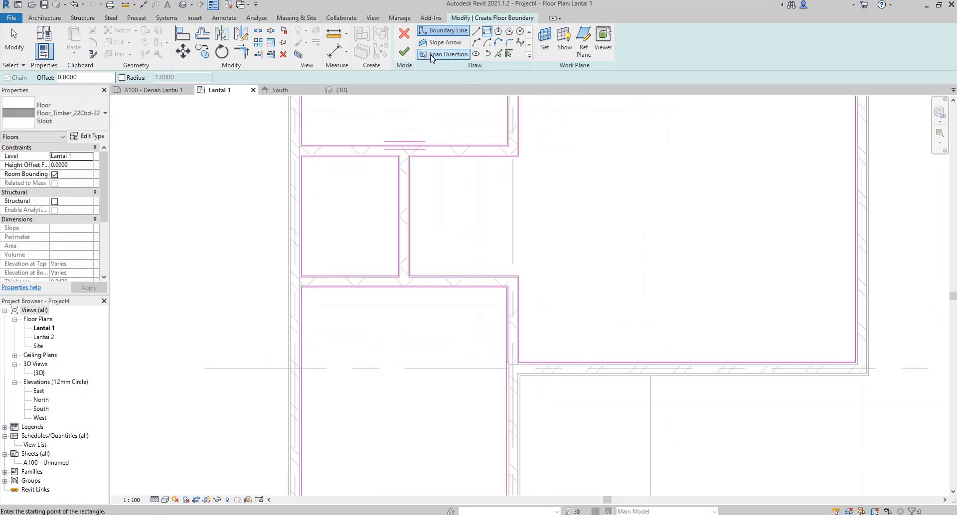
pyautogui.click(405, 55)
pyautogui.scroll(-4, 434, 260)
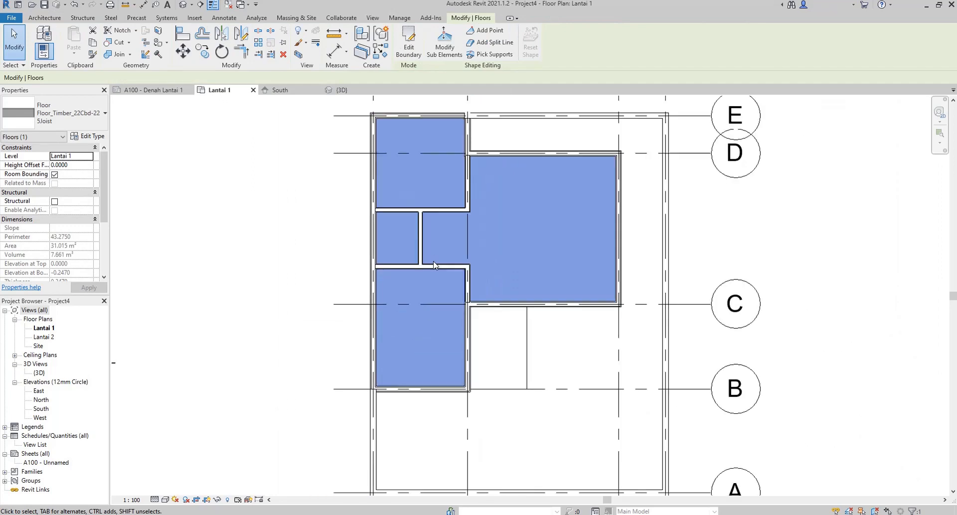
pyautogui.press('Escape')
# Step: Set the floor plan's visual style to Realistic
pyautogui.scroll(-3, 334, 252)
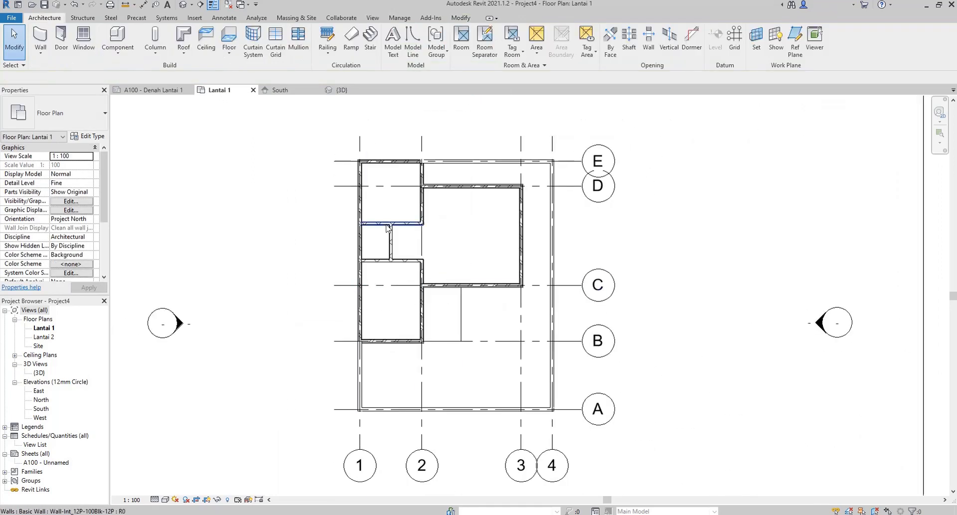
pyautogui.click(166, 500)
pyautogui.click(189, 485)
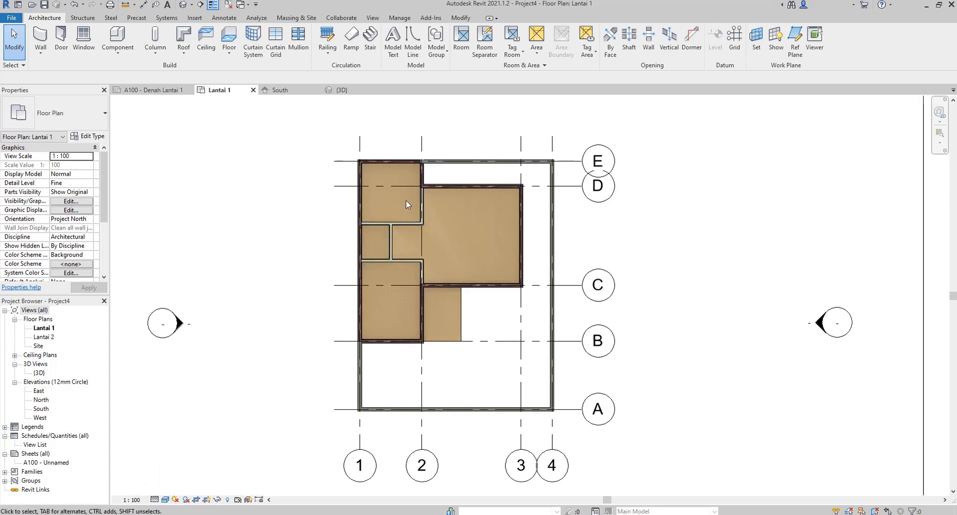
# Step: Start another architectural floor and draw a boundary line along the grid 4 perimeter wall's inner face from grid E to grid A
pyautogui.scroll(3, 403, 289)
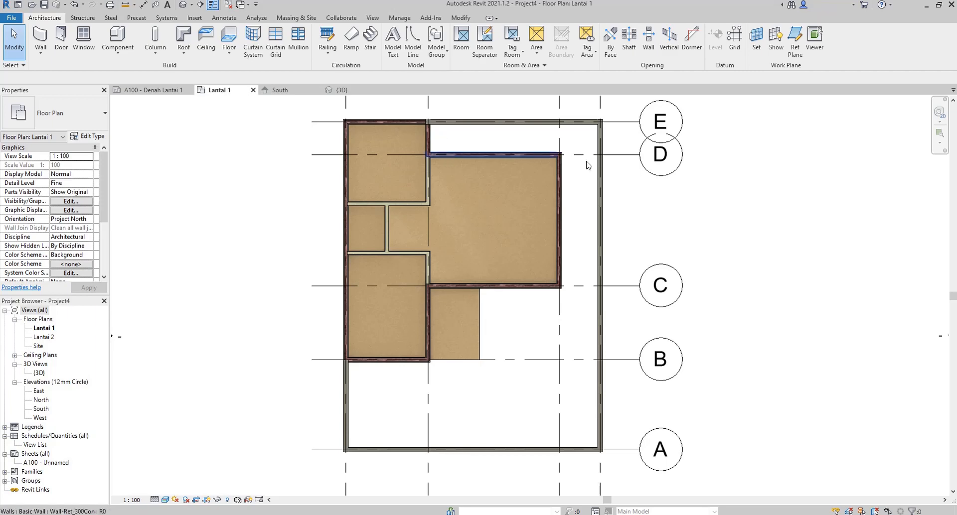
pyautogui.click(228, 53)
pyautogui.click(258, 73)
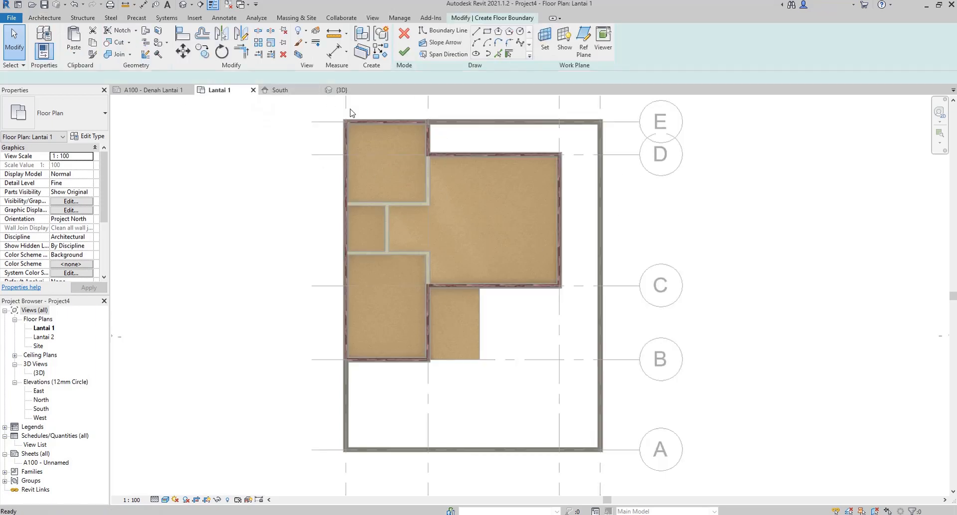
pyautogui.click(83, 122)
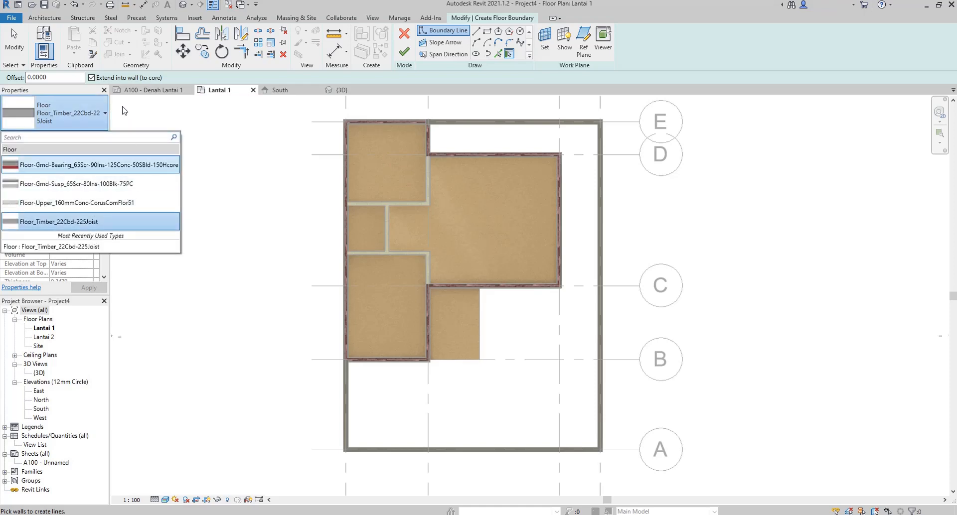
pyautogui.click(82, 124)
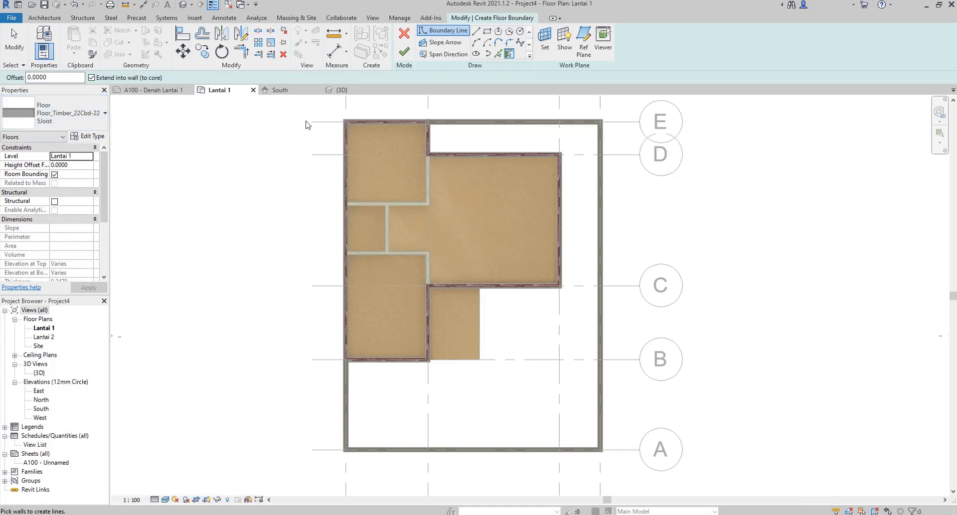
pyautogui.click(476, 31)
pyautogui.scroll(5, 599, 119)
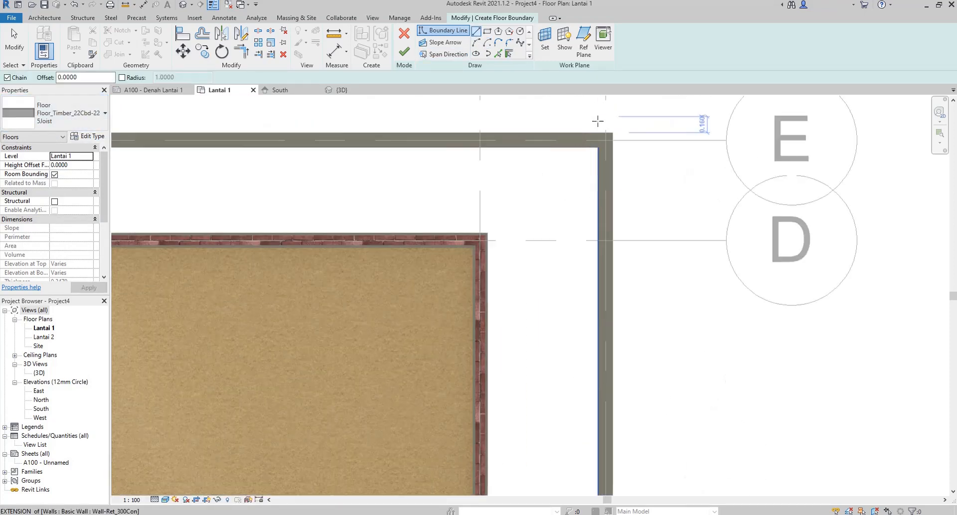
pyautogui.click(599, 162)
pyautogui.scroll(-5, 603, 199)
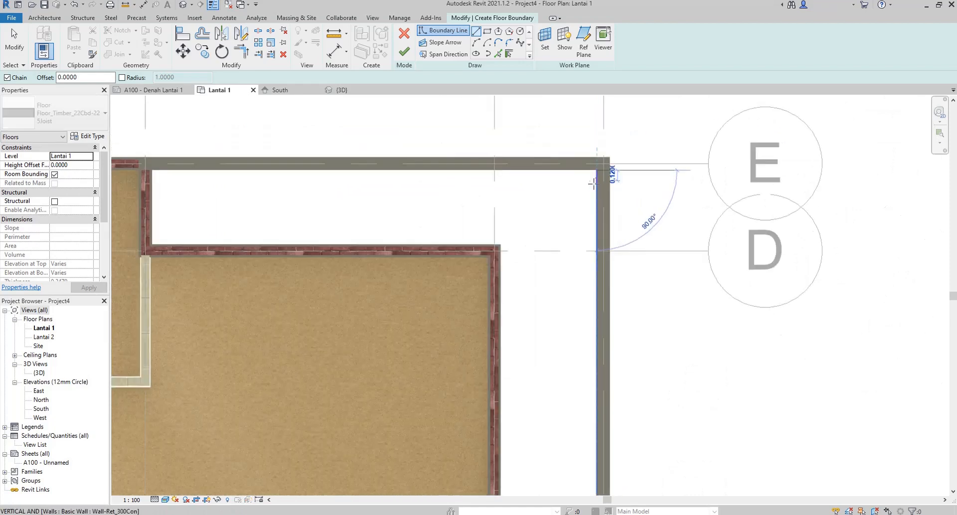
pyautogui.scroll(5, 573, 348)
pyautogui.click(605, 399)
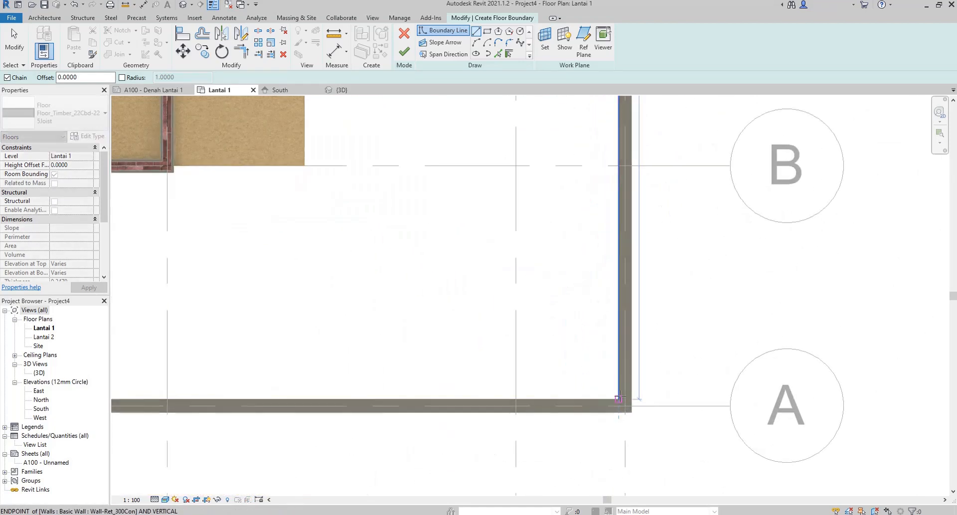
# Step: Continue the yard boundary along the perimeter walls on grids A and 1, and across the lower bedroom's outer wall face
pyautogui.scroll(-4, 549, 394)
pyautogui.scroll(4, 329, 416)
pyautogui.click(329, 417)
pyautogui.scroll(2, 329, 416)
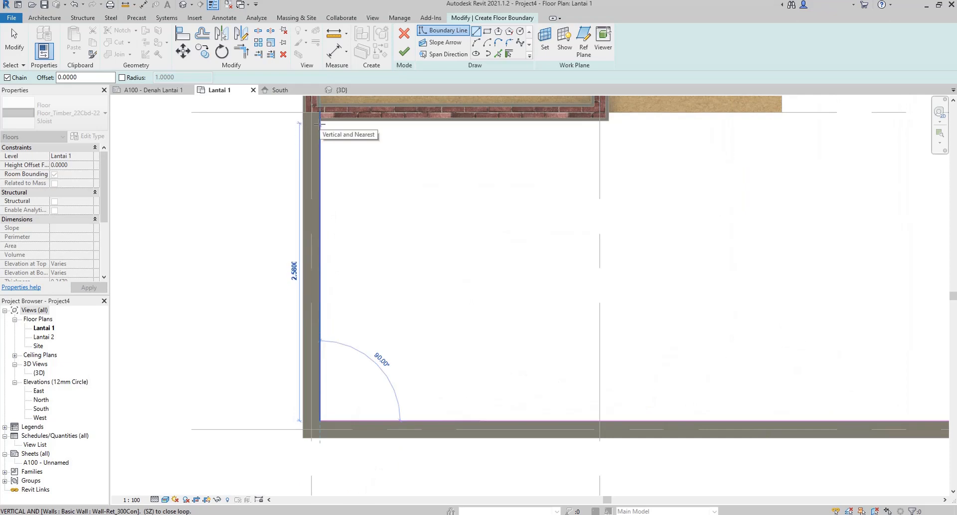
pyautogui.click(320, 124)
pyautogui.click(611, 123)
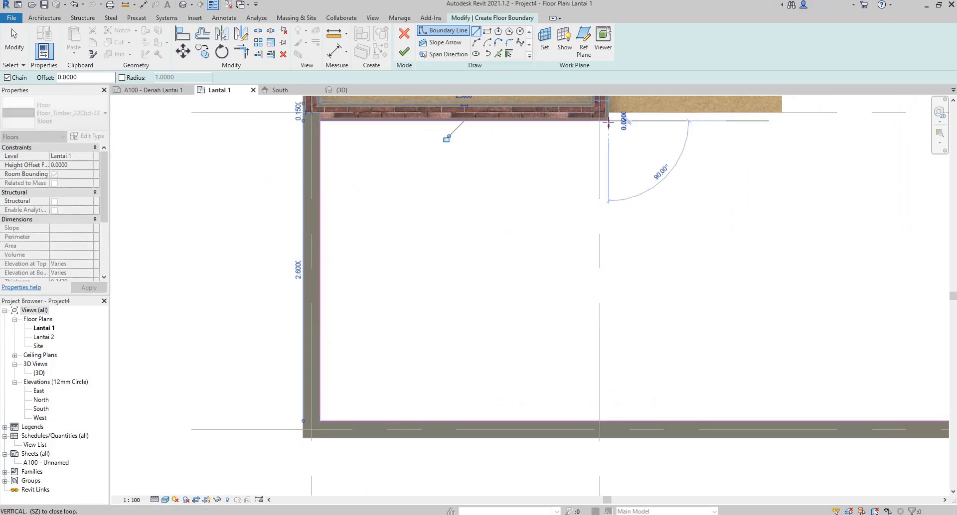
# Step: Trace the yard boundary around the porch floor's outer edges and along the grid C wall's outer face to grid 3
pyautogui.click(781, 113)
pyautogui.moveTo(732, 164); pyautogui.dragTo(519, 353, button='middle')
pyautogui.moveTo(578, 203); pyautogui.dragTo(543, 347, button='middle')
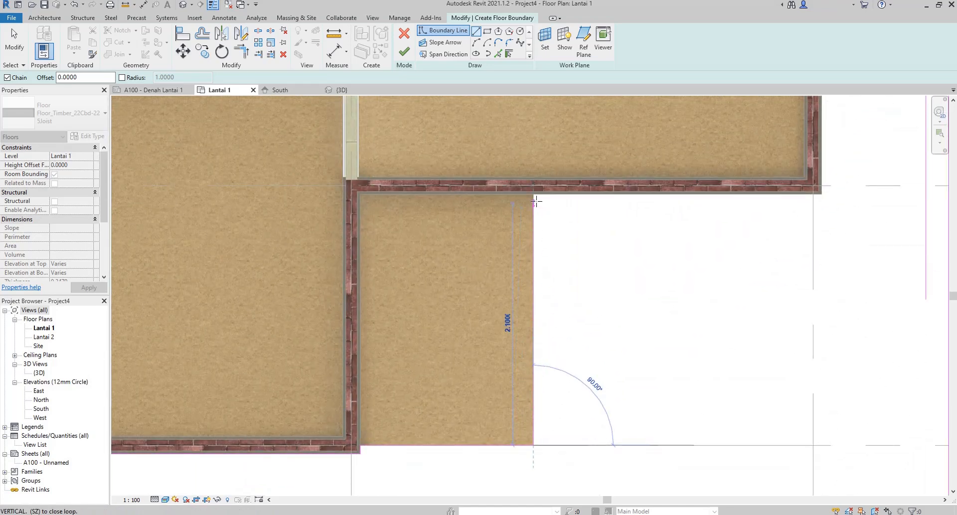
pyautogui.click(533, 195)
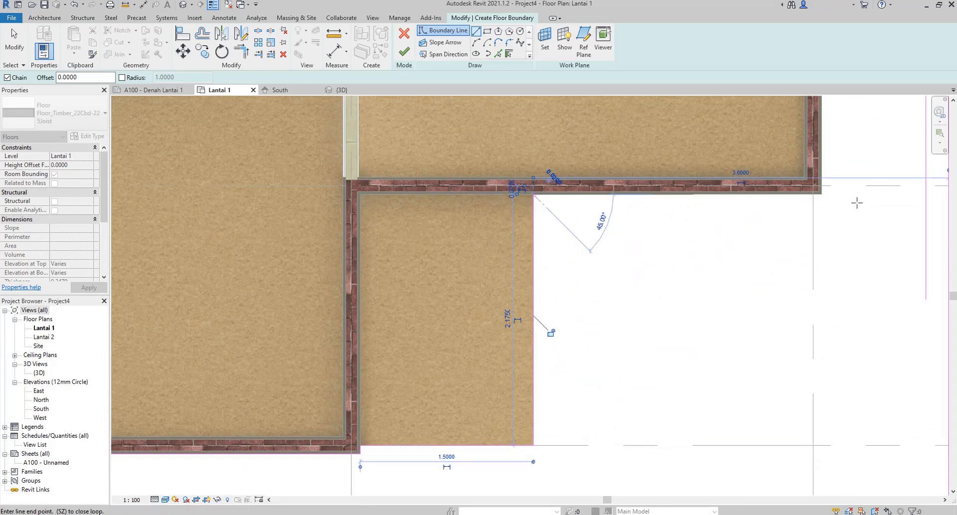
pyautogui.click(822, 194)
# Step: Close the yard boundary along the outer house walls on grids 3, D and 2, and the perimeter wall on grid E
pyautogui.scroll(-5, 720, 288)
pyautogui.moveTo(756, 132); pyautogui.dragTo(756, 207, button='middle')
pyautogui.scroll(6, 756, 207)
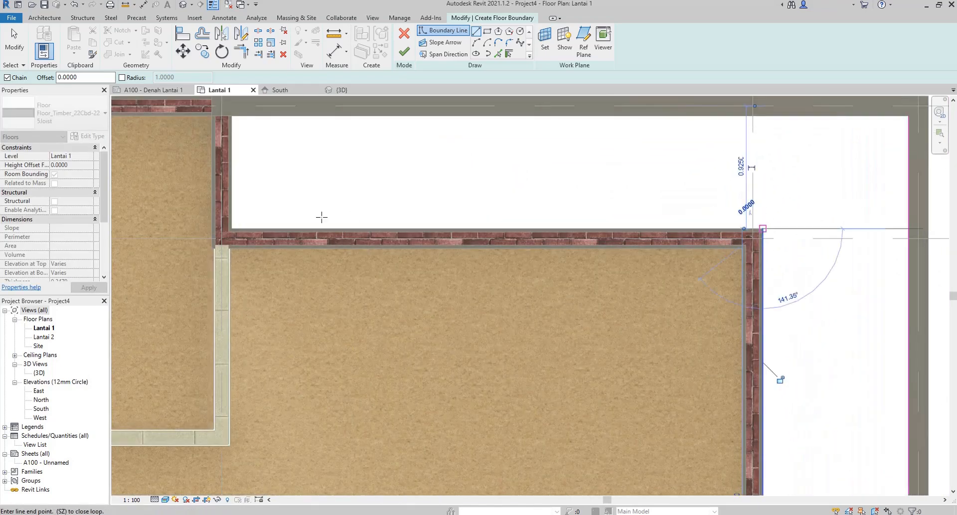
pyautogui.click(231, 229)
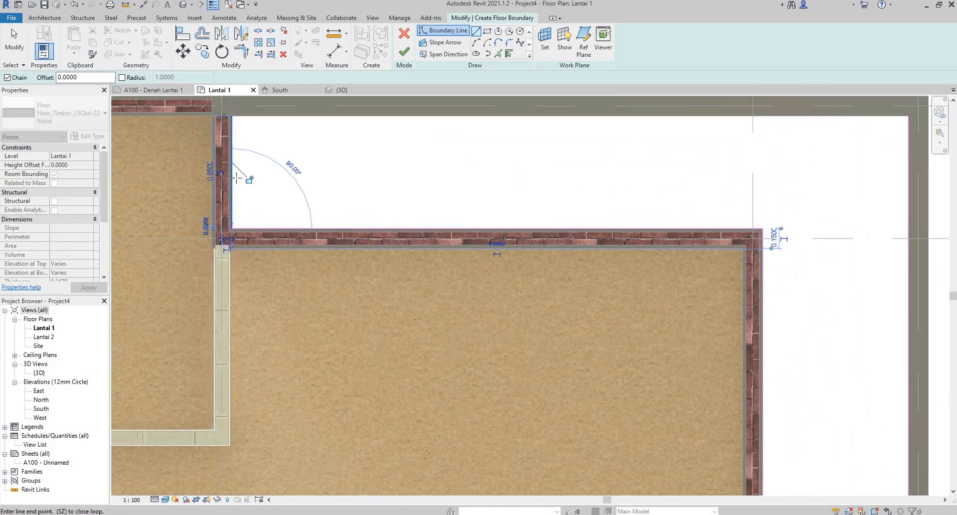
pyautogui.click(232, 116)
pyautogui.click(906, 115)
pyautogui.scroll(-6, 761, 145)
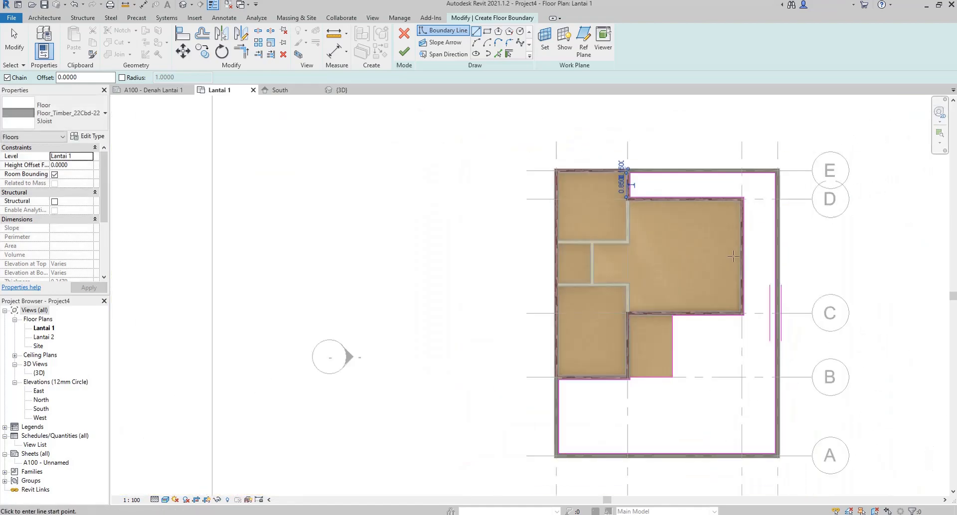
# Step: Assign the Floor-Grnd-Susp_65Scr-80Ins-100Blk-75PC type to the sketched yard floor and finish its boundary
pyautogui.click(74, 115)
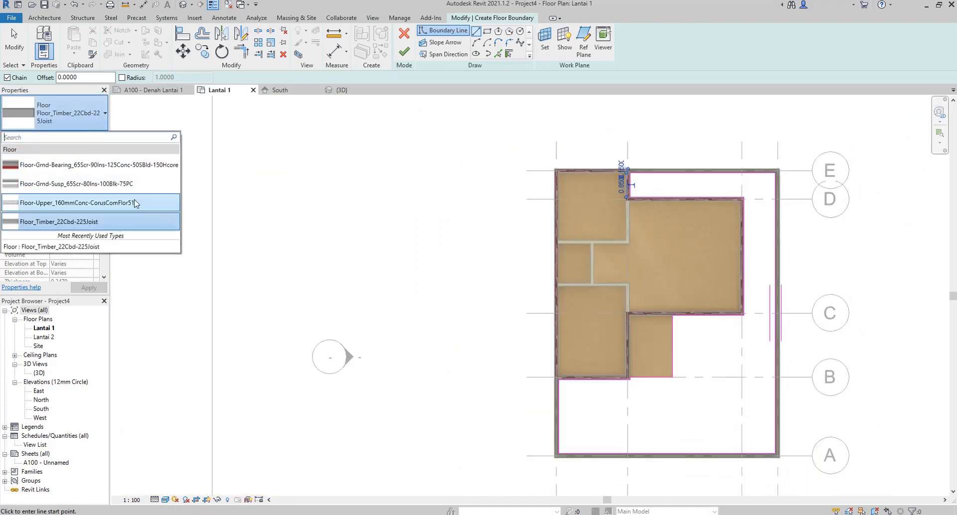
pyautogui.click(144, 183)
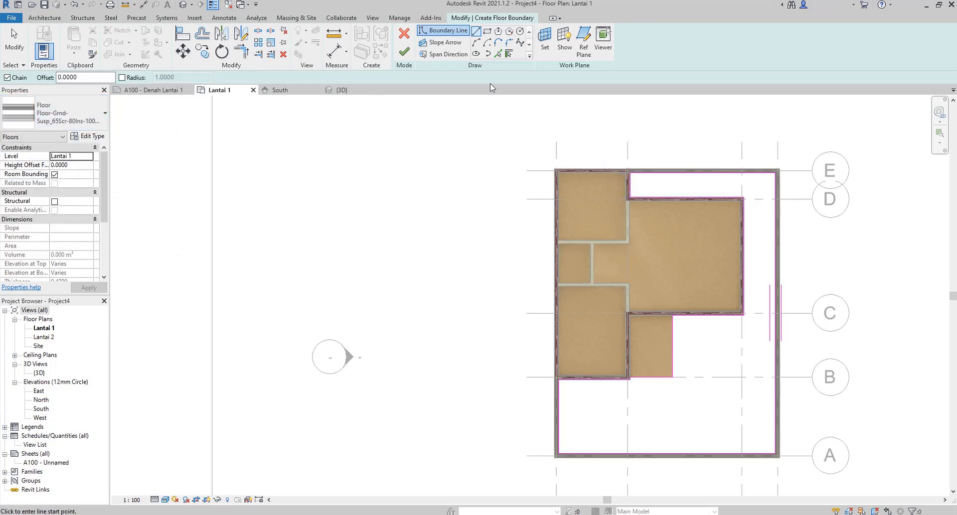
pyautogui.click(401, 54)
pyautogui.press('Escape')
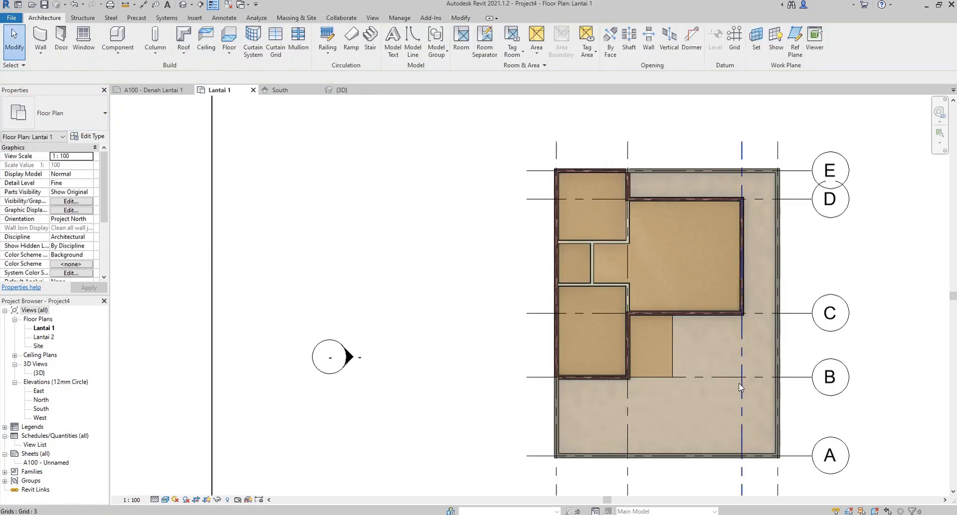
pyautogui.scroll(1, 768, 406)
pyautogui.moveTo(769, 356); pyautogui.dragTo(627, 343, button='middle')
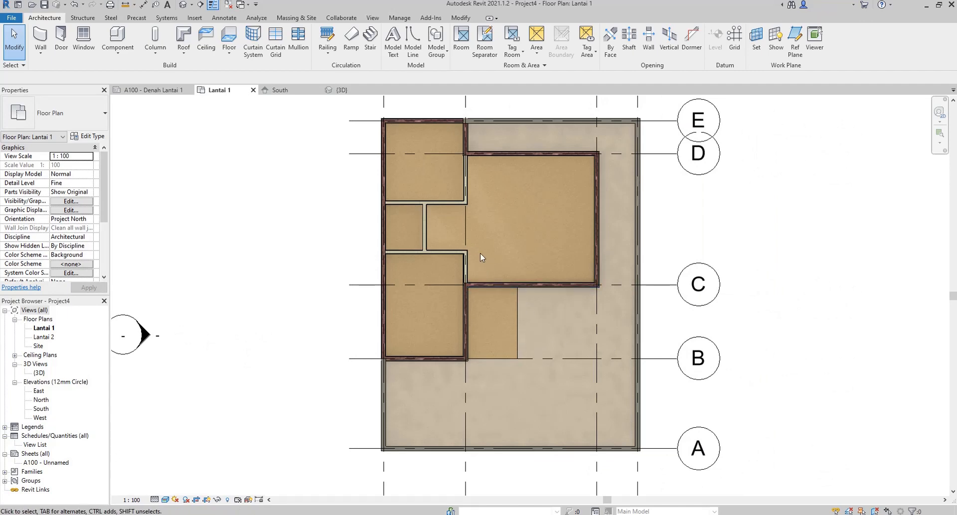
pyautogui.scroll(-1, 347, 264)
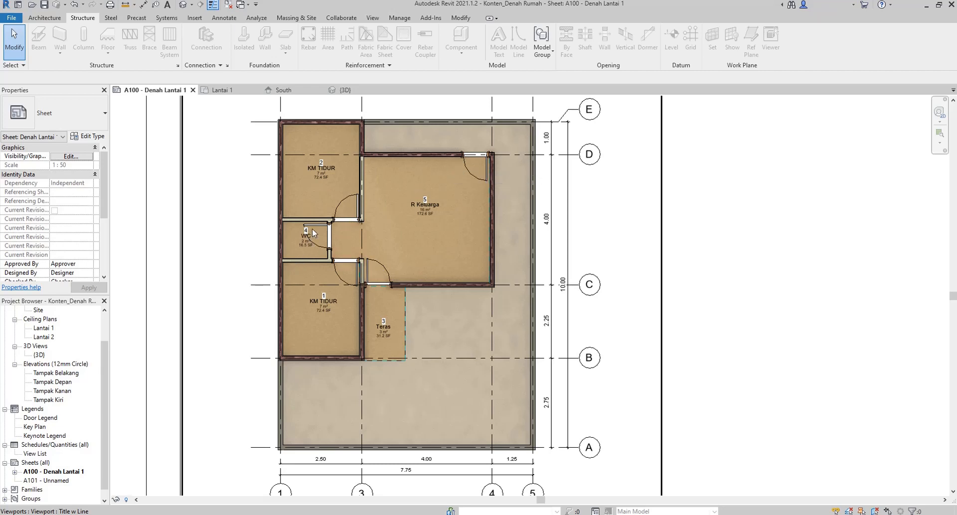
# Step: Return to the project's Lantai 1 plan and start placing a door of type Doors_IntSgl 810x2110mm
pyautogui.click(229, 93)
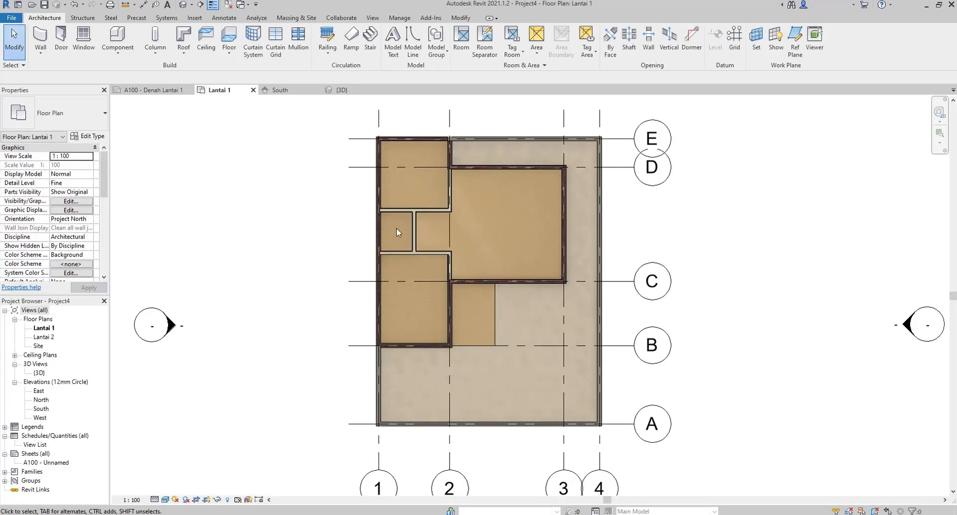
pyautogui.click(64, 50)
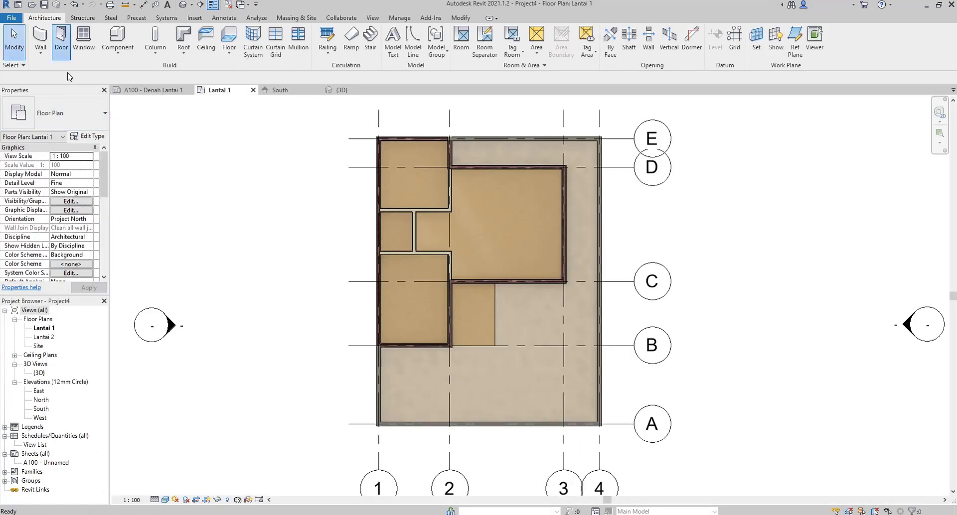
pyautogui.click(81, 118)
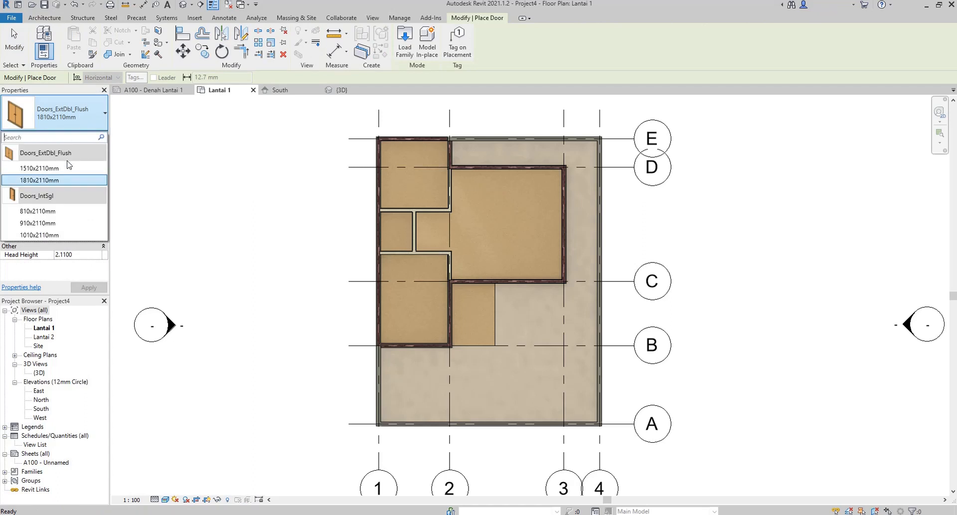
pyautogui.click(57, 212)
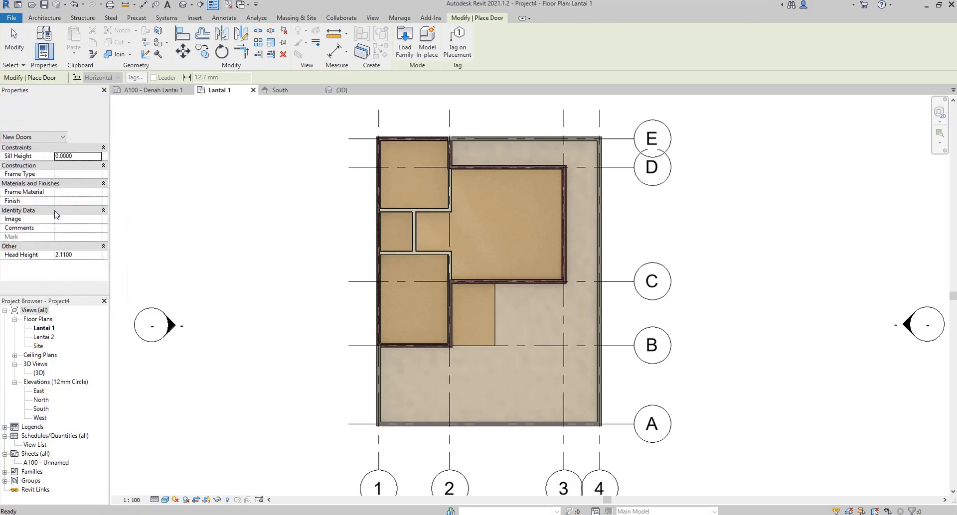
pyautogui.click(404, 49)
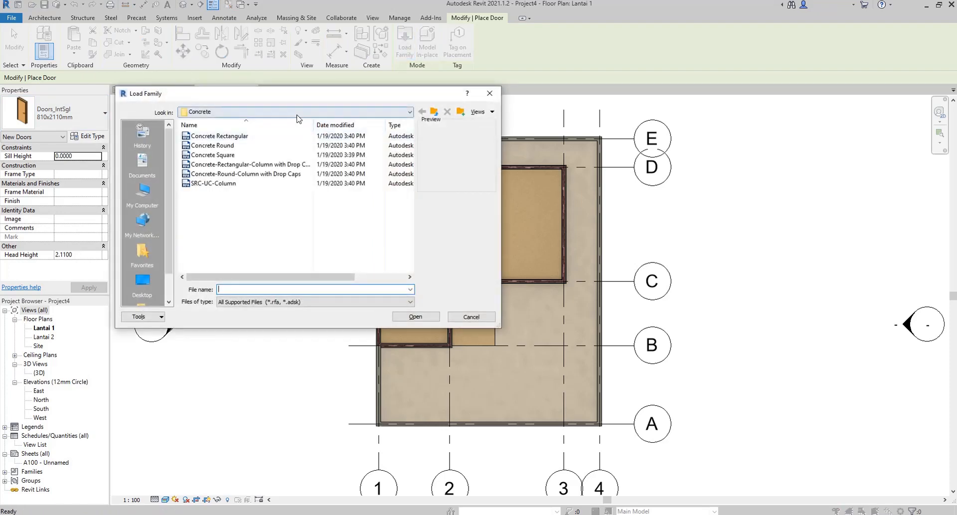
pyautogui.click(301, 112)
pyautogui.click(268, 179)
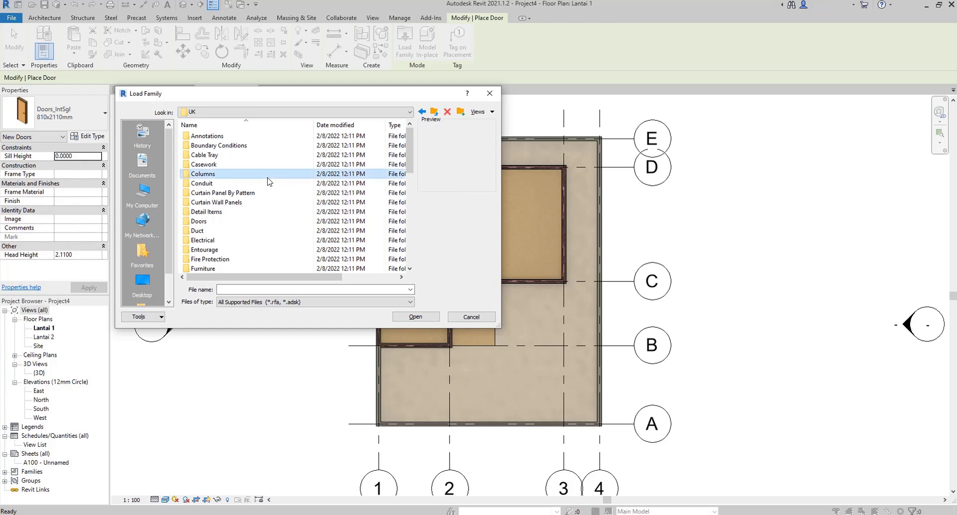
pyautogui.doubleClick(233, 221)
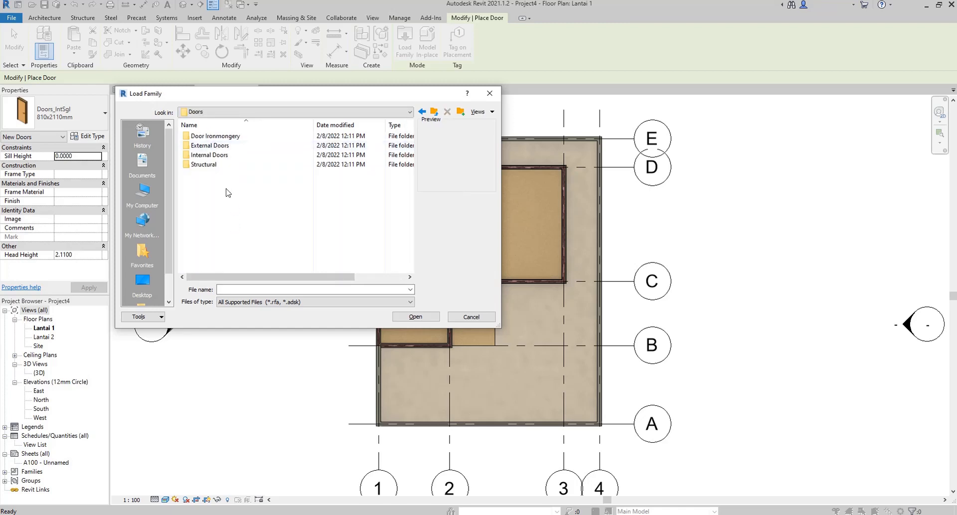
pyautogui.click(493, 100)
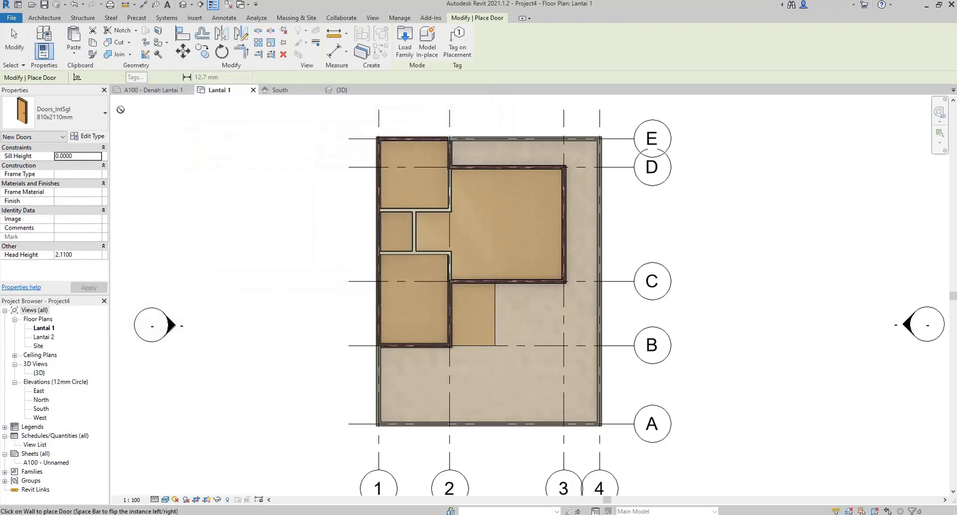
# Step: Place a Doors_IntSgl 810x2110mm door in the grid C wall beside grid 2, swinging onto the porch
pyautogui.click(76, 116)
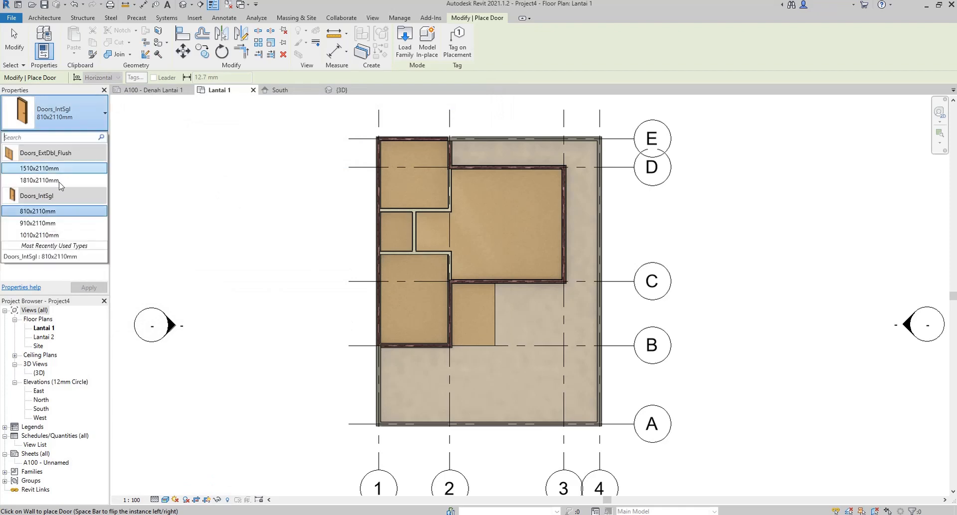
pyautogui.click(70, 213)
pyautogui.scroll(6, 435, 284)
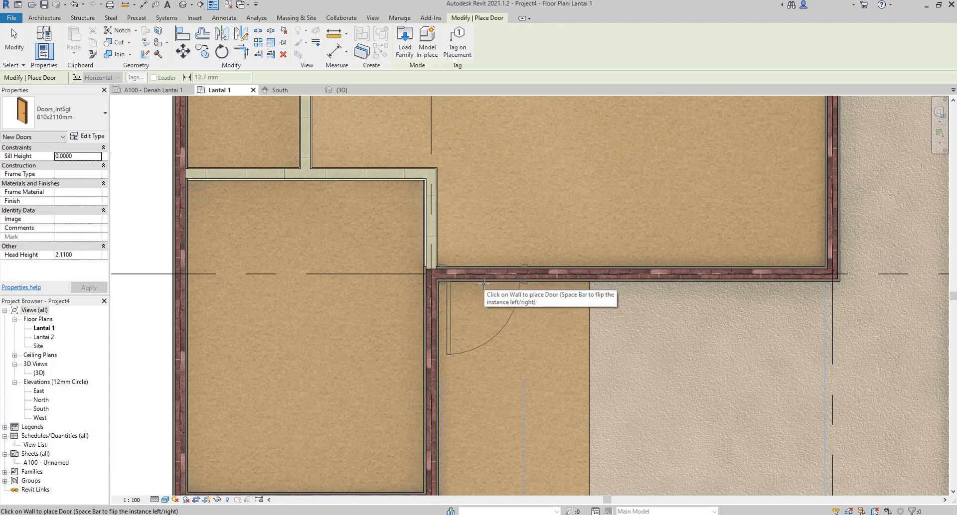
pyautogui.scroll(-2, 451, 253)
pyautogui.click(476, 258)
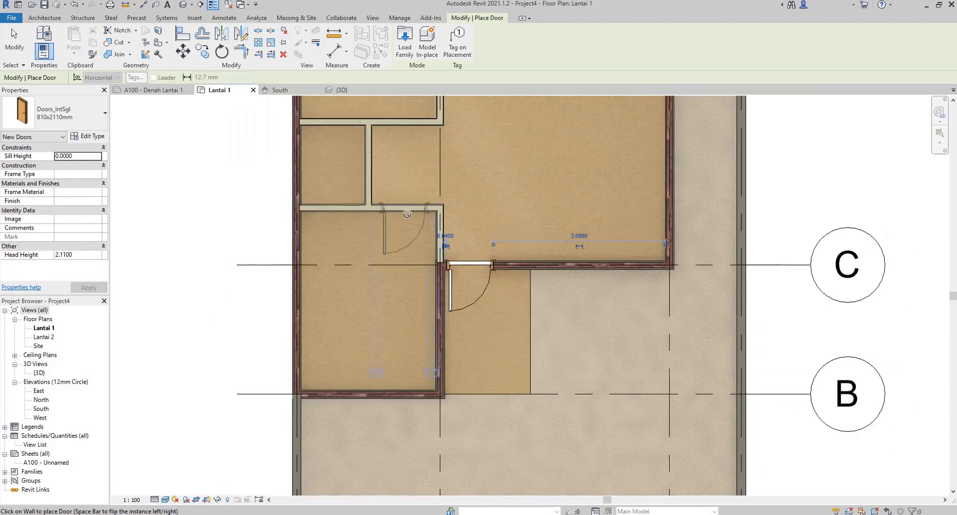
# Step: Place matching 810x2110mm doors in the hallway walls of the lower bedroom, the upper bedroom and the small WC
pyautogui.click(406, 212)
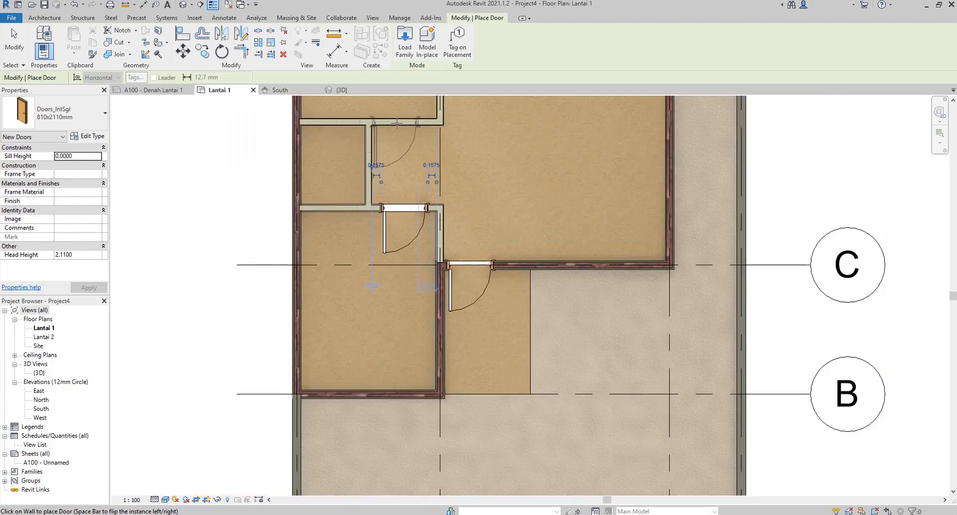
pyautogui.click(409, 122)
pyautogui.moveTo(361, 134); pyautogui.dragTo(389, 237, button='middle')
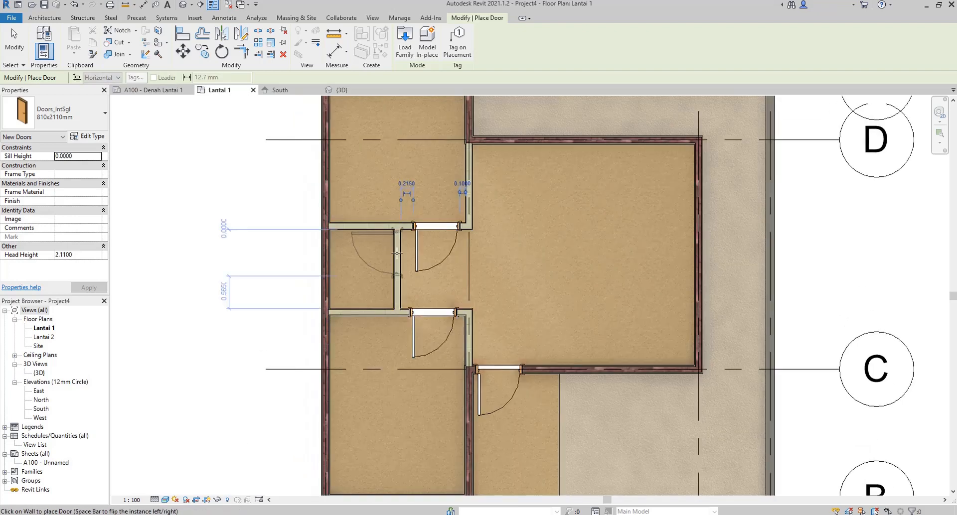
pyautogui.click(398, 256)
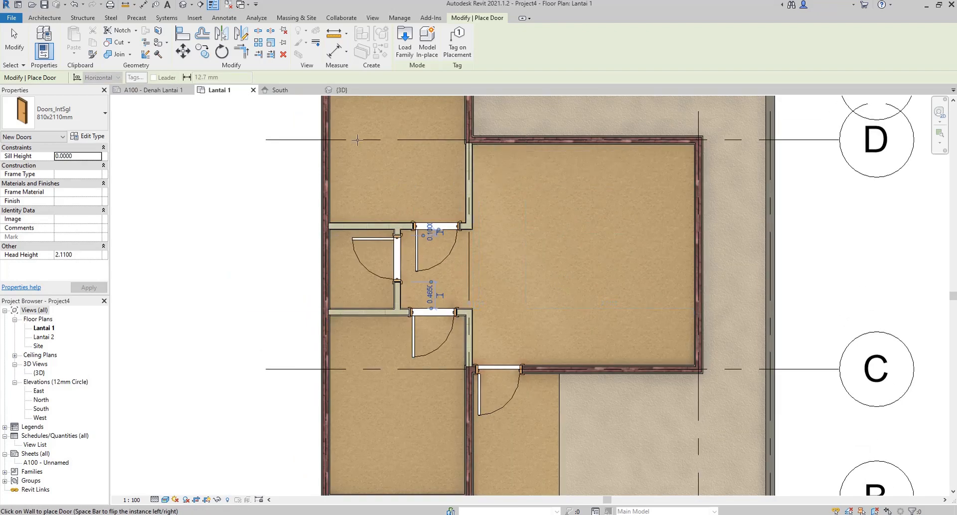
# Step: Check the reference plan and place another 810x2110mm door in the family room's grid D wall near grid 3
pyautogui.click(148, 90)
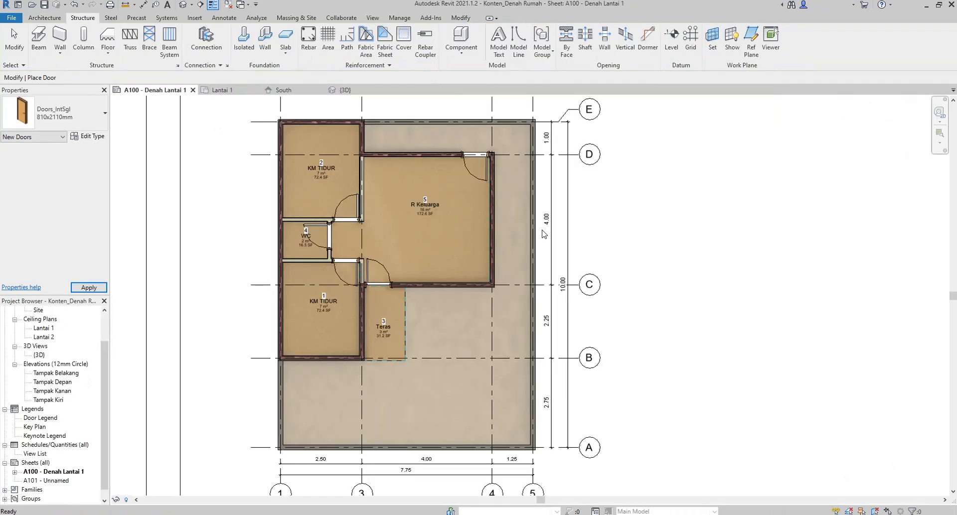
pyautogui.click(222, 90)
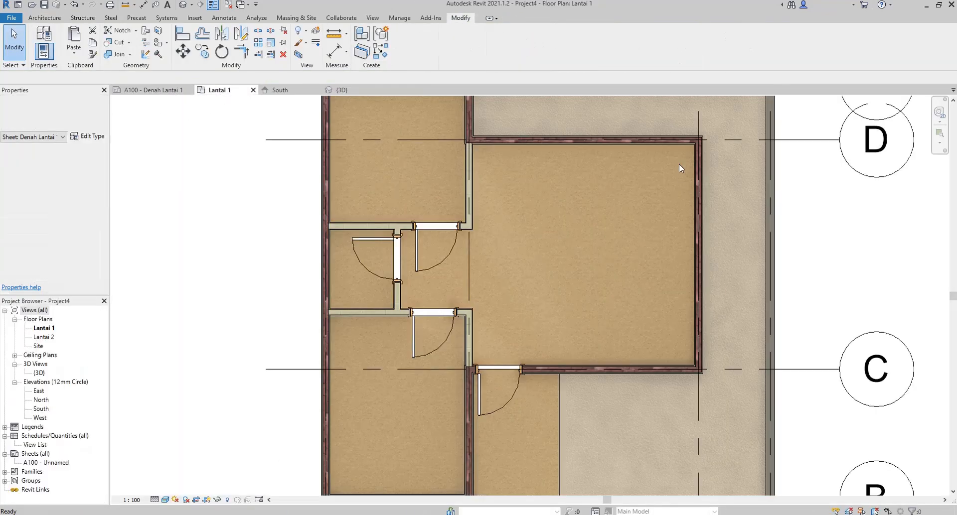
pyautogui.click(44, 18)
pyautogui.click(61, 40)
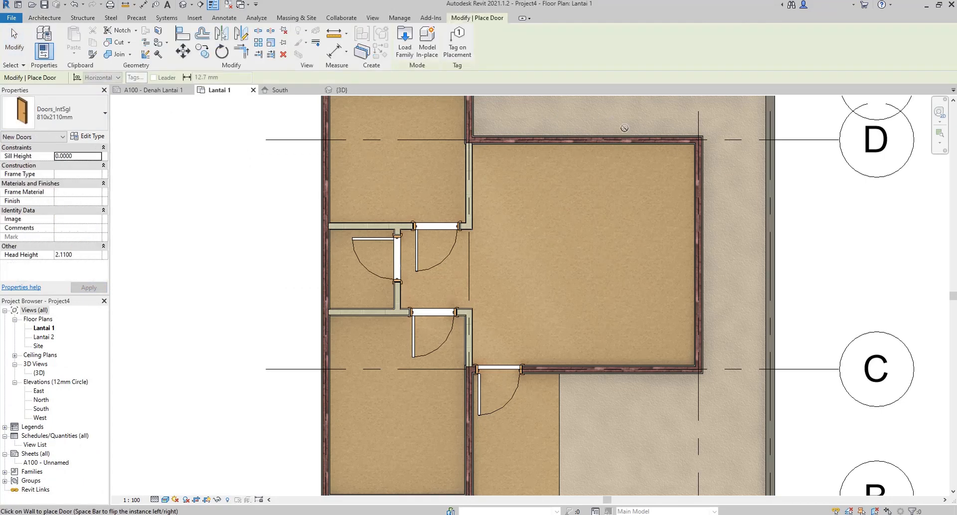
pyautogui.click(662, 141)
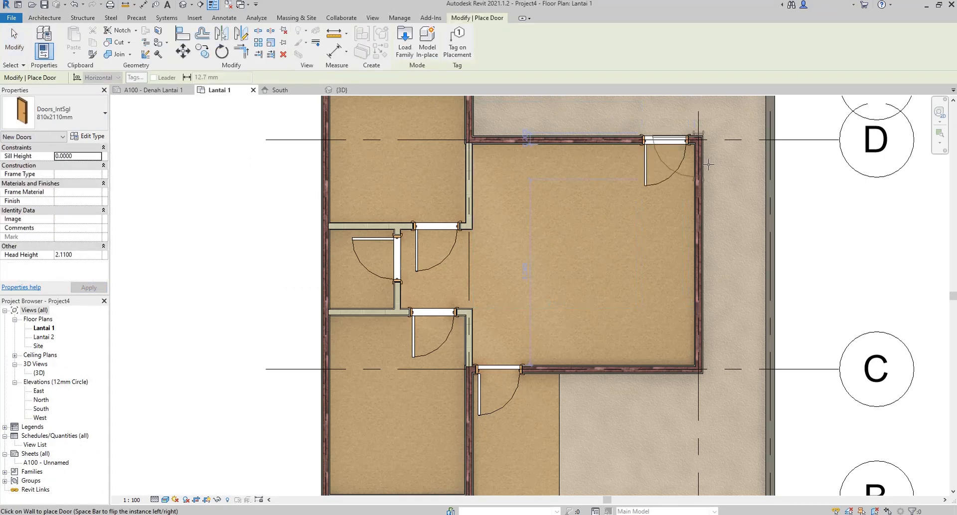
pyautogui.press('Escape')
pyautogui.press('Escape')
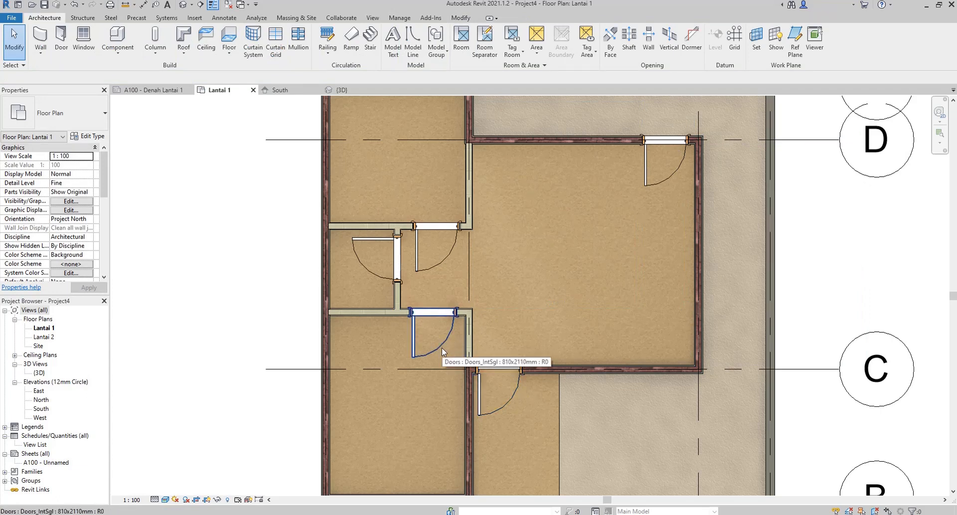
# Step: Flip the hand of the lower bedroom door so it hinges on the side nearest grid 2
pyautogui.click(434, 348)
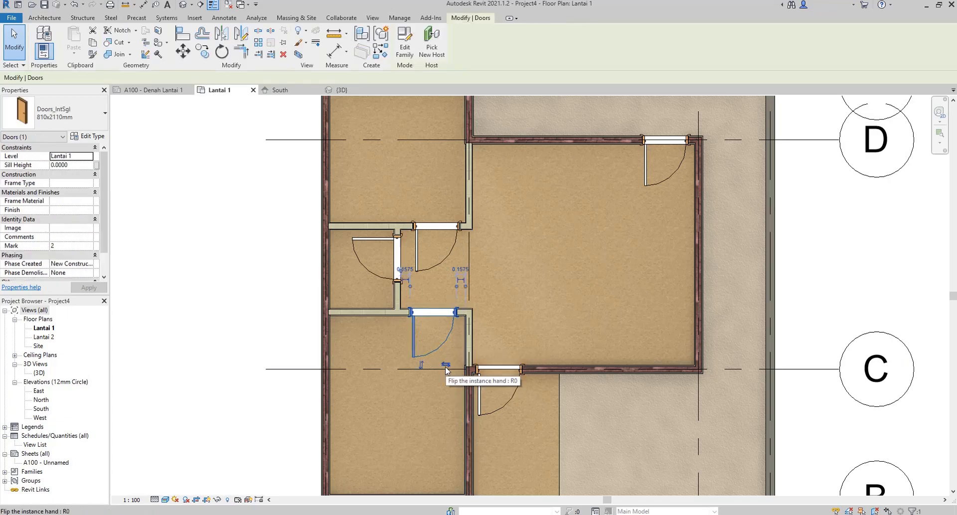
pyautogui.click(445, 366)
pyautogui.moveTo(445, 366); pyautogui.dragTo(447, 364)
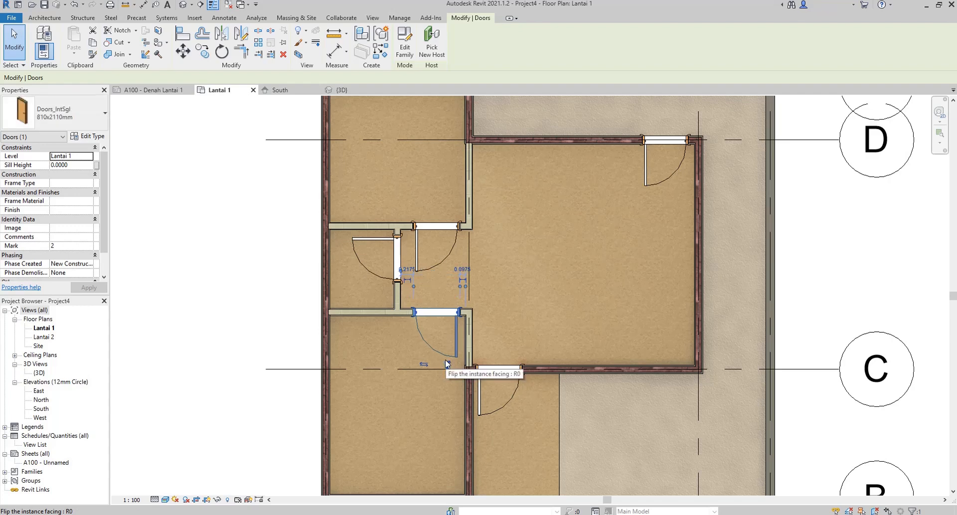
pyautogui.press('Escape')
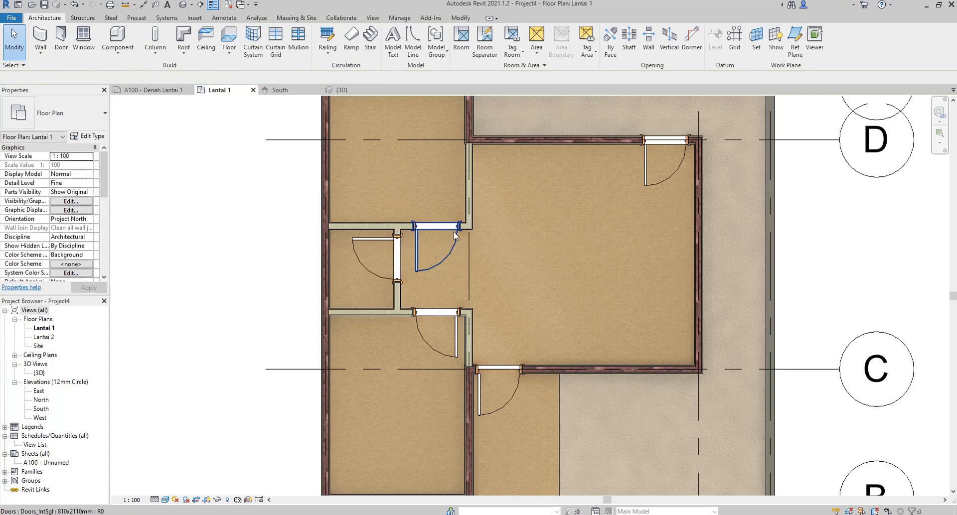
# Step: Flip the upper bedroom door's facing and hand so it swings into the bedroom, hinged beside grid 2
pyautogui.click(455, 237)
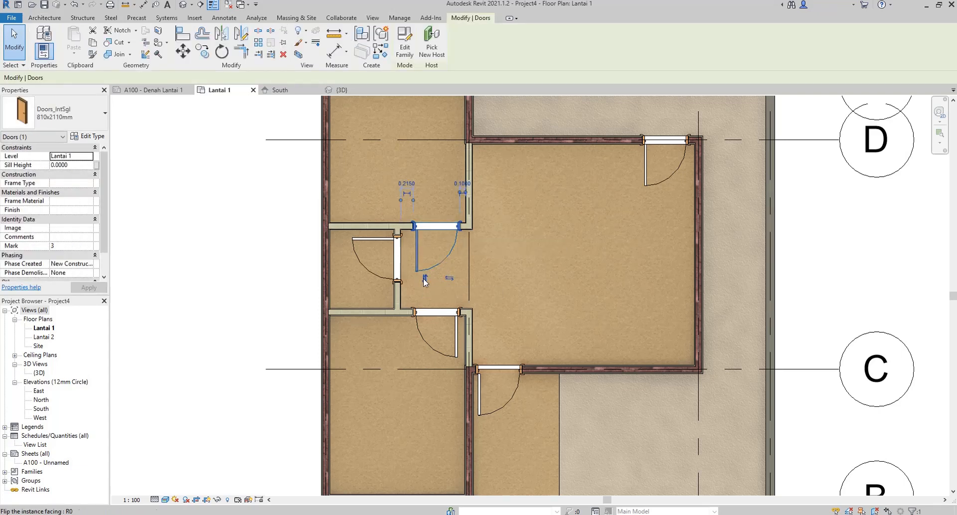
pyautogui.click(424, 281)
pyautogui.click(450, 174)
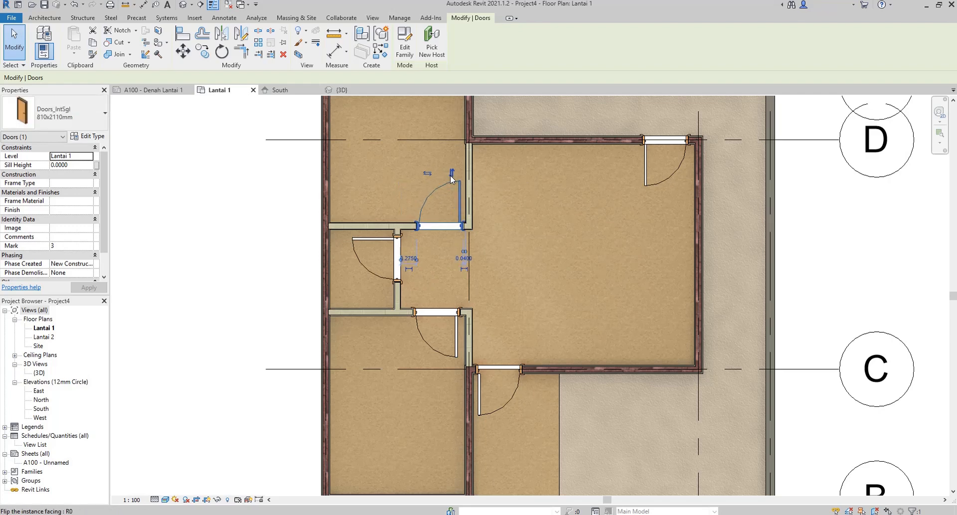
pyautogui.press('Escape')
# Step: Flip the hand of the grid D wall door to hinge near grid 3 and nudge it slightly toward that corner
pyautogui.click(689, 152)
pyautogui.scroll(2, 685, 153)
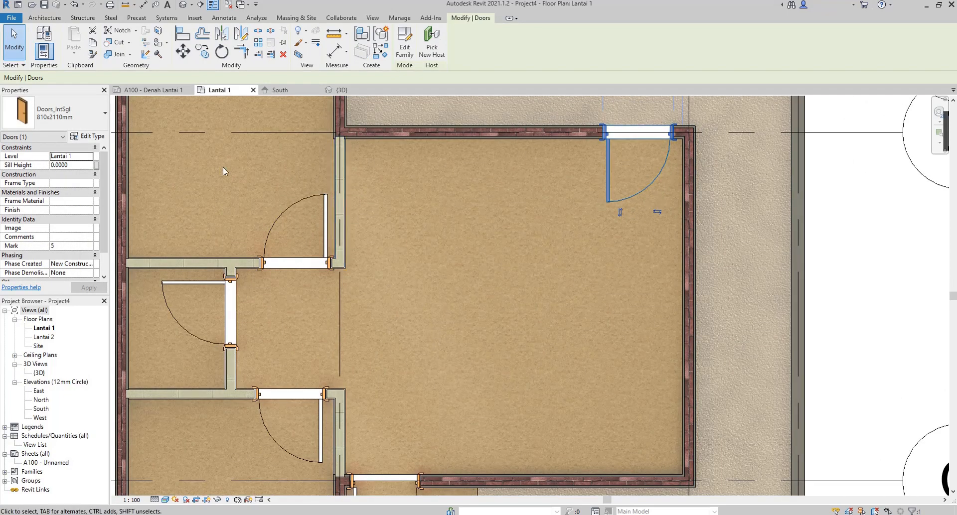
pyautogui.click(664, 210)
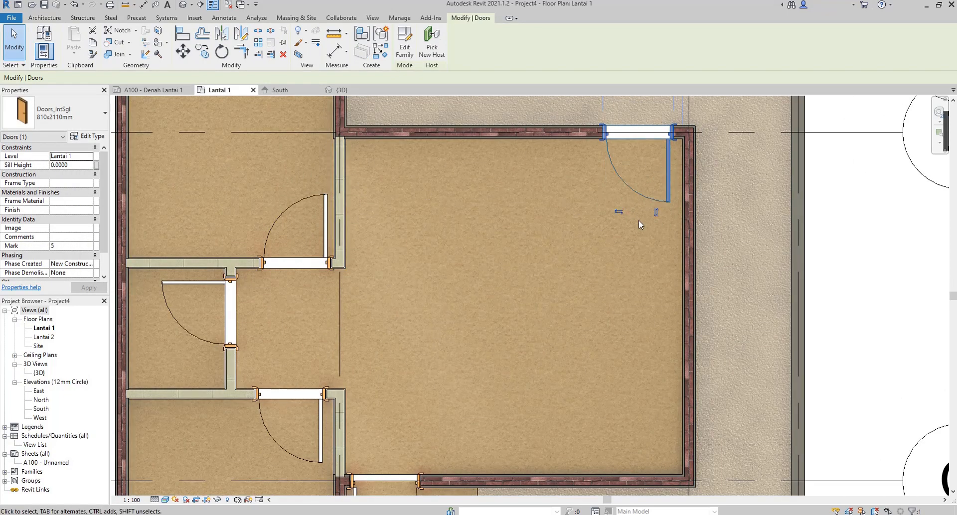
pyautogui.press('Right')
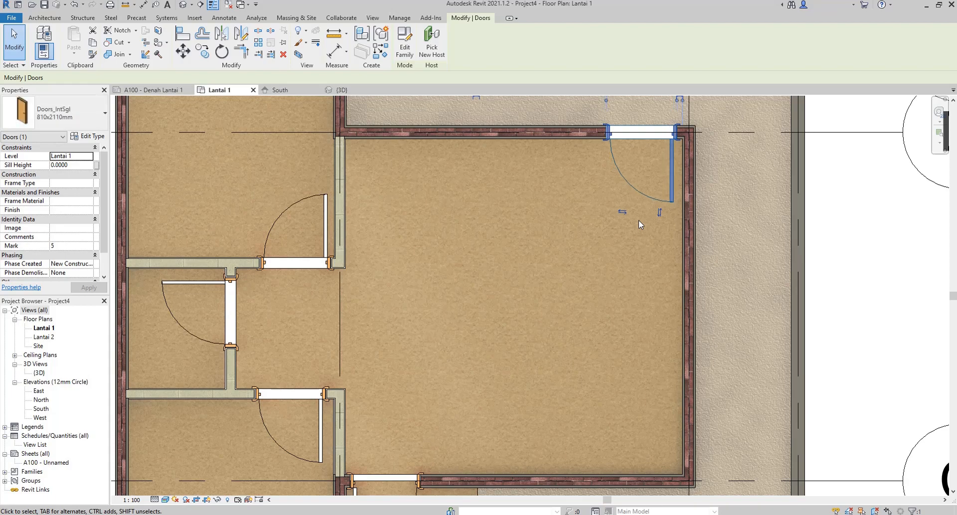
pyautogui.scroll(5, 678, 125)
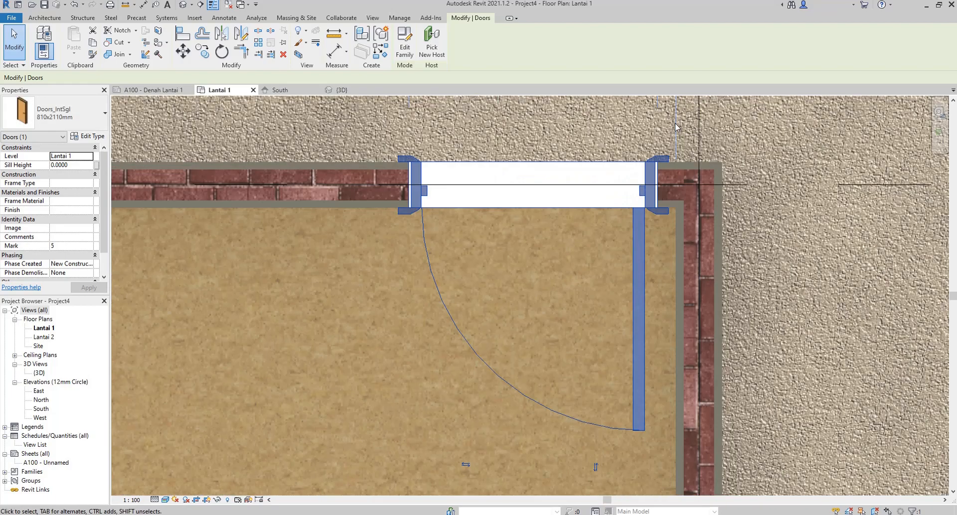
pyautogui.press('Right')
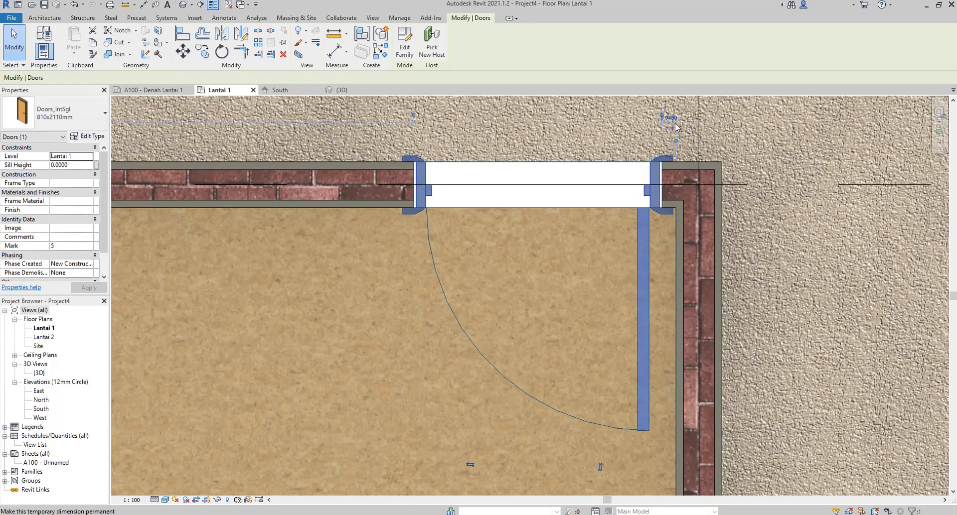
pyautogui.press('Escape')
pyautogui.scroll(-5, 576, 279)
pyautogui.scroll(-1, 527, 229)
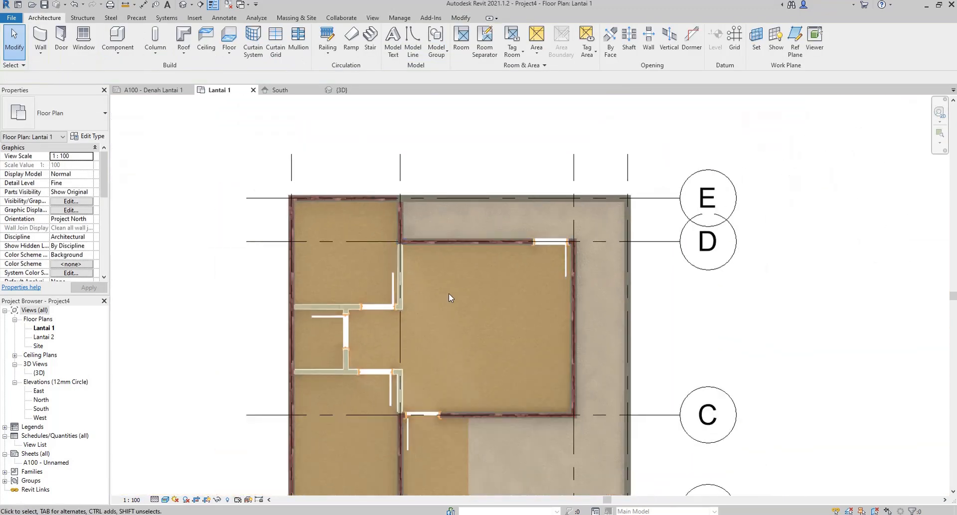
# Step: Start placing a window and check the sizes available in the Windows_Sgl_Plain family
pyautogui.moveTo(450, 318); pyautogui.dragTo(445, 244, button='middle')
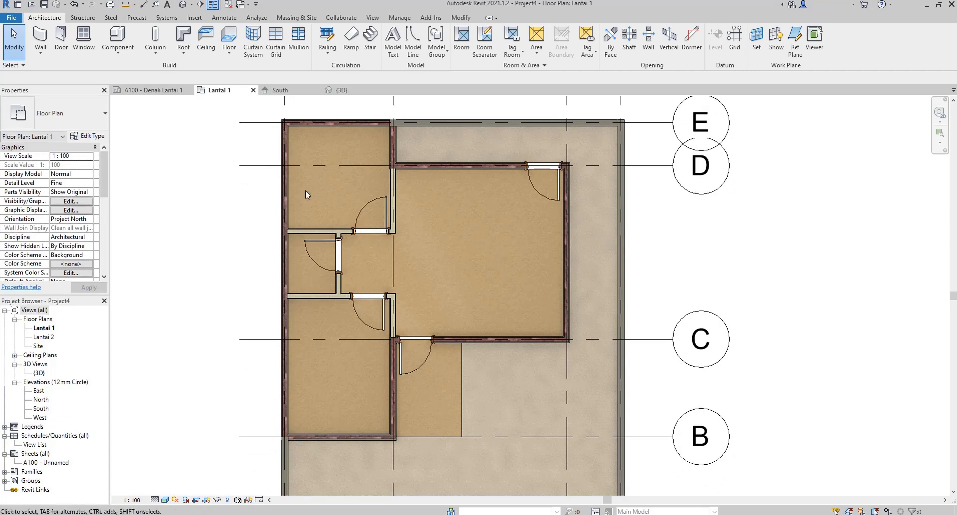
pyautogui.click(91, 52)
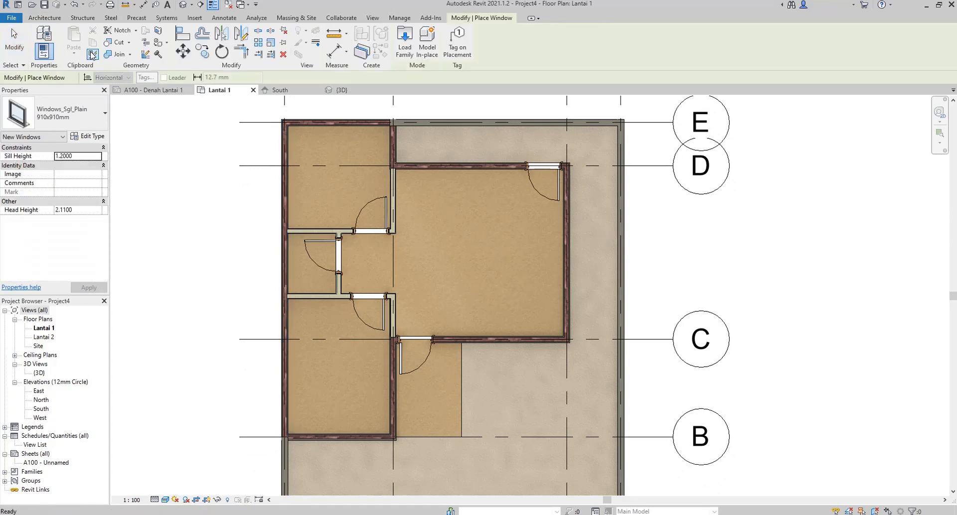
pyautogui.click(48, 116)
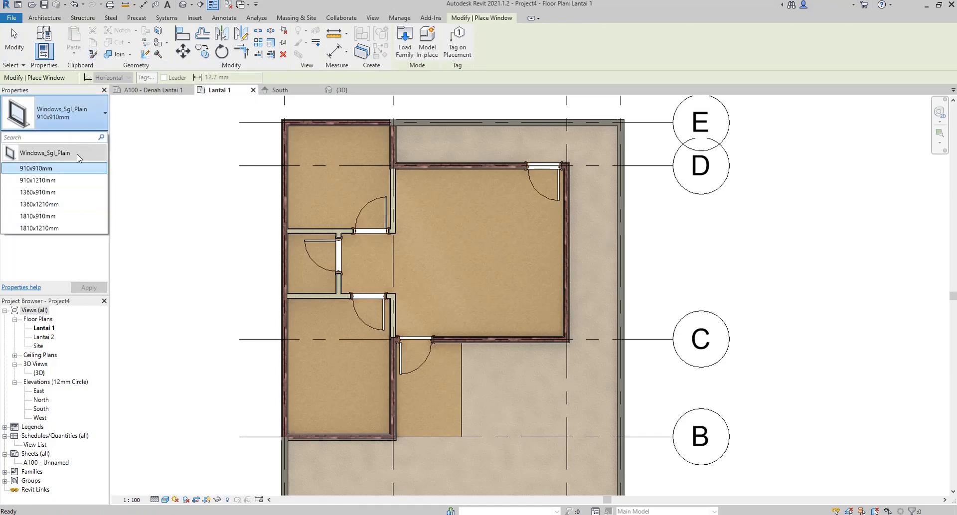
pyautogui.click(50, 119)
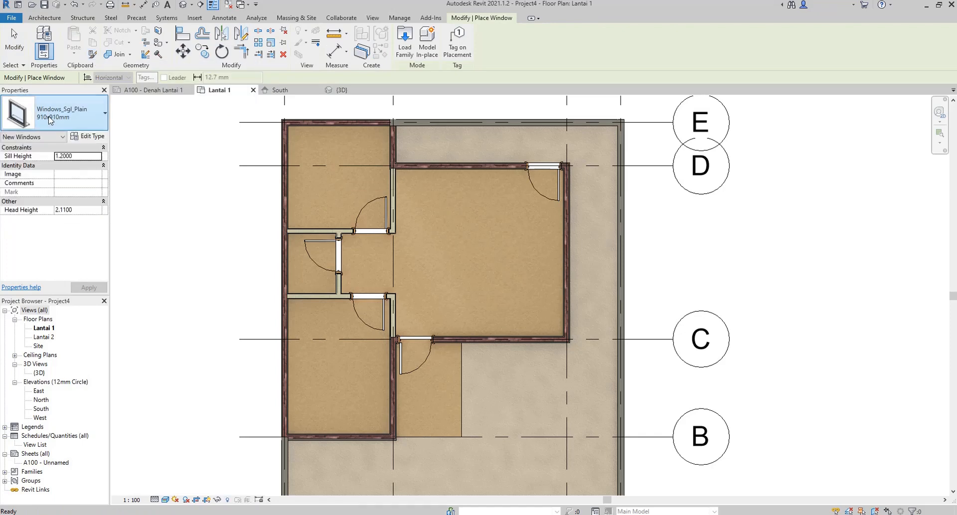
# Step: Load the Windows_Tpl_Variable_Casement family from the Windows folder of the UK family library
pyautogui.click(405, 50)
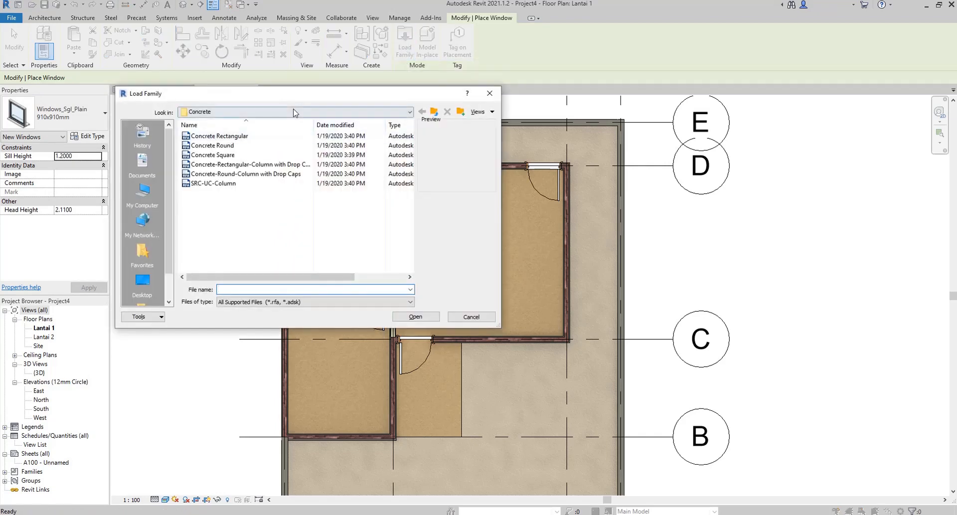
pyautogui.click(294, 113)
pyautogui.click(273, 179)
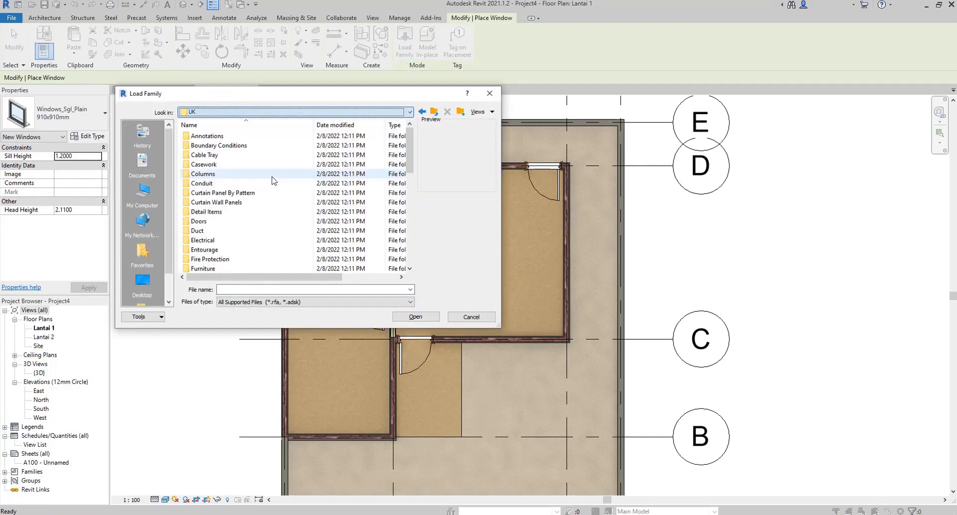
pyautogui.click(252, 187)
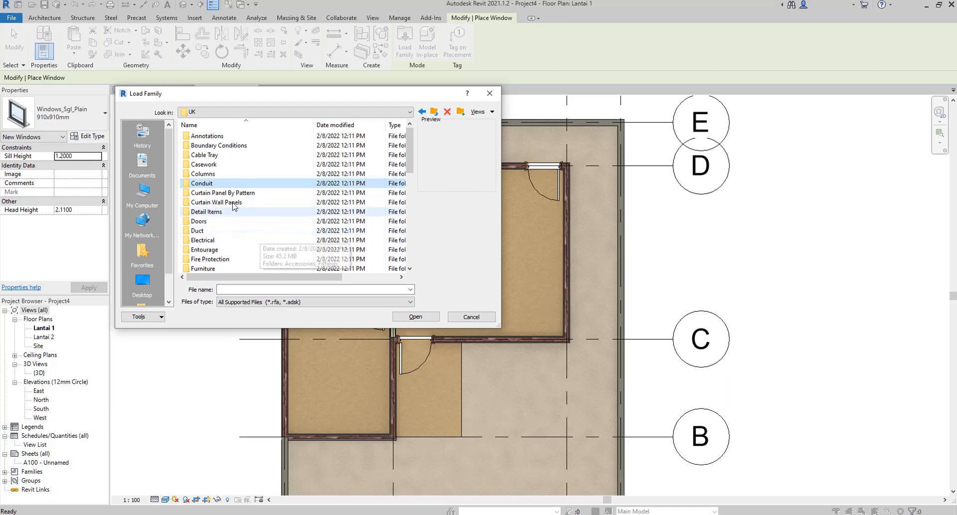
pyautogui.scroll(-9, 234, 228)
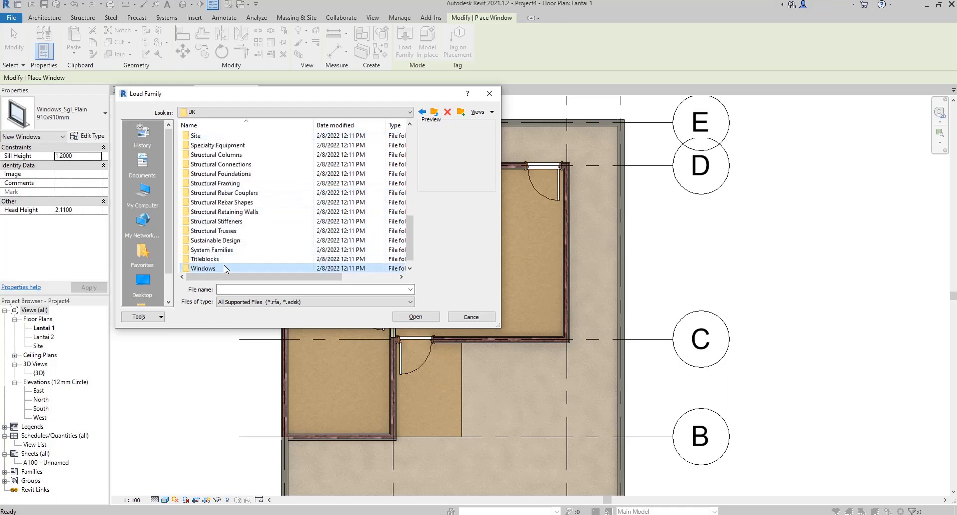
pyautogui.doubleClick(207, 269)
pyautogui.click(234, 193)
pyautogui.scroll(-6, 259, 229)
pyautogui.click(276, 259)
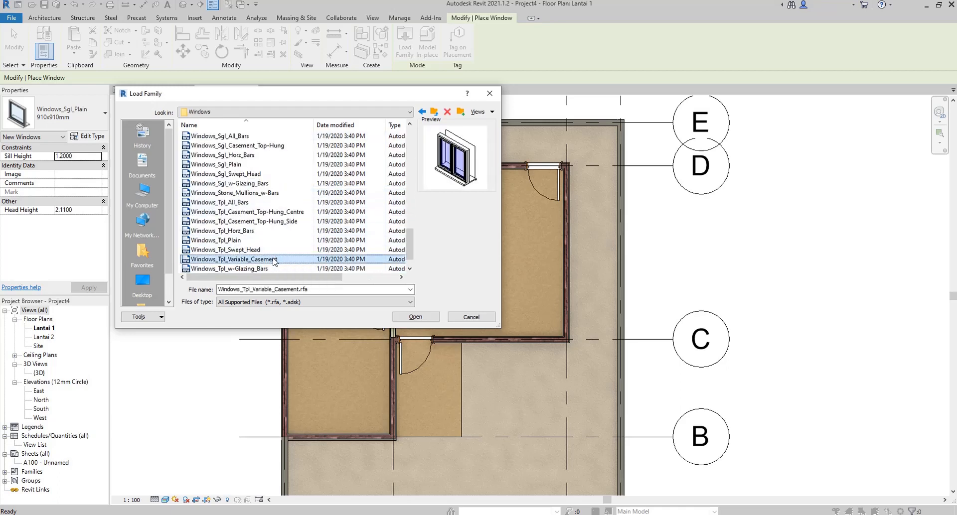
pyautogui.click(274, 259)
pyautogui.click(293, 261)
pyautogui.click(427, 317)
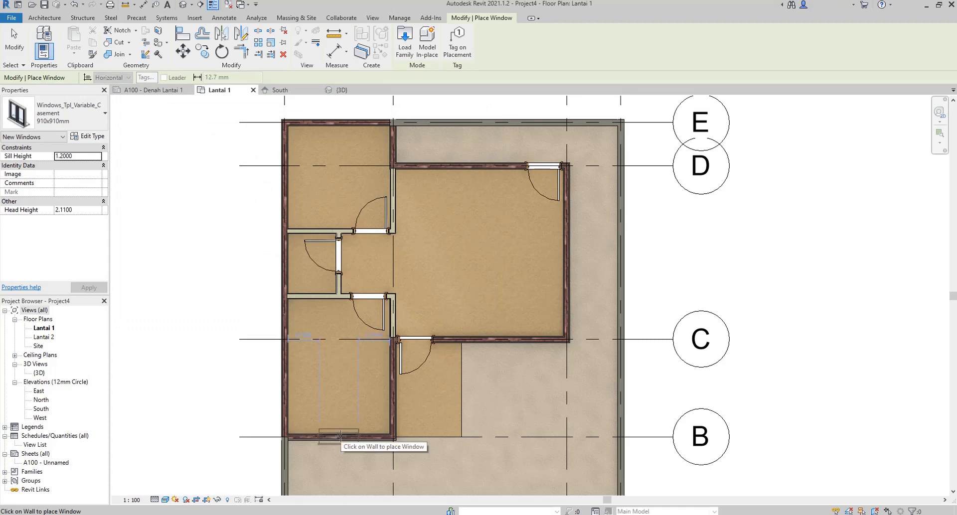
# Step: Place 910x910mm variable casement windows centred in the lower bedroom's grid B wall and in the family room's grid C wall beyond the door
pyautogui.scroll(2, 338, 436)
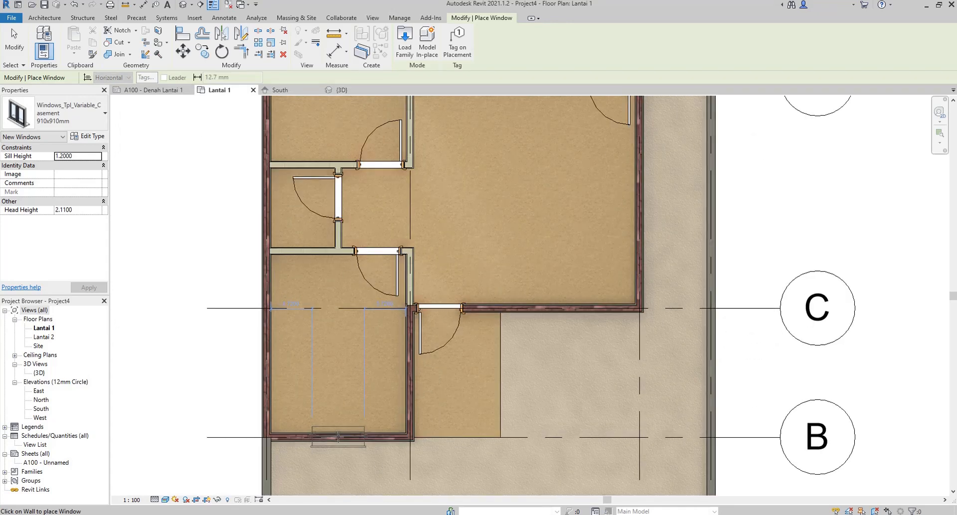
pyautogui.click(337, 437)
pyautogui.scroll(-2, 342, 379)
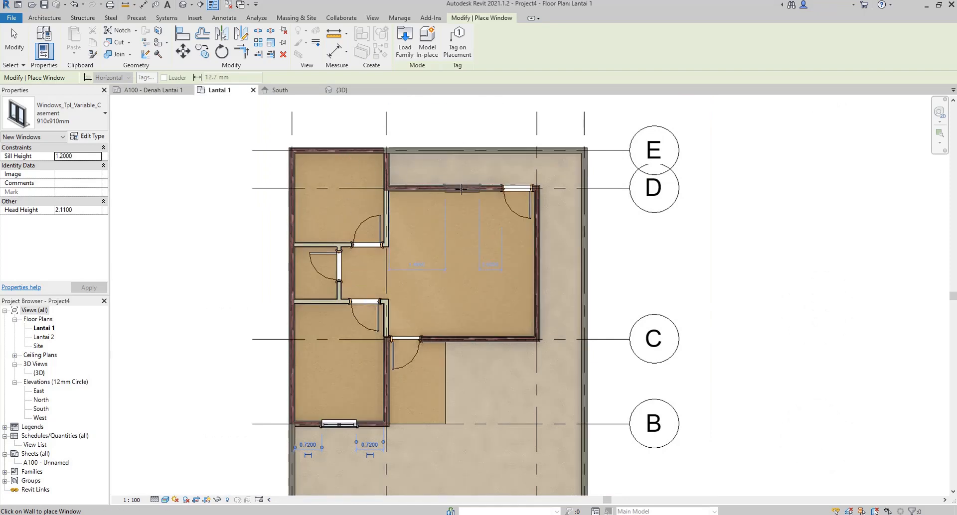
pyautogui.scroll(2, 453, 355)
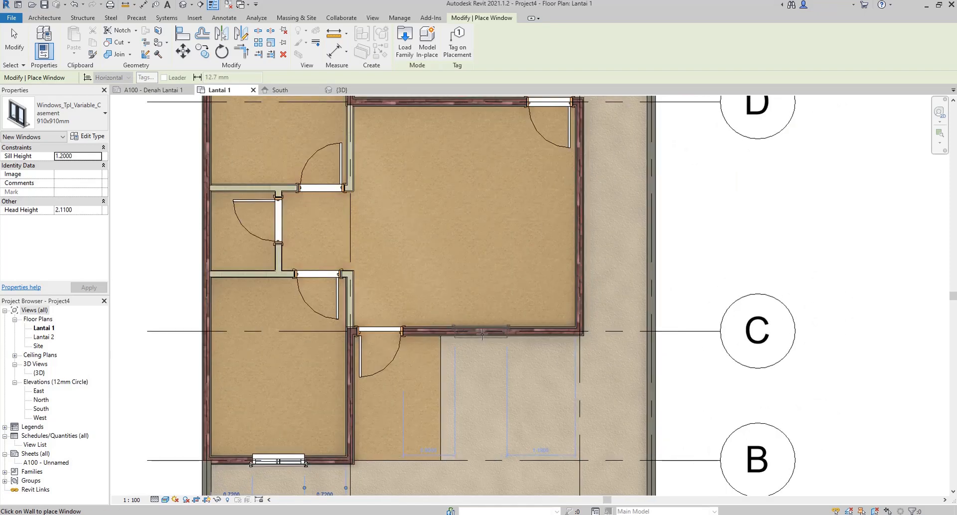
pyautogui.click(481, 333)
pyautogui.press('Escape')
pyautogui.press('Escape')
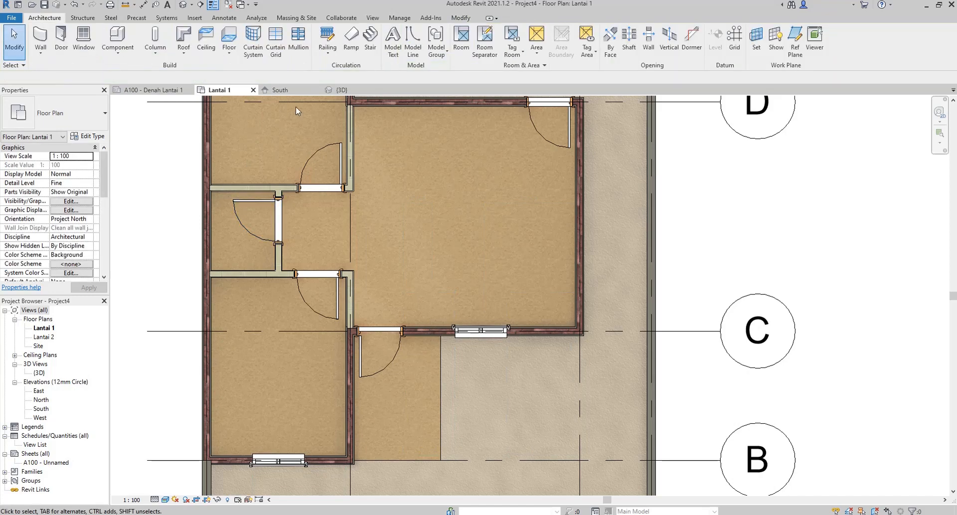
# Step: Inspect the two new windows in the 3D view and return to the Lantai 1 floor plan
pyautogui.click(343, 90)
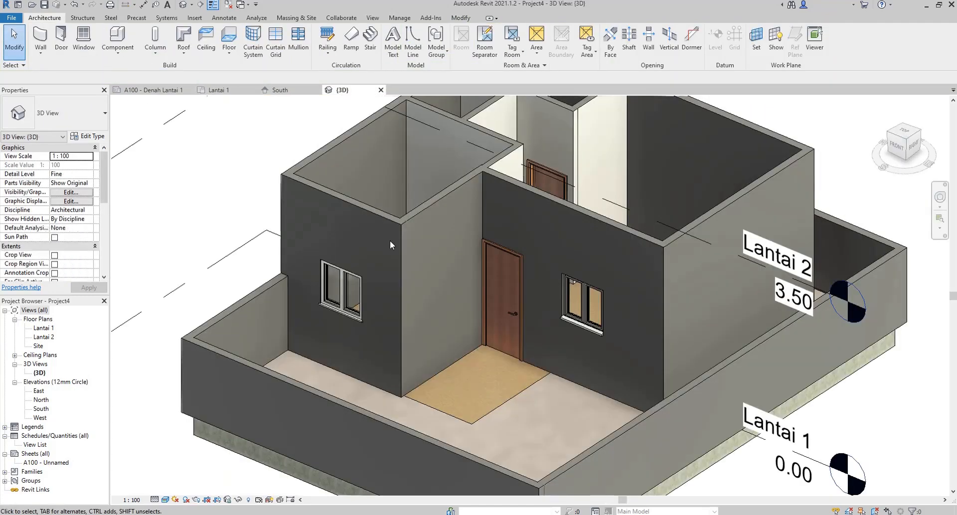
pyautogui.scroll(-2, 437, 287)
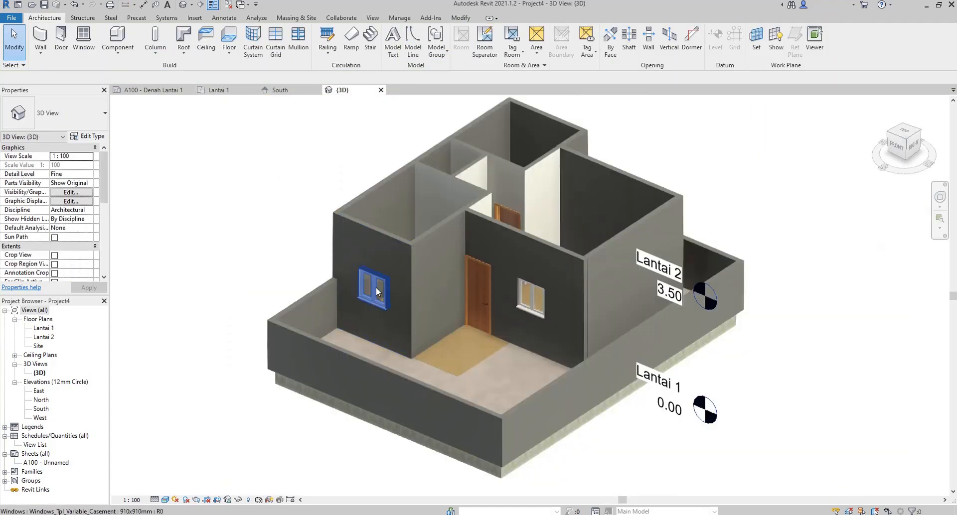
pyautogui.click(229, 94)
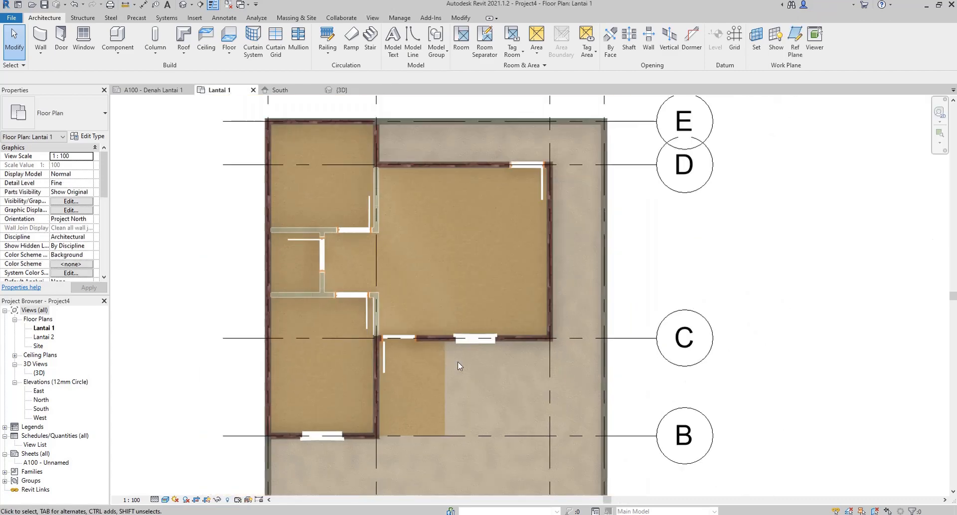
pyautogui.scroll(-3, 348, 279)
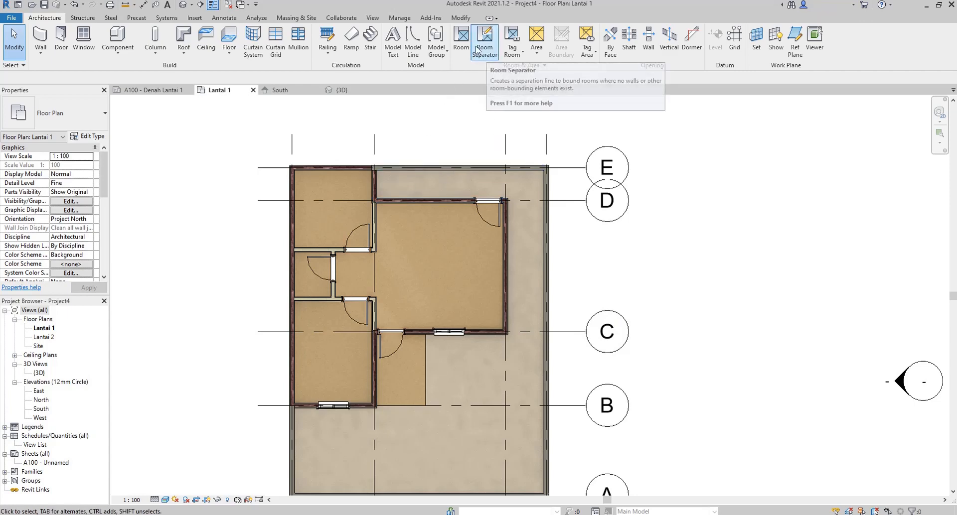
# Step: Outline the porch with a rectangle of room separation lines, from its outer corner on grid B to the wall corner at grid C
pyautogui.click(461, 39)
pyautogui.press('Escape')
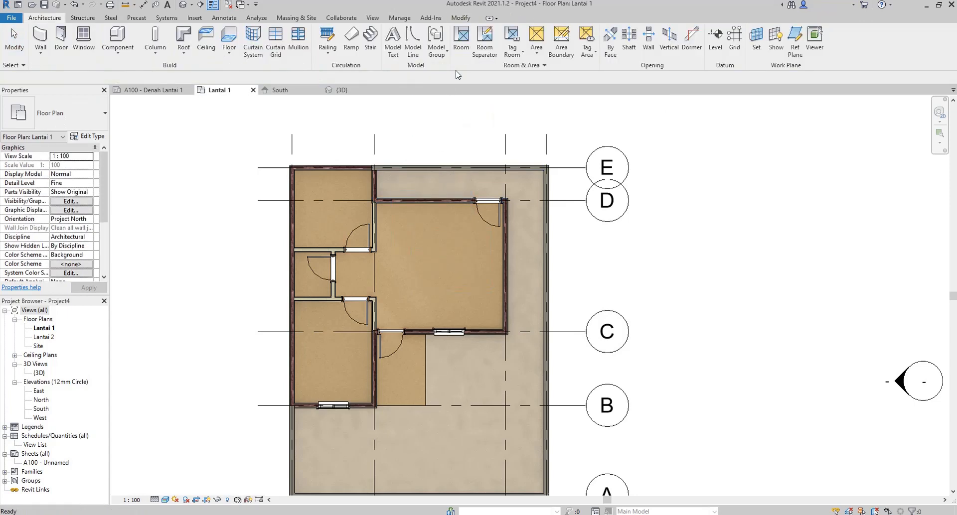
pyautogui.click(482, 54)
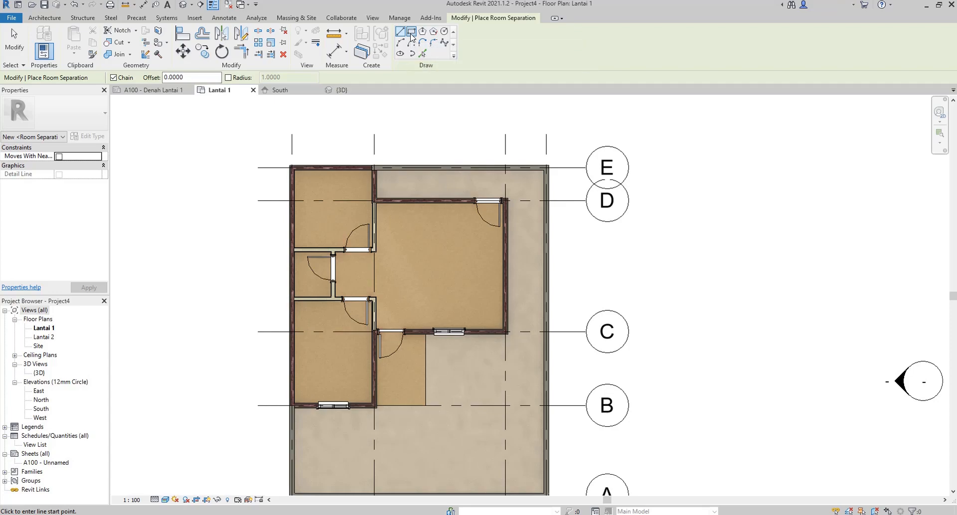
pyautogui.click(411, 33)
pyautogui.scroll(3, 401, 407)
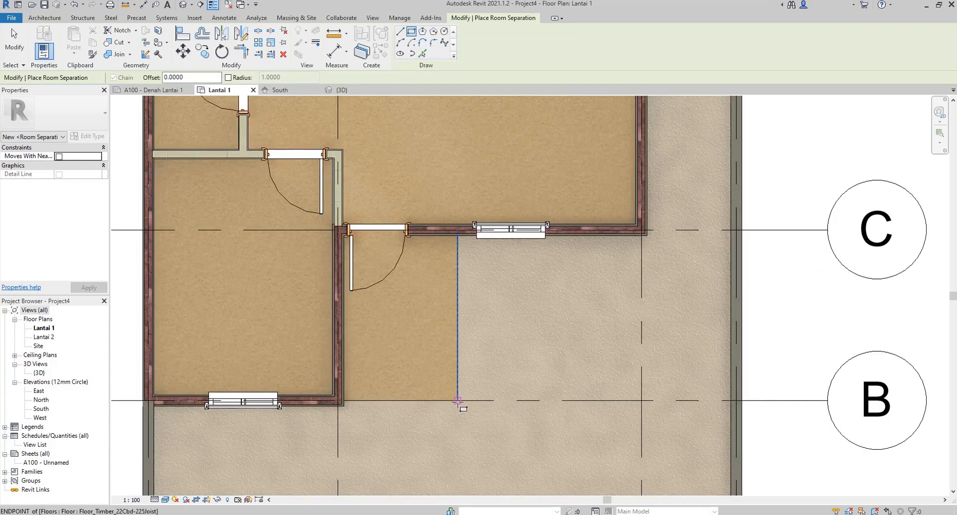
pyautogui.click(458, 401)
pyautogui.scroll(5, 344, 230)
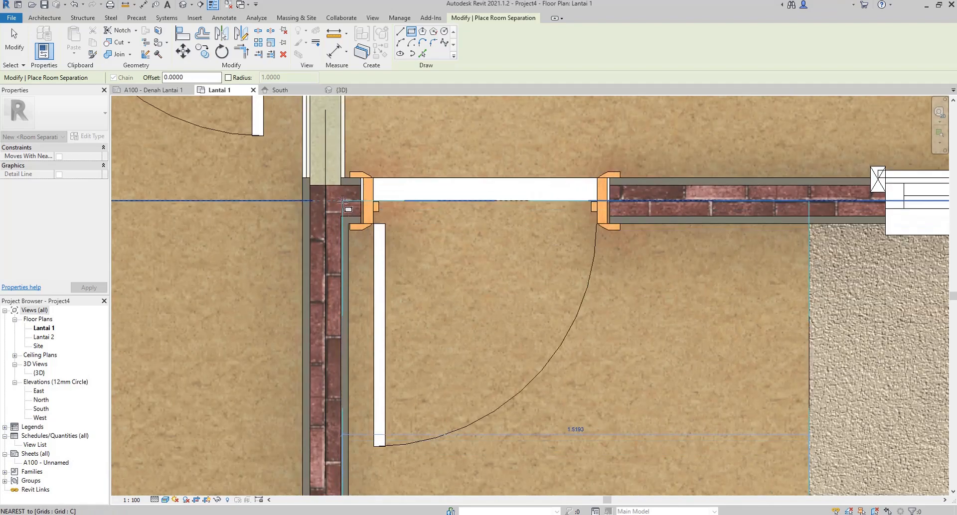
pyautogui.click(342, 216)
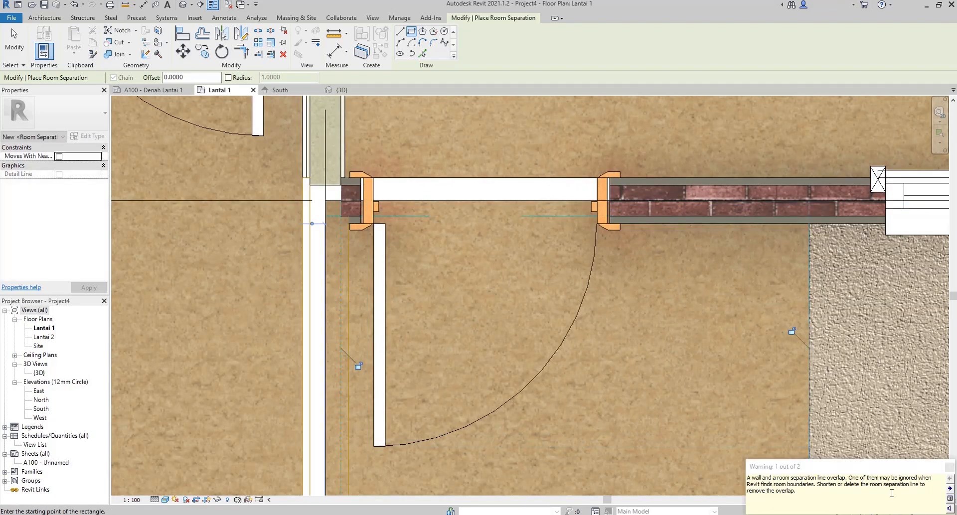
pyautogui.click(949, 468)
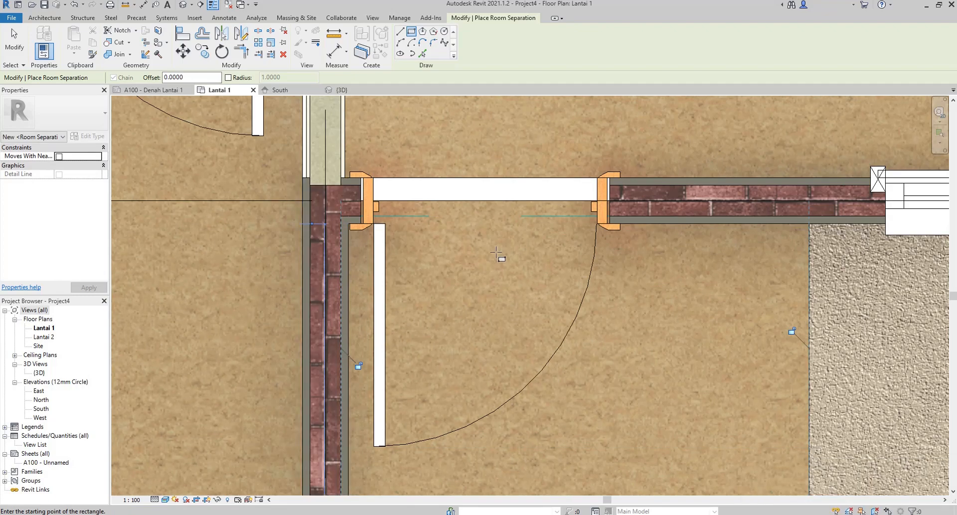
pyautogui.scroll(-4, 500, 258)
pyautogui.press('Escape')
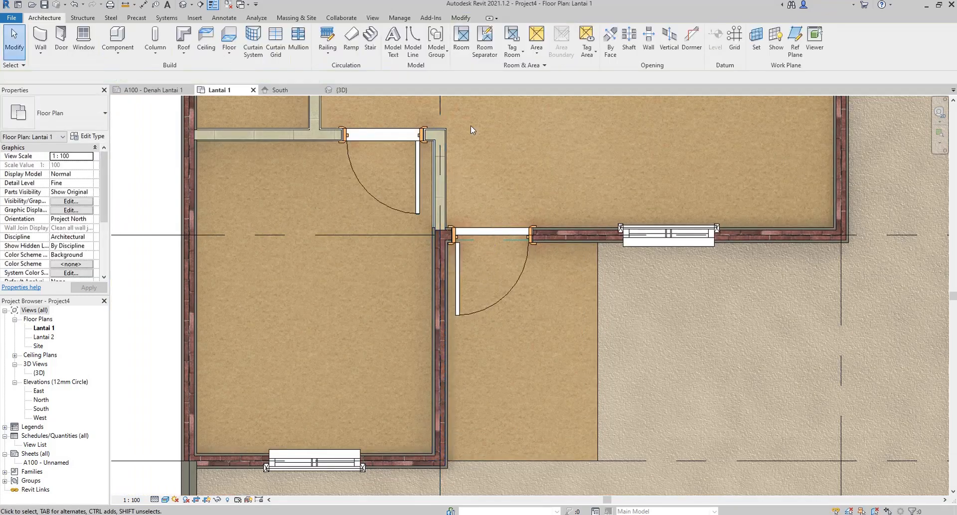
# Step: Place a tagged room in the outlined porch area in front of the entrance door
pyautogui.click(455, 50)
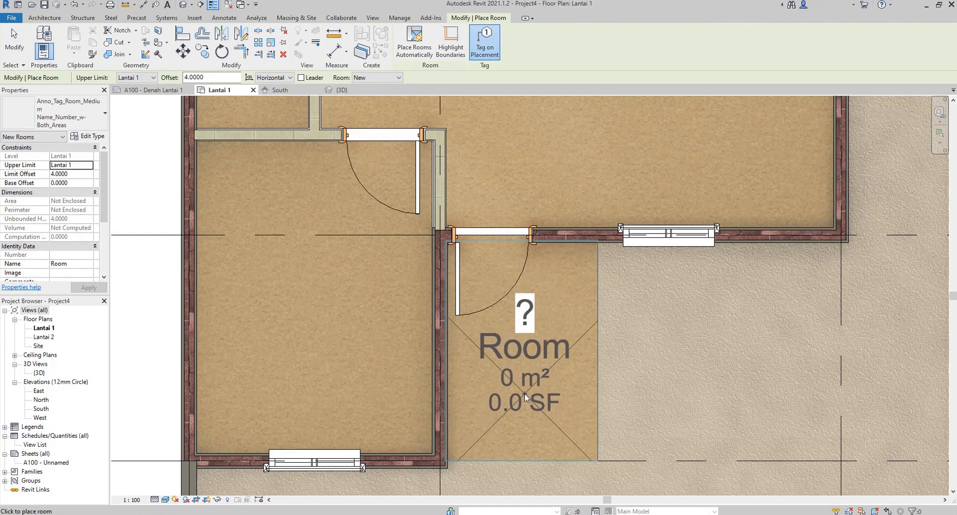
pyautogui.click(536, 322)
pyautogui.scroll(-2, 536, 321)
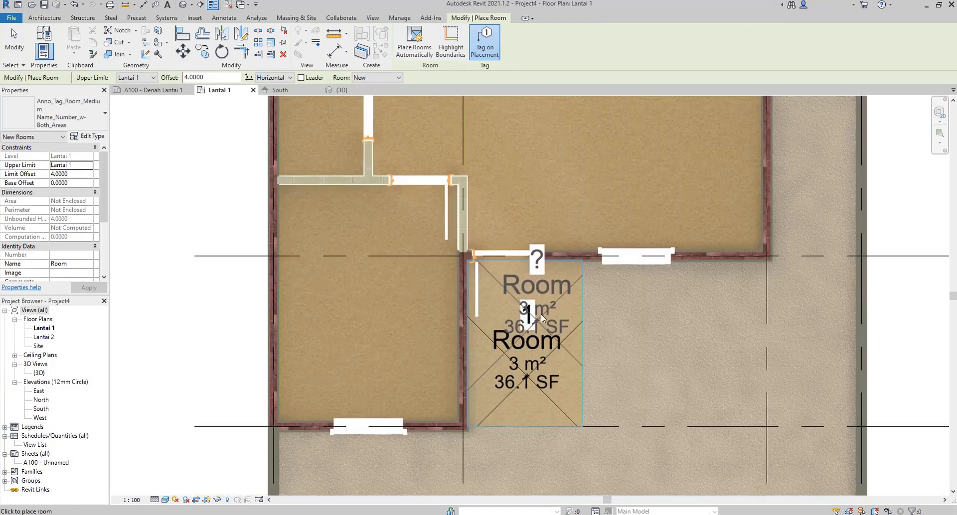
pyautogui.press('Escape')
pyautogui.scroll(-2, 473, 322)
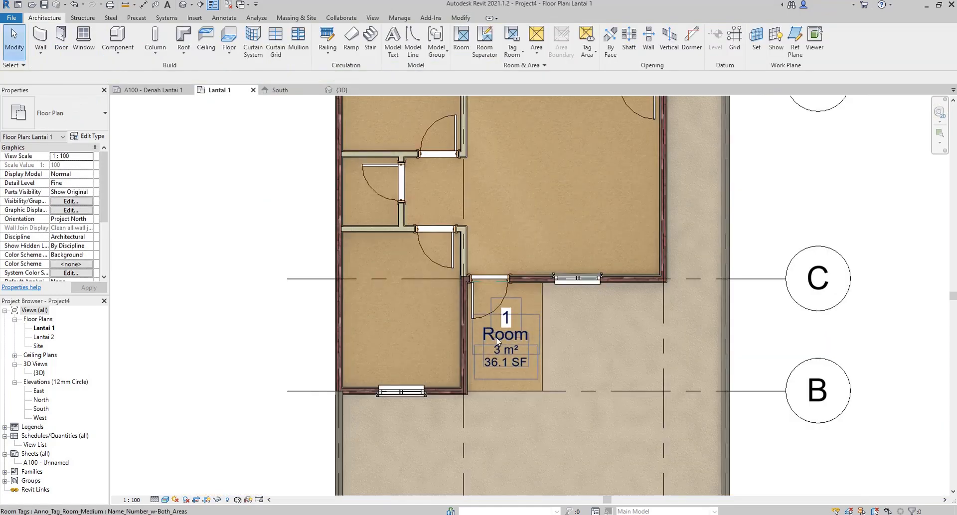
pyautogui.scroll(-2, 481, 321)
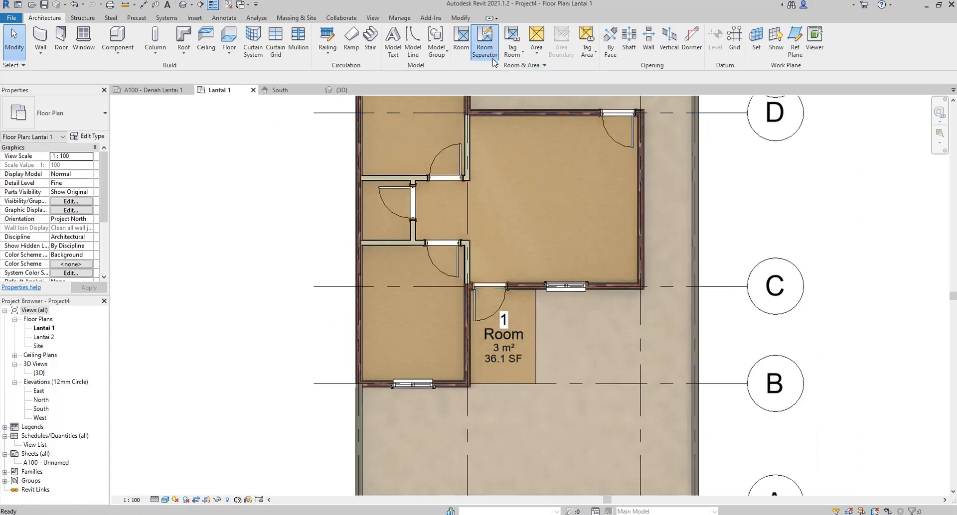
# Step: Outline the lower bedroom with a rectangle of room separation lines between its inner corners near grid B and the bathroom wall
pyautogui.click(484, 40)
pyautogui.scroll(1, 459, 386)
pyautogui.scroll(3, 459, 386)
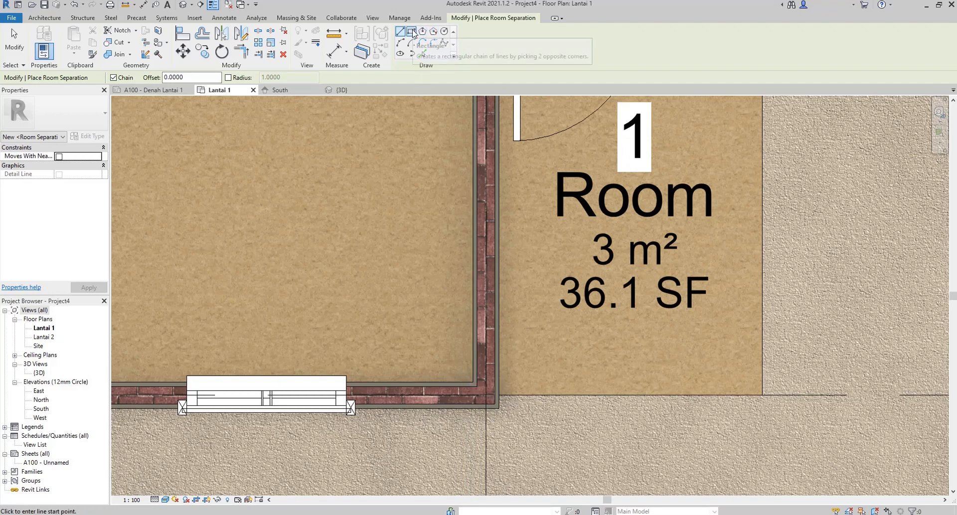
pyautogui.click(411, 32)
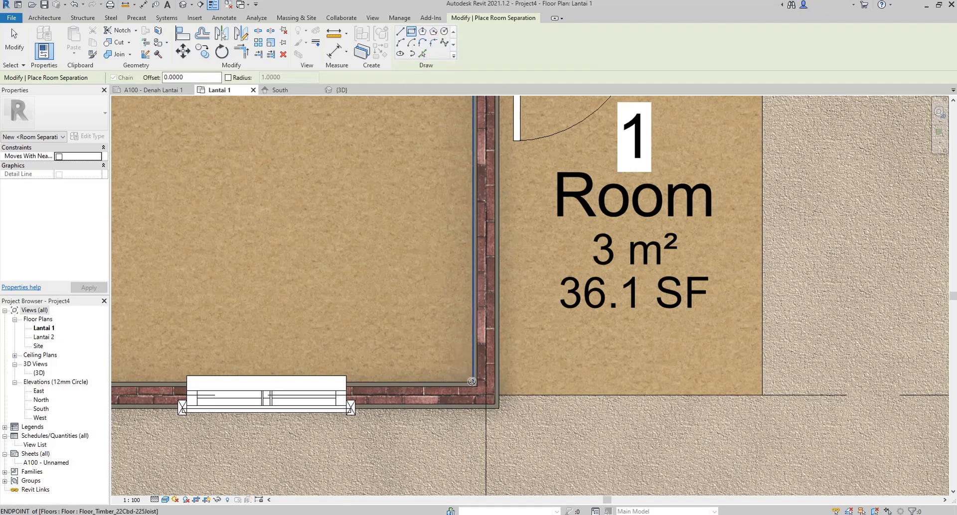
pyautogui.click(472, 382)
pyautogui.scroll(-4, 463, 348)
pyautogui.scroll(6, 321, 165)
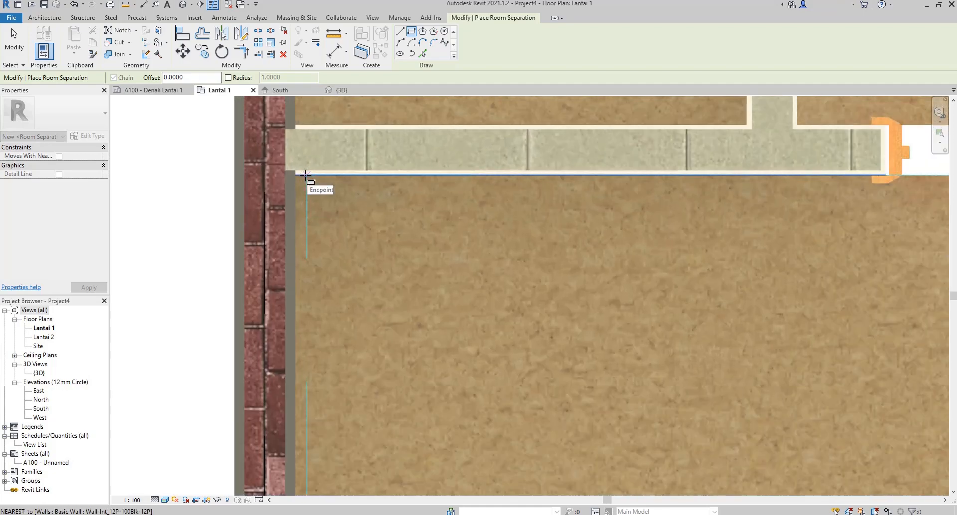
pyautogui.click(306, 174)
pyautogui.scroll(-3, 324, 187)
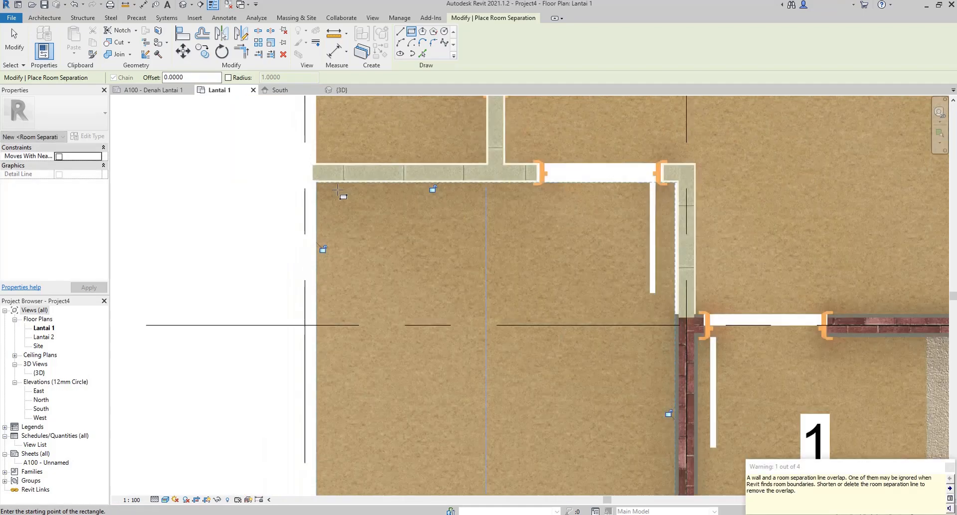
# Step: Outline the upper bedroom with a rectangle of room separation lines, from the inner corner beside its door to the opposite inner corner near grid E
pyautogui.scroll(-5, 338, 191)
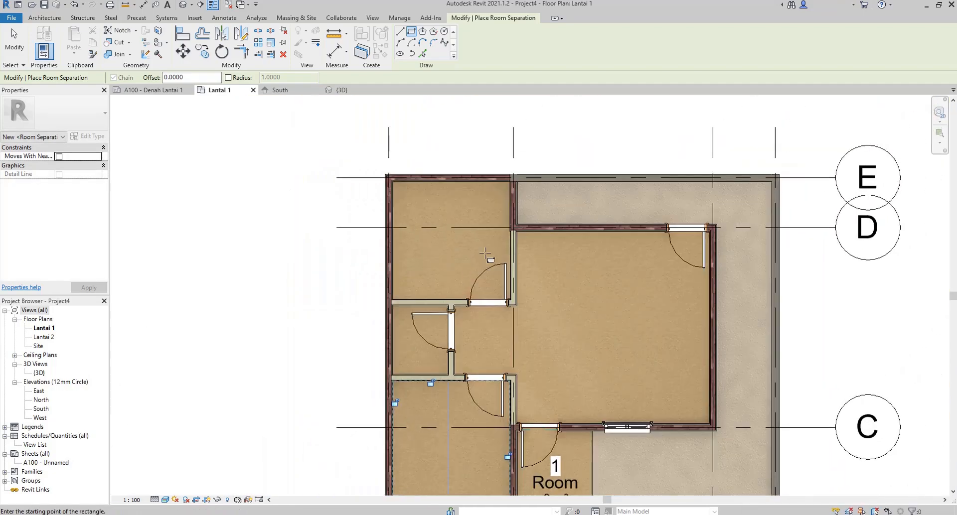
pyautogui.scroll(8, 509, 301)
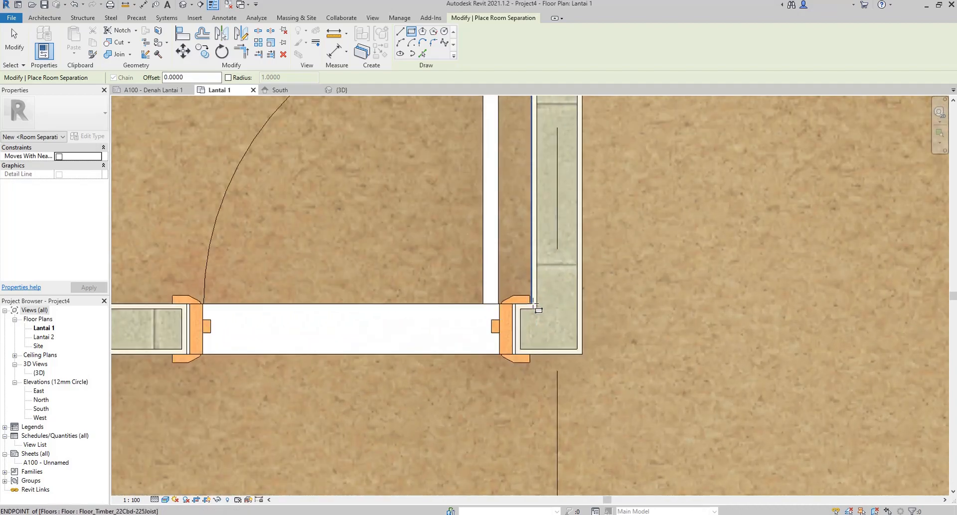
pyautogui.click(536, 308)
pyautogui.scroll(-4, 280, 164)
pyautogui.scroll(2, 418, 269)
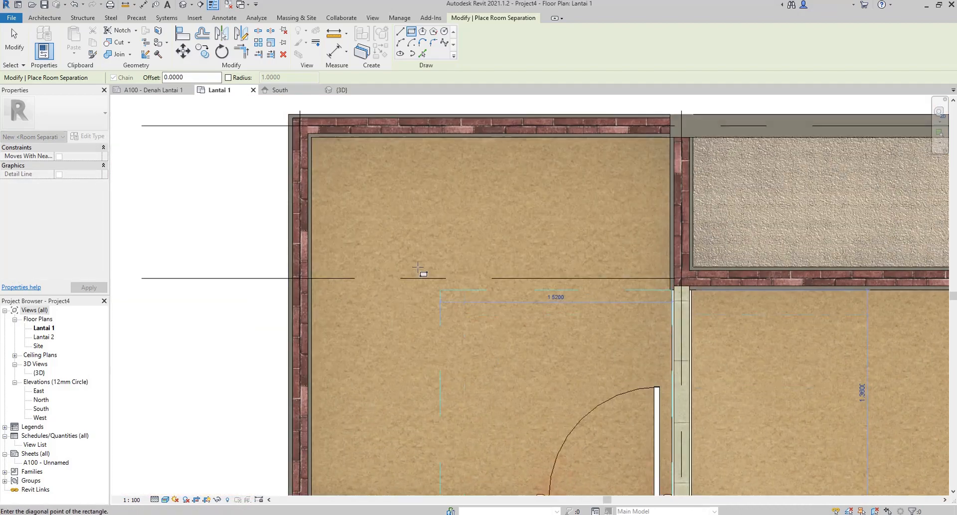
pyautogui.scroll(2, 329, 144)
pyautogui.click(311, 137)
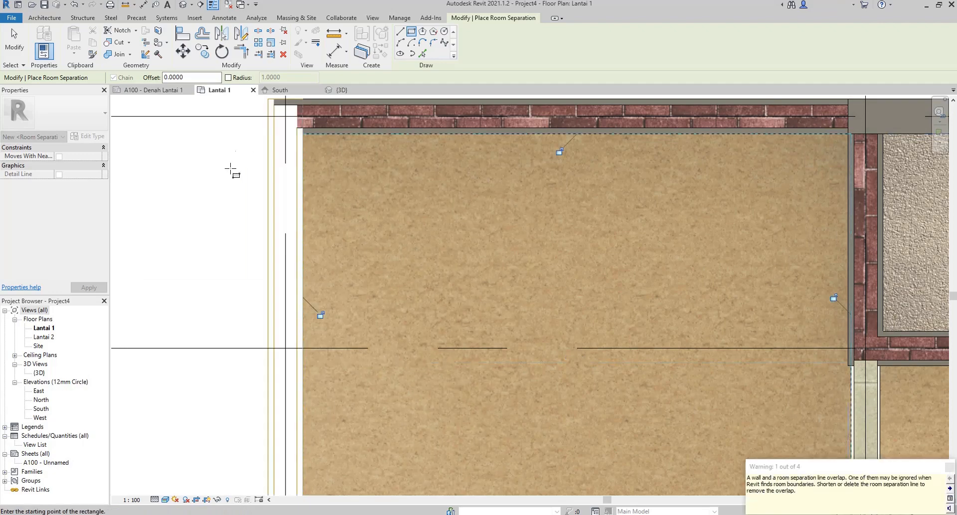
# Step: Outline the bathroom with a rectangle of room separation lines between its inner wall corners
pyautogui.scroll(-3, 231, 171)
pyautogui.scroll(3, 462, 169)
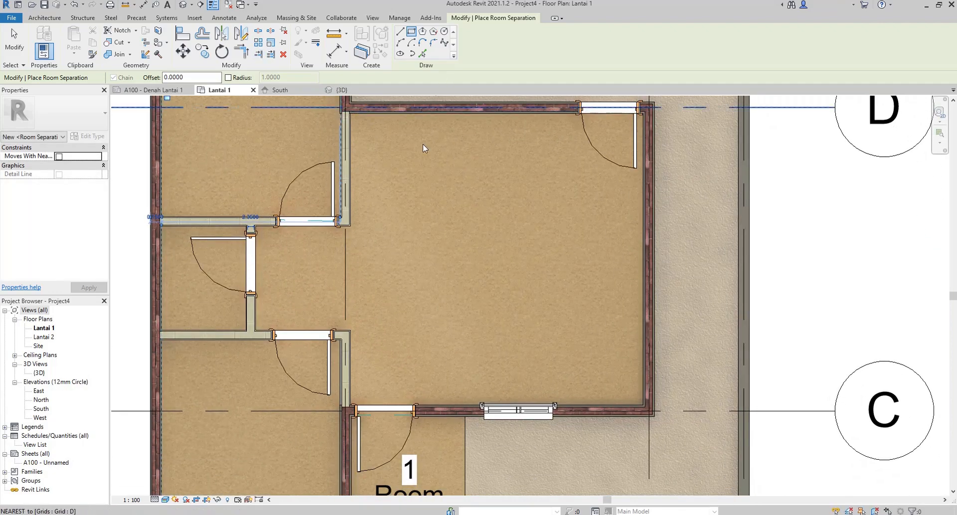
pyautogui.scroll(4, 225, 286)
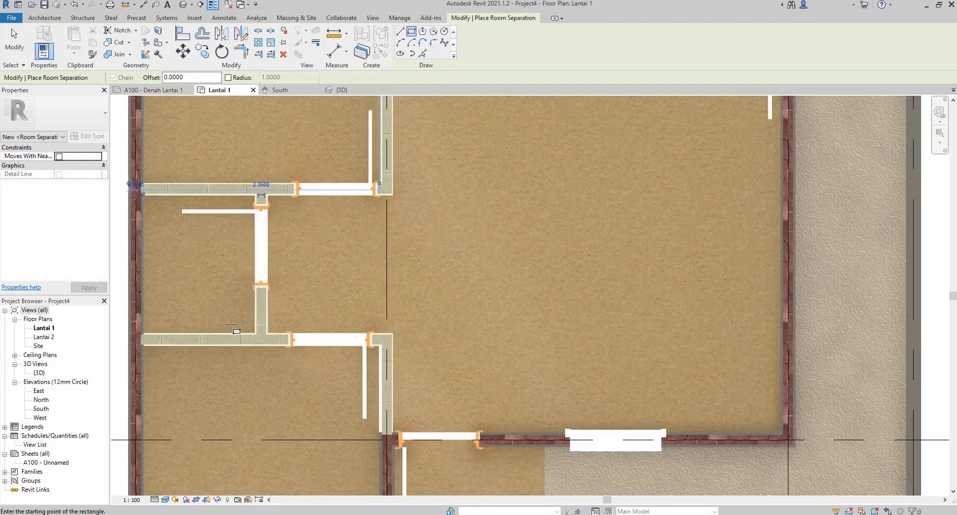
pyautogui.scroll(-2, 357, 350)
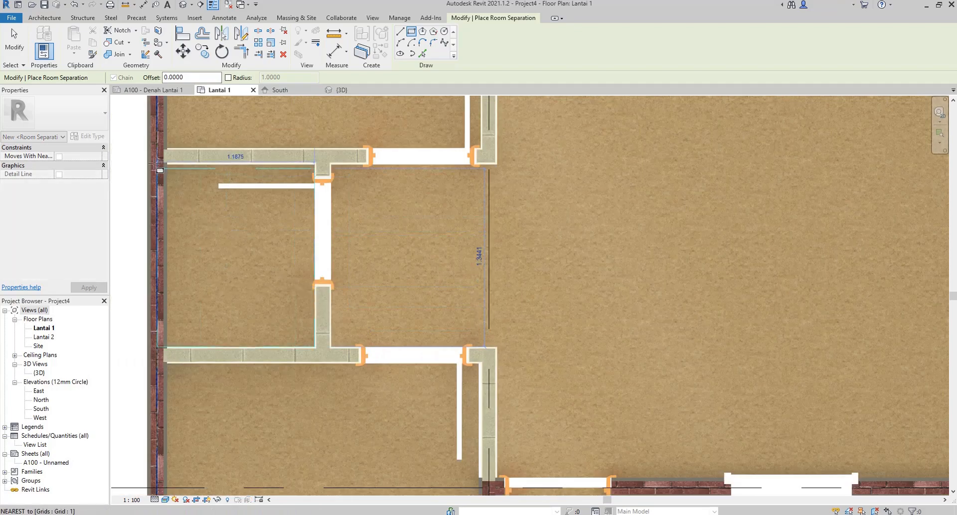
pyautogui.scroll(2, 165, 159)
pyautogui.click(175, 168)
pyautogui.scroll(-2, 260, 203)
pyautogui.scroll(-3, 335, 151)
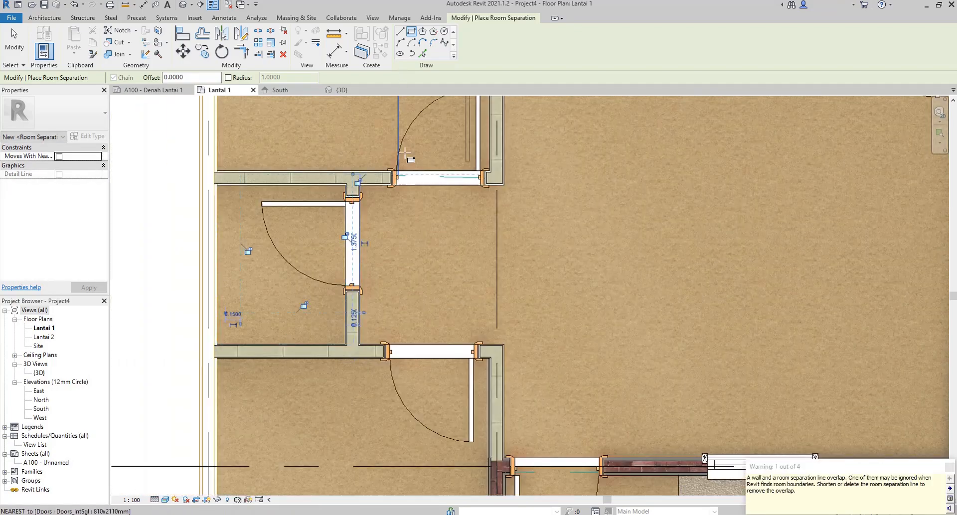
pyautogui.scroll(1, 604, 205)
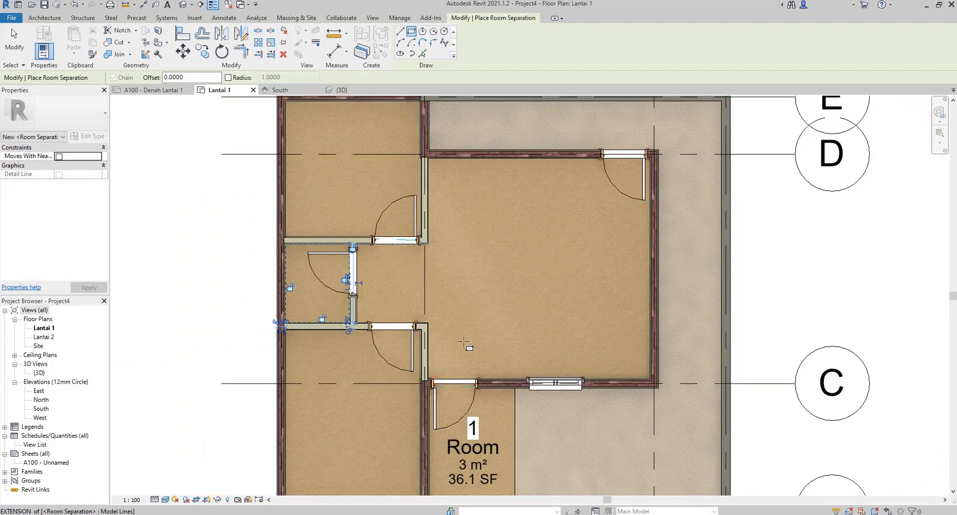
pyautogui.scroll(4, 622, 175)
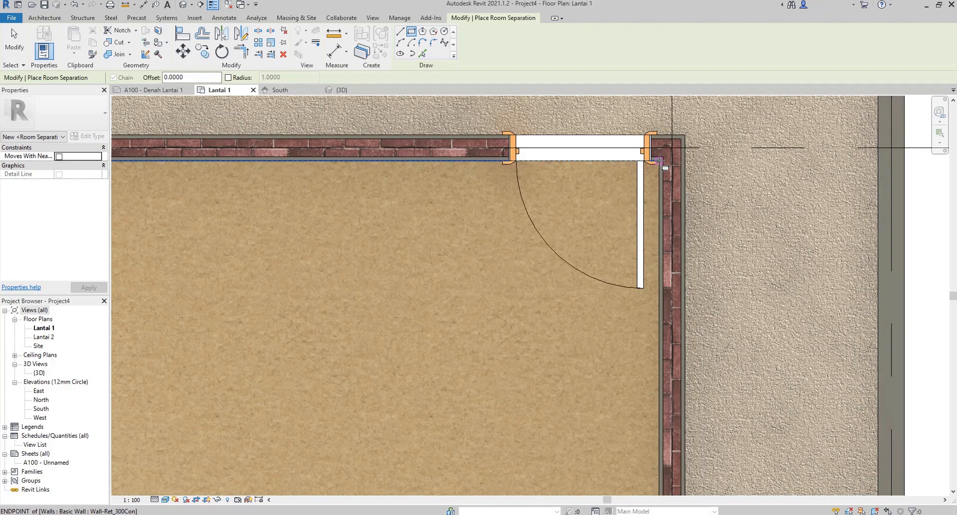
pyautogui.click(659, 162)
pyautogui.scroll(-2, 658, 196)
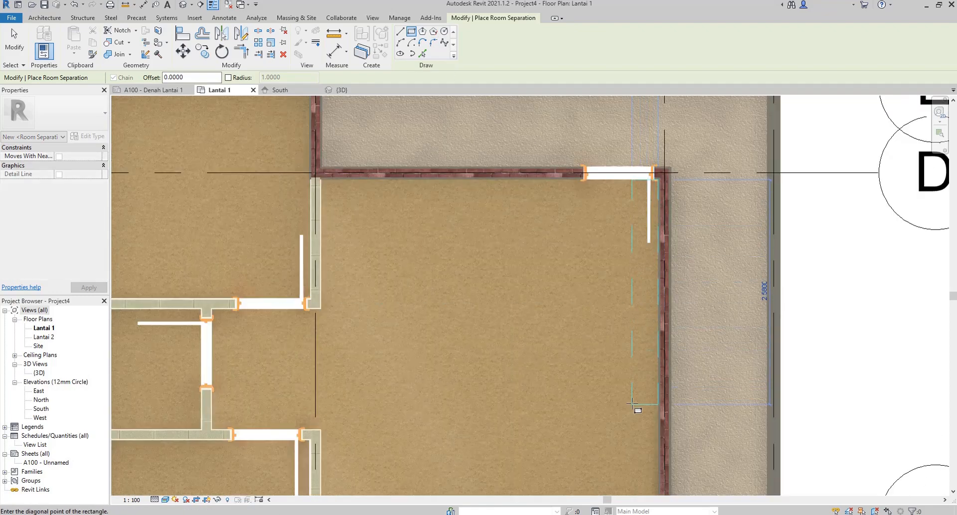
pyautogui.moveTo(639, 405); pyautogui.dragTo(648, 307, button='middle')
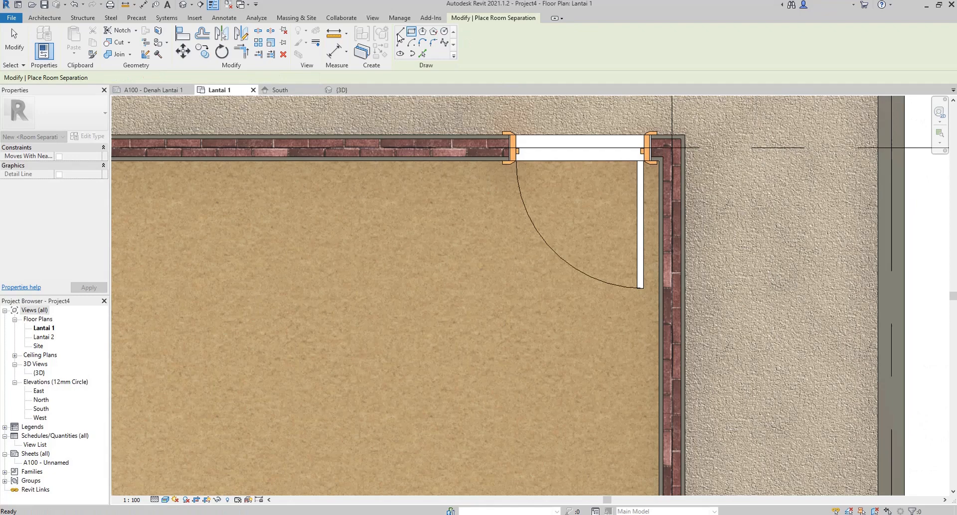
# Step: Draw straight room separation lines from the main room's grid D corner by the back door to grid C, then along that wall to the entrance door corner
pyautogui.click(400, 31)
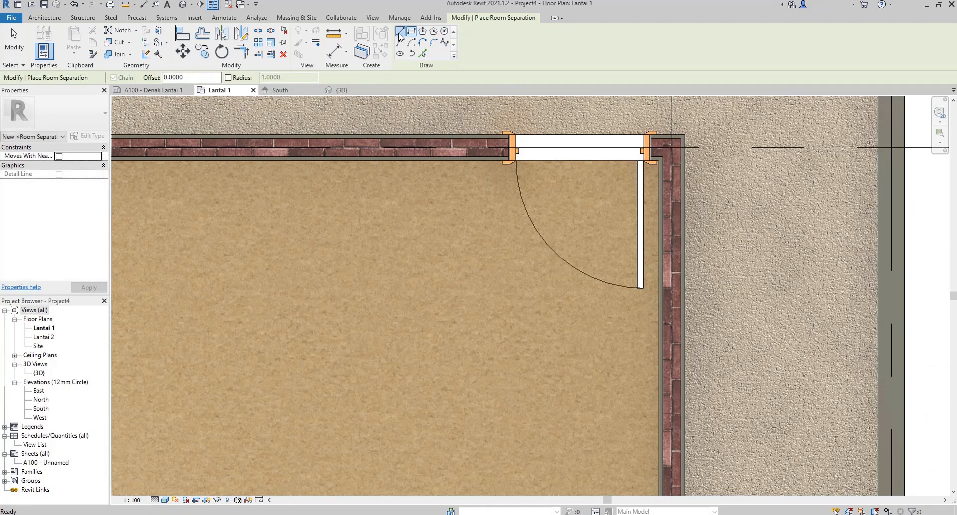
pyautogui.click(660, 163)
pyautogui.scroll(-2, 657, 166)
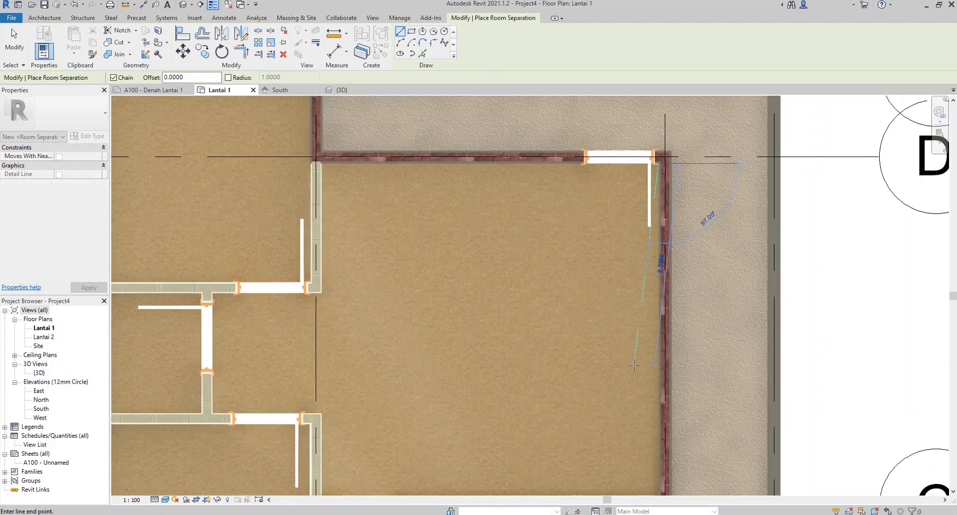
pyautogui.moveTo(644, 374); pyautogui.dragTo(658, 224, button='middle')
pyautogui.scroll(2, 675, 379)
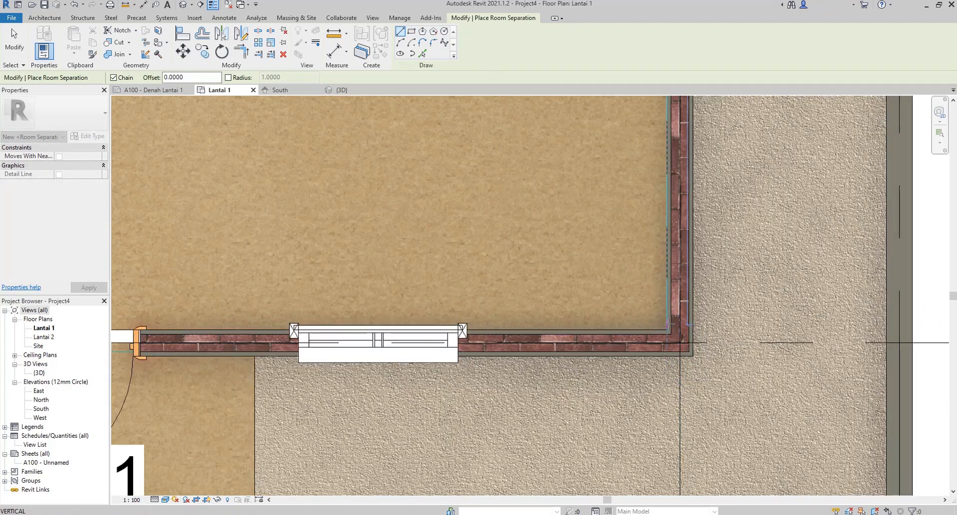
pyautogui.click(668, 330)
pyautogui.scroll(-3, 667, 330)
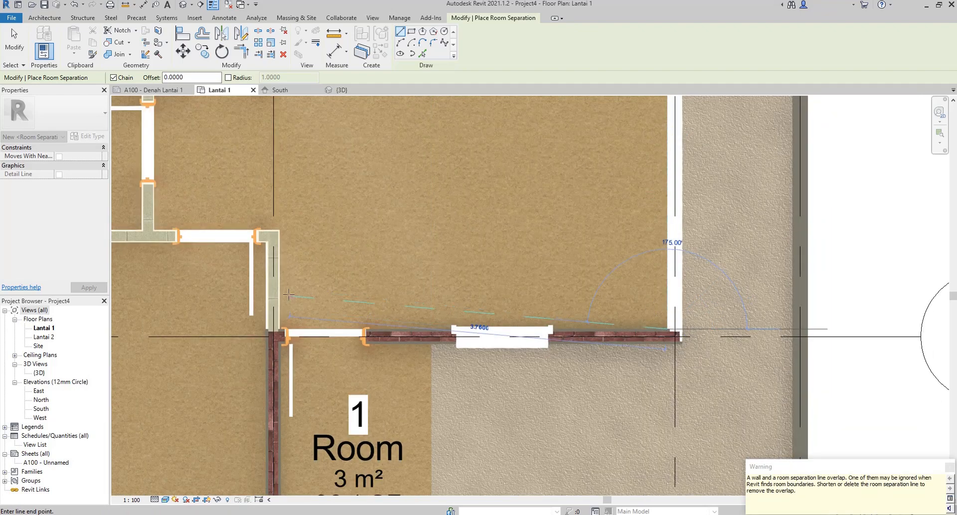
pyautogui.scroll(2, 275, 321)
pyautogui.click(274, 322)
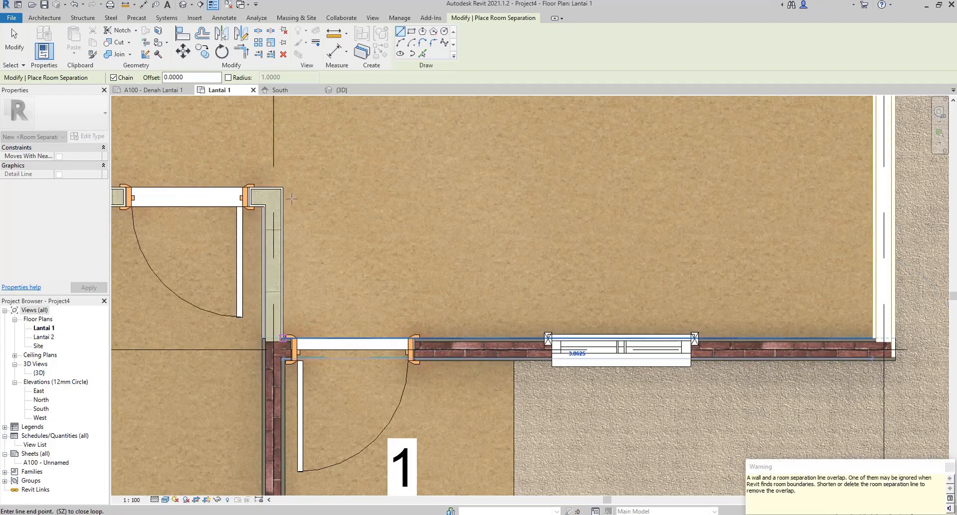
# Step: Continue the room separation lines up the lower bedroom's wall and across its door opening to the bathroom wall corner
pyautogui.click(283, 186)
pyautogui.scroll(-2, 283, 187)
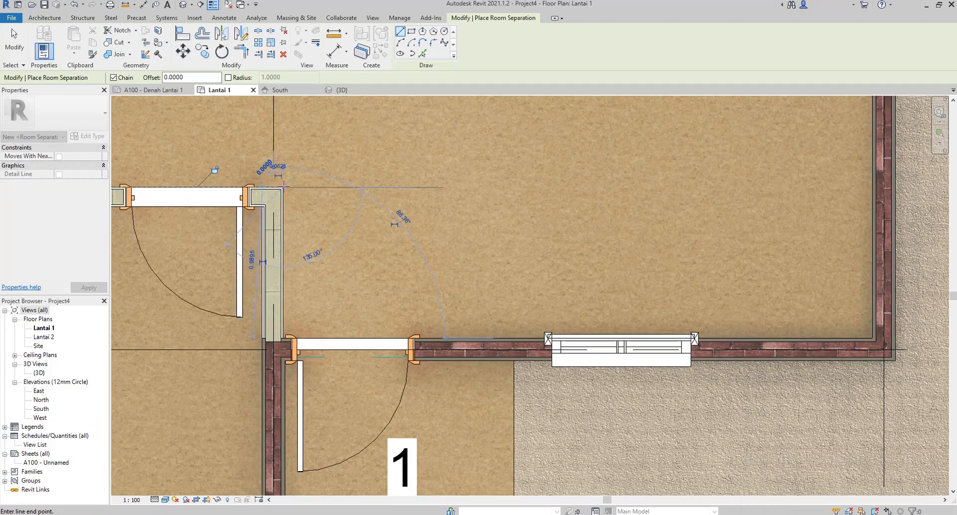
pyautogui.scroll(5, 194, 206)
pyautogui.scroll(1, 195, 206)
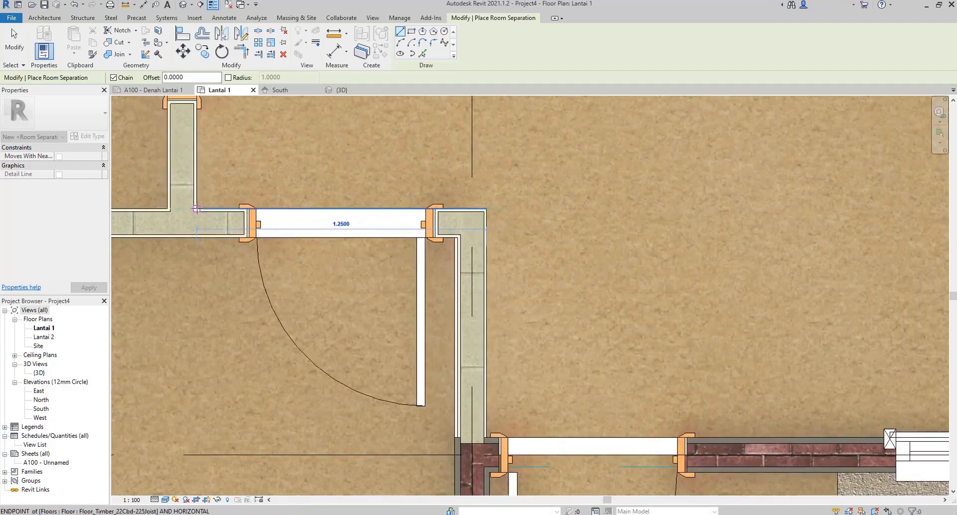
pyautogui.click(195, 207)
pyautogui.scroll(-4, 282, 156)
pyautogui.moveTo(282, 157); pyautogui.dragTo(279, 247, button='middle')
pyautogui.scroll(2, 209, 249)
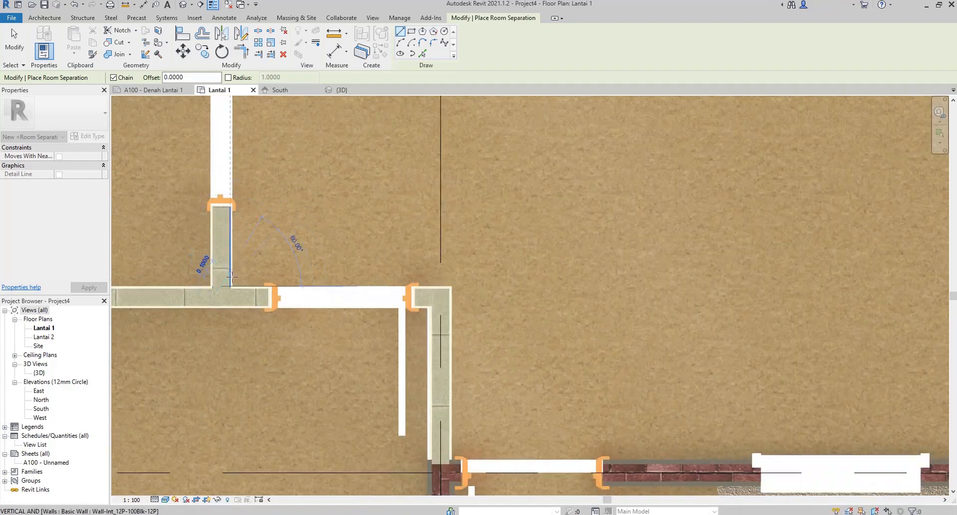
# Step: Draw another room separation line across the lower bedroom's door opening, from the outer wall corner to the bathroom wall corner
pyautogui.press('Escape')
pyautogui.click(457, 288)
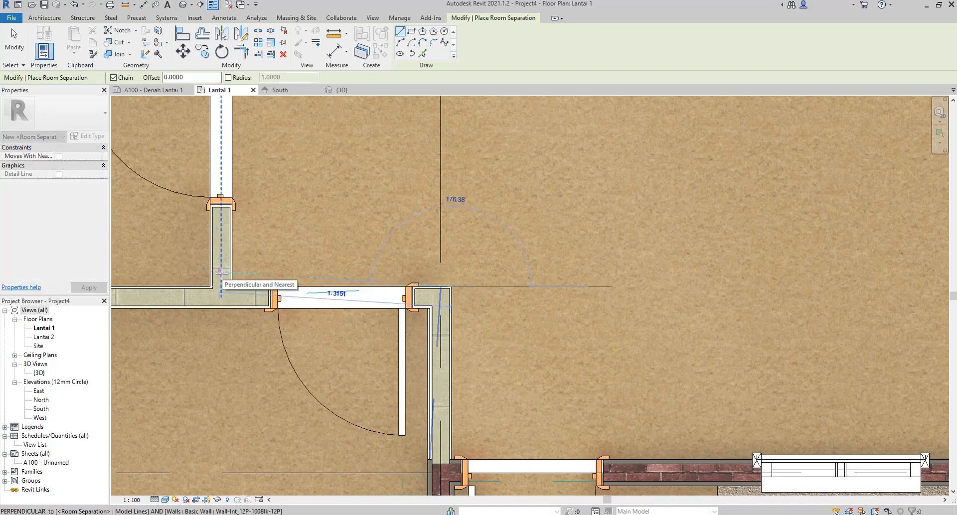
pyautogui.click(232, 287)
pyautogui.press('Escape')
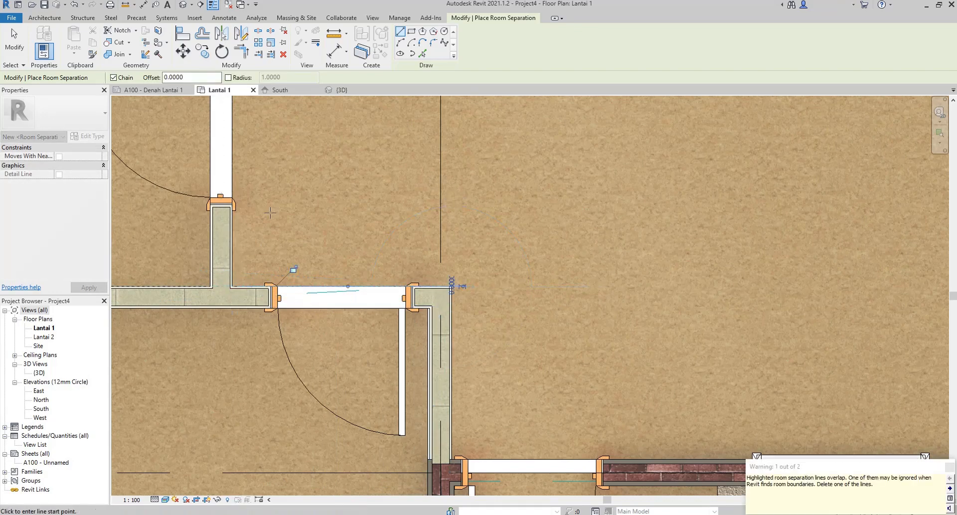
# Step: Draw room separation lines from the bathroom's upper wall corner across the upper bedroom door, then up that bedroom's wall to the grid D wall
pyautogui.moveTo(279, 217); pyautogui.dragTo(282, 359, button='middle')
pyautogui.scroll(1, 236, 186)
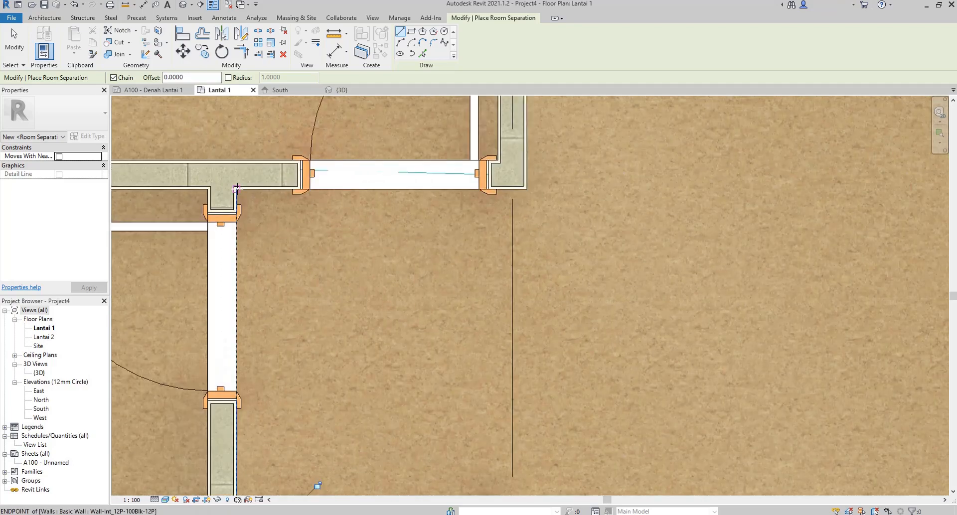
pyautogui.click(236, 189)
pyautogui.click(512, 189)
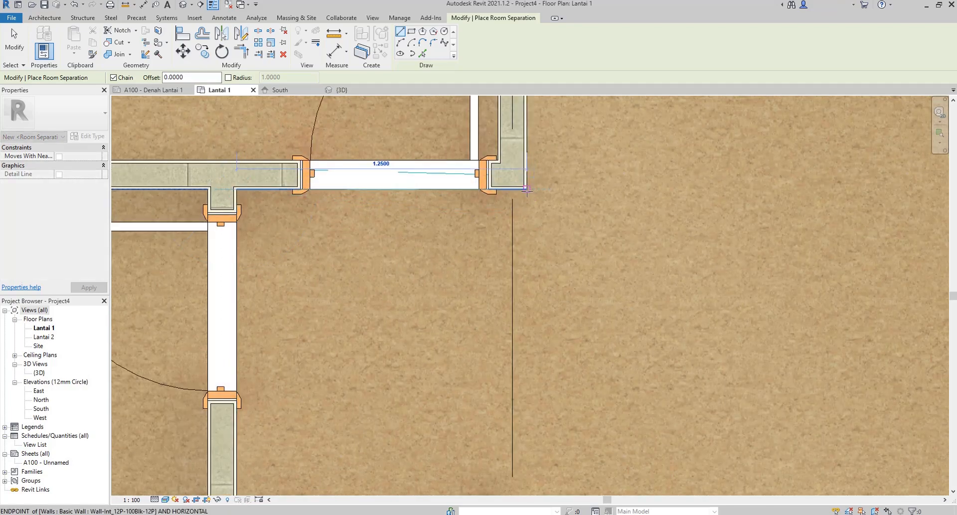
pyautogui.moveTo(543, 229); pyautogui.dragTo(464, 413, button='middle')
pyautogui.scroll(-2, 464, 413)
pyautogui.scroll(4, 442, 218)
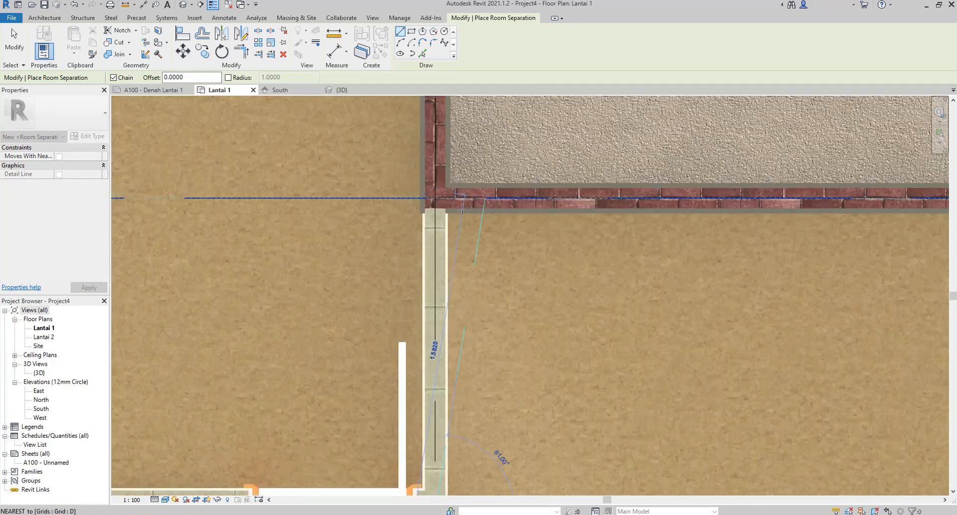
pyautogui.click(443, 218)
# Step: Close the main room's boundary with a room separation line along the grid D wall to the corner by the back door
pyautogui.scroll(-2, 434, 235)
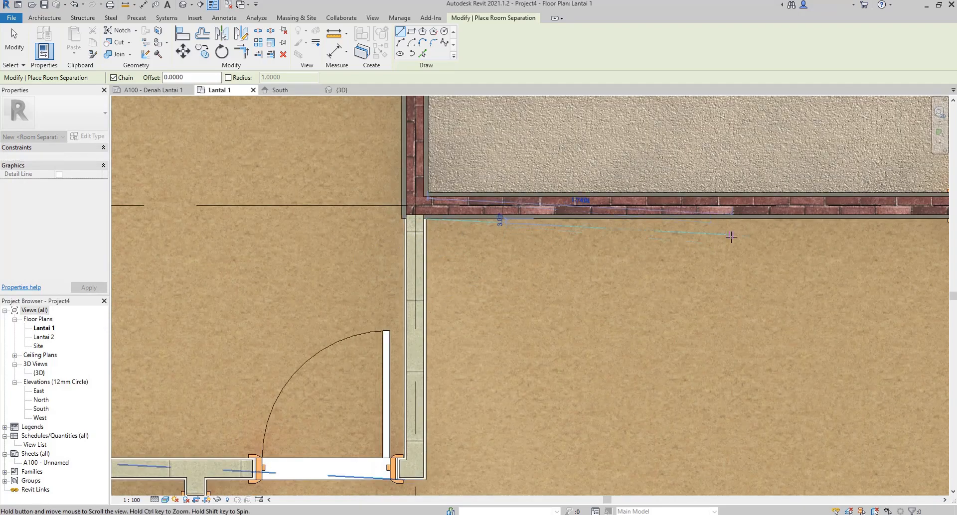
pyautogui.scroll(1, 583, 219)
pyautogui.moveTo(707, 257); pyautogui.dragTo(539, 265, button='middle')
pyautogui.scroll(4, 849, 231)
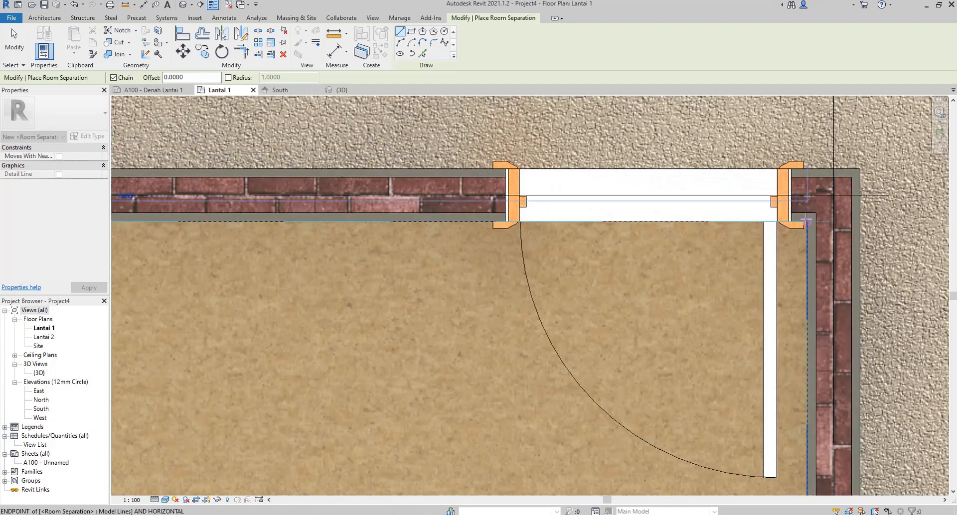
pyautogui.click(751, 206)
pyautogui.scroll(-5, 751, 206)
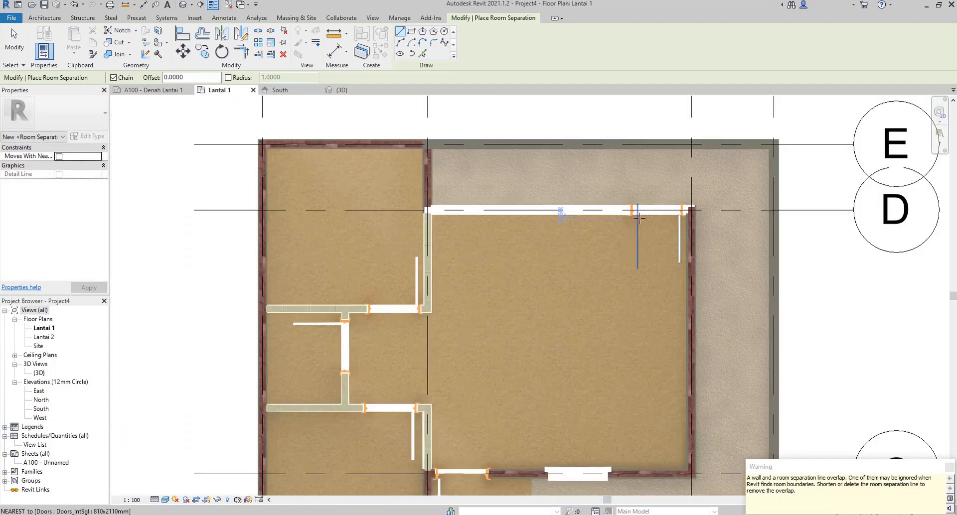
pyautogui.press('Escape')
pyautogui.press('Escape')
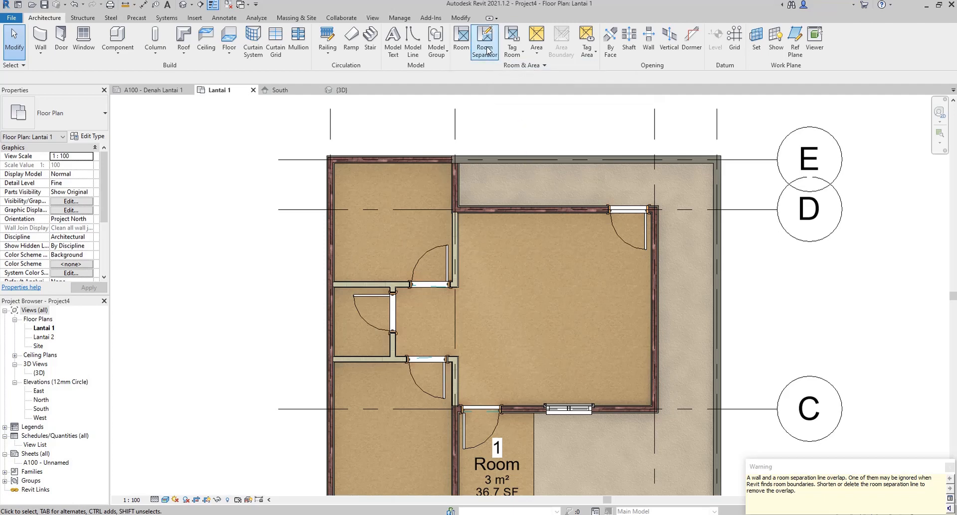
# Step: Place tagged rooms in the lower bedroom and the upper bedroom
pyautogui.click(461, 40)
pyautogui.moveTo(430, 295); pyautogui.dragTo(513, 208, button='middle')
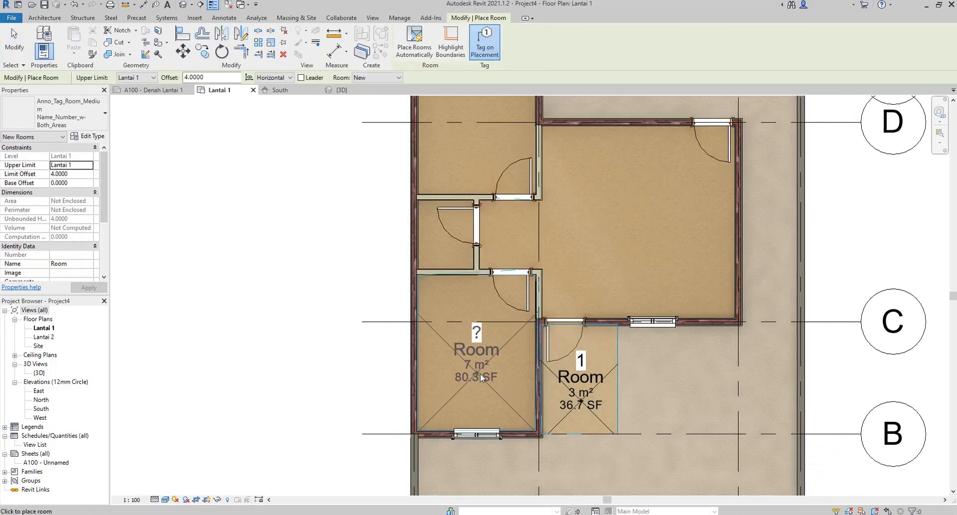
pyautogui.click(475, 272)
pyautogui.moveTo(480, 153); pyautogui.dragTo(465, 243, button='middle')
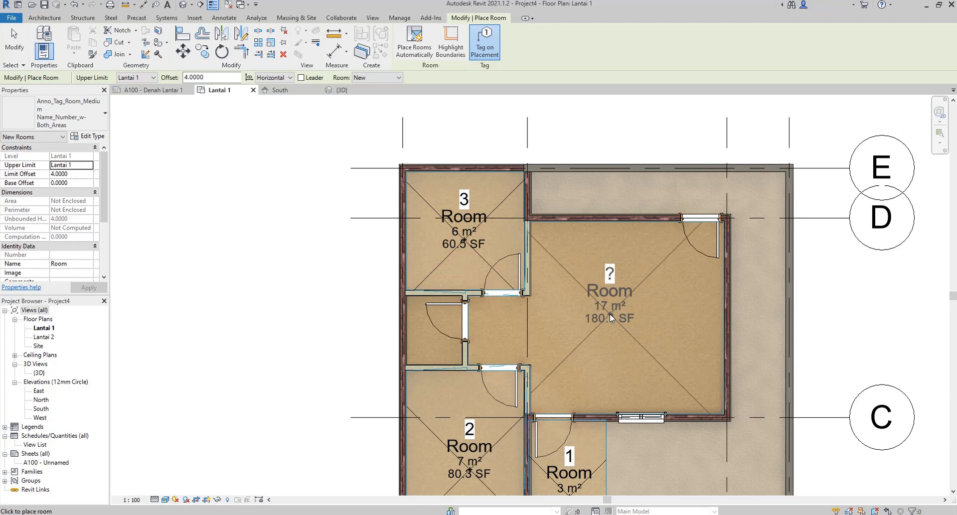
# Step: Place tagged rooms in the large main room and the bathroom, finishing room placement
pyautogui.click(482, 335)
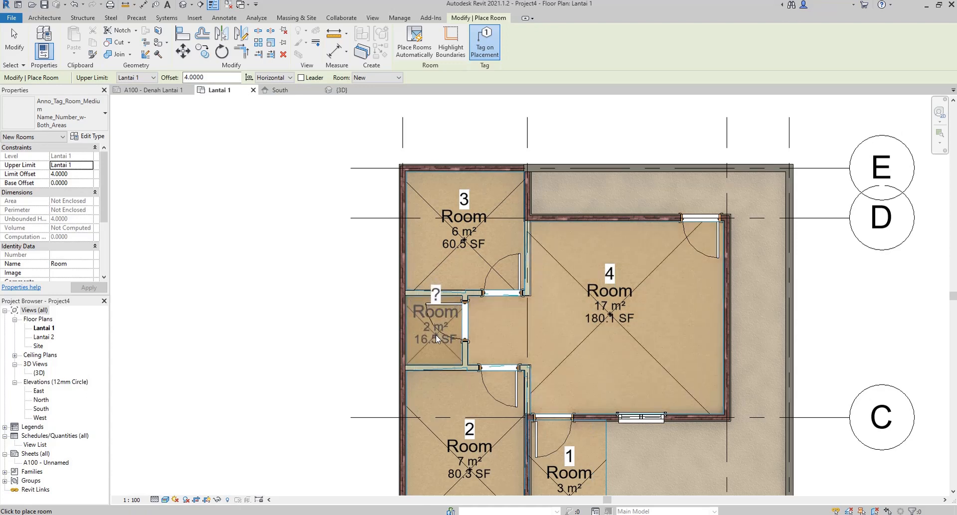
pyautogui.click(441, 334)
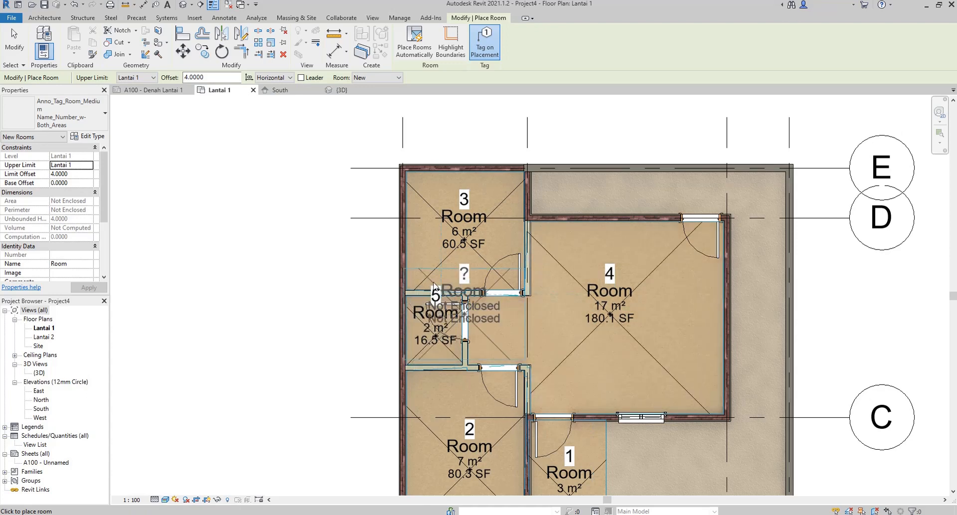
pyautogui.press('Escape')
pyautogui.press('Escape')
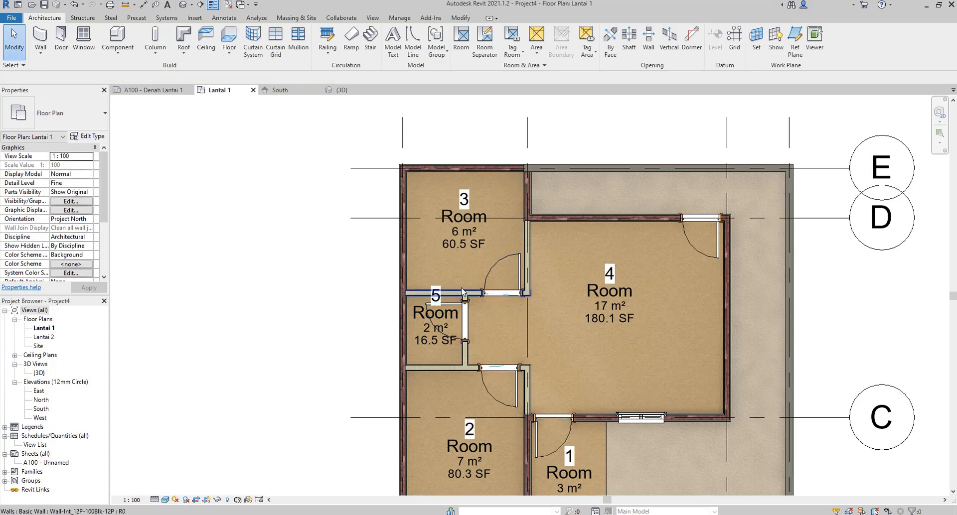
pyautogui.scroll(-3, 424, 226)
pyautogui.moveTo(543, 327); pyautogui.dragTo(567, 319, button='middle')
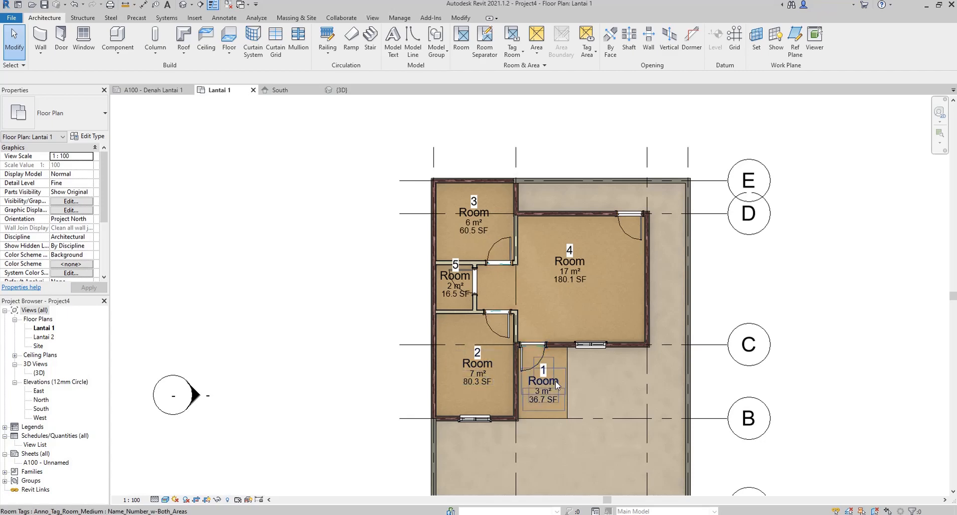
# Step: Rename the room in front of the entrance door as Teras
pyautogui.click(557, 363)
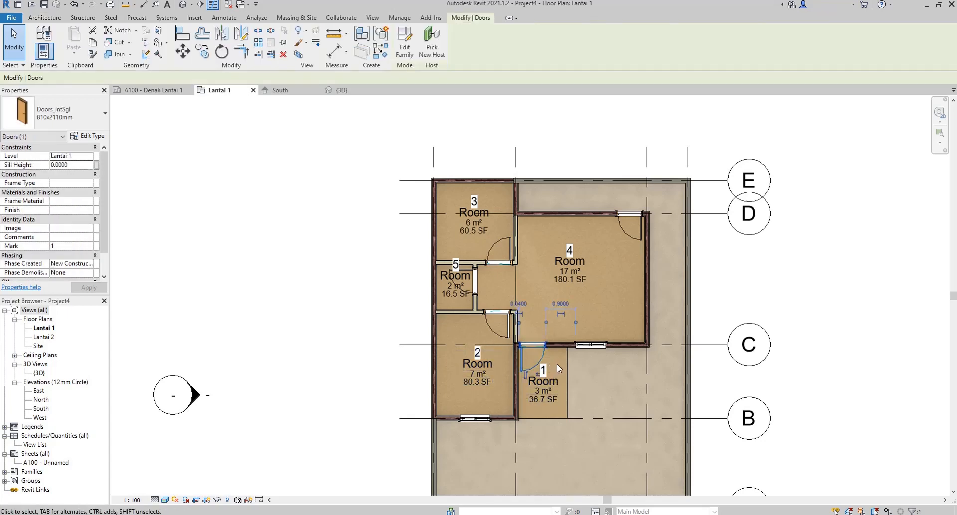
pyautogui.press('Escape')
pyautogui.click(557, 407)
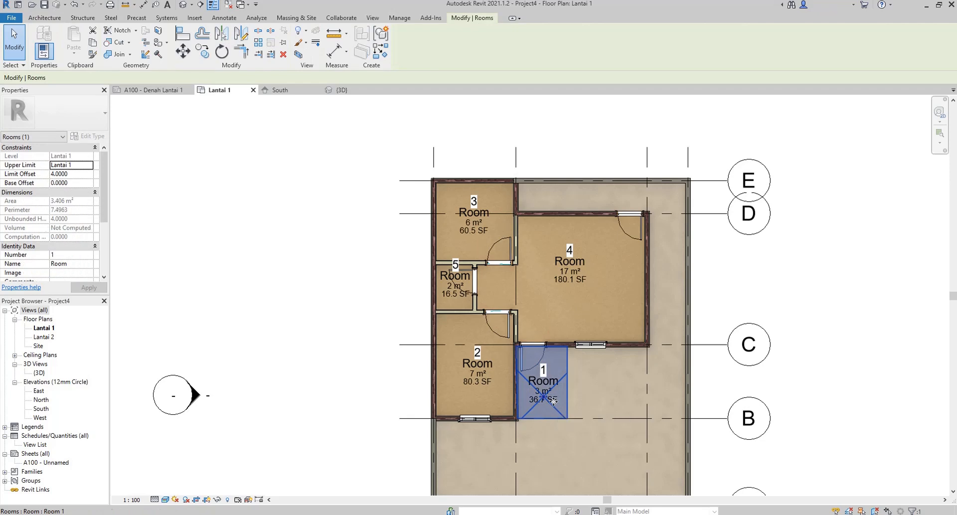
pyautogui.press('Escape')
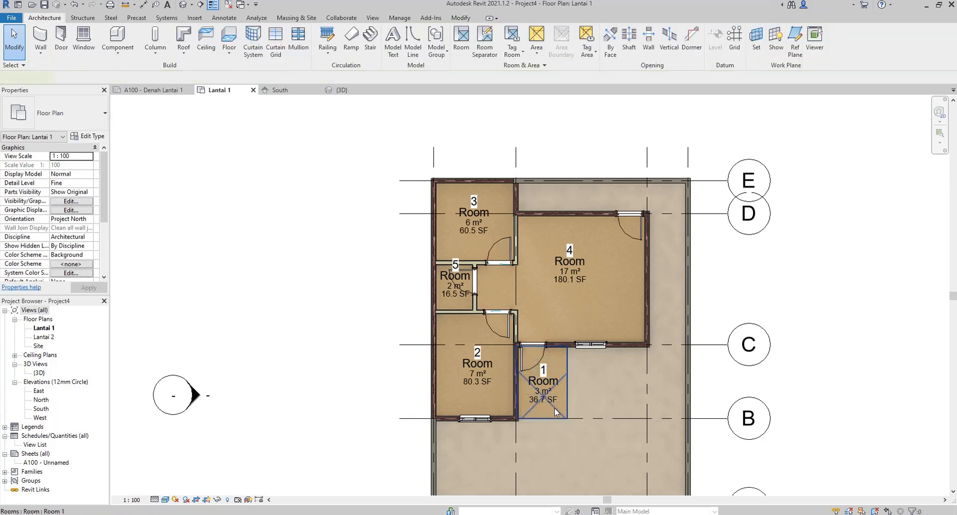
pyautogui.click(554, 408)
pyautogui.click(89, 264)
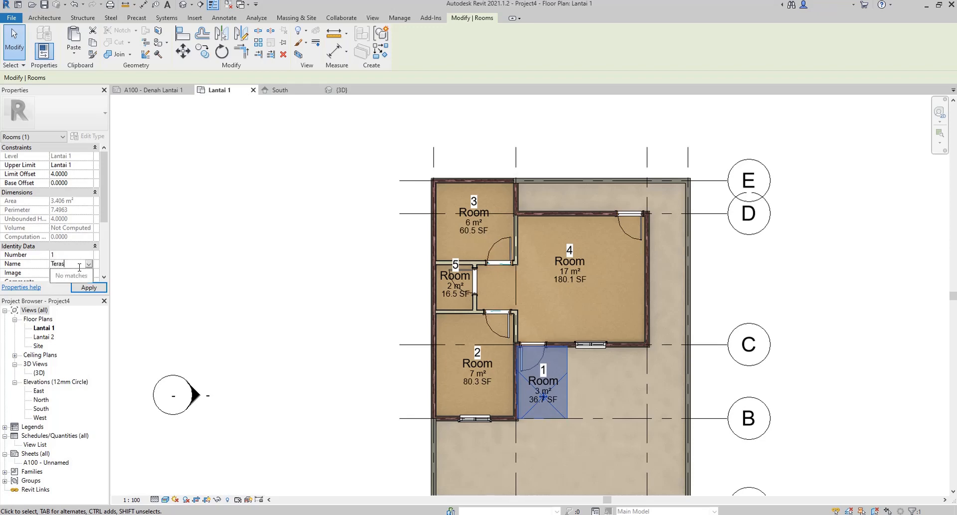
pyautogui.press('Return')
pyautogui.press('Escape')
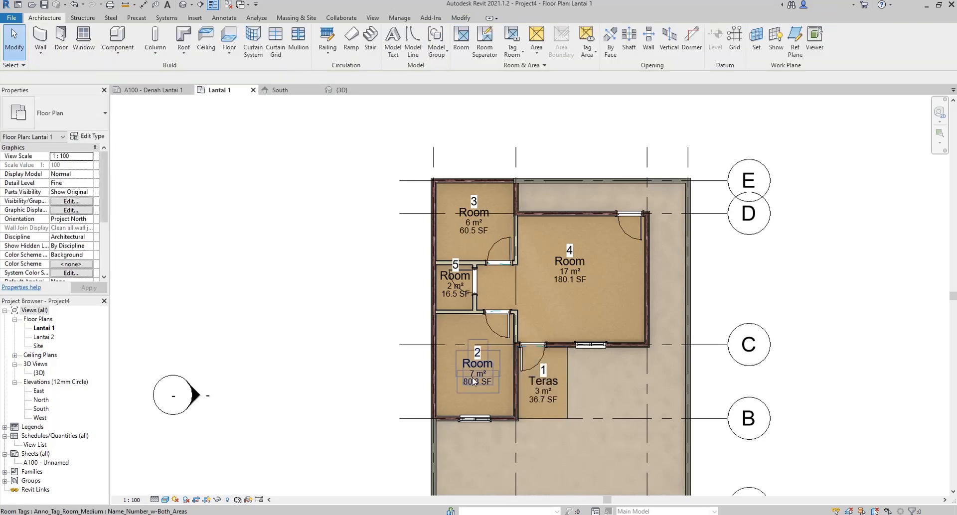
# Step: Rename the lower bedroom's room as KM Tidur and the bathroom's room as WC
pyautogui.click(499, 396)
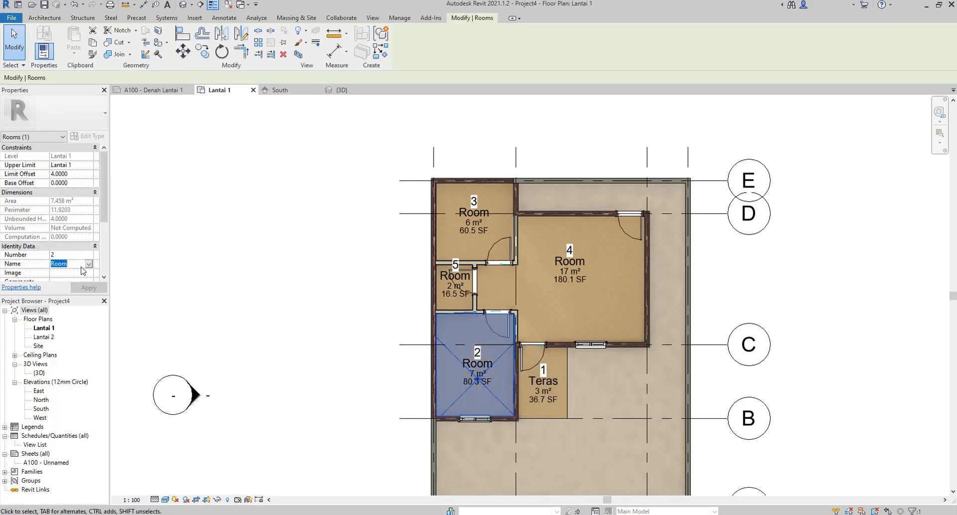
pyautogui.write('KM Tidur')
pyautogui.press('Return')
pyautogui.press('Escape')
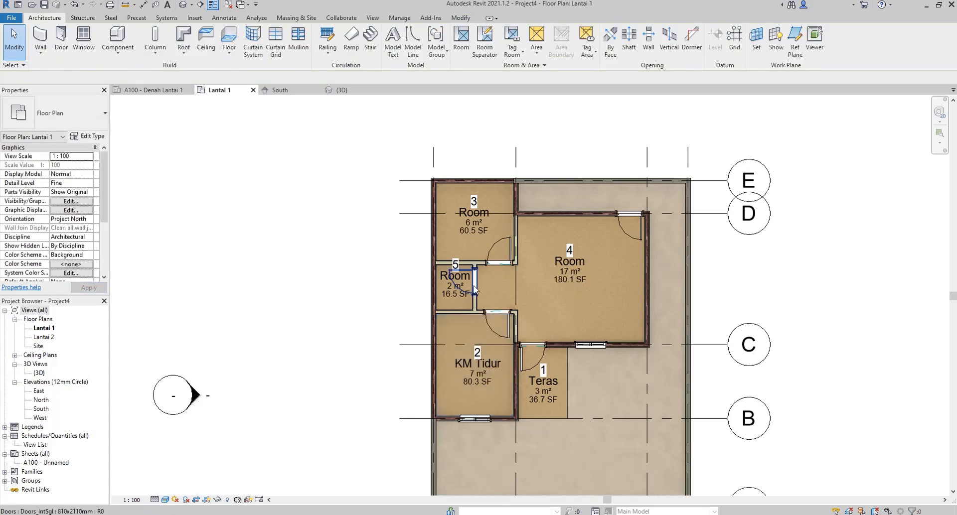
pyautogui.click(467, 306)
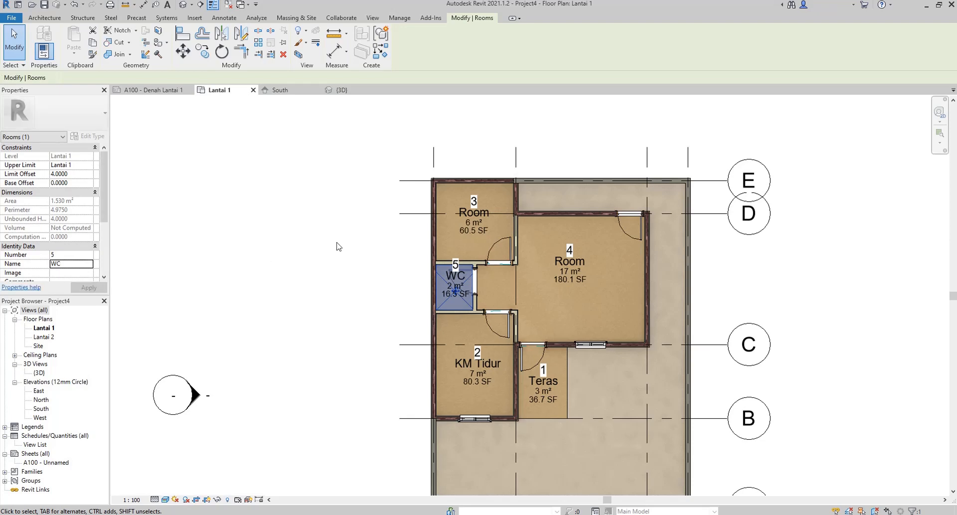
pyautogui.press('Escape')
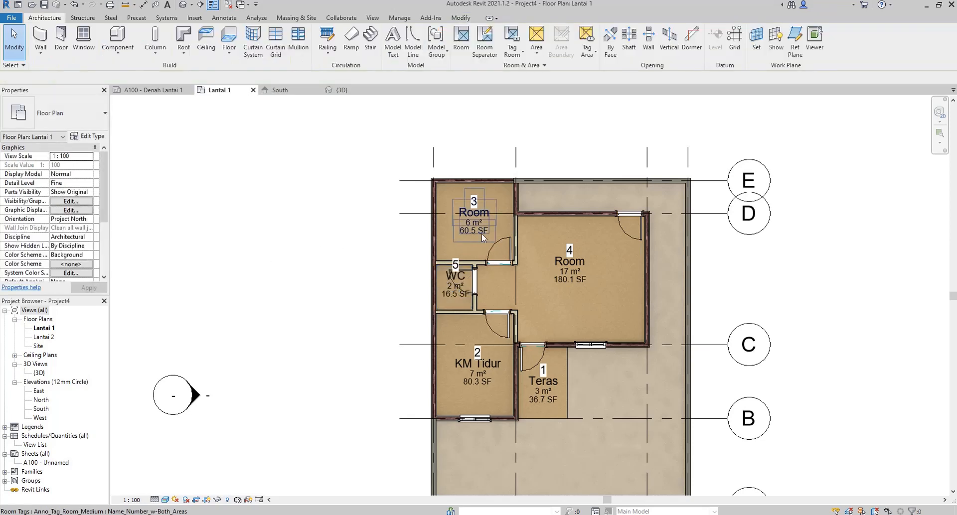
# Step: Rename the upper bedroom's room as KM Tidur
pyautogui.click(503, 197)
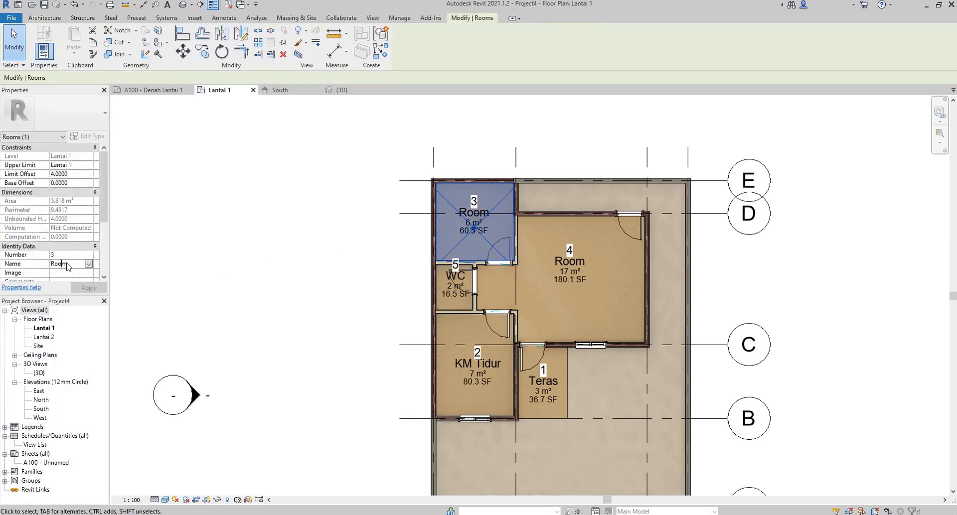
pyautogui.click(68, 265)
pyautogui.write('KM Tidur')
pyautogui.press('Return')
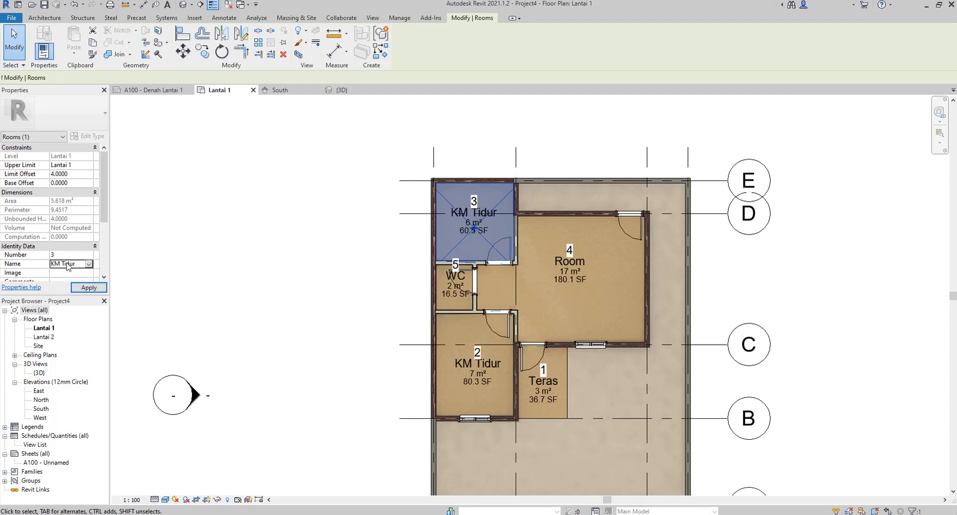
pyautogui.press('Escape')
# Step: Rename the large main room as R KELUARGA
pyautogui.click(597, 303)
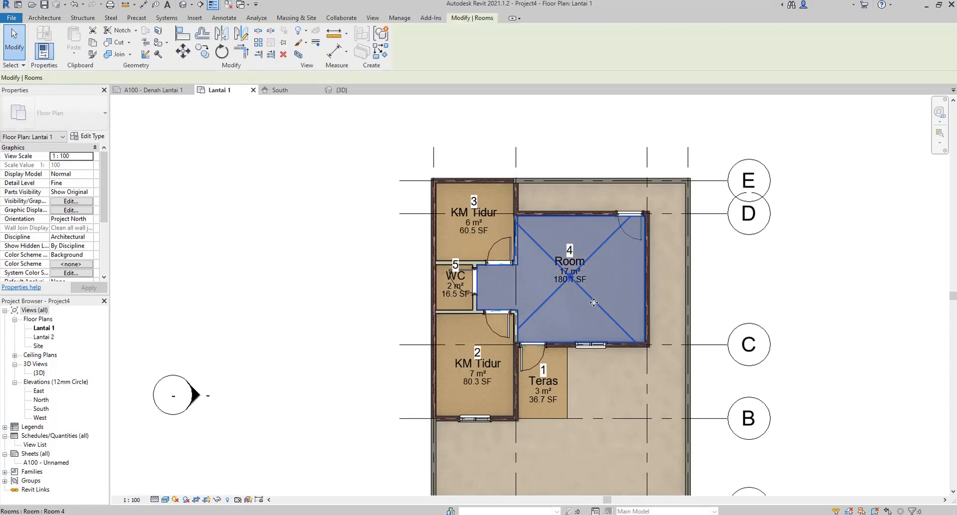
pyautogui.click(75, 264)
pyautogui.write('R. Kel')
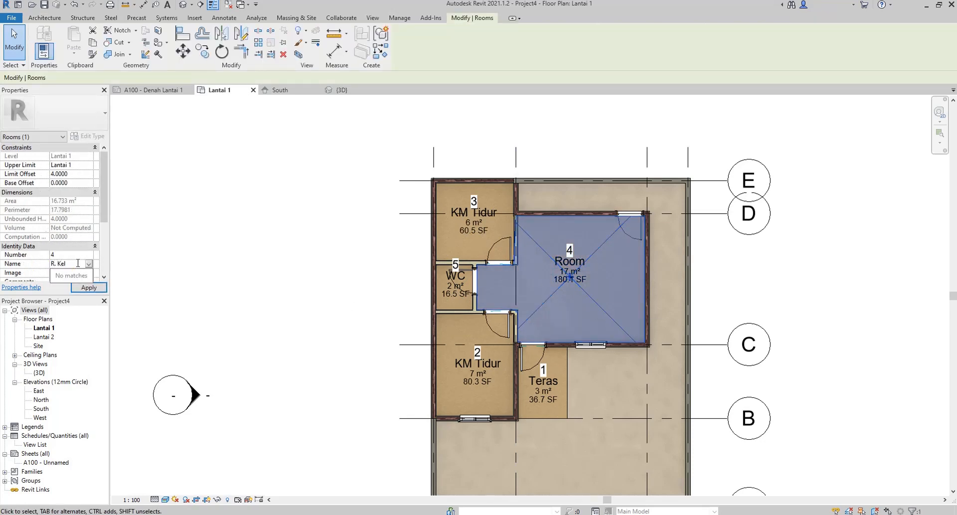
pyautogui.write(' K')
pyautogui.press('BackSpace')
pyautogui.press('BackSpace')
pyautogui.press('BackSpace')
pyautogui.write('KE')
pyautogui.press('Return')
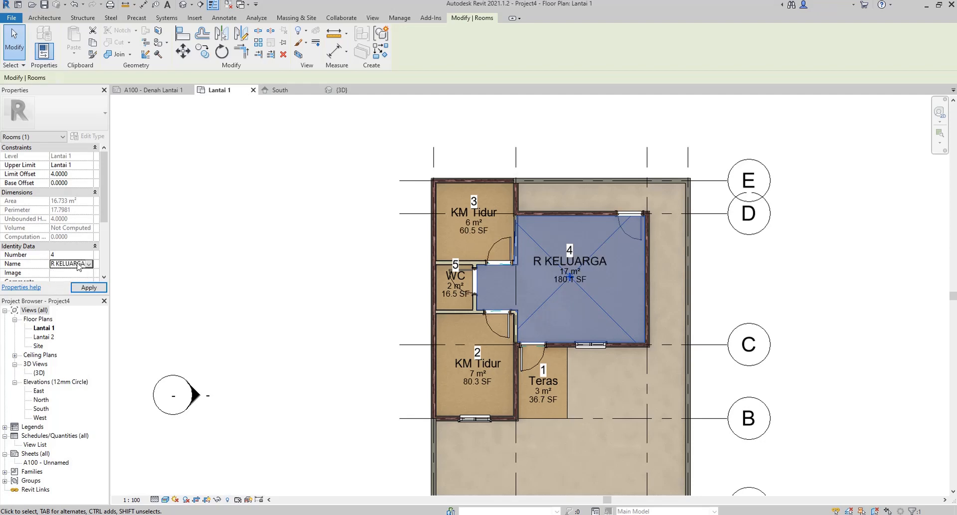
pyautogui.scroll(-1, 357, 285)
pyautogui.click(351, 296)
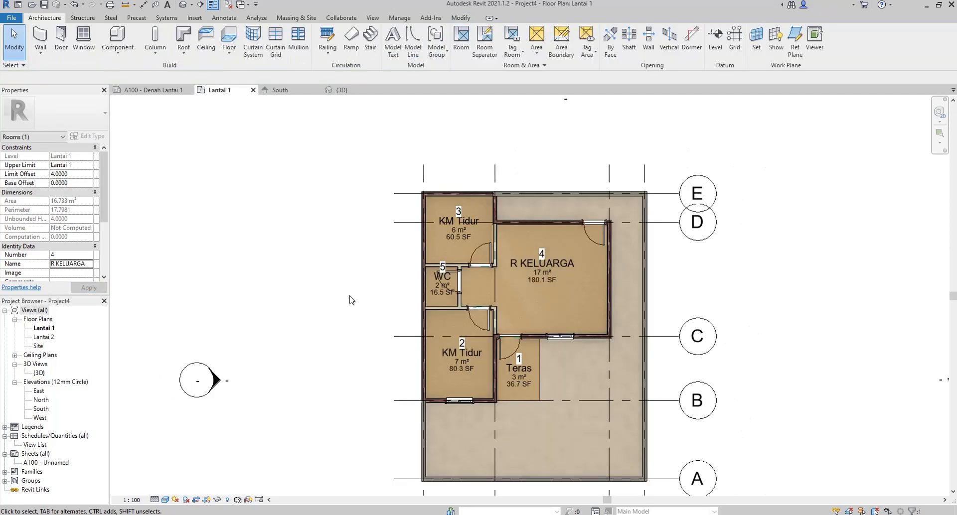
pyautogui.moveTo(312, 236); pyautogui.dragTo(243, 201, button='middle')
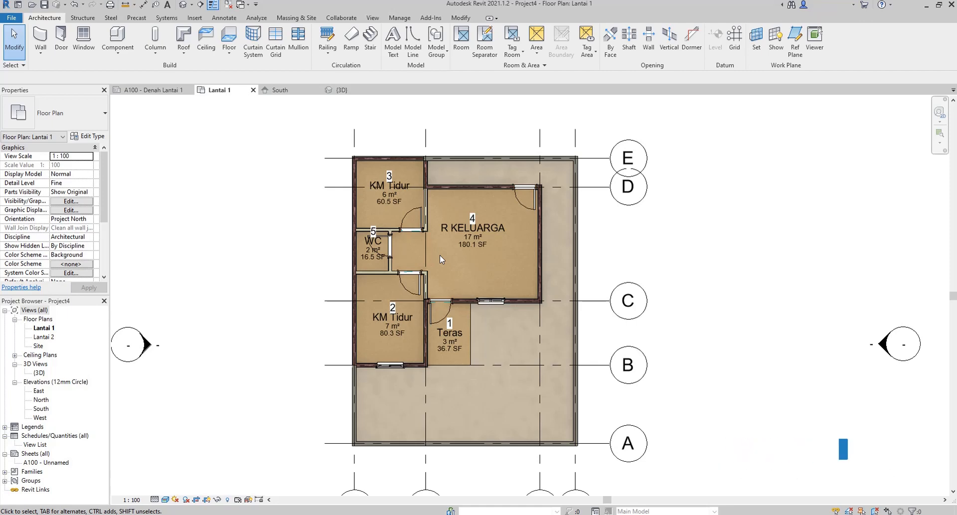
# Step: Start a new sheet and browse to the UK library's Titleblocks folder to load a title block family
pyautogui.click(373, 18)
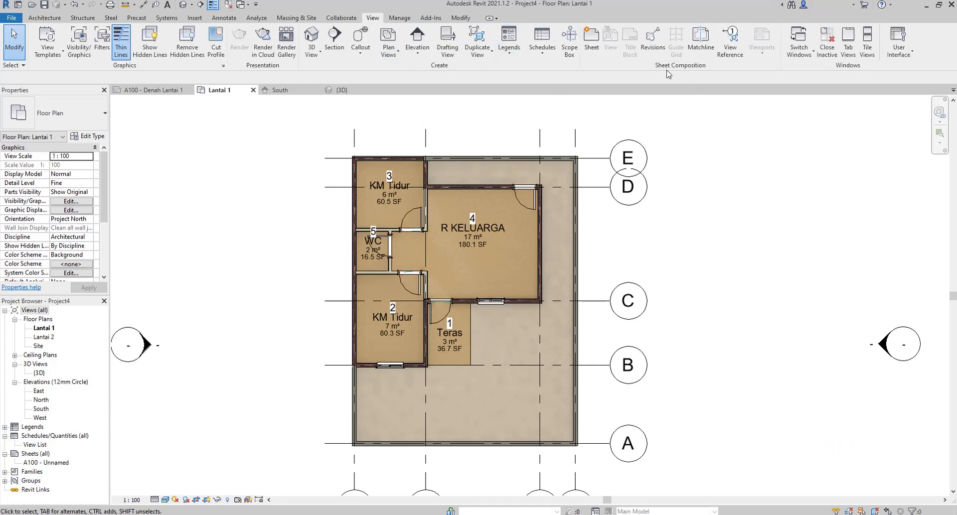
pyautogui.click(592, 50)
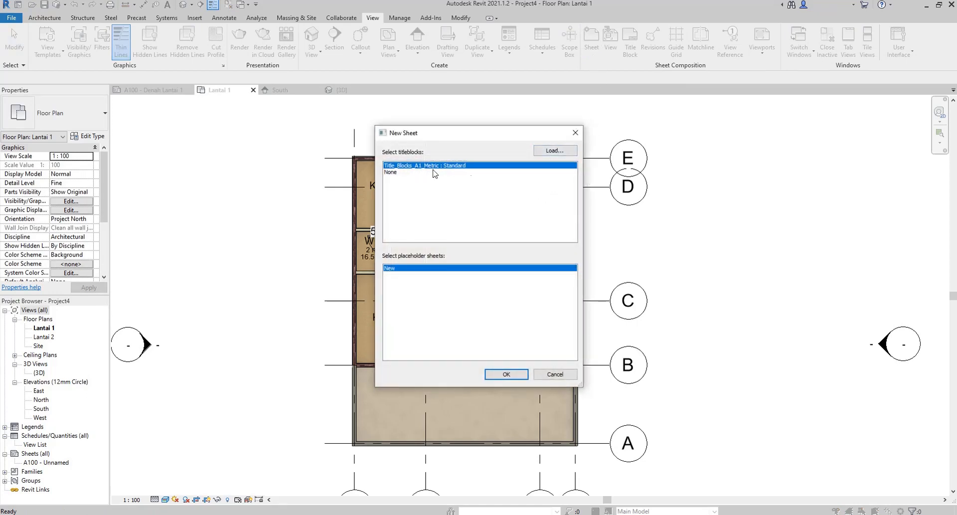
pyautogui.click(554, 150)
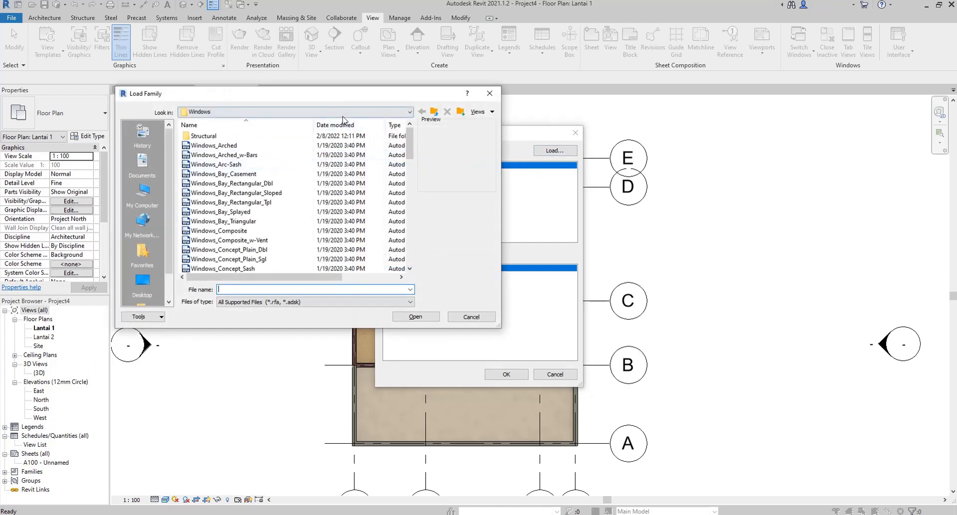
pyautogui.click(343, 112)
pyautogui.scroll(1, 325, 171)
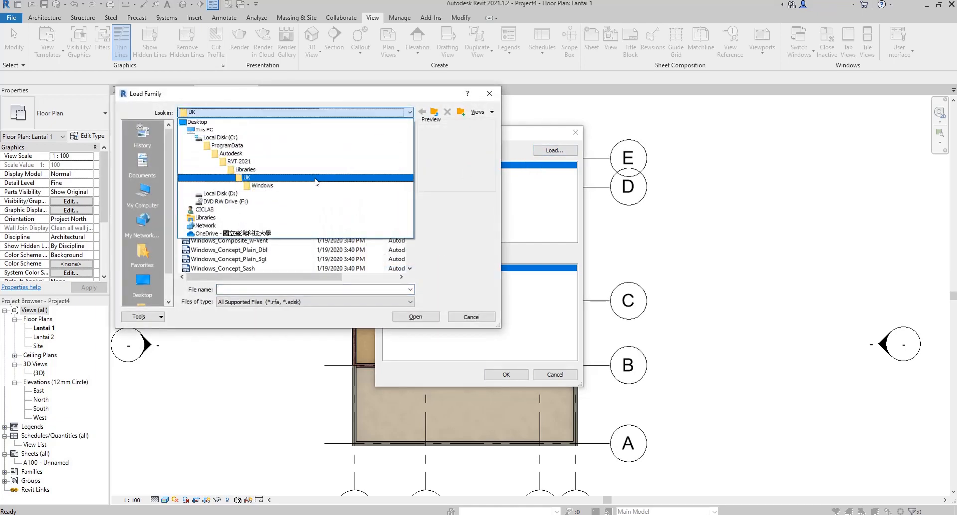
pyautogui.click(316, 178)
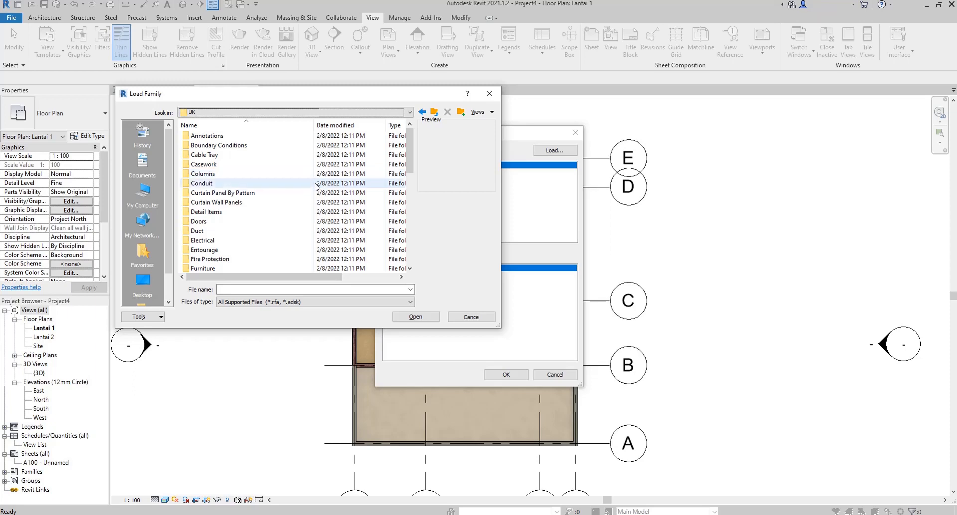
pyautogui.scroll(-9, 313, 214)
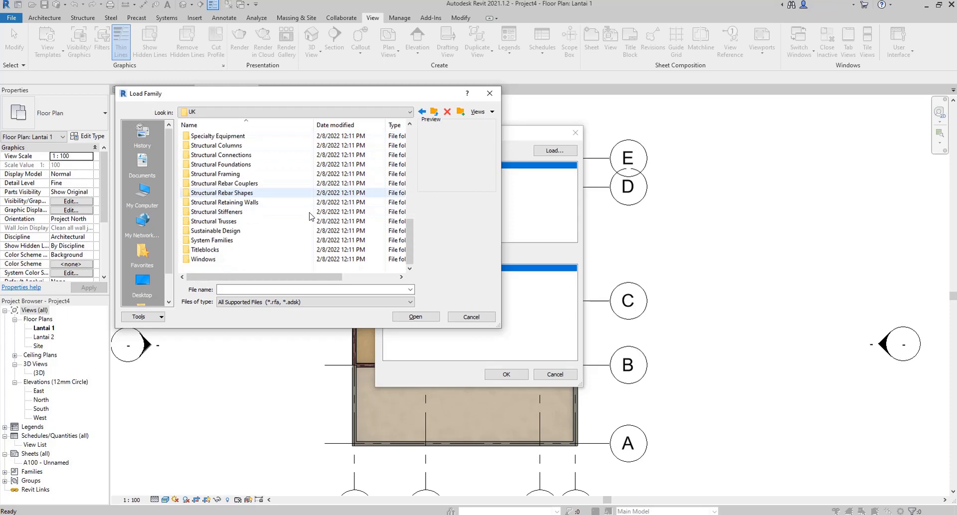
pyautogui.click(250, 252)
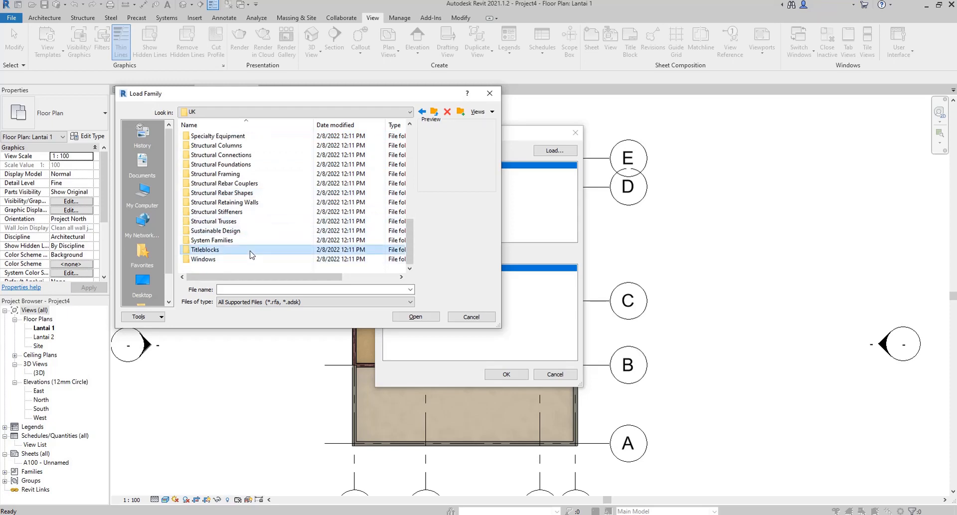
pyautogui.doubleClick(250, 254)
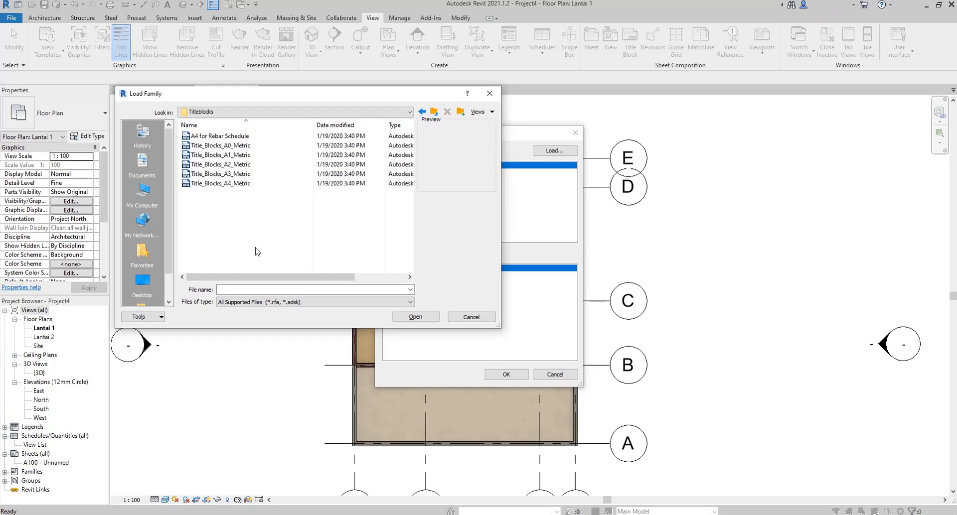
# Step: Load the Title_Blocks_A3_Metric family, create the new sheet with it, and dismiss the save reminder
pyautogui.click(264, 174)
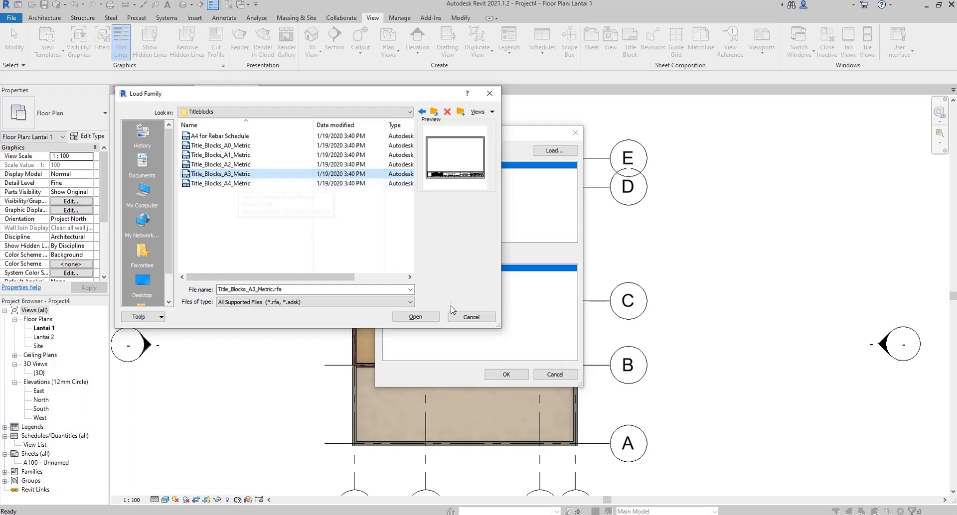
pyautogui.click(427, 319)
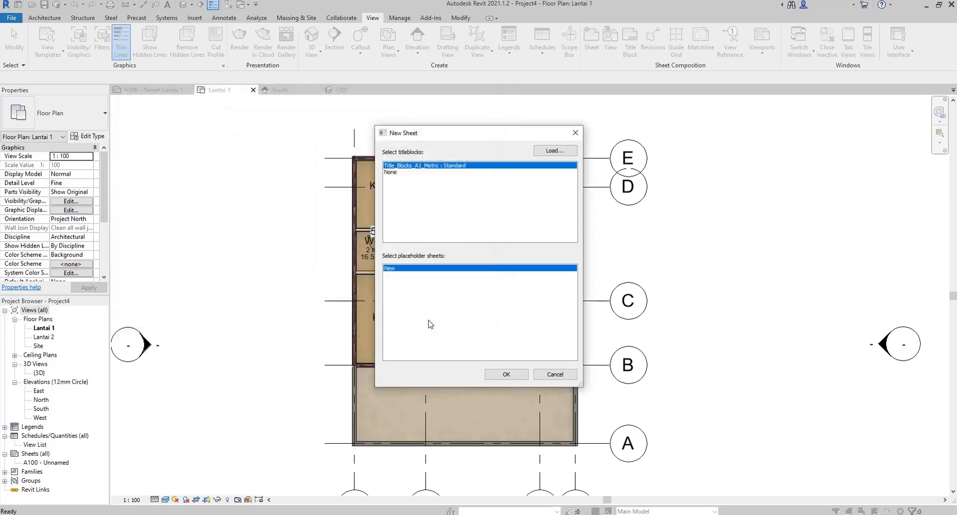
pyautogui.click(519, 378)
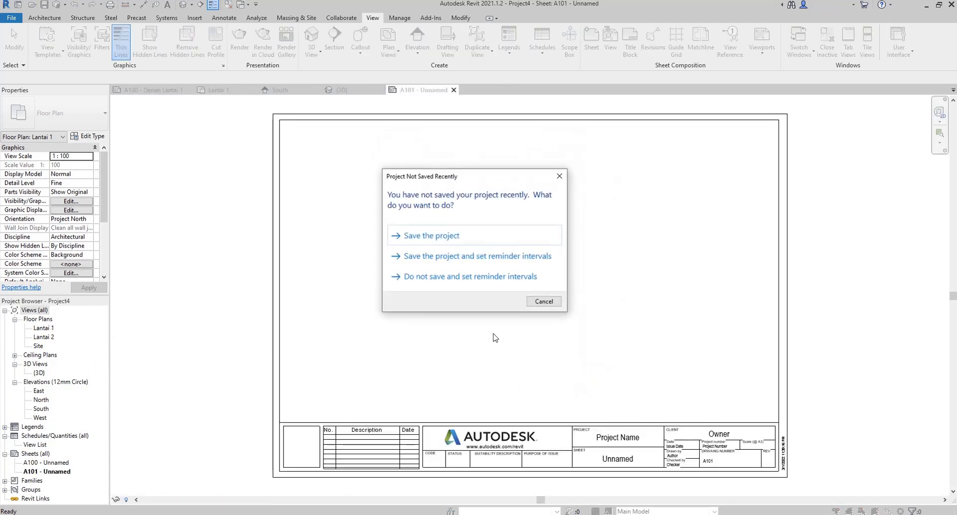
pyautogui.click(535, 304)
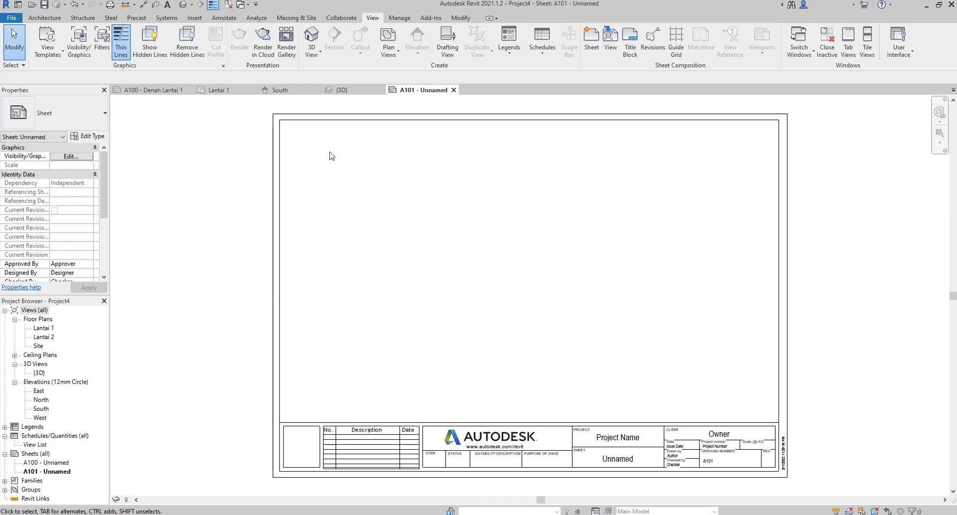
# Step: Hide the crop region boundary around the Lantai 1 floor plan as an element in that view
pyautogui.click(218, 89)
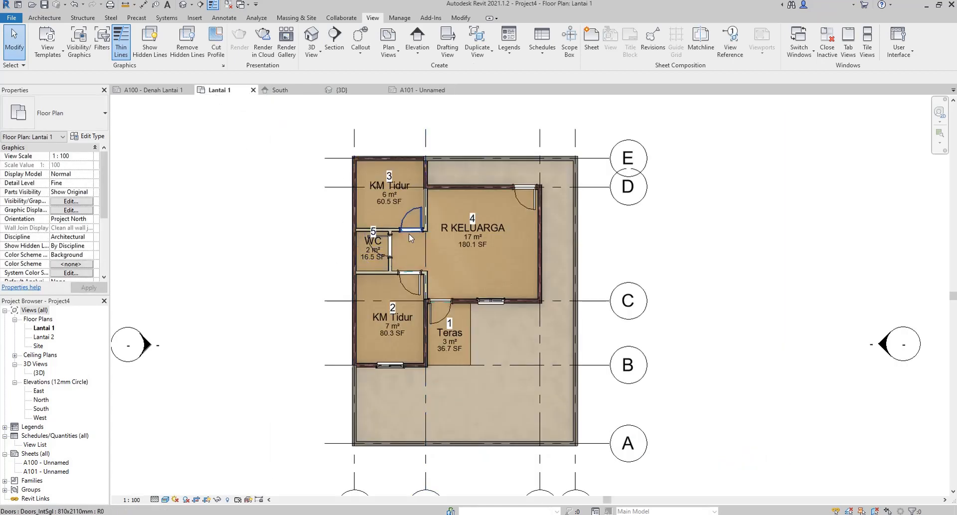
pyautogui.scroll(-5, 409, 234)
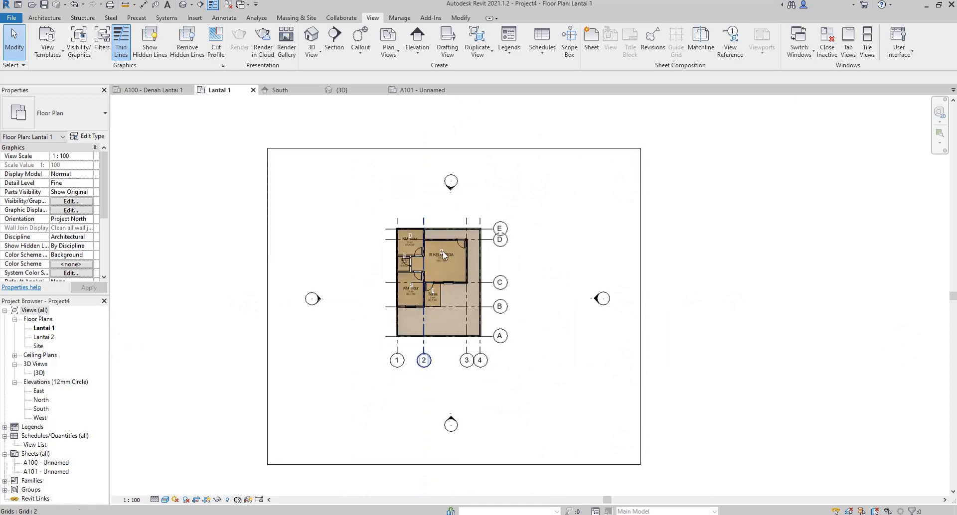
pyautogui.click(519, 149)
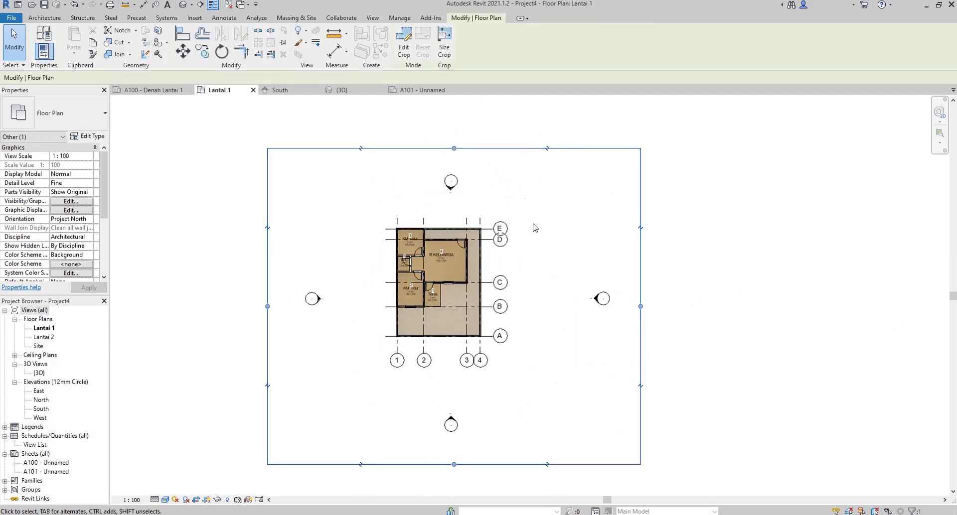
pyautogui.rightClick(515, 148)
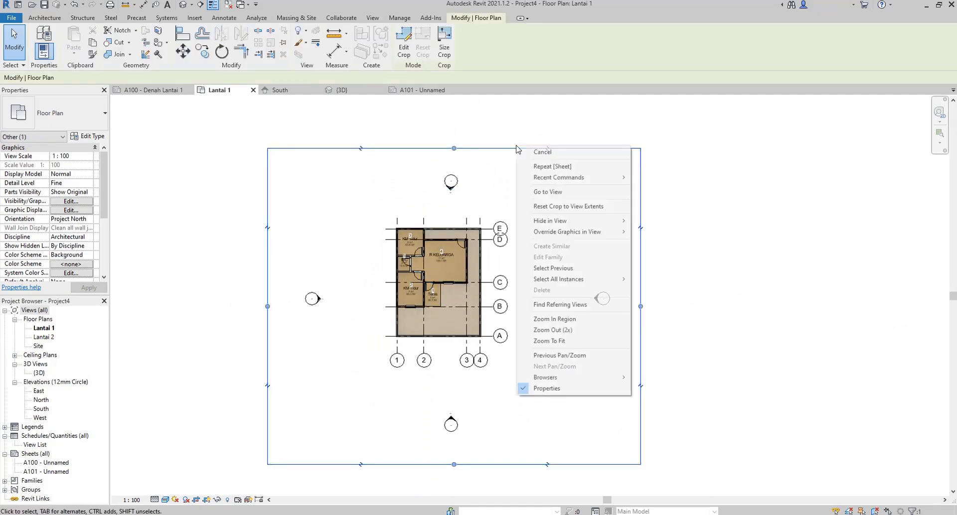
pyautogui.moveTo(568, 221)
pyautogui.click(648, 221)
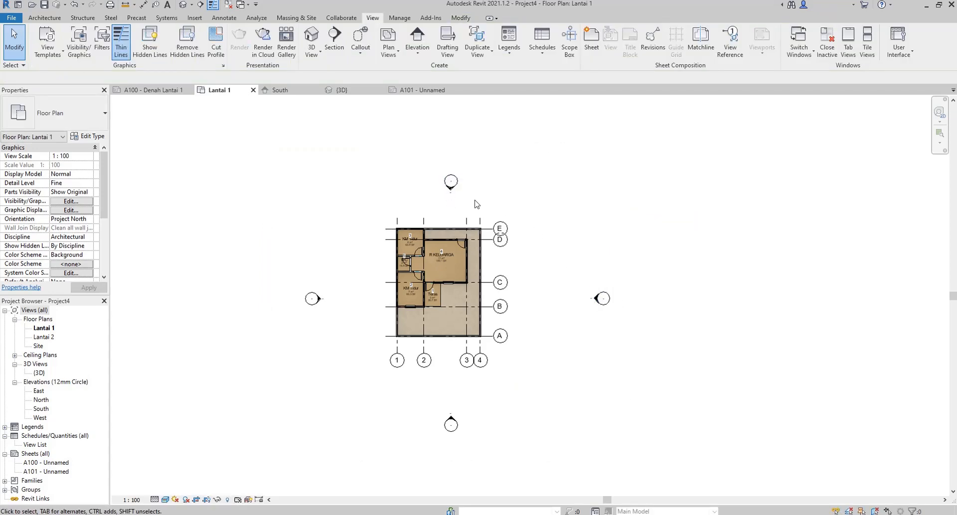
# Step: Hide the four elevation markers around the Lantai 1 floor plan as elements in that view
pyautogui.moveTo(475, 200); pyautogui.dragTo(427, 163)
pyautogui.keyDown('ctrl'); pyautogui.click(312, 299); pyautogui.keyUp('ctrl')
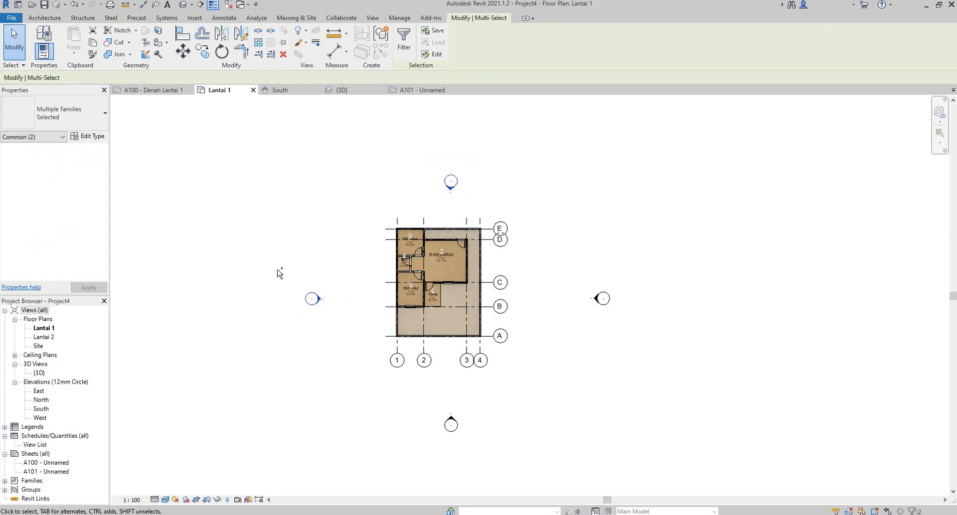
pyautogui.keyDown('ctrl'); pyautogui.moveTo(483, 401); pyautogui.dragTo(432, 457); pyautogui.keyUp('ctrl')
pyautogui.keyDown('ctrl'); pyautogui.moveTo(643, 384); pyautogui.dragTo(571, 275); pyautogui.keyUp('ctrl')
pyautogui.rightClick(603, 298)
pyautogui.moveTo(703, 124)
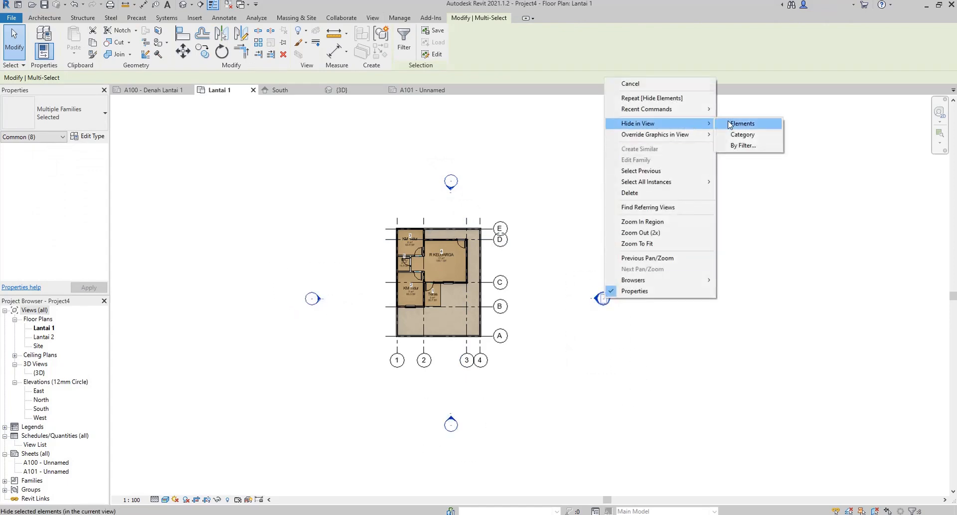
pyautogui.click(757, 124)
pyautogui.scroll(4, 449, 288)
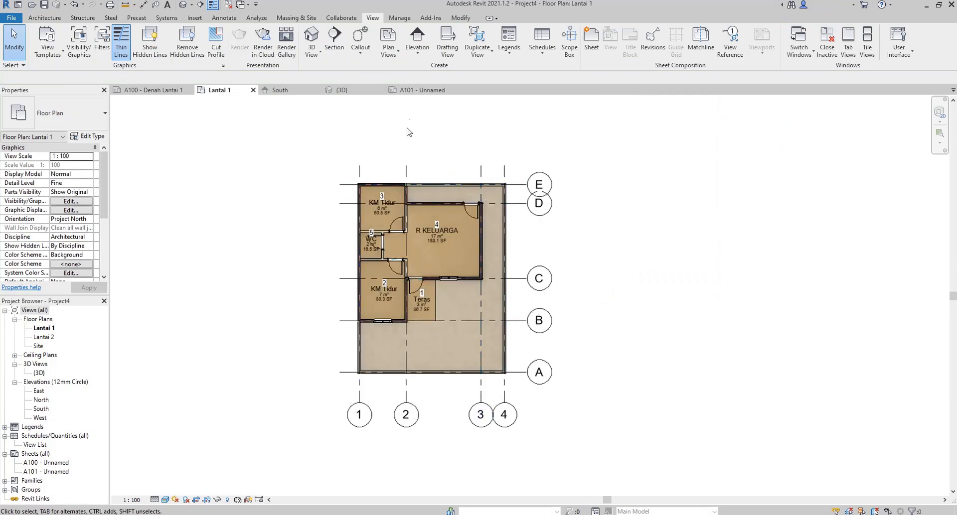
# Step: Place the Lantai 1 floor plan on sheet A101, in the empty space beside the title block
pyautogui.click(419, 90)
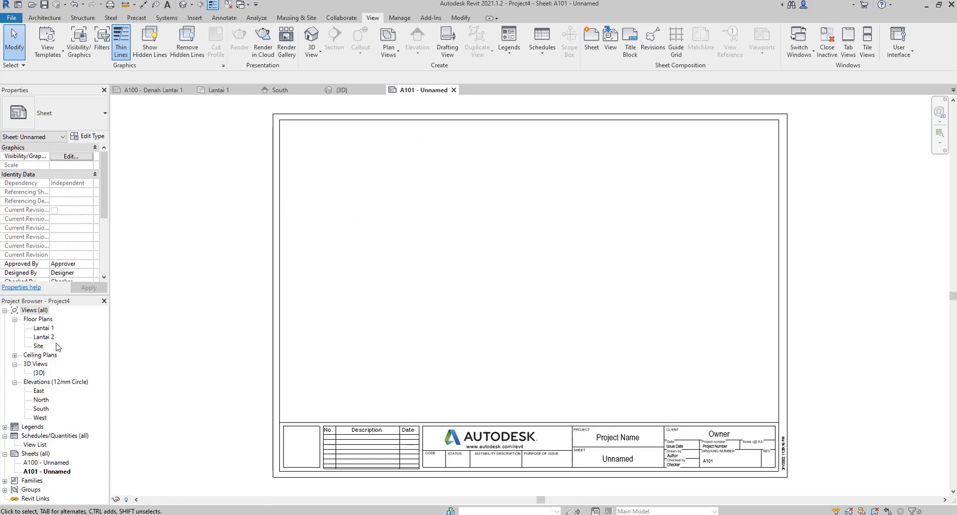
pyautogui.click(48, 328)
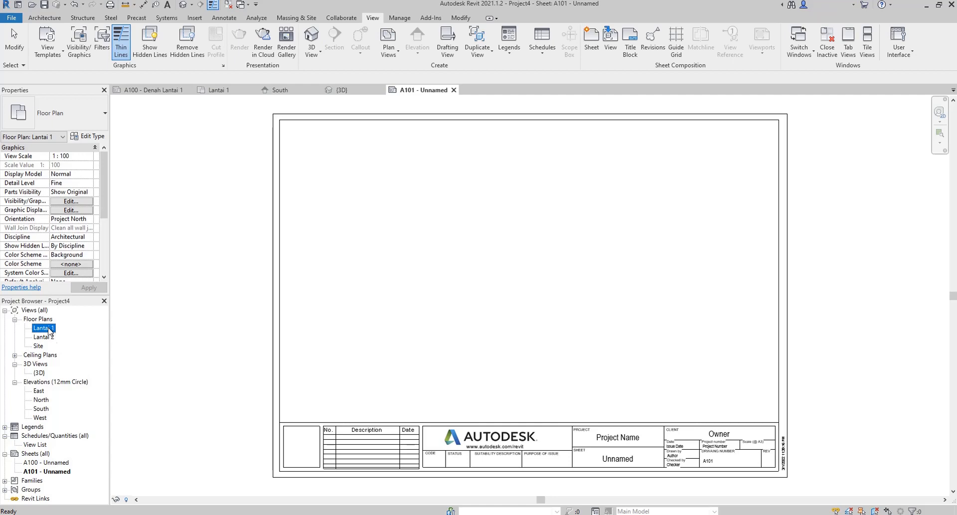
pyautogui.click(15, 356)
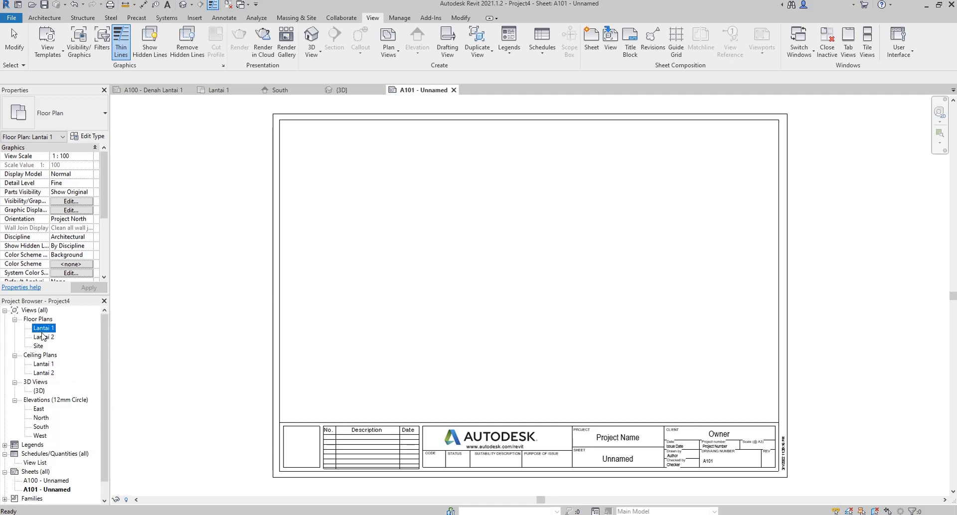
pyautogui.moveTo(395, 193); pyautogui.dragTo(395, 199)
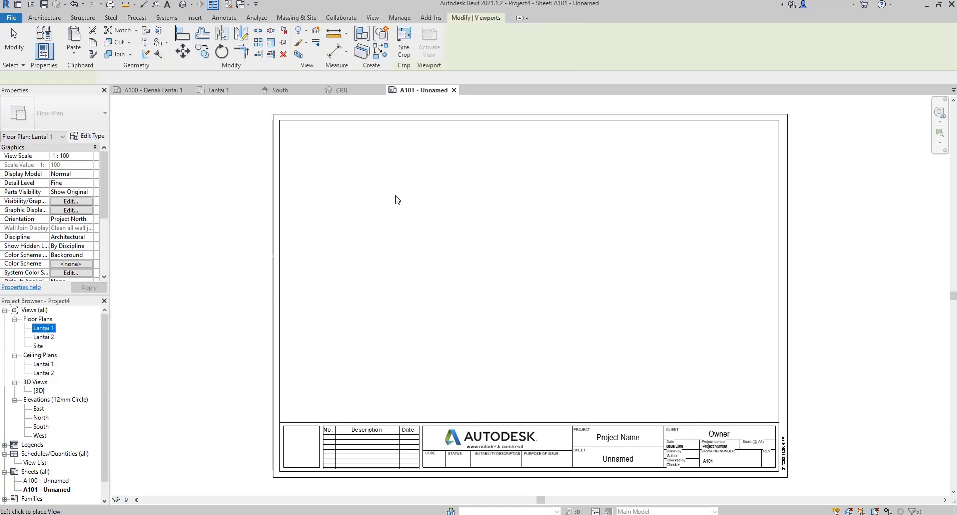
pyautogui.scroll(-1, 488, 256)
pyautogui.scroll(-2, 487, 256)
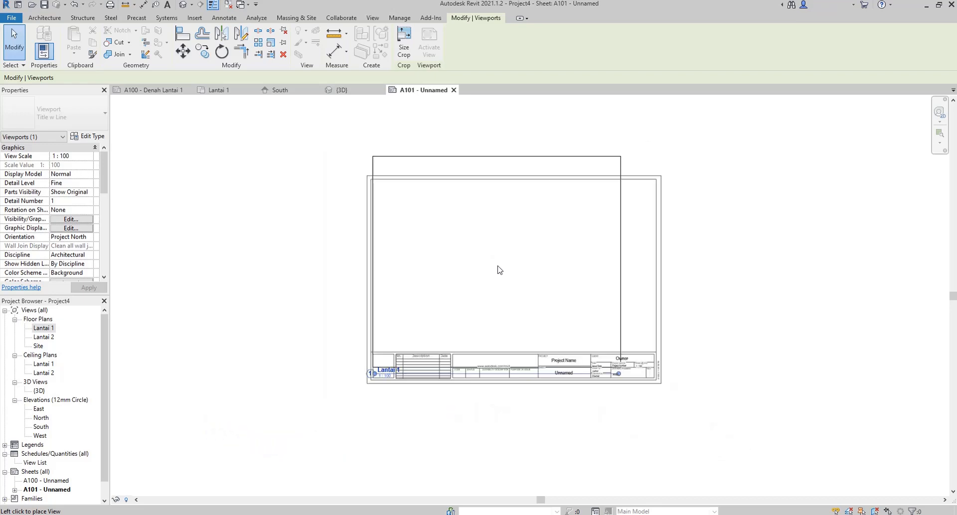
pyautogui.click(243, 253)
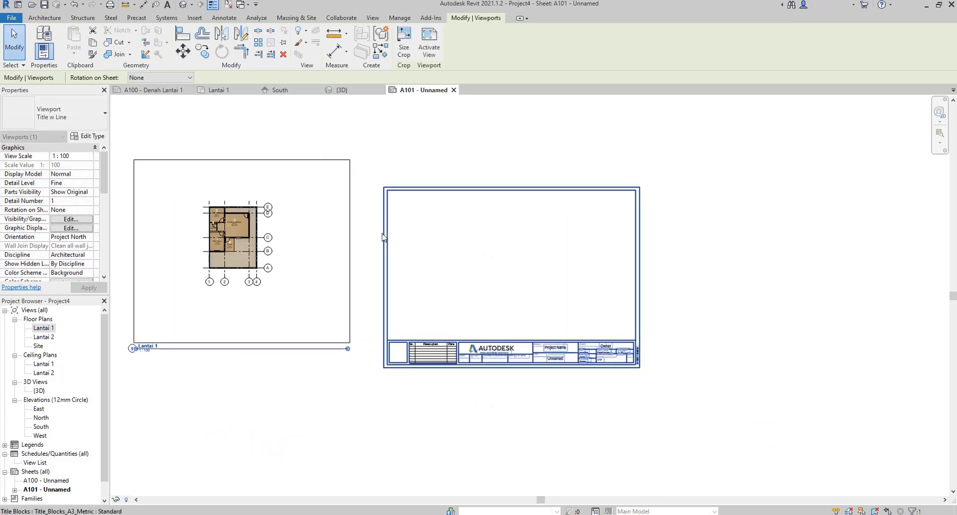
pyautogui.click(352, 252)
# Step: Shorten the Lantai 1 view title's line and move the title directly beneath the plan's grid bubbles
pyautogui.click(320, 352)
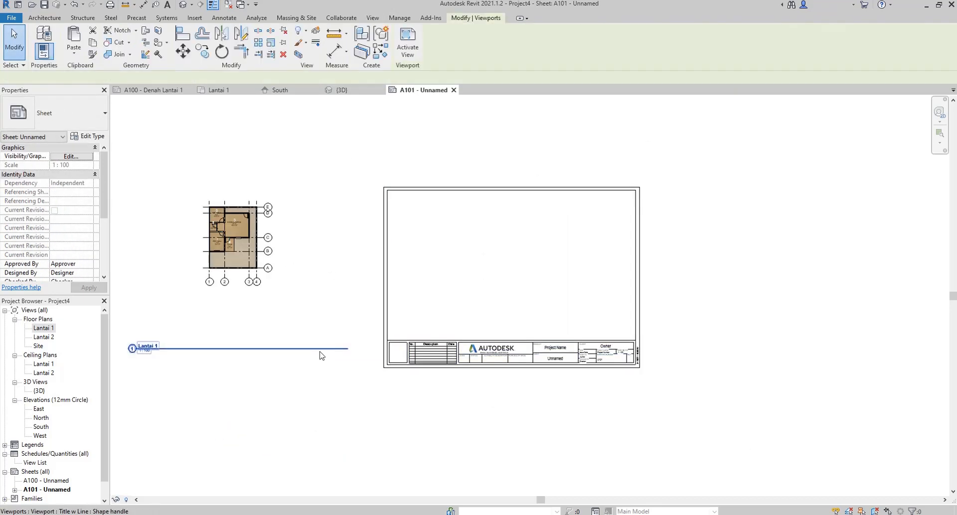
pyautogui.click(351, 349)
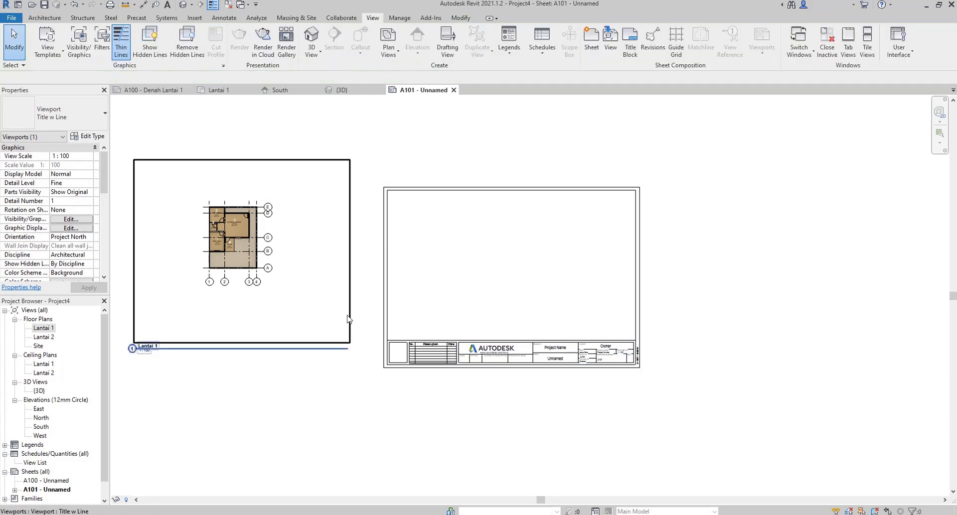
pyautogui.click(349, 318)
pyautogui.moveTo(348, 349); pyautogui.dragTo(225, 290)
pyautogui.click(158, 366)
pyautogui.click(146, 347)
pyautogui.click(258, 364)
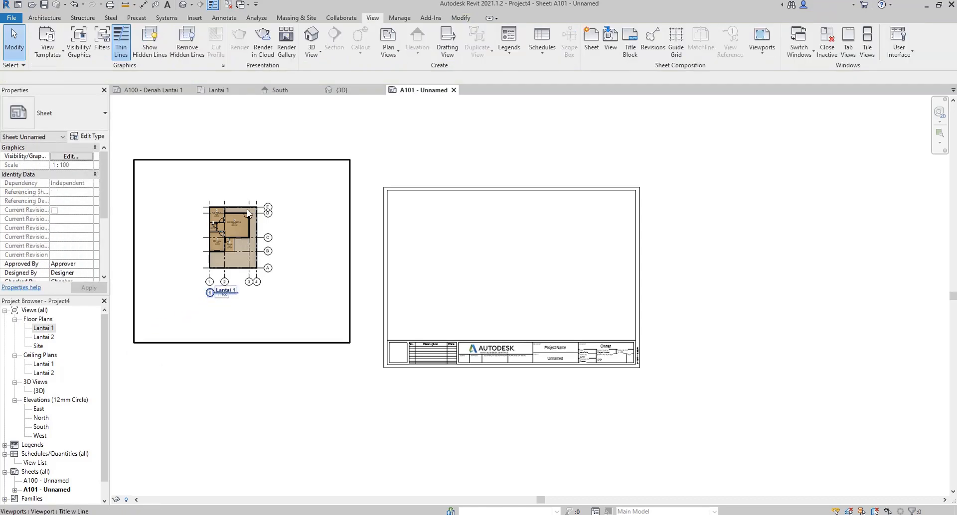
# Step: Move the Lantai 1 viewport so that the plan sits inside the A3 sheet's drawing area
pyautogui.scroll(1, 247, 210)
pyautogui.moveTo(247, 213); pyautogui.dragTo(501, 210)
pyautogui.press('Escape')
pyautogui.scroll(3, 481, 234)
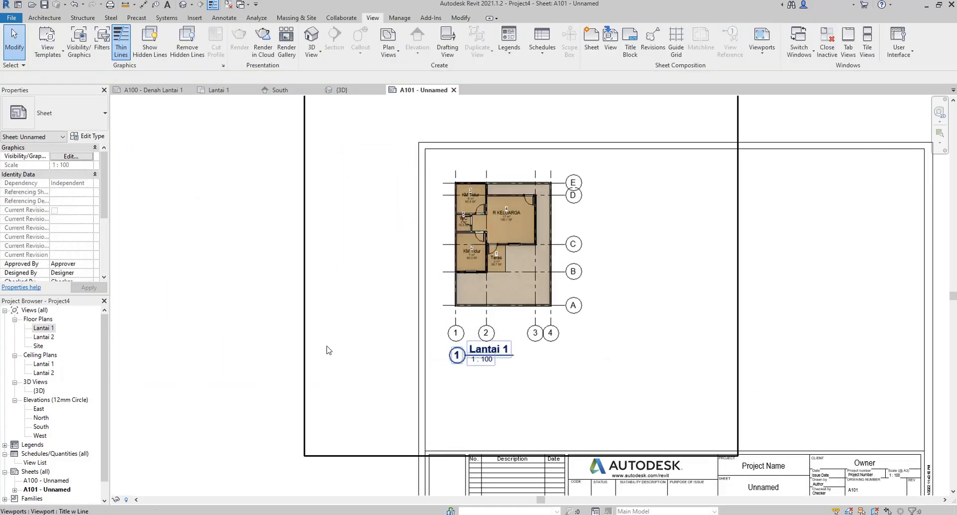
# Step: Set the Lantai 1 floor plan's view scale to 1:50
pyautogui.click(214, 90)
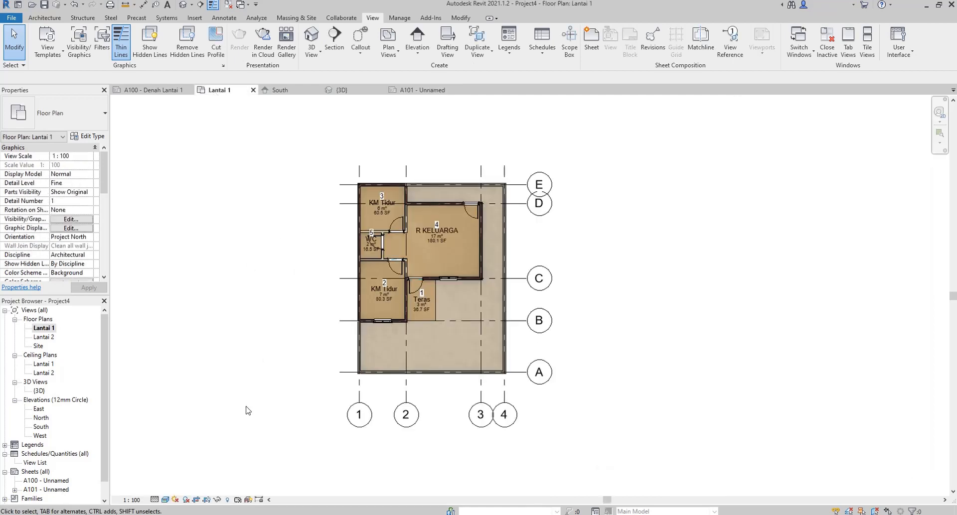
pyautogui.click(133, 500)
pyautogui.click(145, 425)
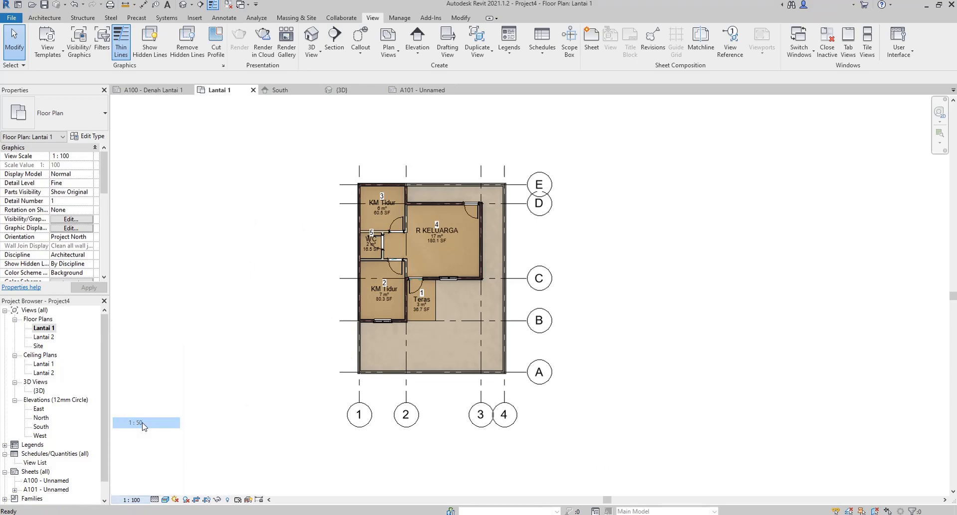
pyautogui.scroll(3, 398, 249)
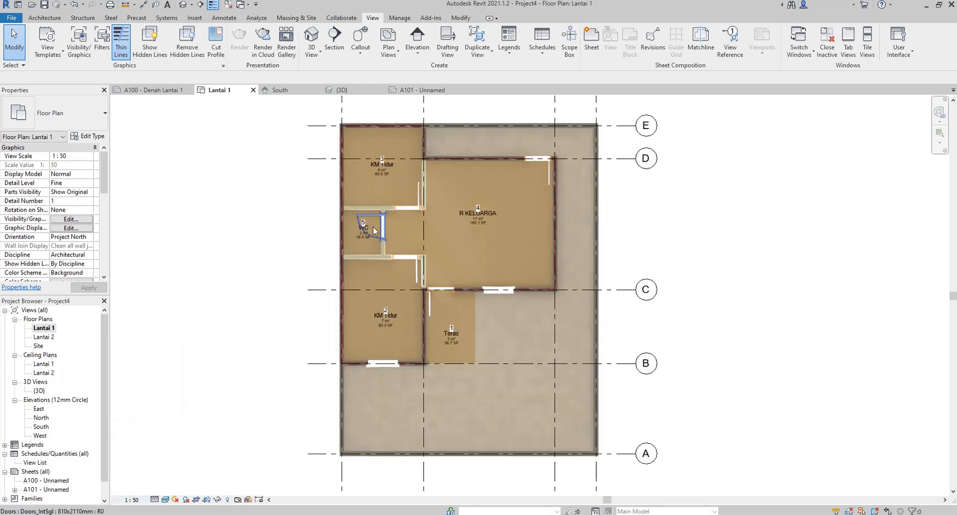
pyautogui.scroll(-2, 424, 249)
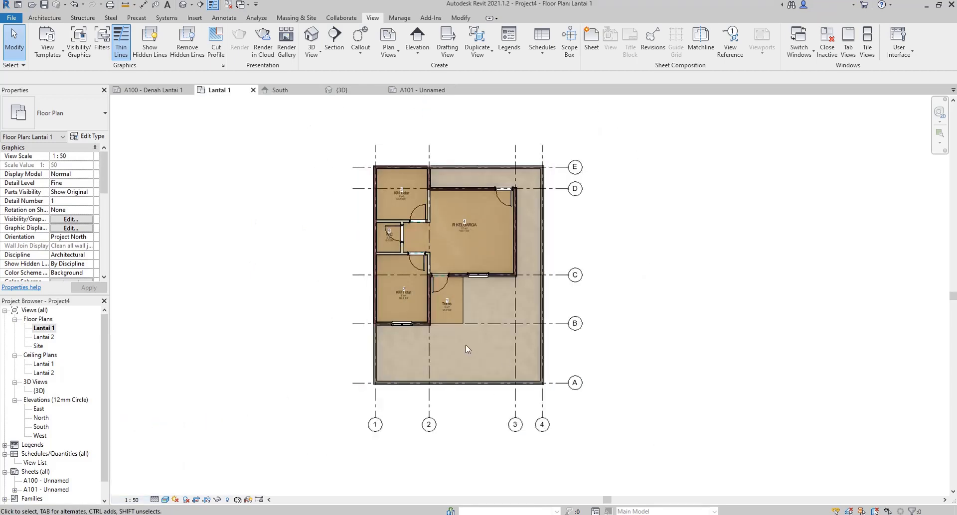
# Step: Reposition the enlarged Lantai 1 viewport on sheet A101 so the building lies within the sheet border
pyautogui.click(422, 90)
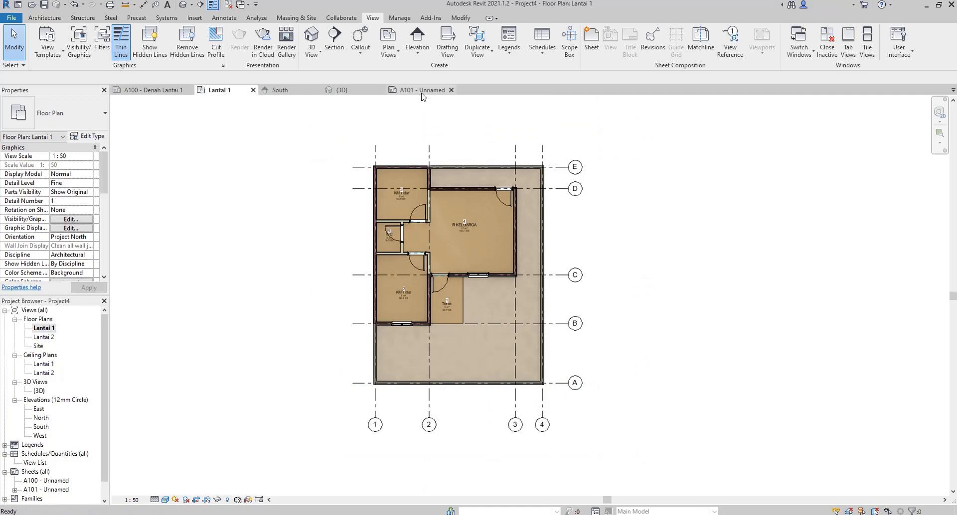
pyautogui.scroll(-2, 423, 153)
pyautogui.scroll(1, 477, 175)
pyautogui.scroll(-1, 477, 174)
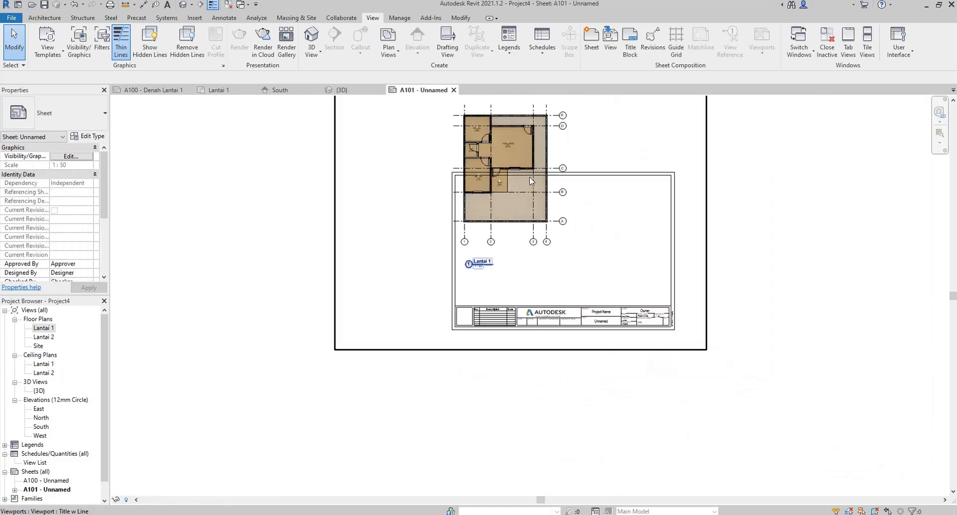
pyautogui.click(553, 211)
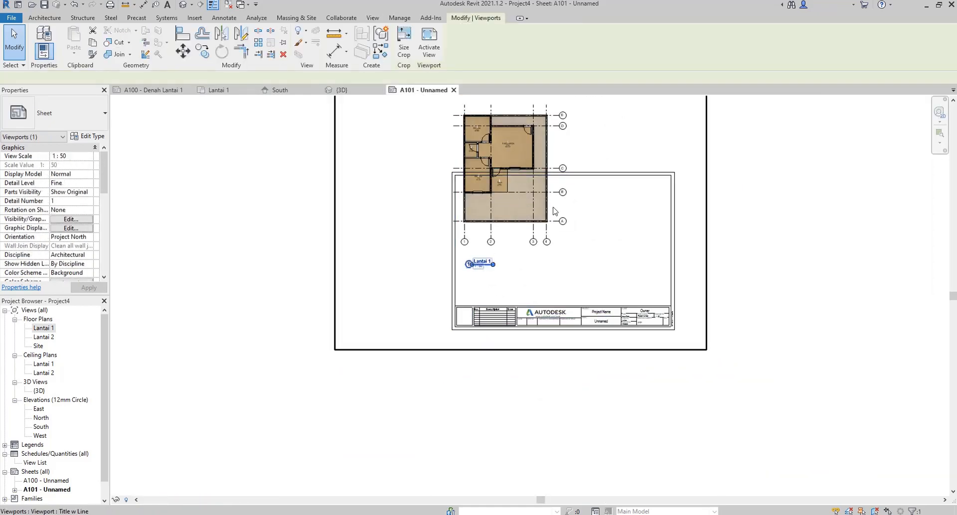
pyautogui.moveTo(545, 211); pyautogui.dragTo(561, 272)
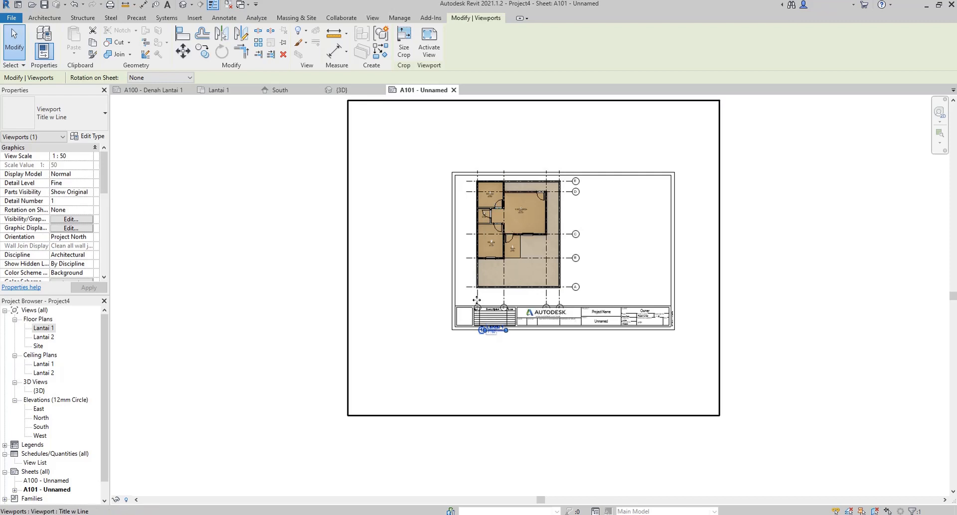
pyautogui.click(274, 203)
# Step: In the Lantai 1 plan, pull the bubble ends of grids 1–4 and A–E closer to the building
pyautogui.click(233, 94)
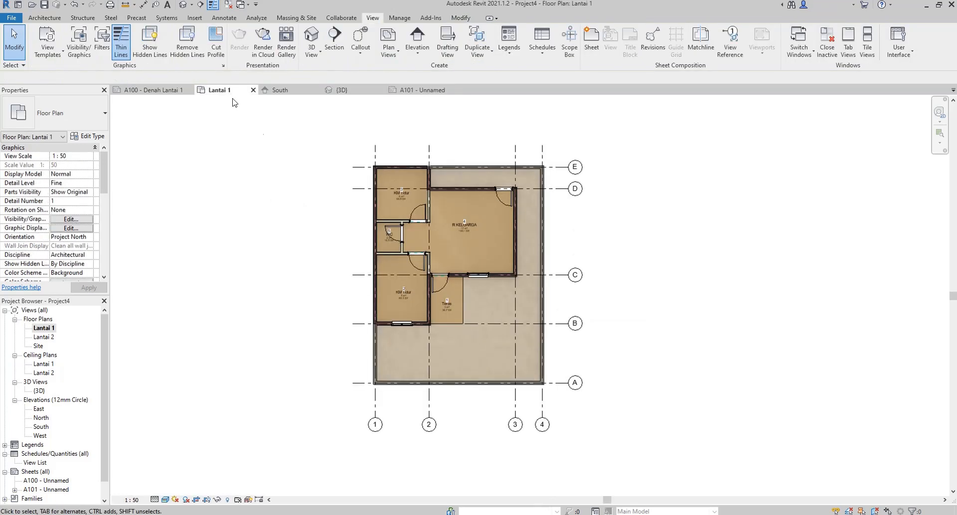
pyautogui.click(372, 421)
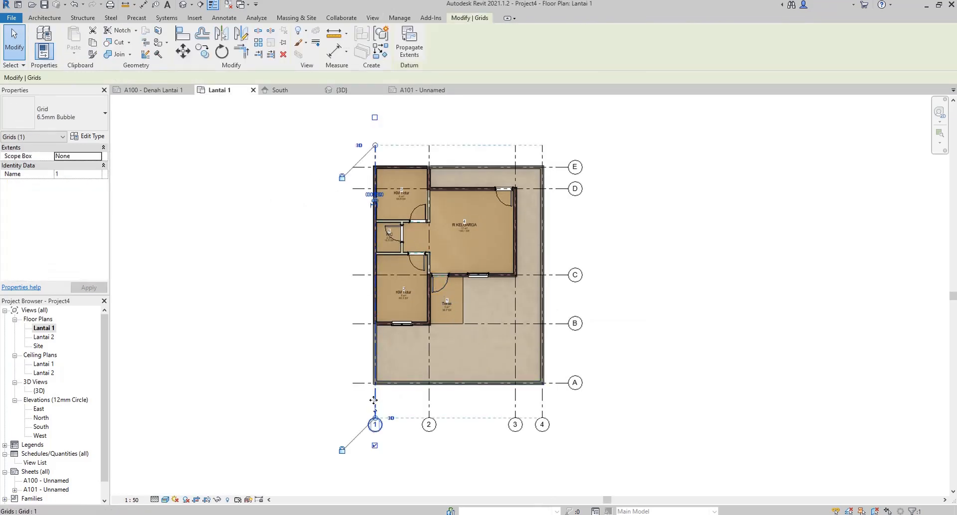
pyautogui.scroll(2, 371, 425)
pyautogui.moveTo(373, 424); pyautogui.dragTo(377, 400)
pyautogui.press('Escape')
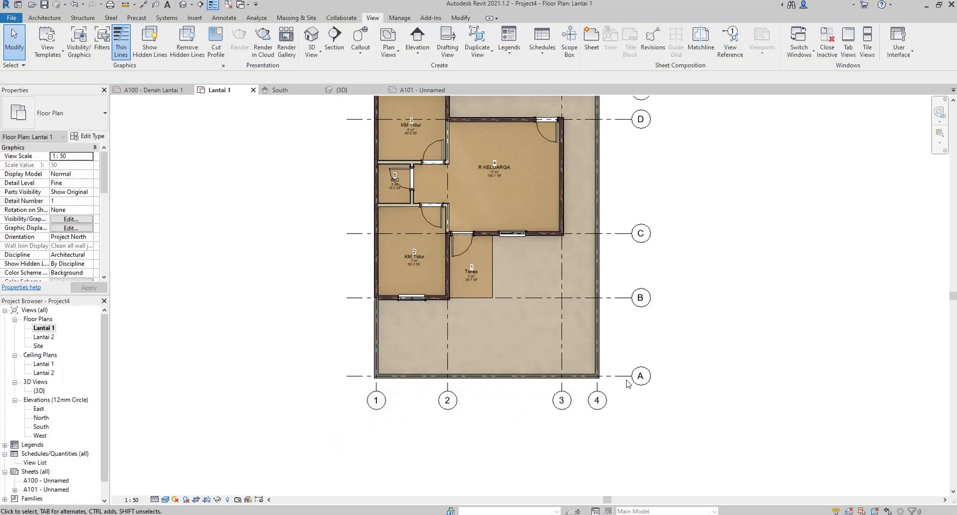
pyautogui.click(627, 378)
pyautogui.moveTo(627, 377); pyautogui.dragTo(616, 377)
pyautogui.press('Escape')
pyautogui.scroll(-2, 534, 386)
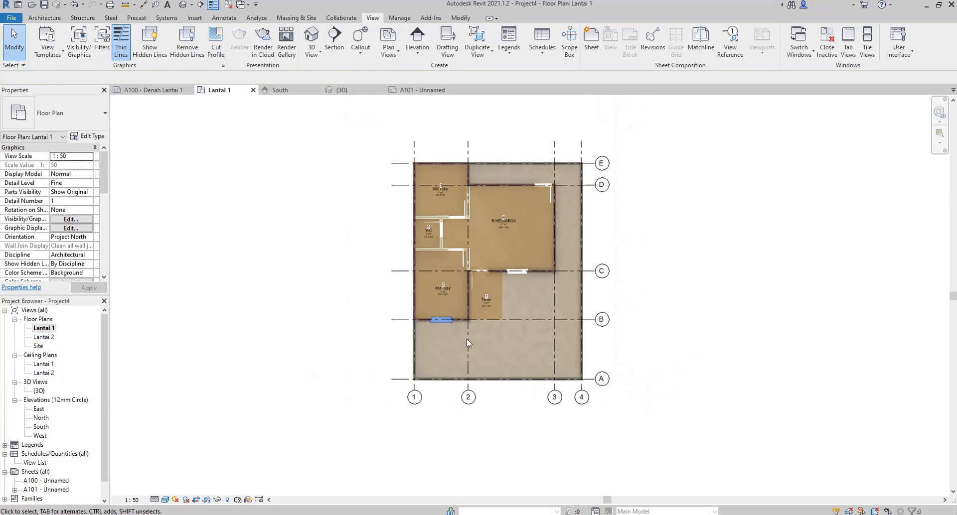
# Step: Shorten the ends without bubbles of the lettered and numbered grids in the Lantai 1 plan
pyautogui.click(392, 271)
pyautogui.moveTo(392, 271); pyautogui.dragTo(402, 272)
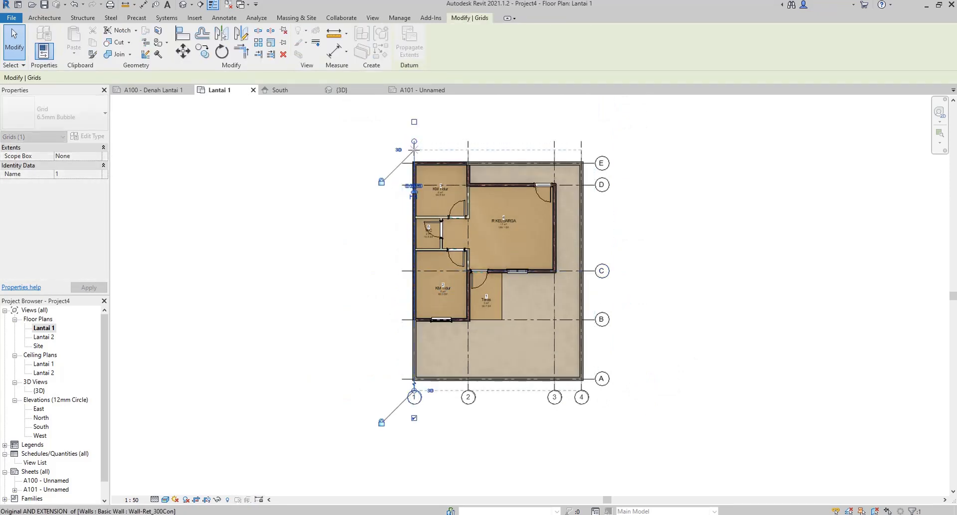
pyautogui.click(374, 147)
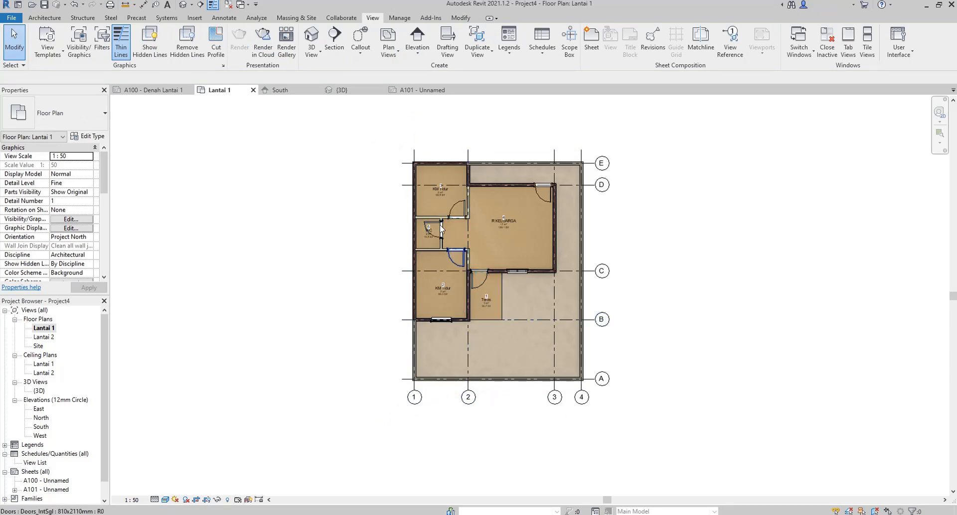
# Step: Nudge the Lantai 1 viewport on sheet A101 down and left, fitting all grid bubbles above the title block
pyautogui.click(422, 90)
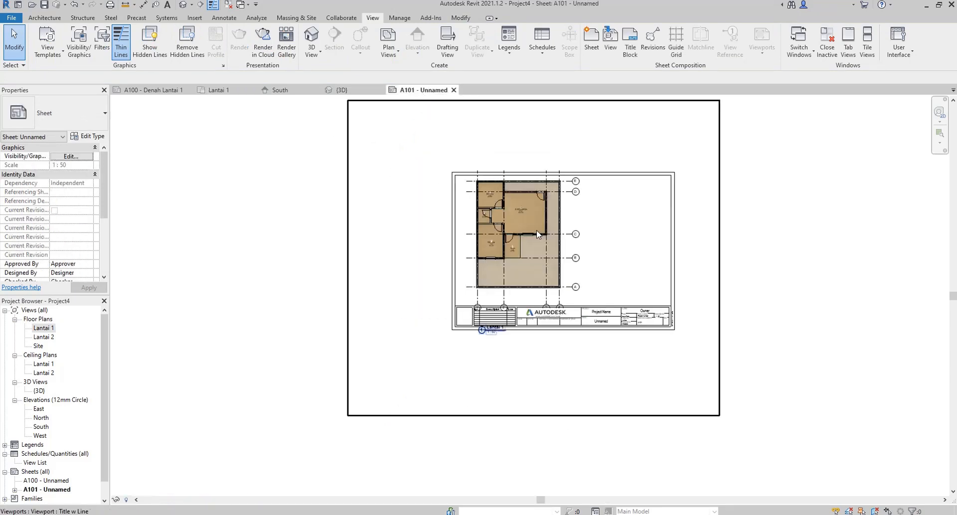
pyautogui.click(594, 266)
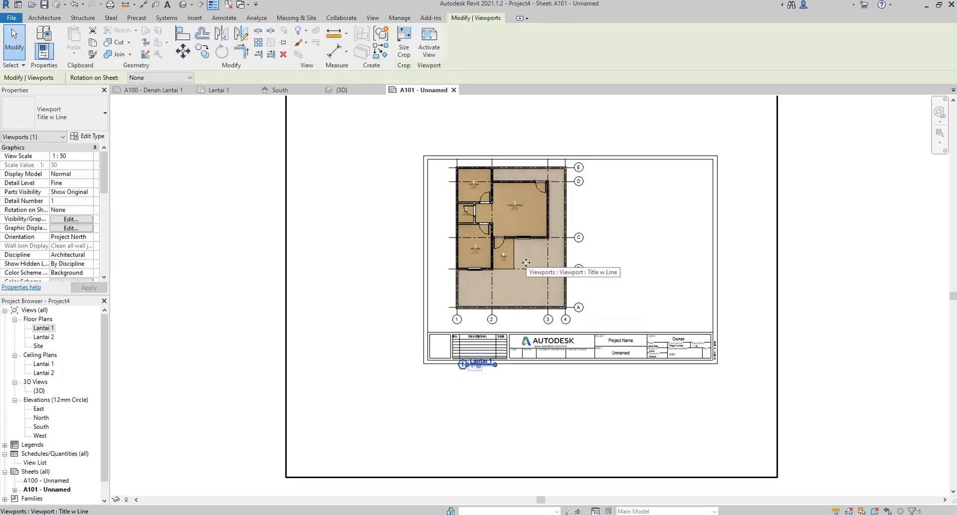
pyautogui.press('Down')
pyautogui.press('Down')
pyautogui.press('Down')
pyautogui.press('Up')
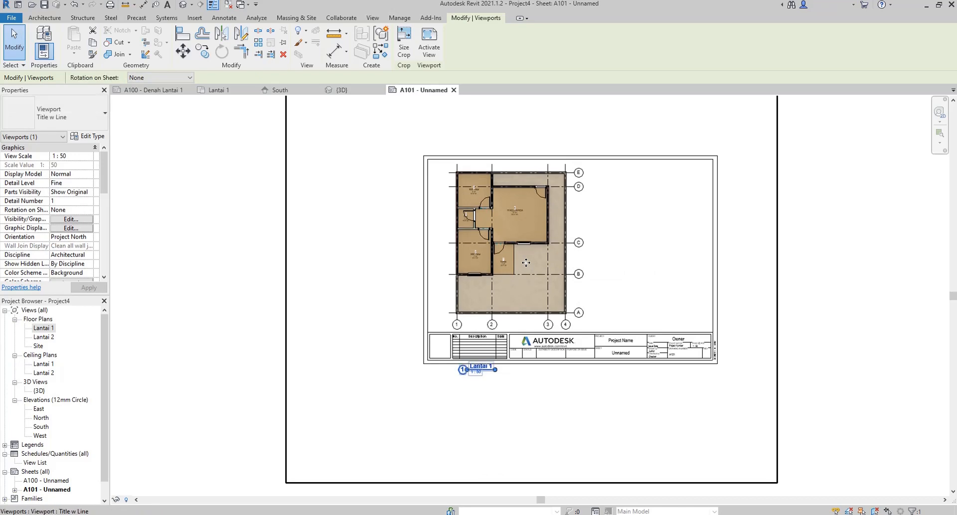
pyautogui.press('Left')
pyautogui.press('Left')
pyautogui.press('Left')
pyautogui.press('Left')
pyautogui.press('Left')
pyautogui.press('Left')
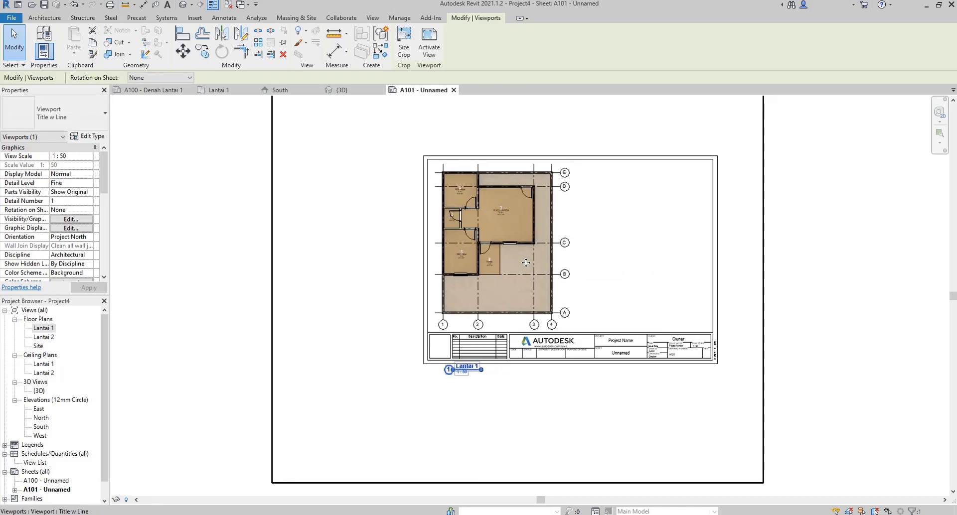
pyautogui.press('Escape')
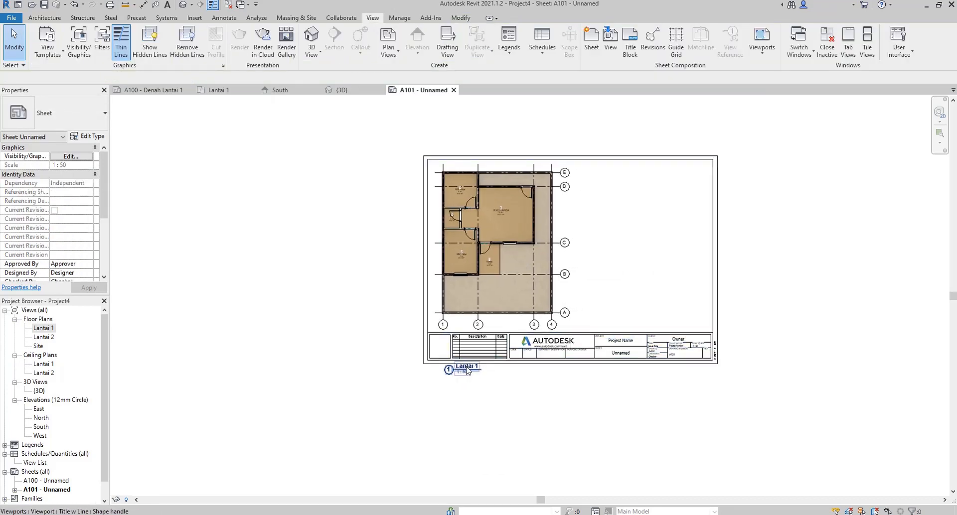
# Step: Move the Lantai 1 view title inside the sheet, beside grid bubble 4 and just above the title block
pyautogui.click(463, 367)
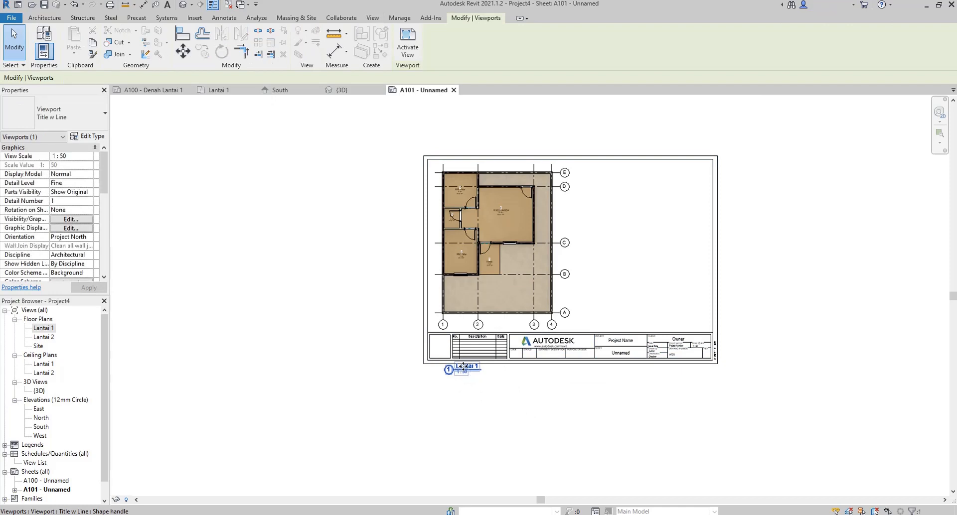
pyautogui.moveTo(463, 368); pyautogui.dragTo(579, 324)
pyautogui.moveTo(588, 318)
pyautogui.mouseDown()
pyautogui.moveTo(568, 331)
pyautogui.moveTo(584, 324)
pyautogui.mouseUp()
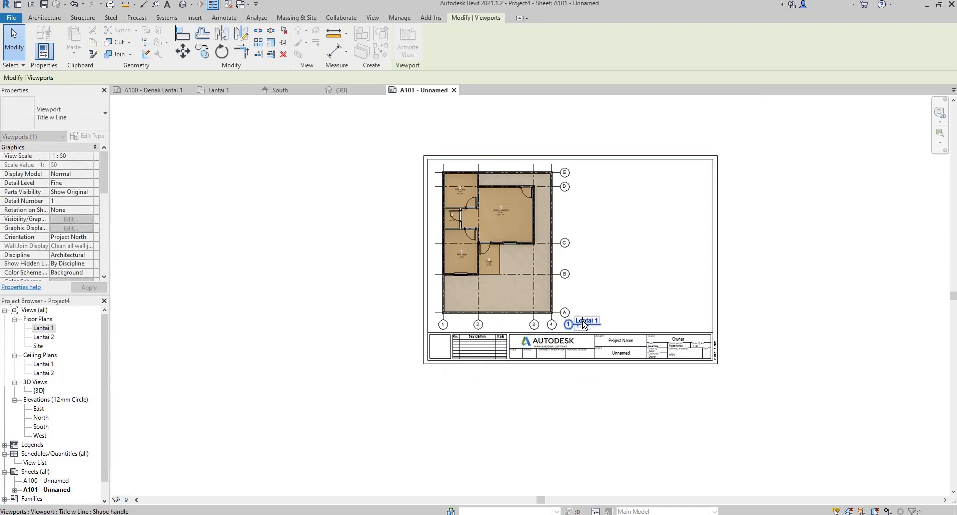
pyautogui.click(597, 184)
pyautogui.scroll(2, 501, 184)
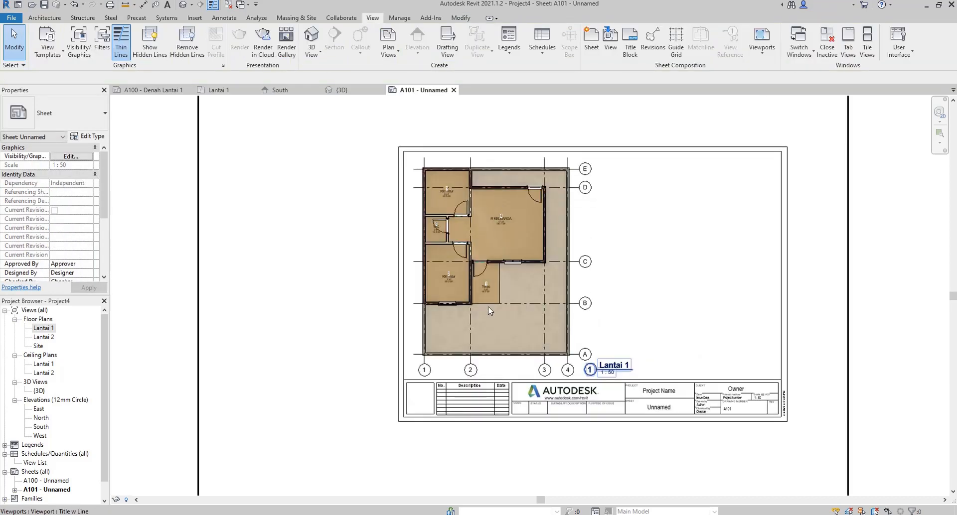
pyautogui.scroll(1, 489, 309)
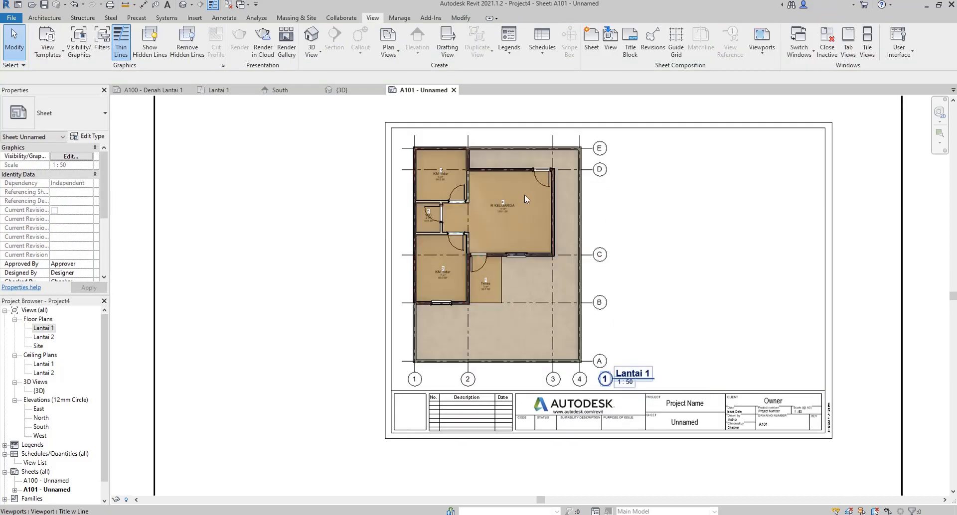